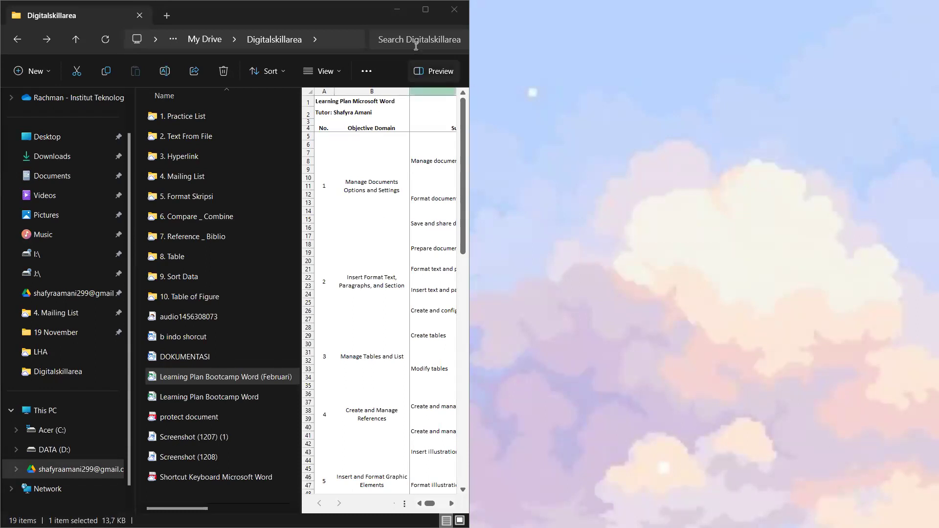
Step: Open the 'Learning Plan Bootcamp Word (Februari)' workbook in Excel, review it, then minimize it
key(super+Up)
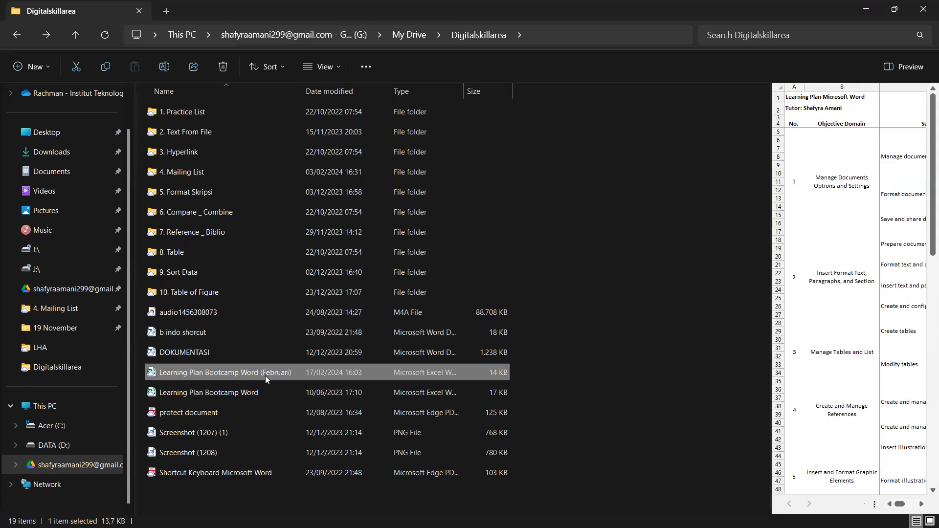
key(Return)
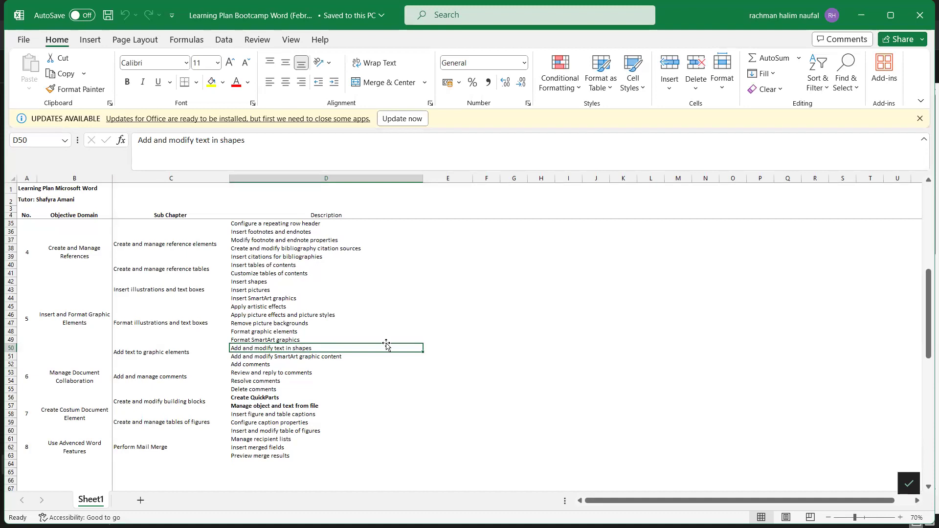
scroll(495, 398, up, 1)
scroll(495, 398, up, 2)
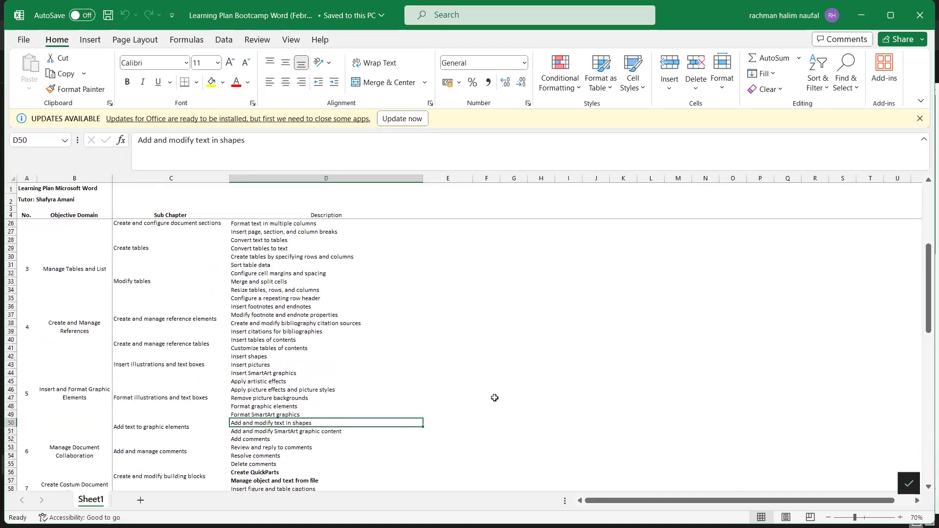
click(871, 6)
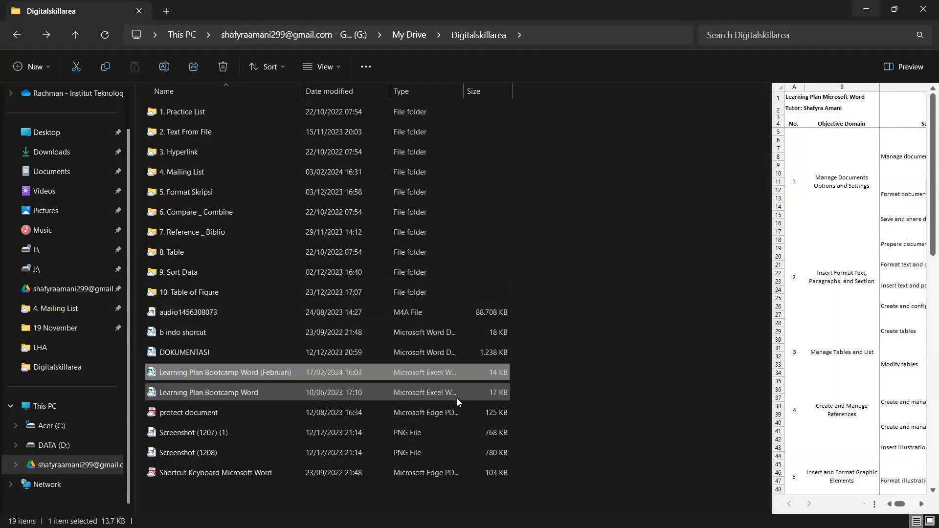
Step: Launch Word from the Start menu's recent apps to get a new blank document
click(322, 513)
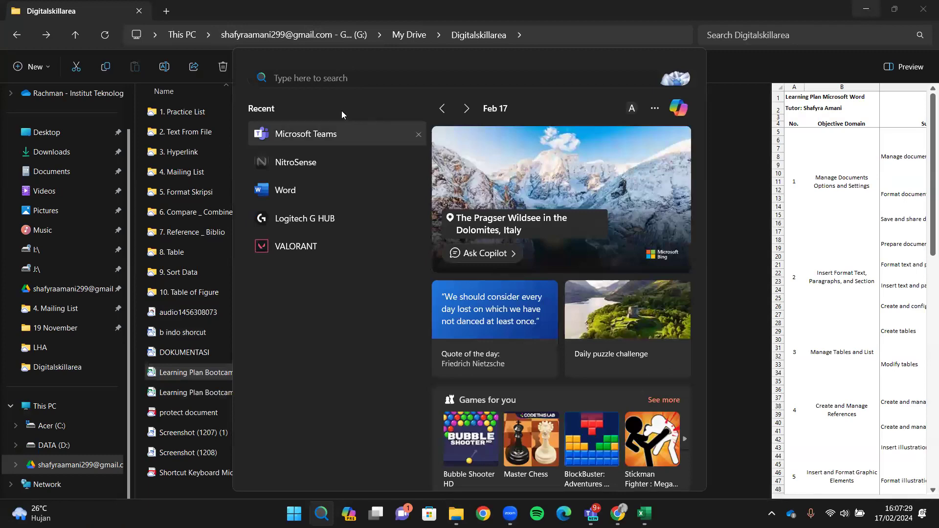
click(300, 191)
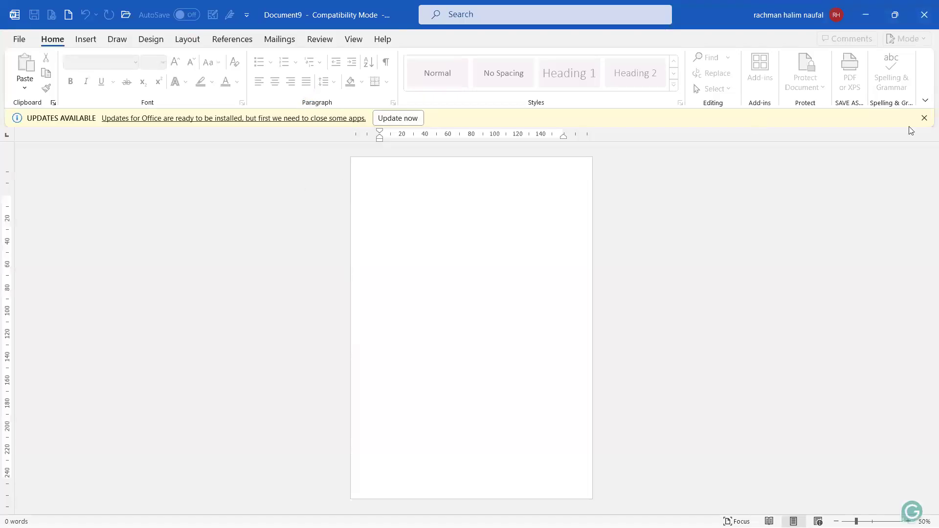
Step: Dismiss the Updates Available notice and zoom in on the blank page
click(924, 118)
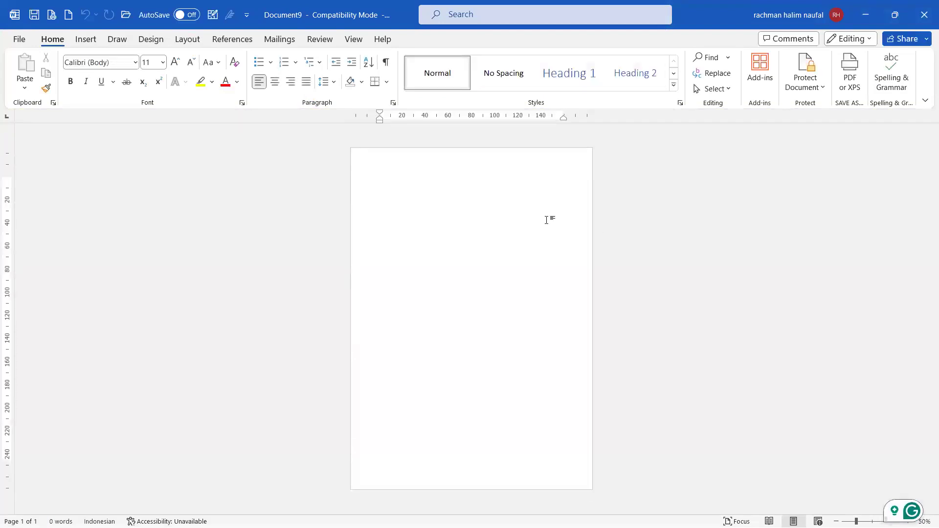
scroll(476, 205, up, 6)
scroll(477, 200, up, 1)
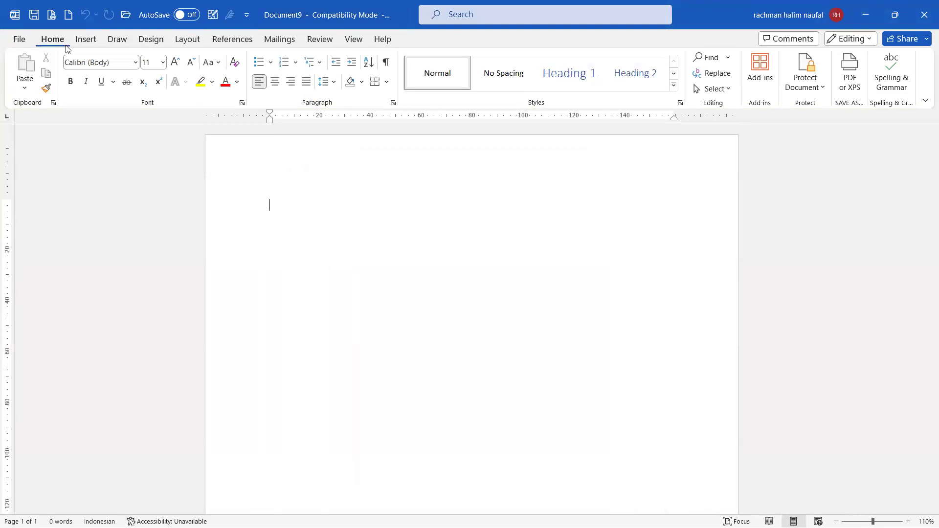
Step: Show the Insert tab's Pictures menu with This Device, Stock Images and Online Pictures
click(86, 42)
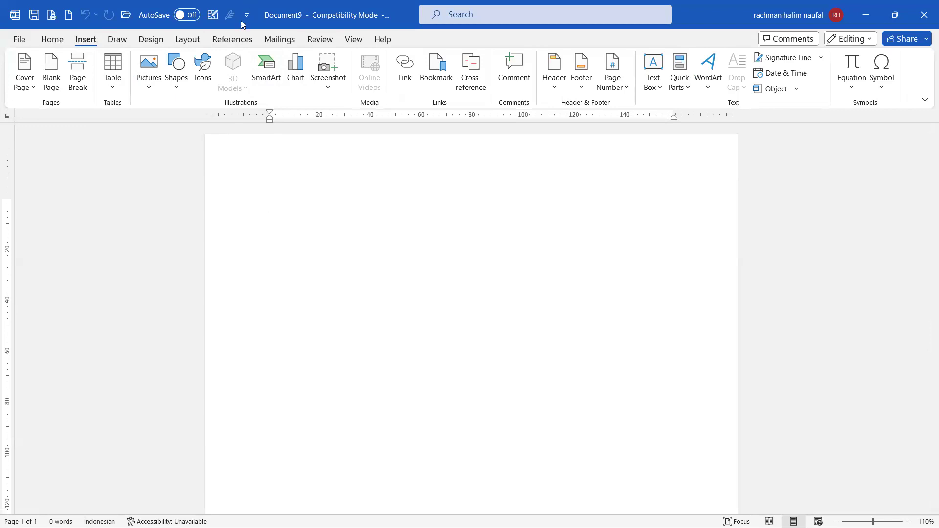
click(153, 86)
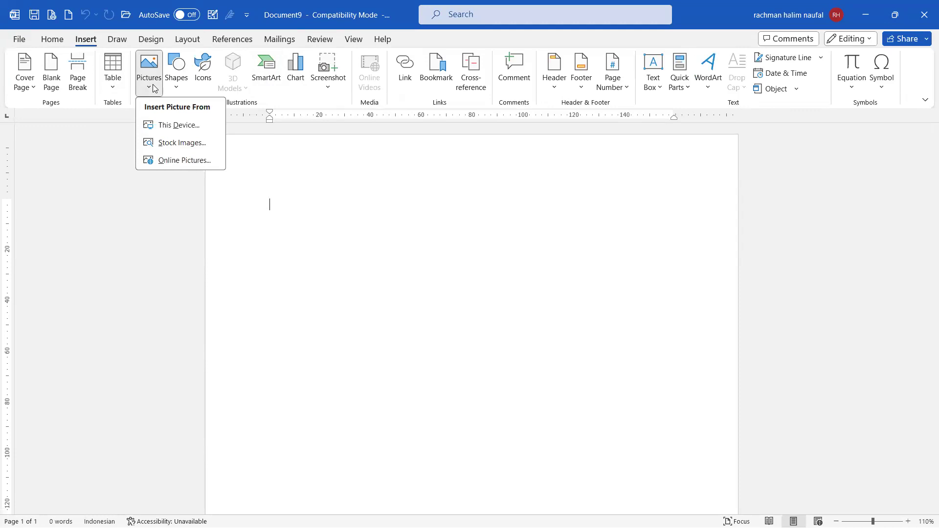
click(152, 86)
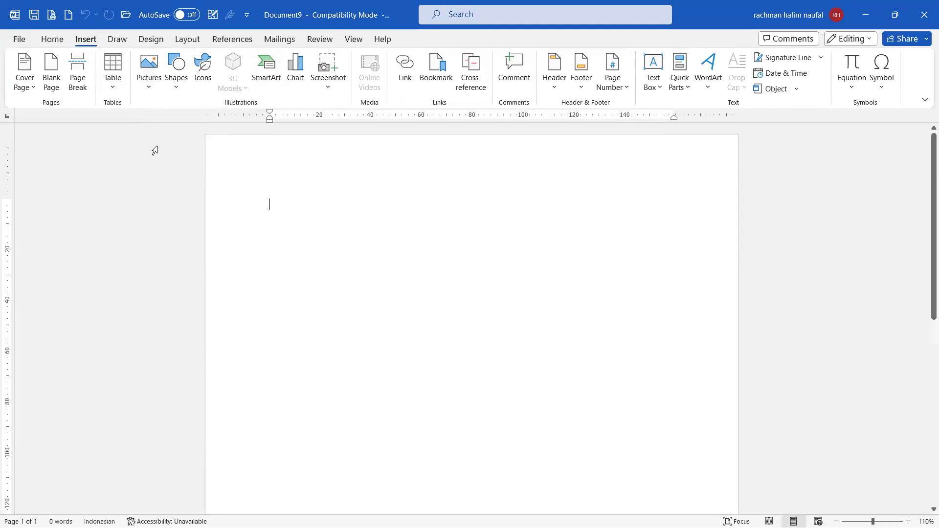
click(142, 86)
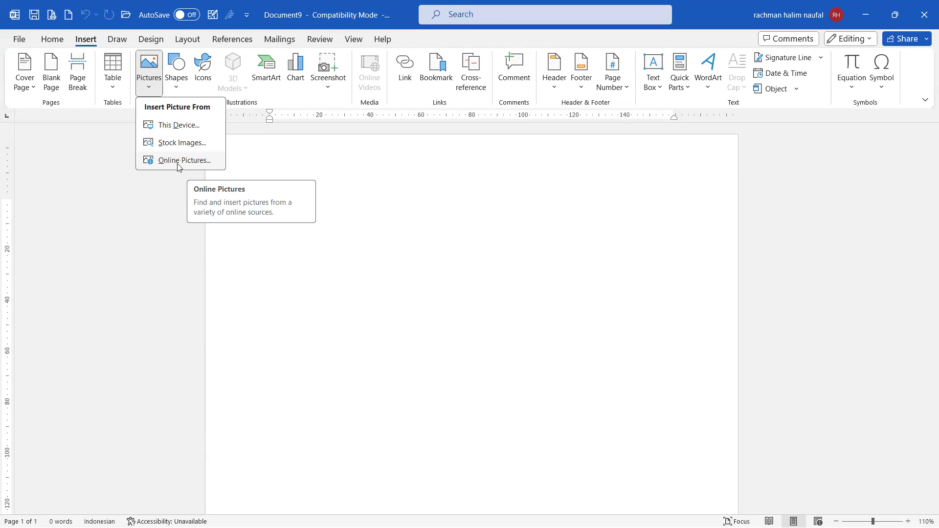
Step: Insert a Creative Commons 'Meeting' photo of two people at a desk and enlarge it
click(179, 161)
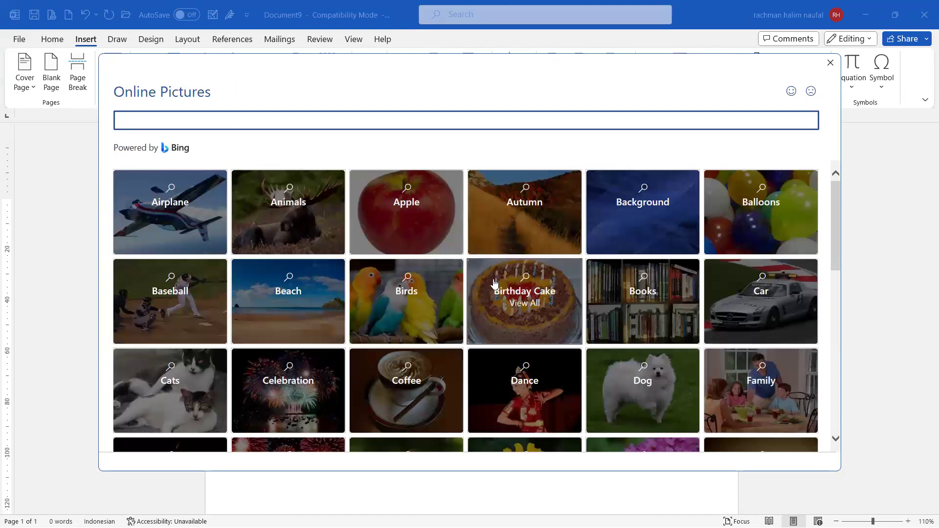
scroll(494, 283, down, 1)
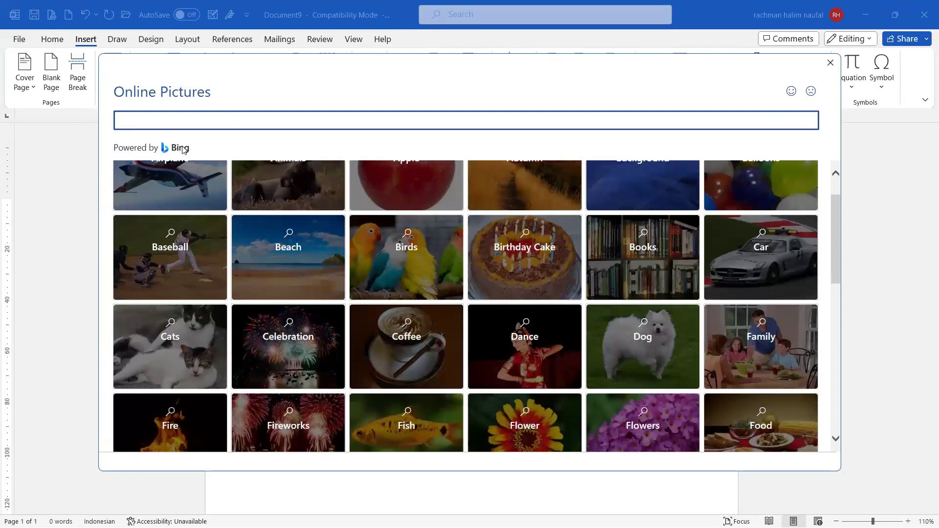
scroll(730, 242, down, 2)
scroll(731, 243, down, 4)
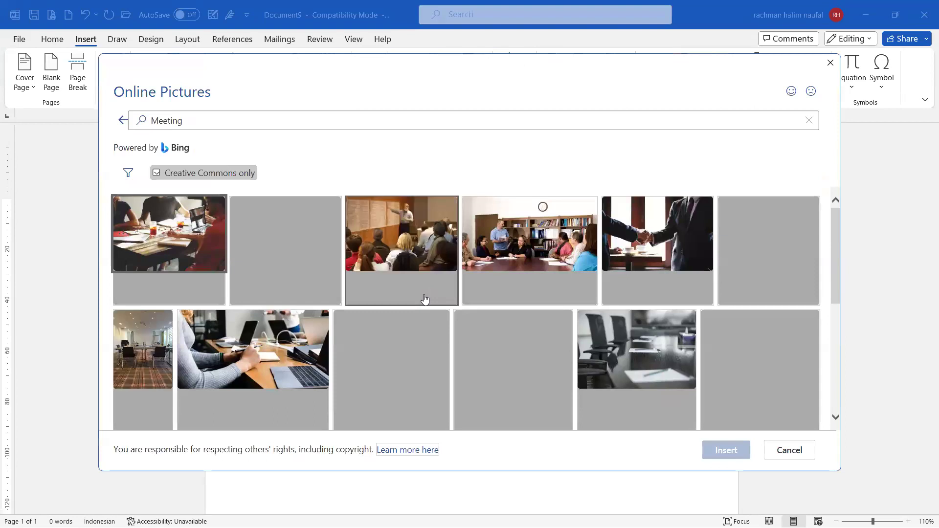
click(179, 123)
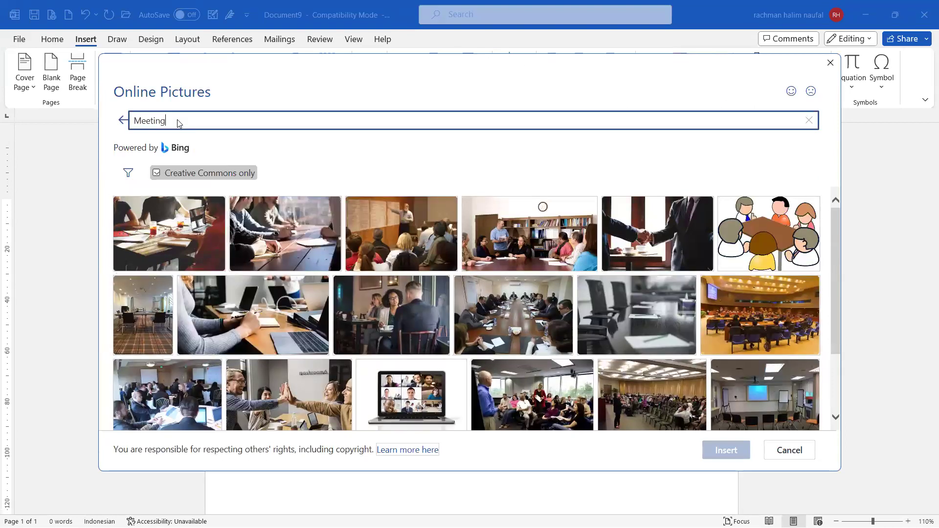
scroll(533, 283, down, 1)
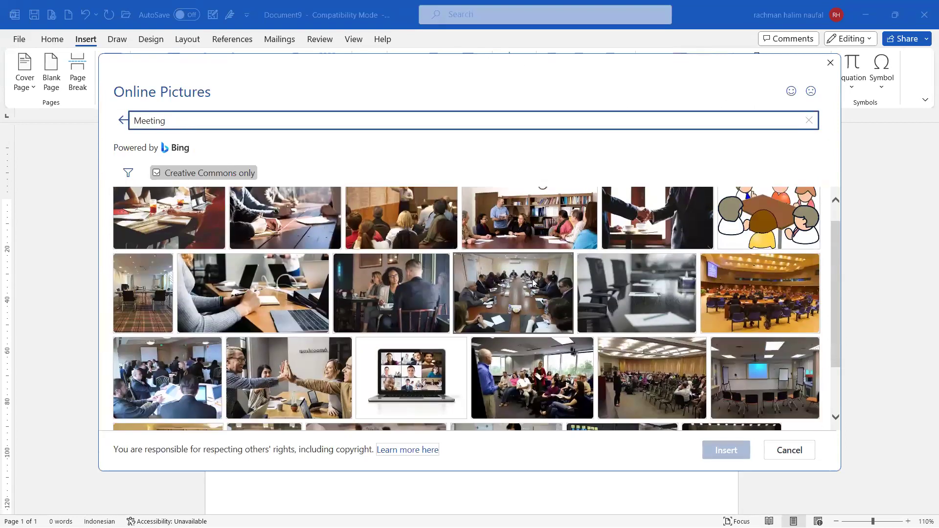
scroll(534, 283, down, 2)
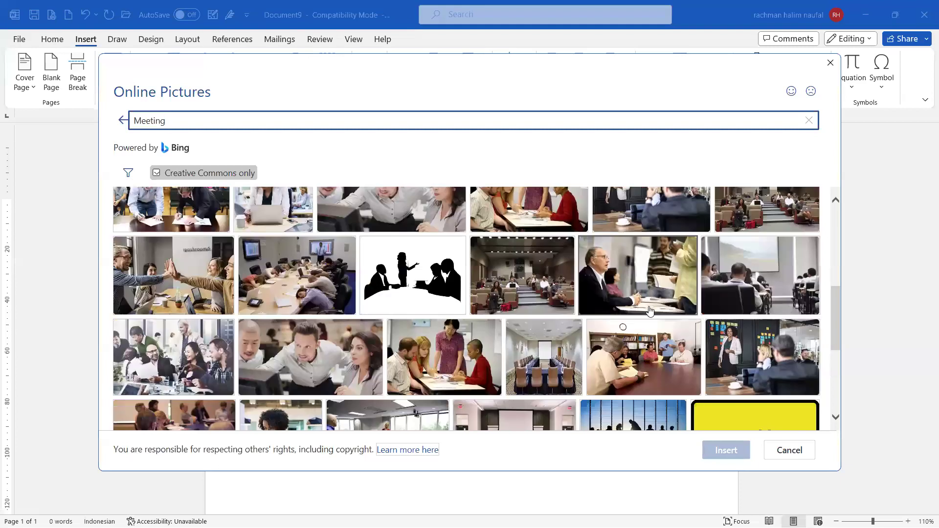
scroll(650, 311, down, 3)
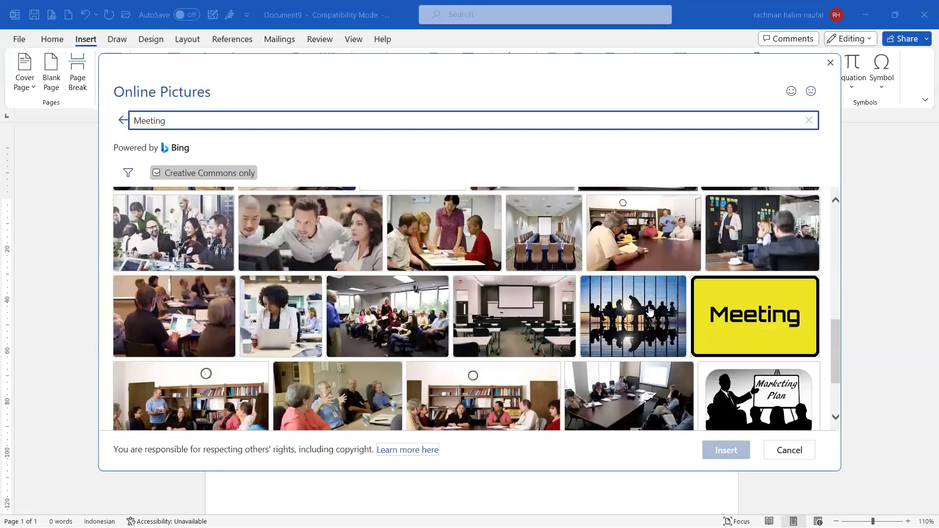
scroll(650, 311, down, 4)
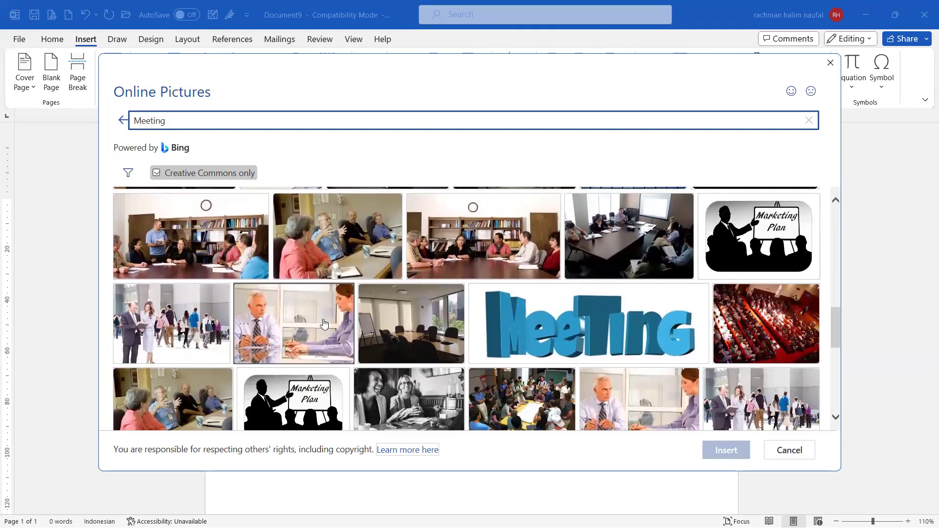
click(324, 323)
click(734, 449)
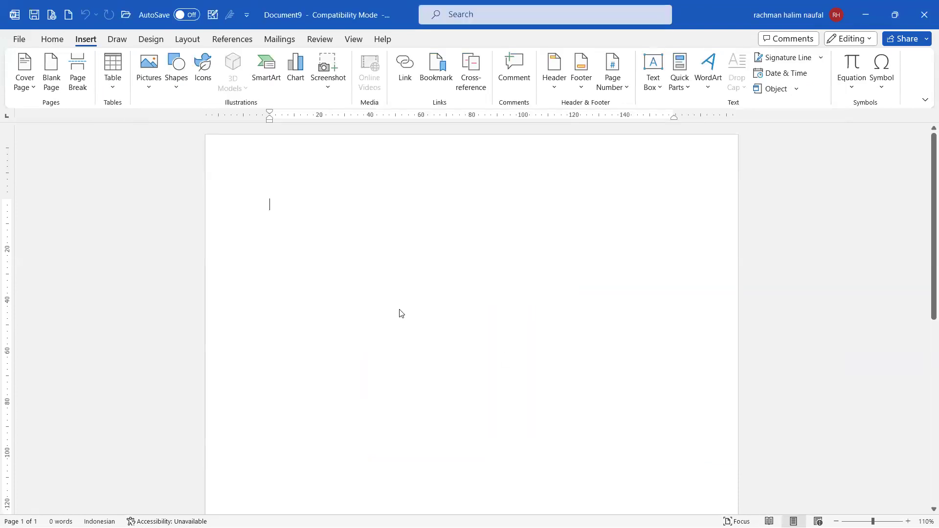
drag(577, 396, 646, 437)
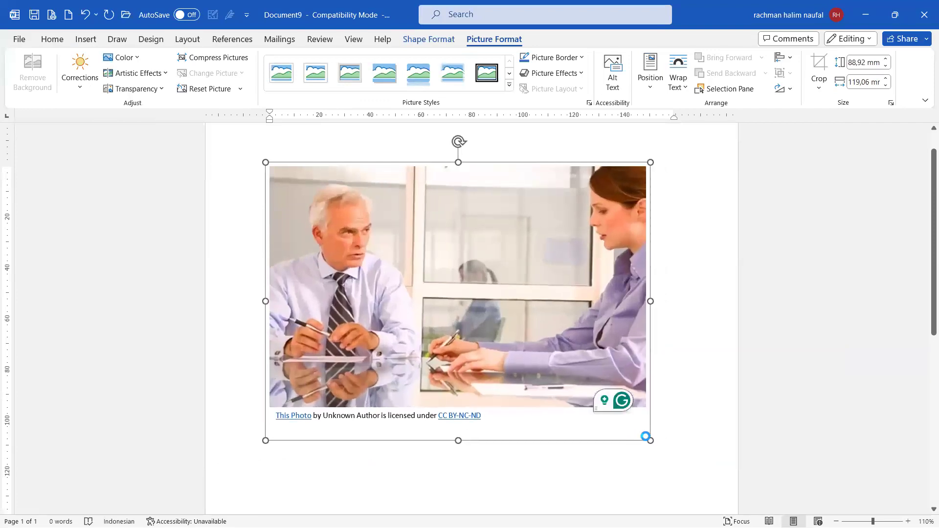
Step: Deselect the photo and start inserting a picture from This Device
click(677, 427)
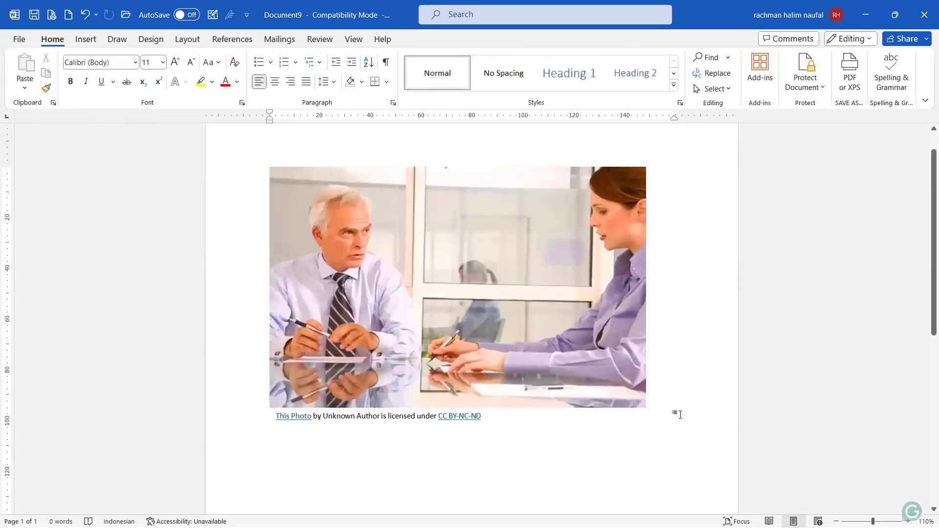
scroll(644, 377, down, 3)
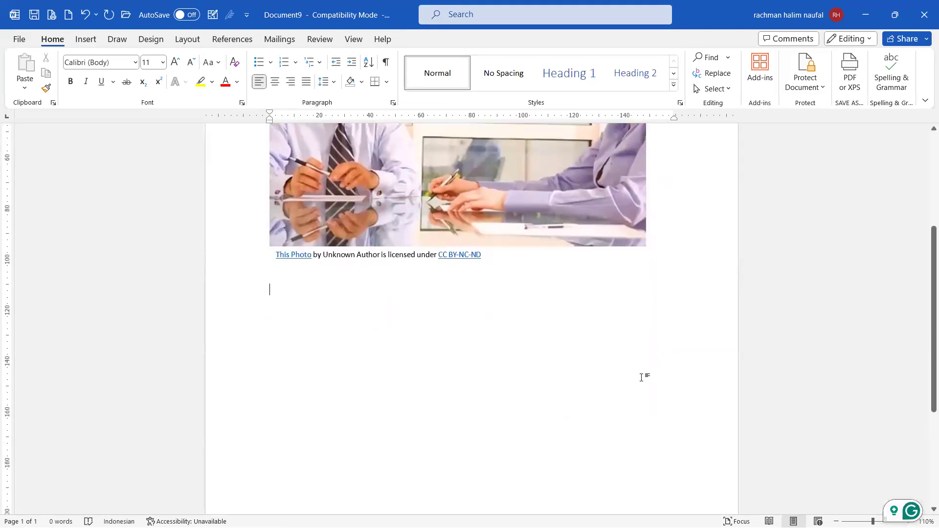
scroll(644, 377, down, 1)
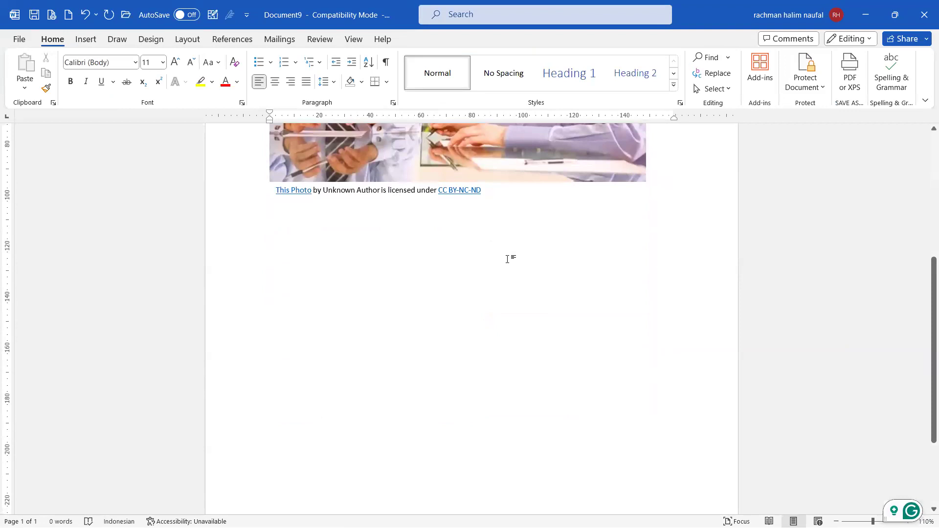
click(86, 40)
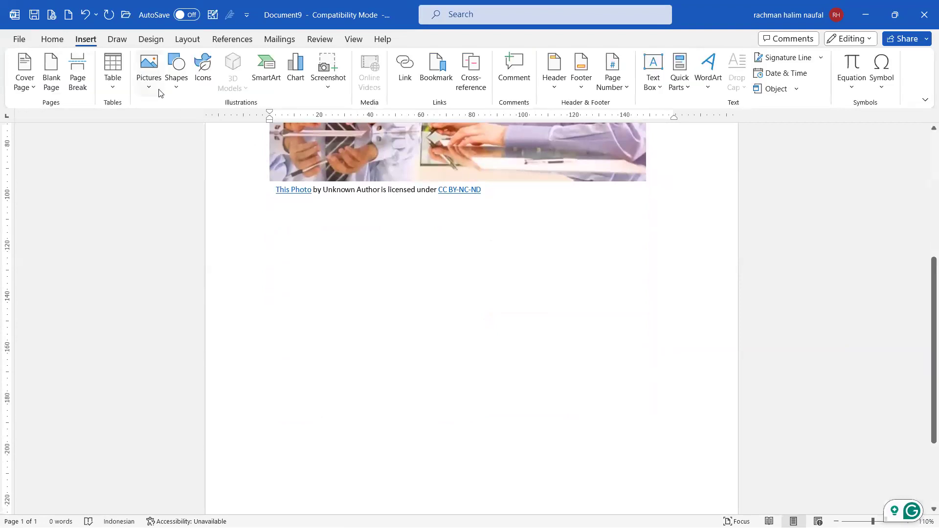
click(161, 92)
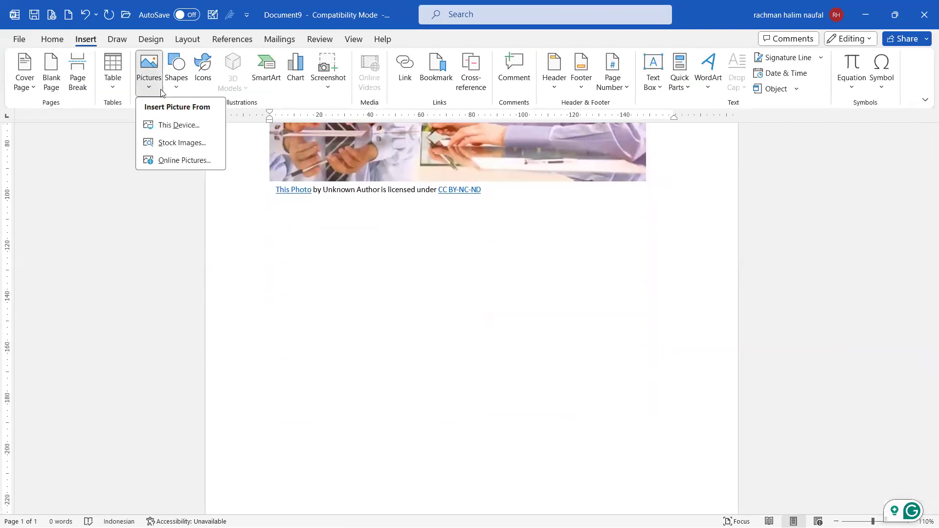
click(188, 126)
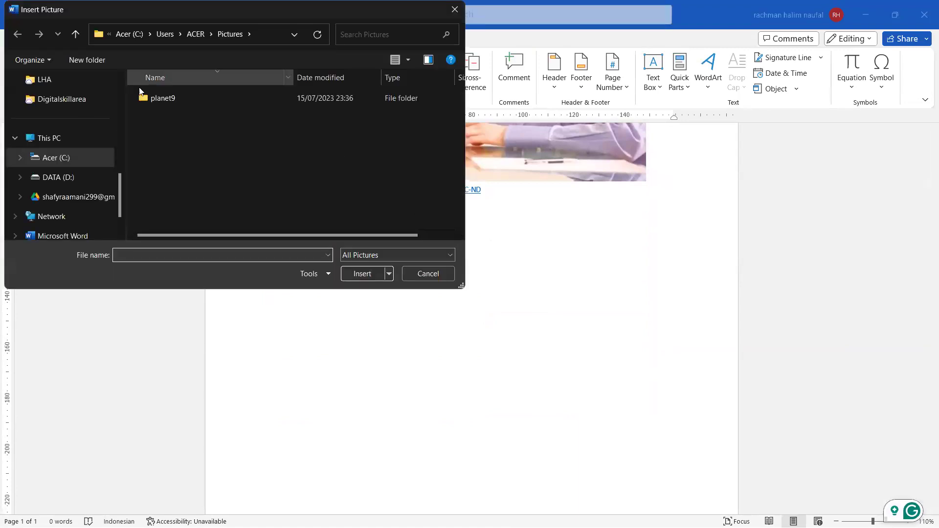
Step: Insert the 'unpad' logo image from Downloads and enlarge it slightly
scroll(49, 127, up, 5)
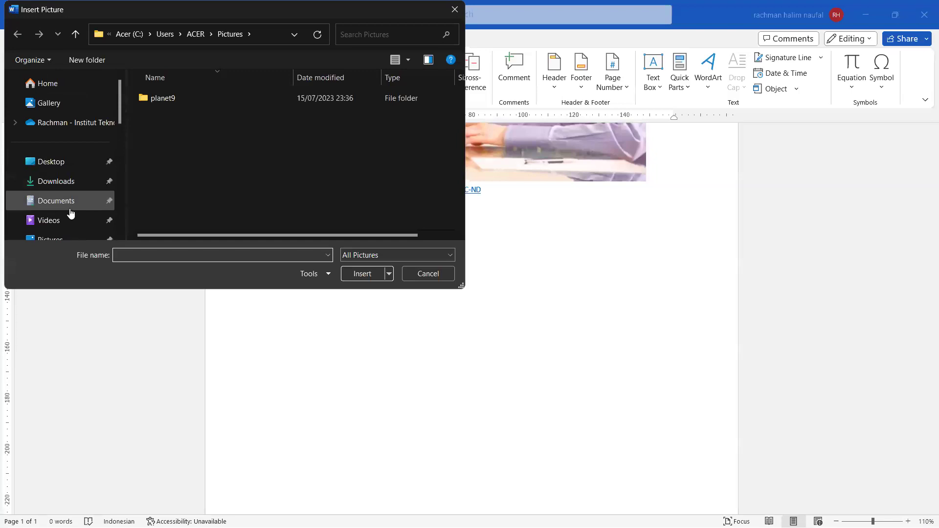
click(67, 185)
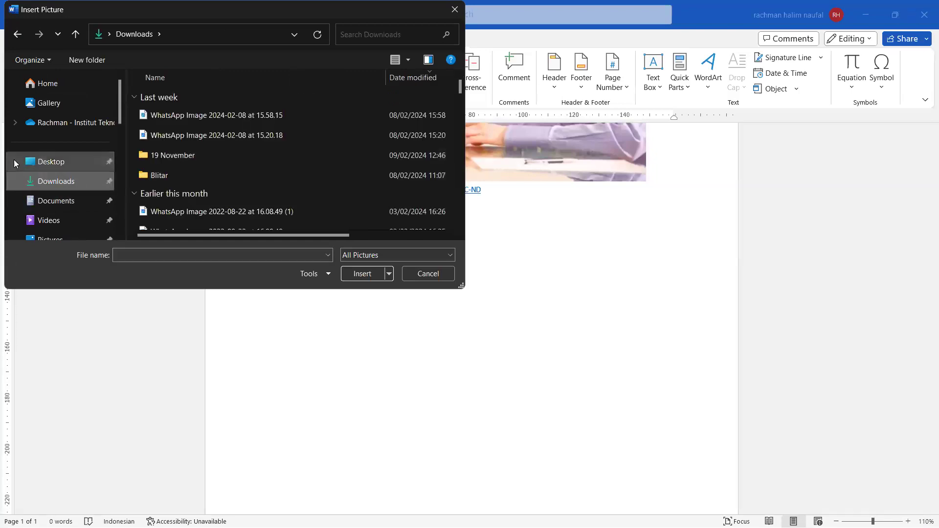
scroll(15, 159, down, 1)
scroll(253, 189, down, 2)
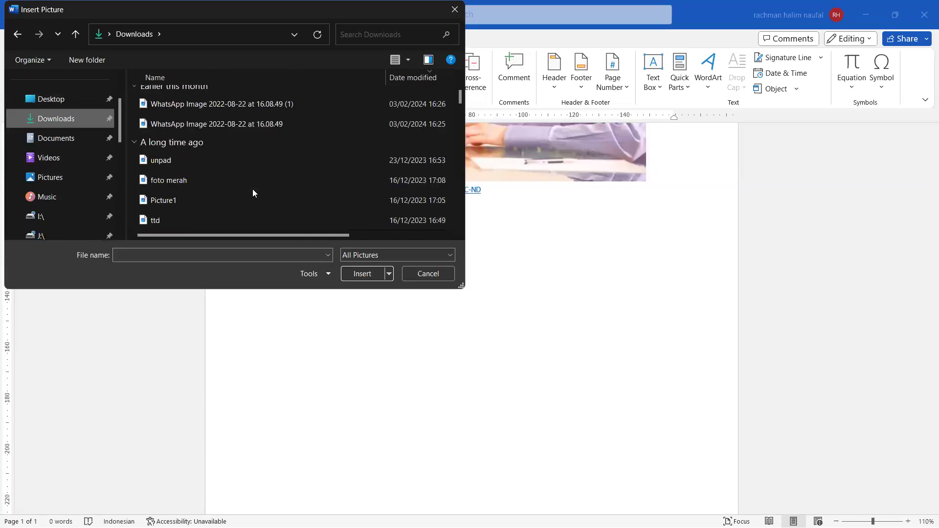
scroll(252, 189, down, 1)
click(187, 101)
click(364, 275)
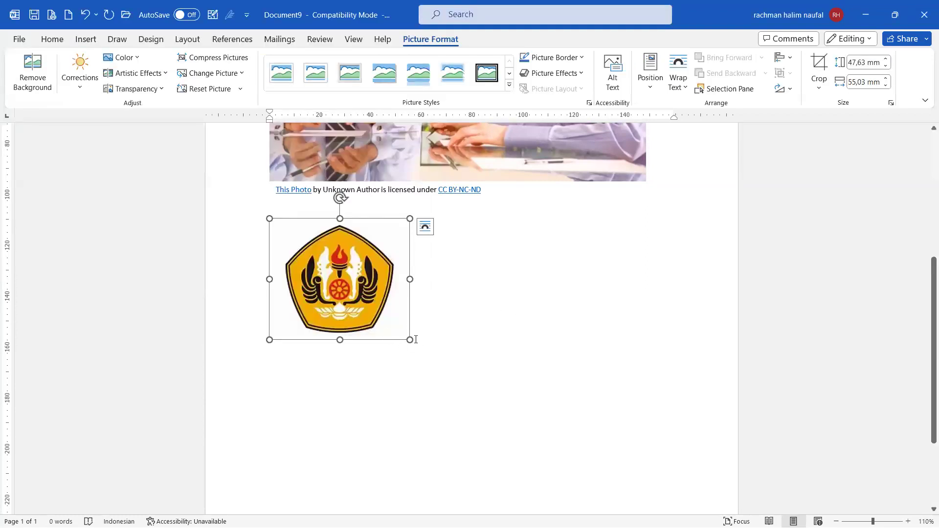
drag(406, 339, 431, 357)
Step: Deselect the logo and open the Stock Images library from Insert > Pictures
click(472, 352)
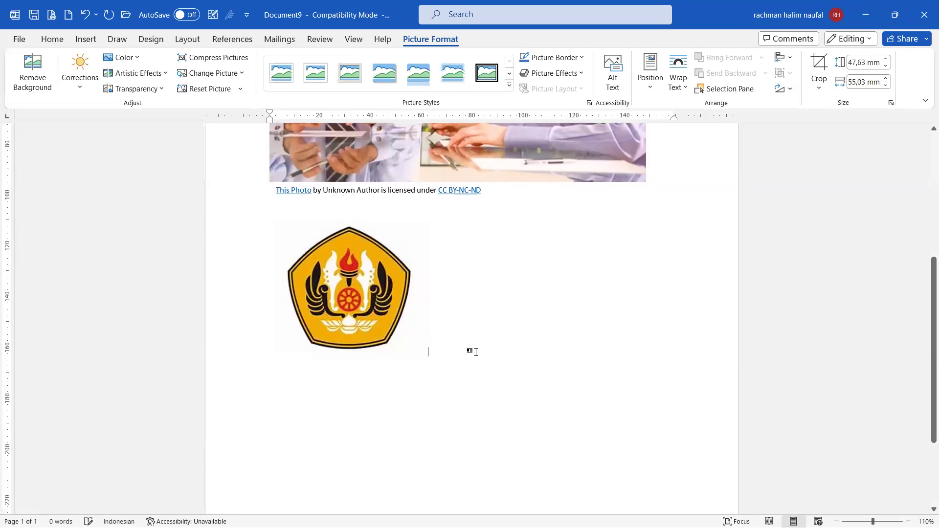
scroll(476, 353, up, 3)
click(476, 353)
scroll(459, 338, down, 3)
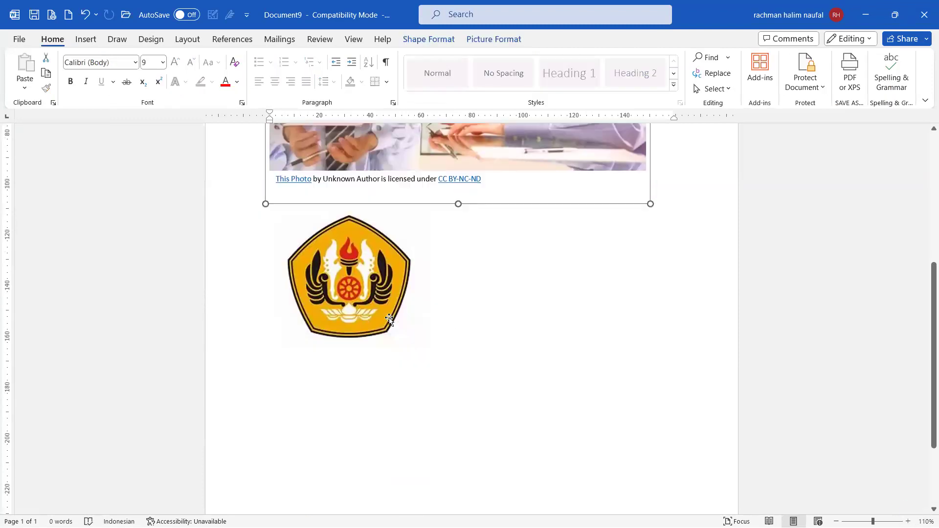
click(85, 39)
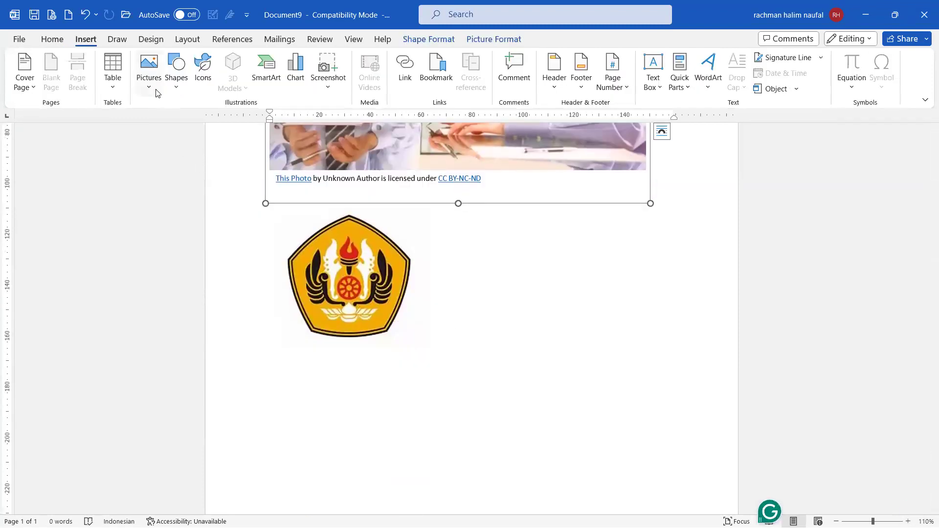
click(149, 83)
click(198, 151)
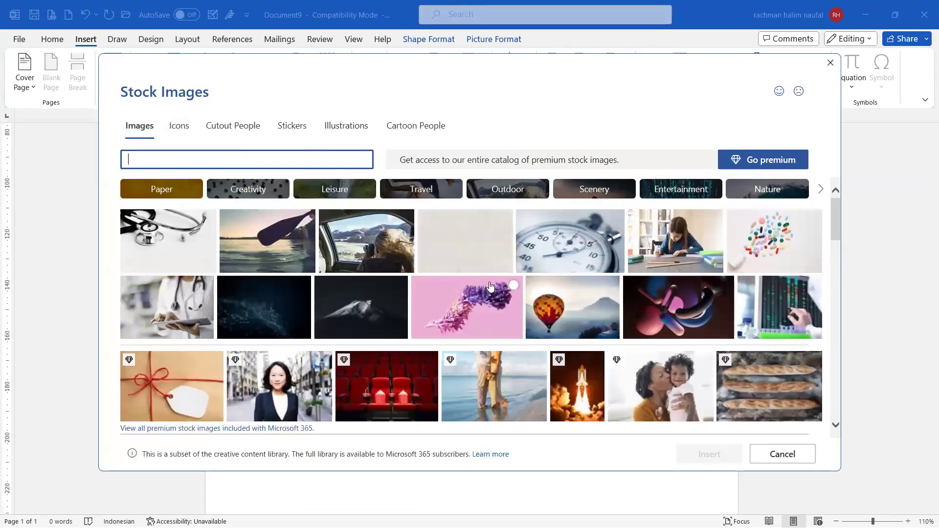
scroll(477, 199, down, 1)
scroll(477, 199, down, 10)
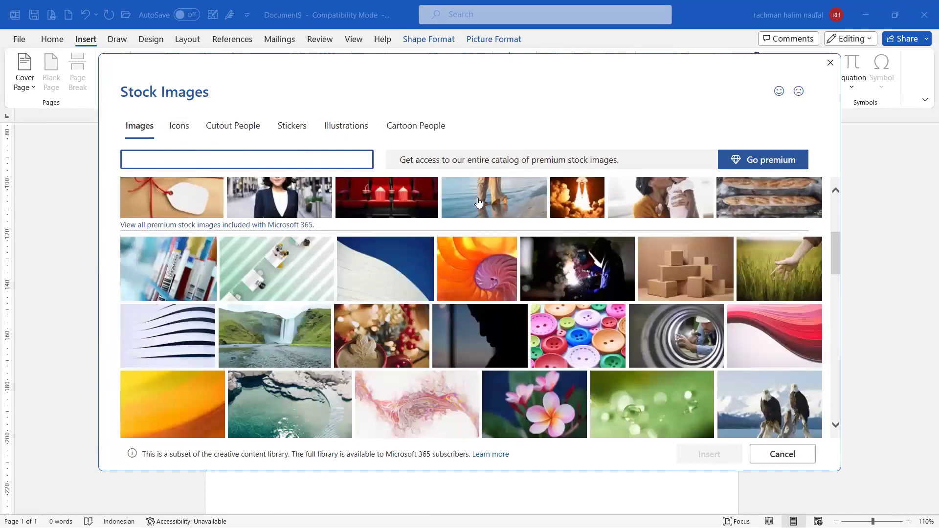
scroll(478, 199, down, 3)
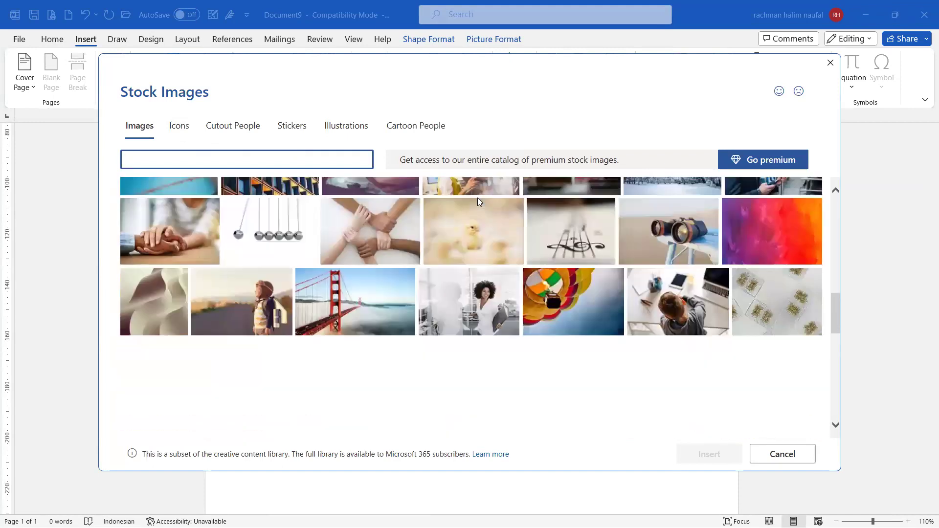
Step: Browse the stock Icons collection, briefly checking Cutout People
click(170, 130)
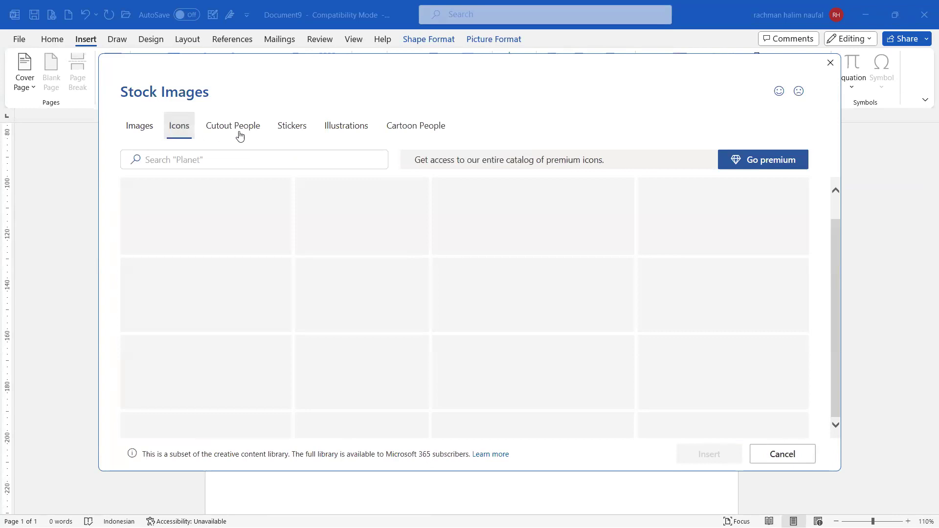
click(235, 138)
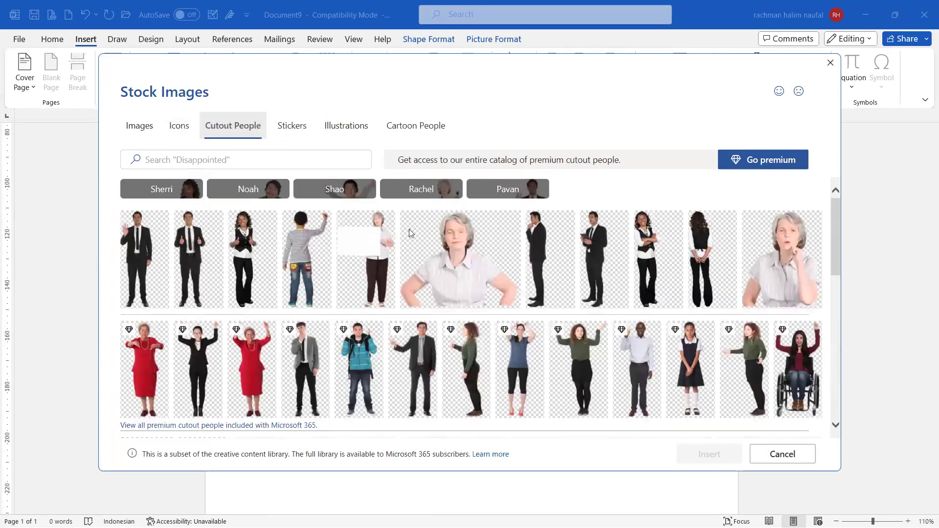
click(181, 128)
scroll(391, 260, down, 3)
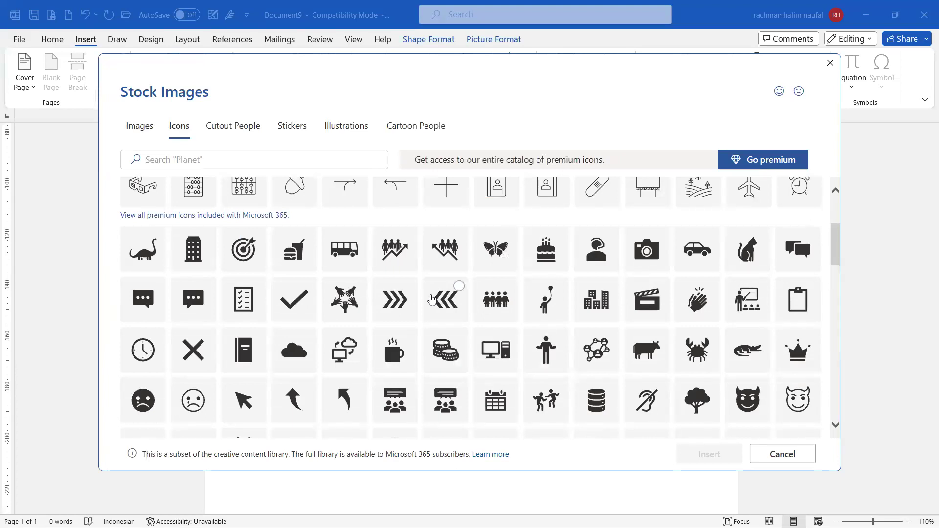
scroll(504, 289, down, 3)
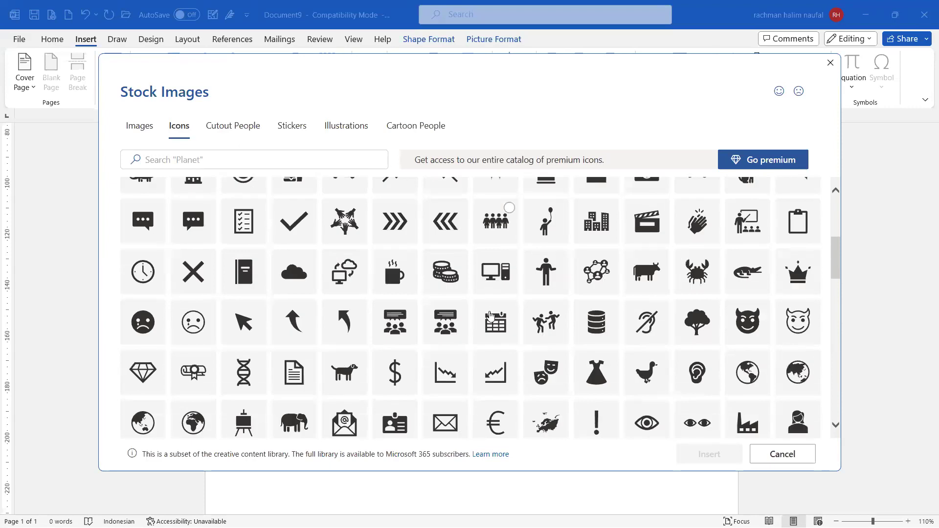
scroll(491, 317, up, 2)
scroll(491, 317, down, 2)
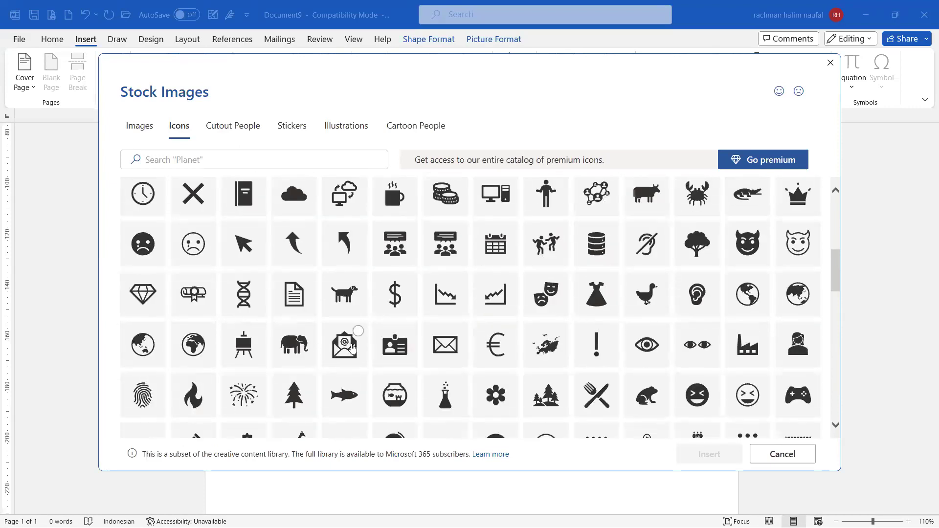
scroll(353, 348, up, 4)
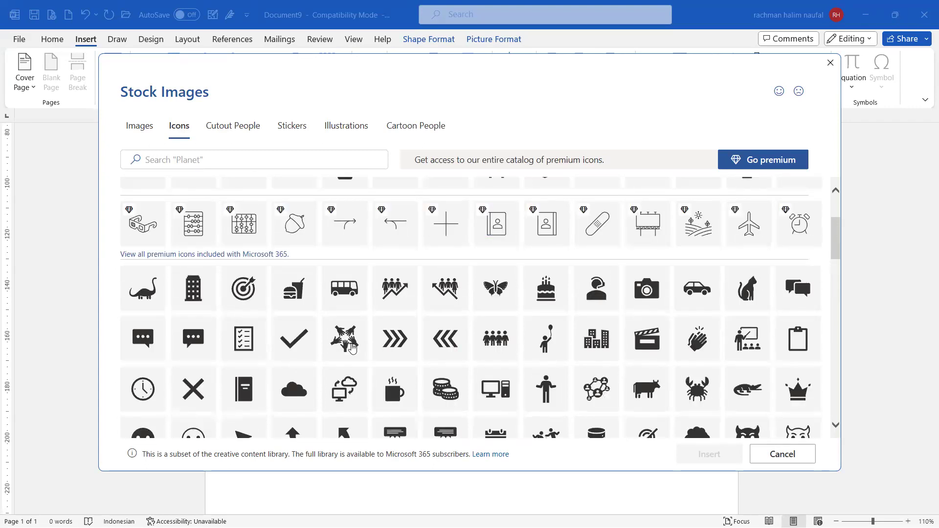
scroll(353, 347, down, 1)
scroll(352, 348, up, 4)
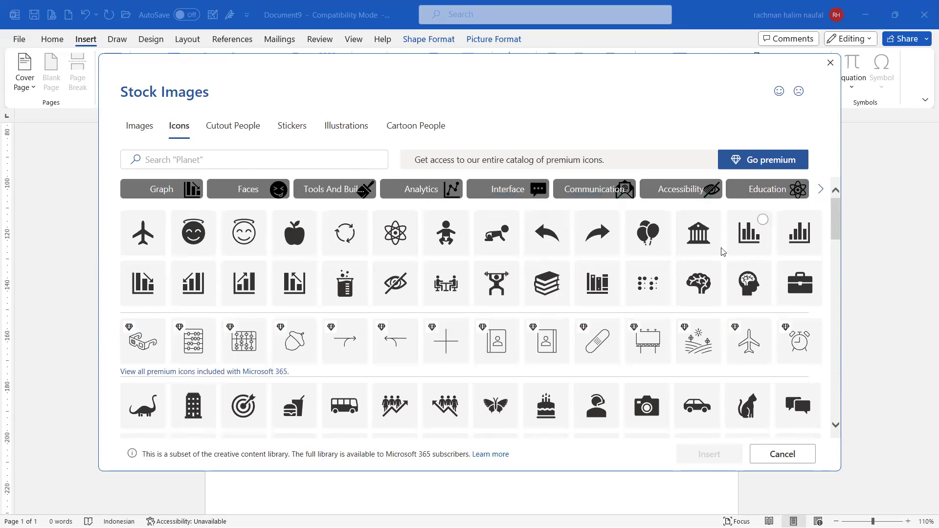
Step: Select the bar-chart and car icons and insert them, leaving a black car icon on top
click(740, 244)
scroll(685, 337, down, 2)
scroll(687, 337, down, 2)
scroll(685, 294, up, 1)
click(698, 250)
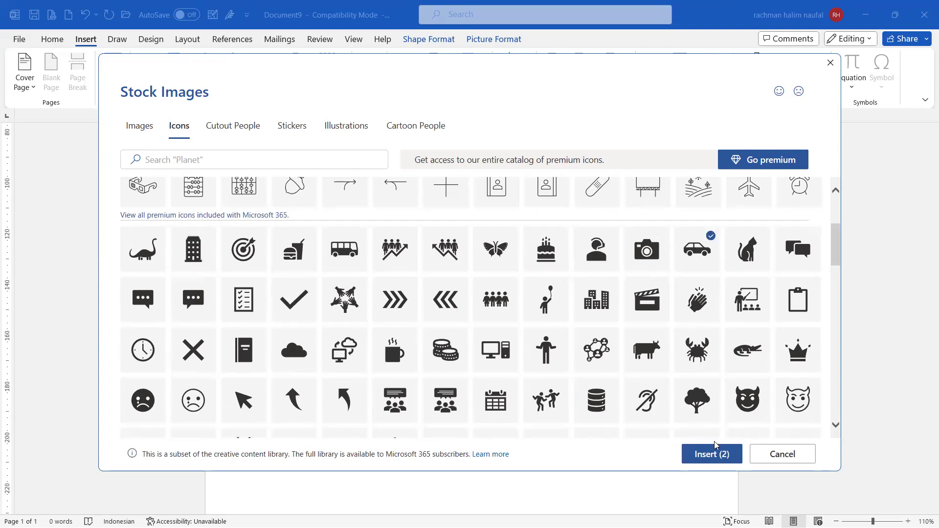
click(712, 454)
scroll(558, 345, up, 5)
scroll(556, 342, down, 6)
scroll(457, 314, up, 7)
click(392, 245)
Step: Check the car icon and photo, place the cursor beside the logo, then switch to Chrome
click(302, 231)
scroll(440, 262, down, 3)
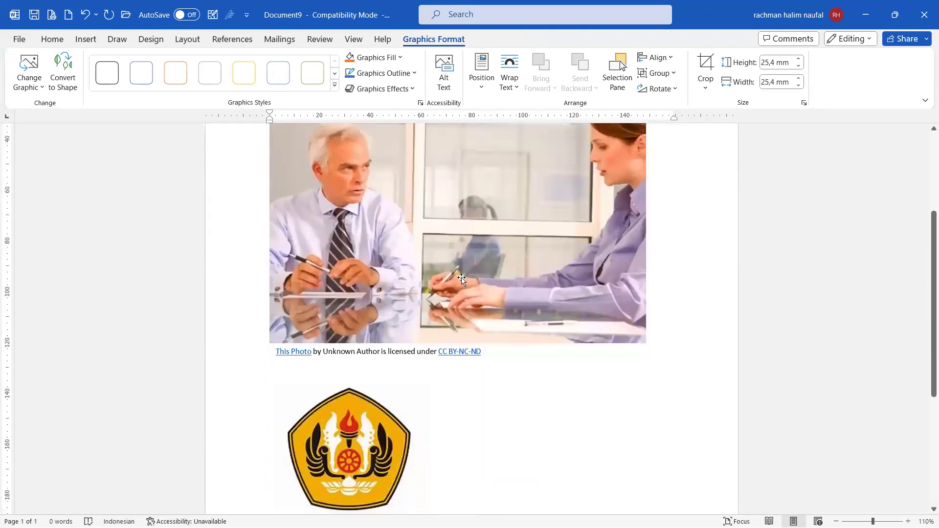
scroll(542, 321, up, 1)
click(574, 328)
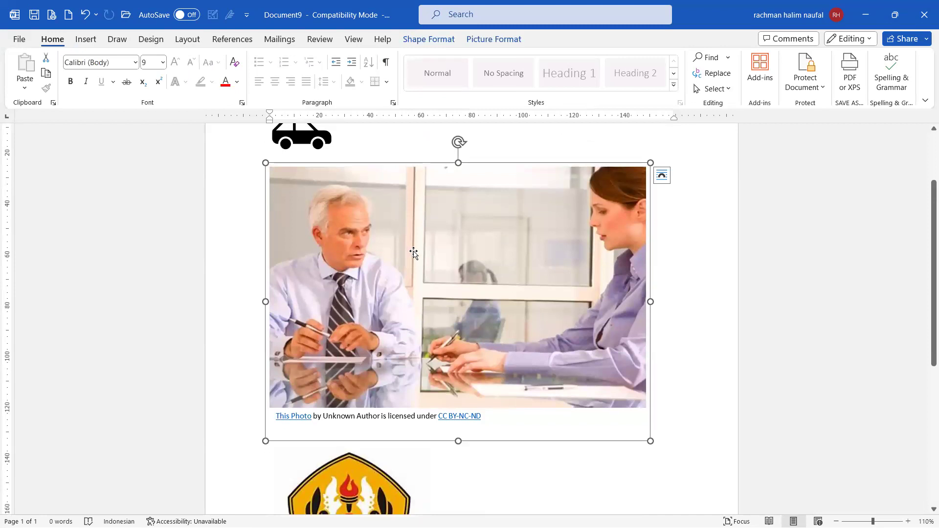
scroll(539, 298, down, 5)
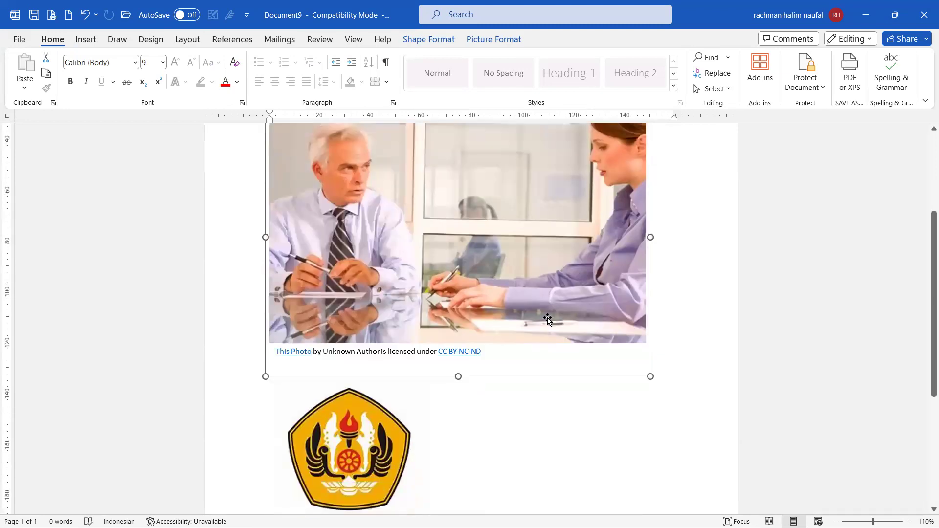
click(509, 403)
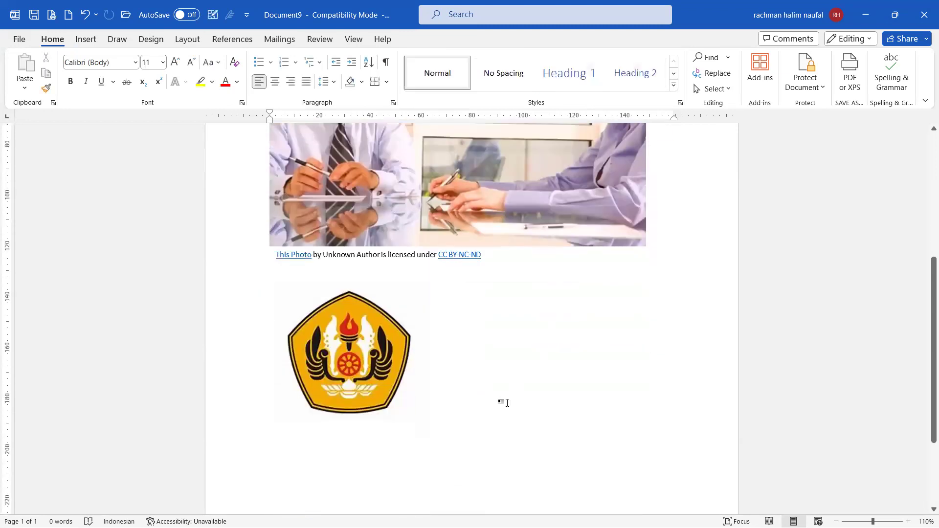
scroll(508, 403, down, 4)
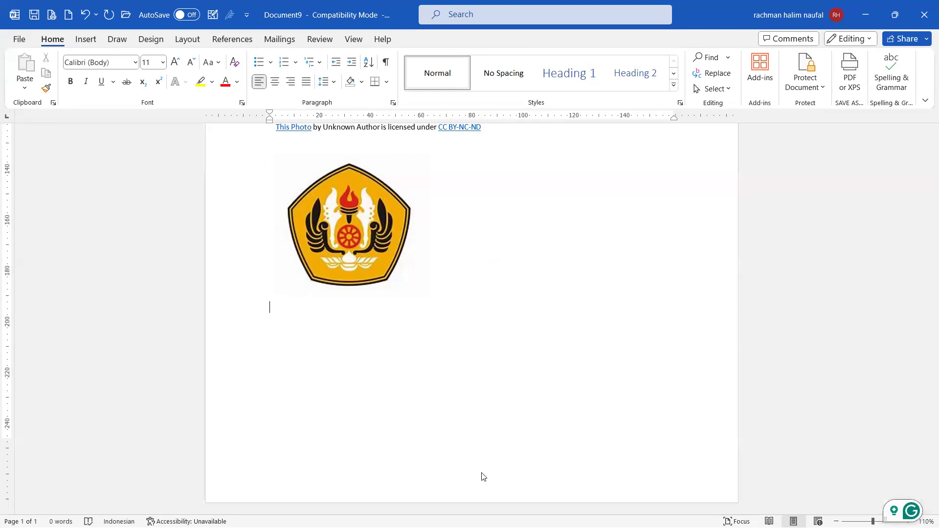
click(85, 39)
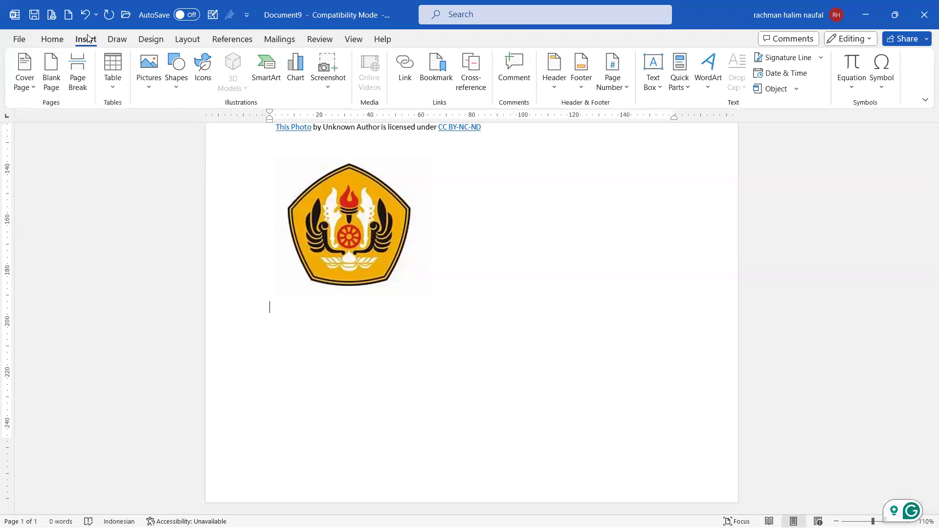
click(605, 514)
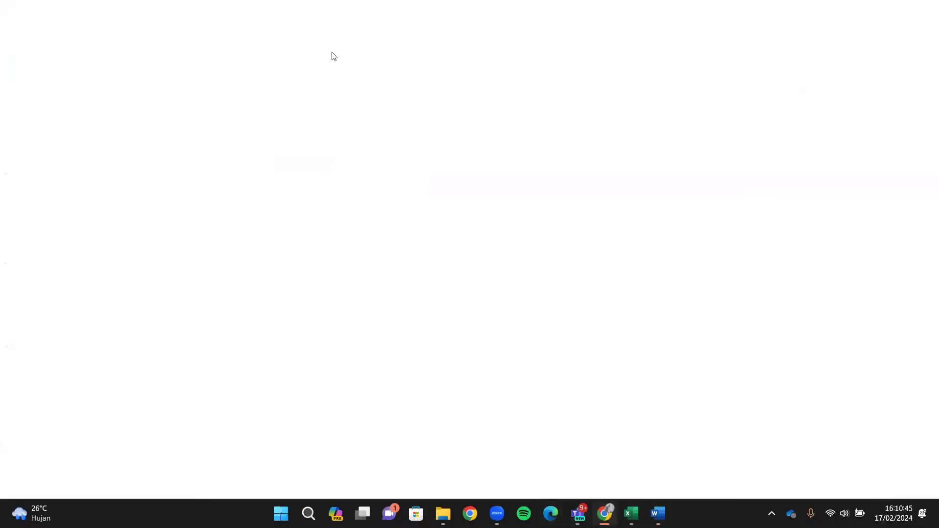
Step: Search for 'pas foto' in a new tab and show the image results
click(410, 11)
key(ctrl+t)
text(pas foto)
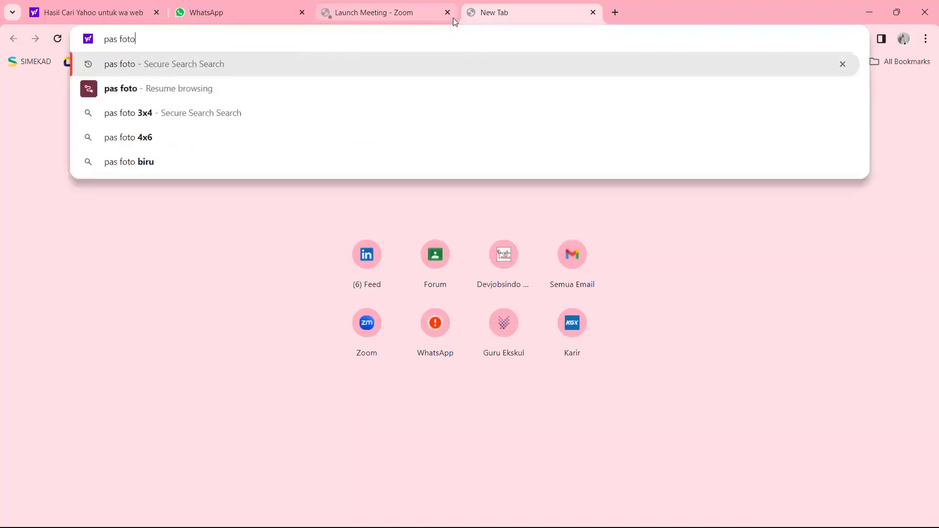
key(Return)
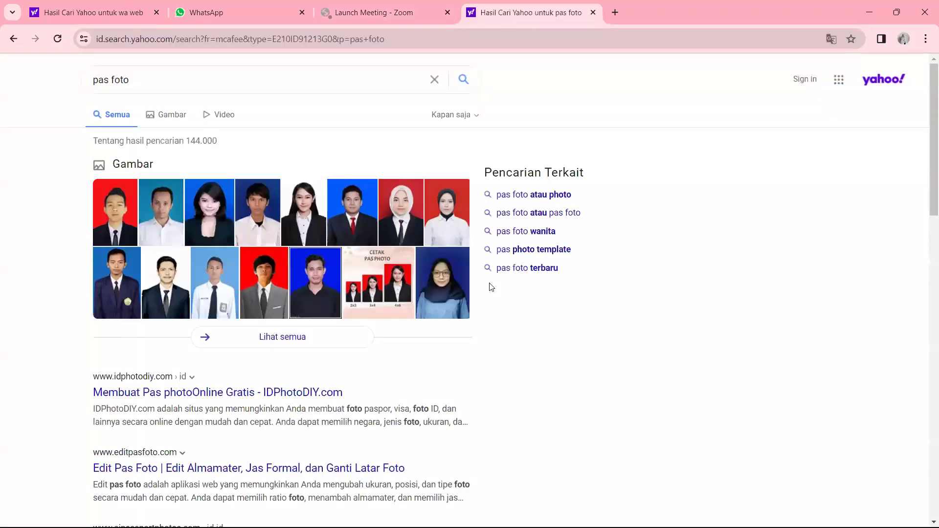
click(171, 115)
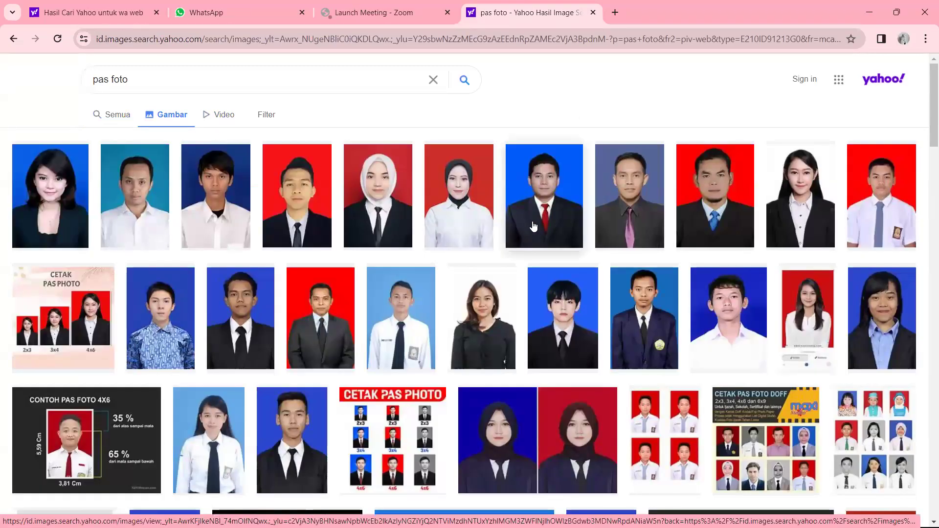
Step: Copy the red-background hijab portrait and paste it into the Word document
right_click(386, 193)
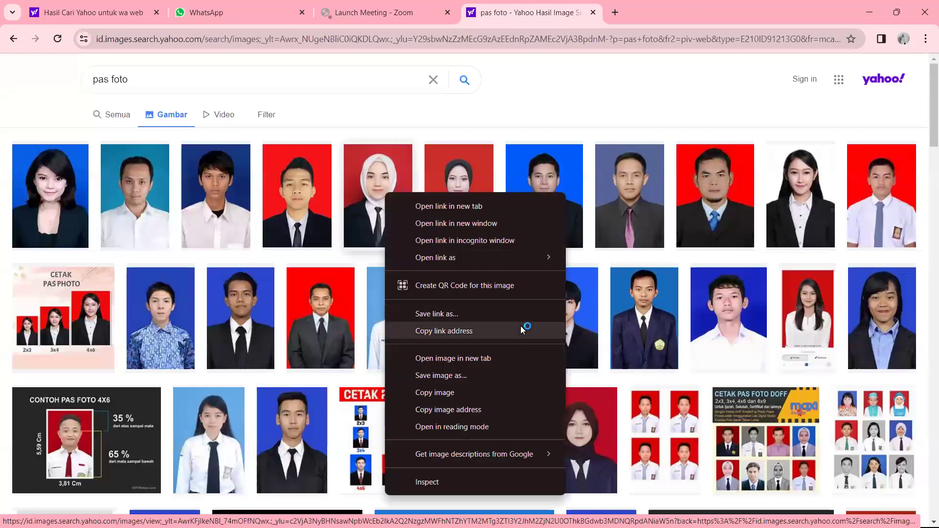
click(470, 392)
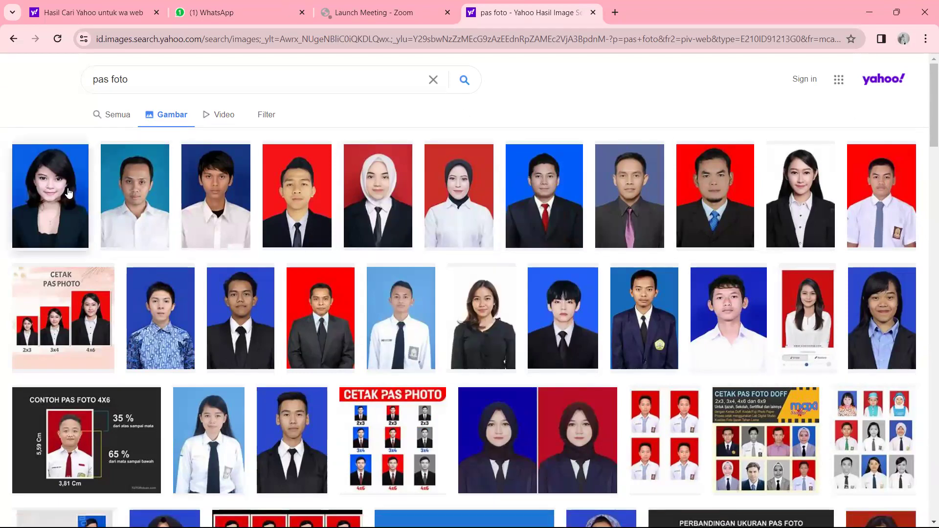
right_click(375, 184)
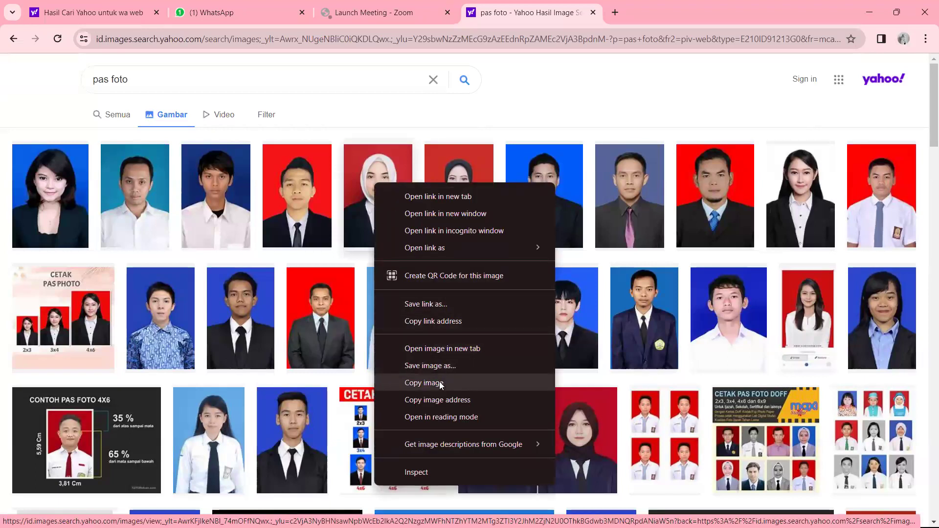
click(424, 383)
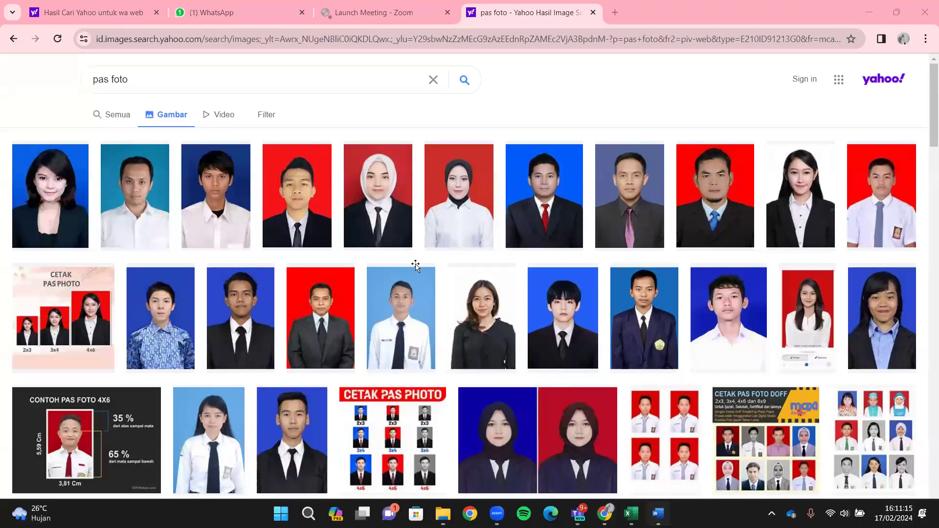
key(alt+Tab)
key(ctrl+v)
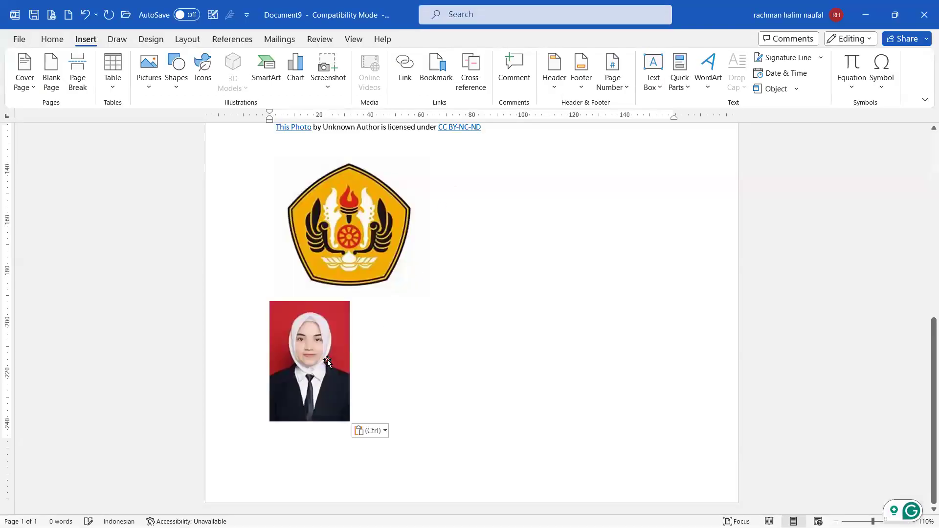
Step: Enlarge the pasted portrait to about 81 mm tall and 54 mm wide
click(349, 420)
drag(350, 422, 408, 508)
scroll(455, 346, up, 1)
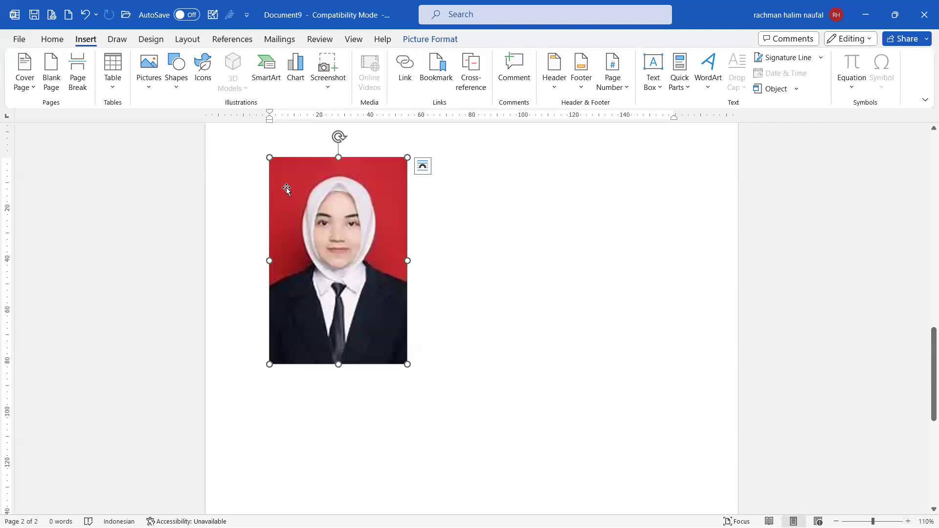
Step: Open the portrait's Format Picture pane from its context menu, then close it
right_click(351, 238)
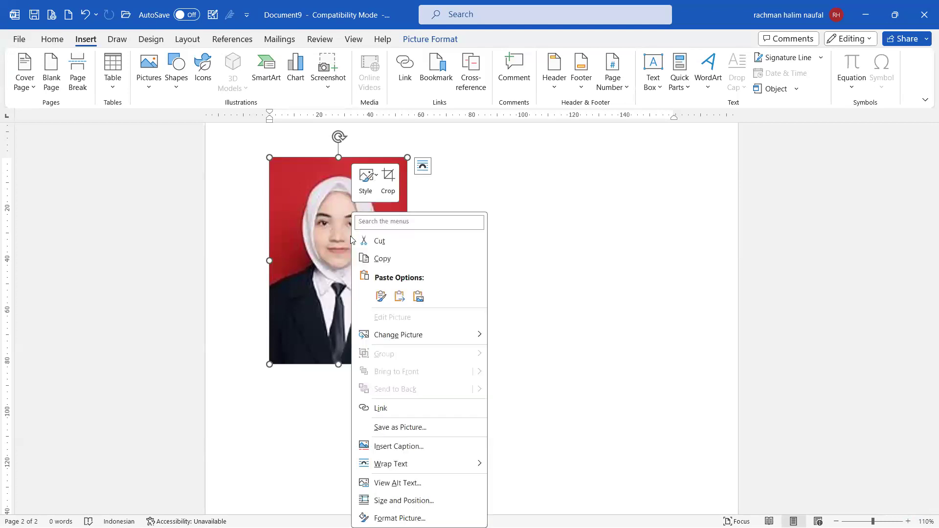
click(434, 102)
click(425, 38)
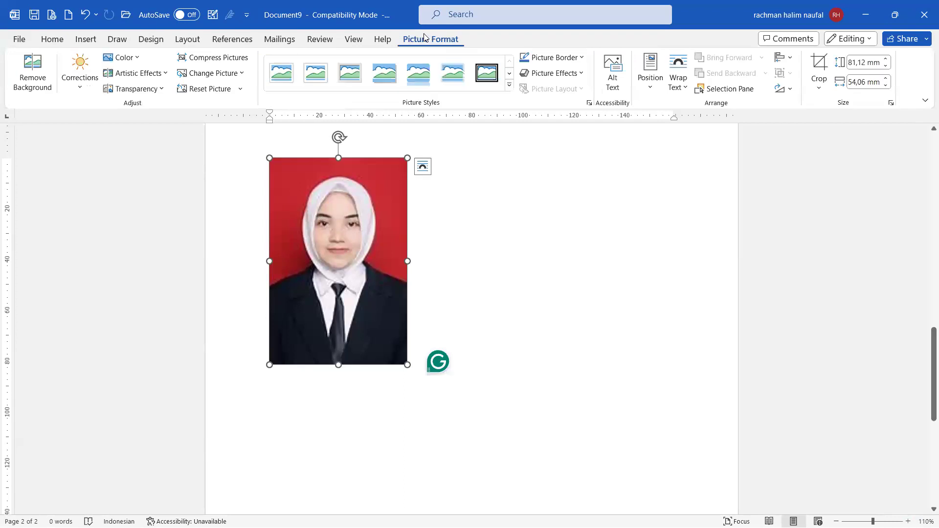
right_click(350, 205)
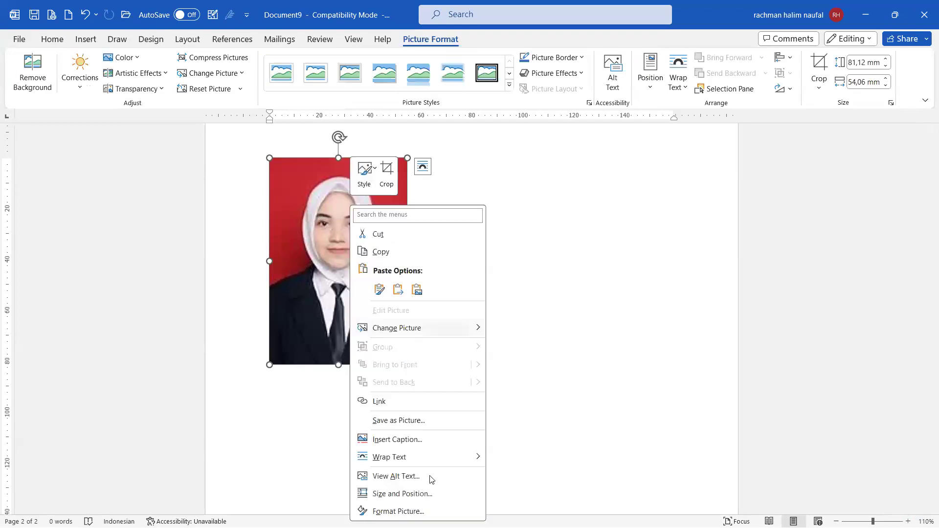
click(424, 510)
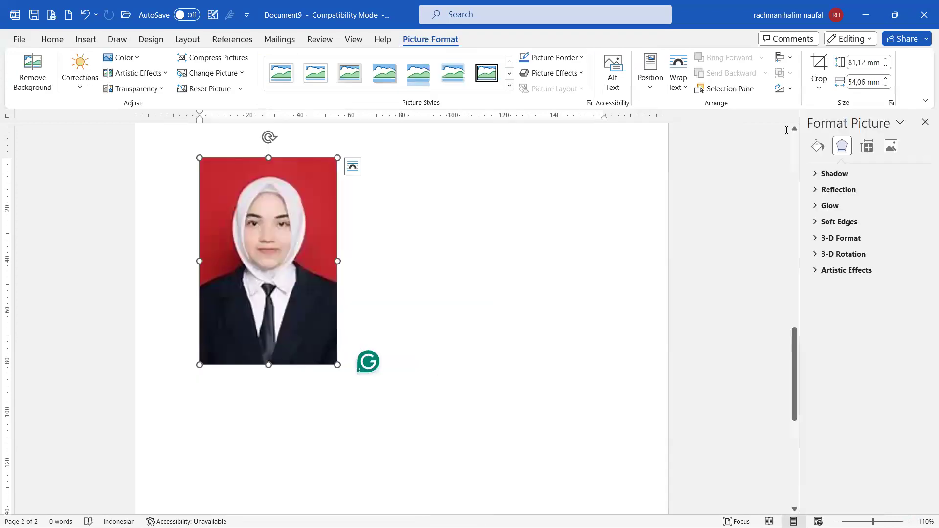
click(926, 123)
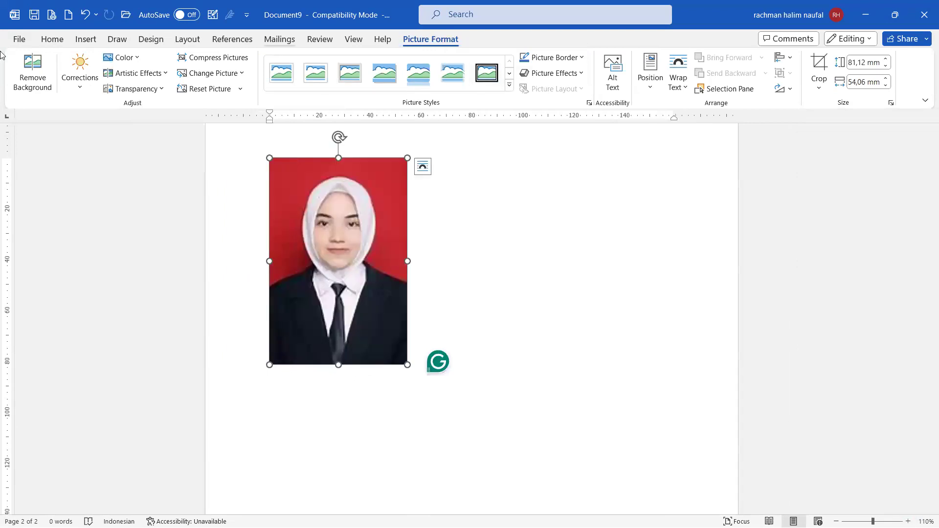
Step: Remove the portrait's red background, marking the jacket areas to keep, and keep the changes
click(25, 72)
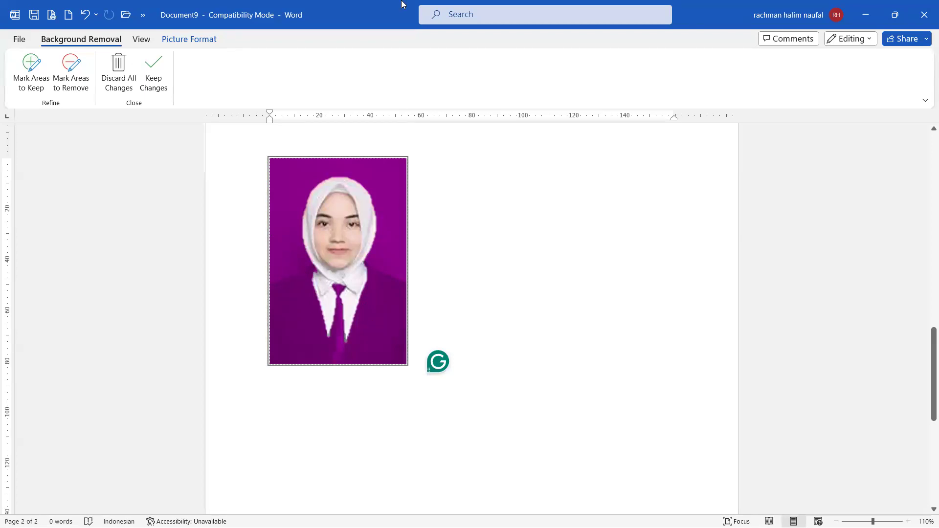
click(28, 74)
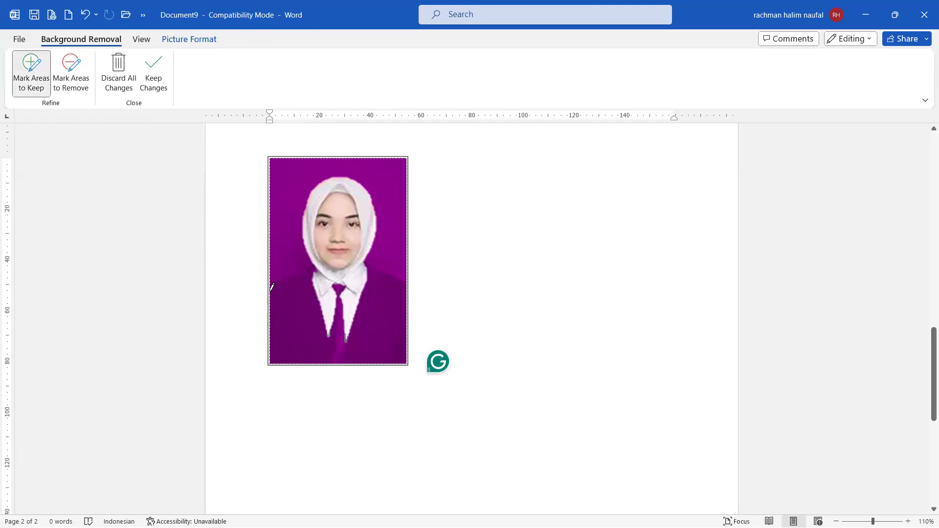
drag(269, 288, 308, 273)
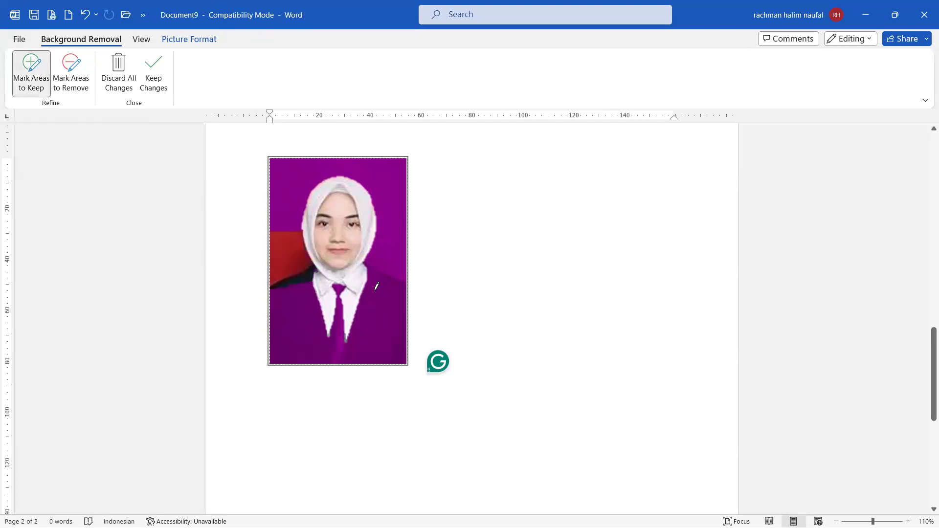
key(ctrl+z)
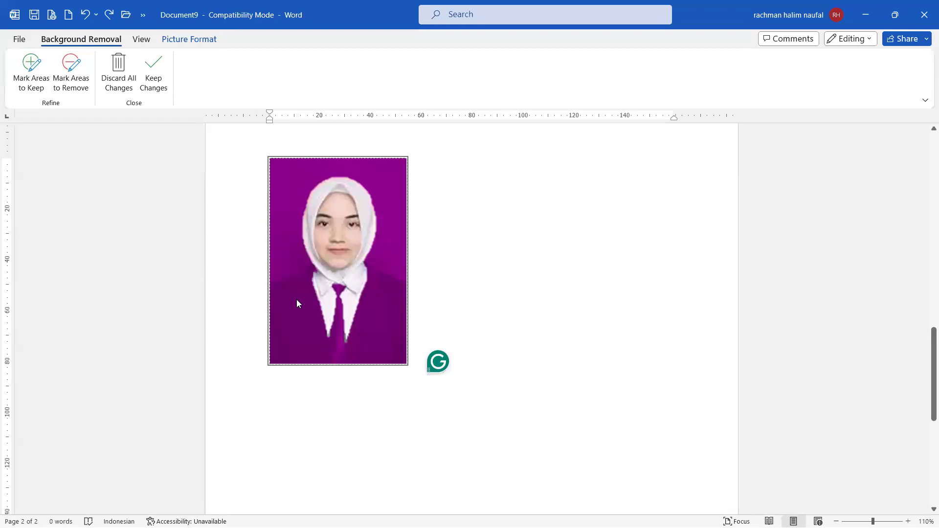
click(30, 74)
drag(287, 291, 289, 323)
mouse_move(370, 303)
mouse_down()
mouse_move(366, 333)
mouse_move(279, 337)
mouse_move(333, 313)
mouse_move(344, 338)
mouse_up()
mouse_move(372, 267)
mouse_down()
mouse_move(399, 301)
mouse_move(392, 347)
mouse_up()
mouse_move(302, 278)
mouse_down()
mouse_move(270, 298)
mouse_move(288, 348)
mouse_move(375, 355)
mouse_move(393, 327)
mouse_up()
drag(401, 287, 404, 358)
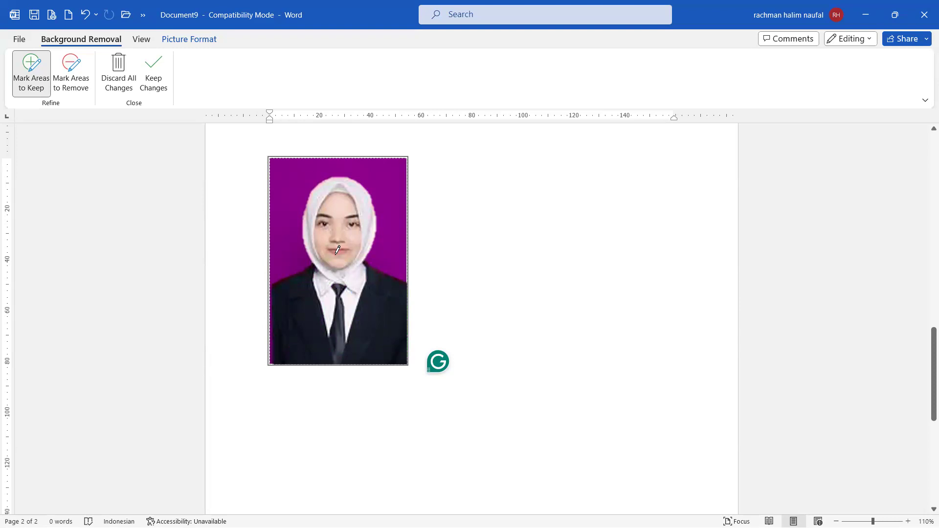
click(152, 78)
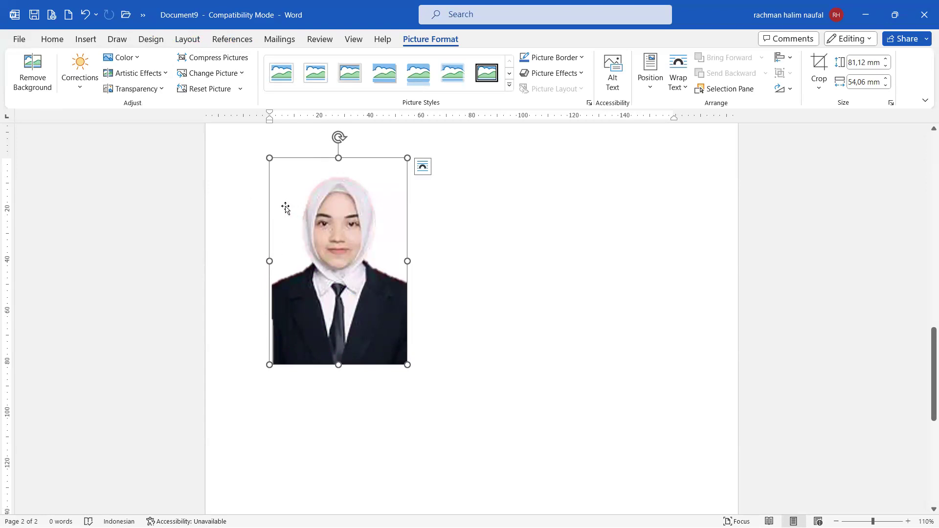
Step: Give the cut-out portrait a solid dark blue background fill in the Format Picture Fill settings
right_click(323, 233)
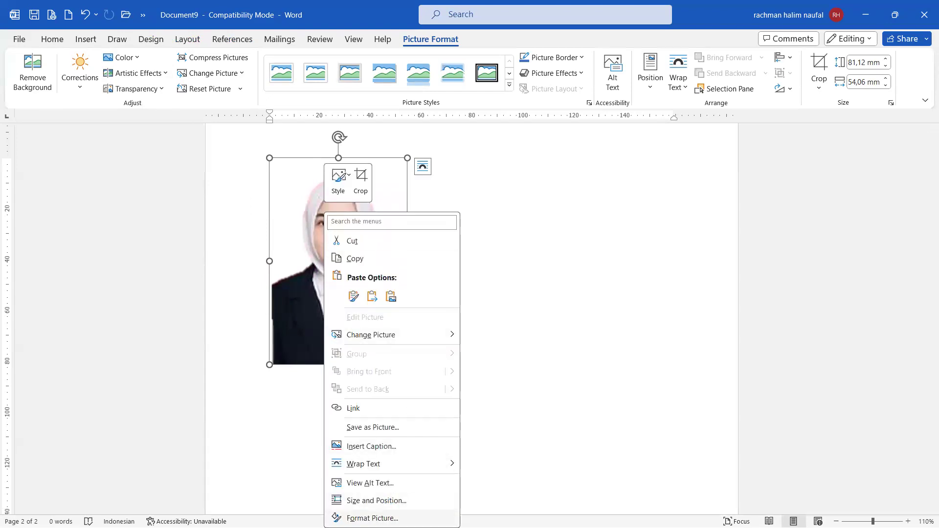
click(372, 518)
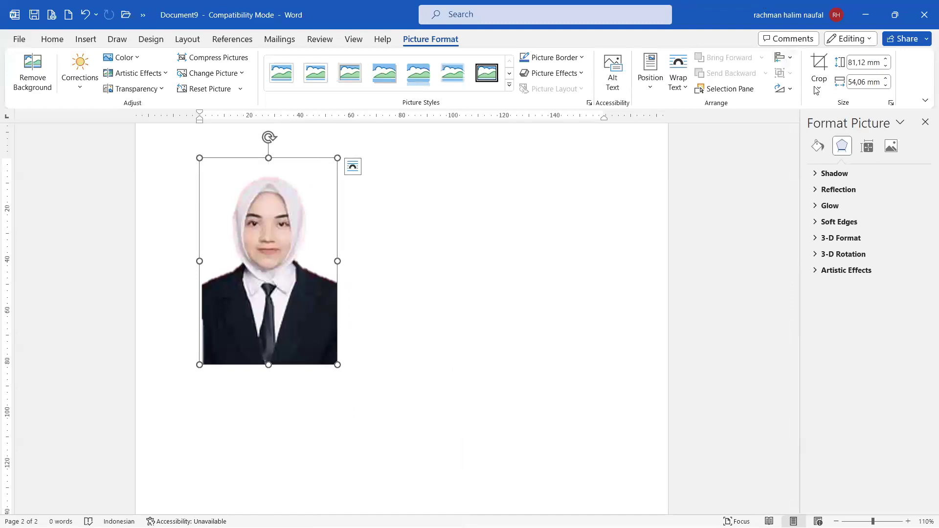
click(818, 149)
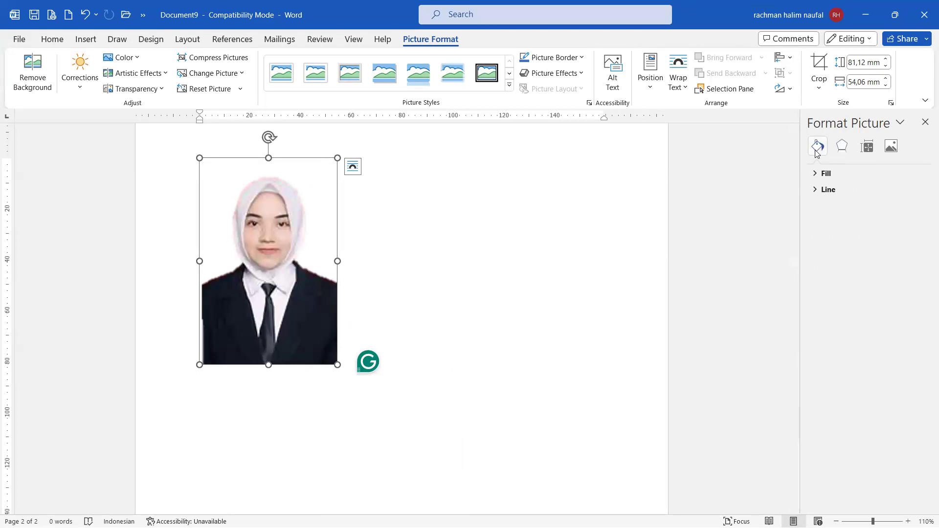
click(819, 177)
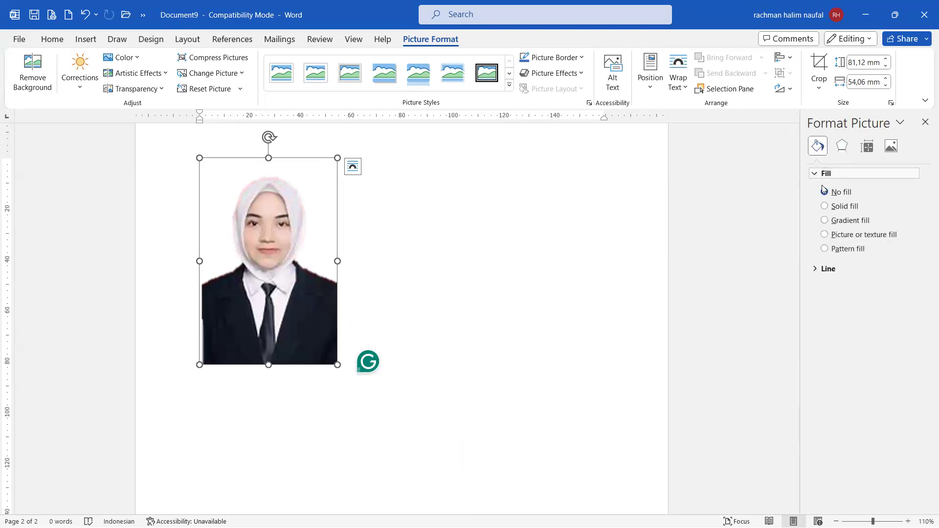
click(826, 206)
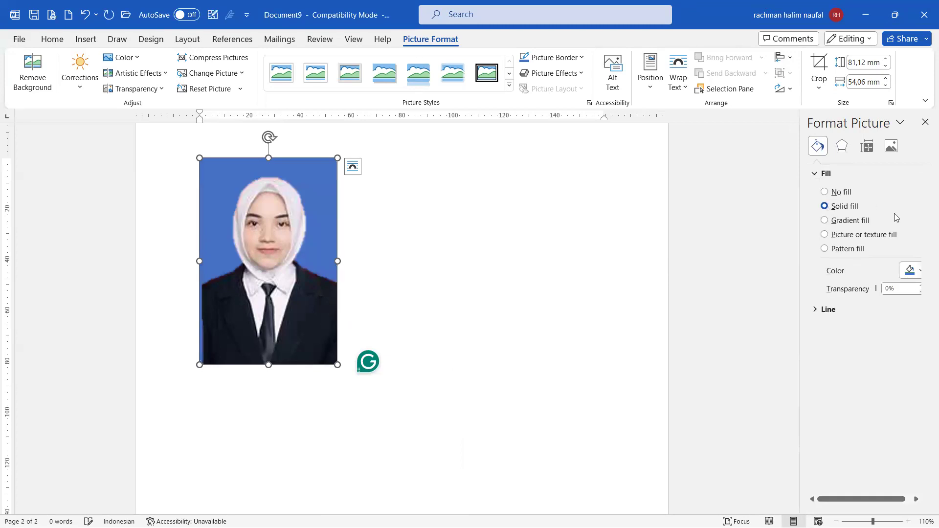
click(911, 271)
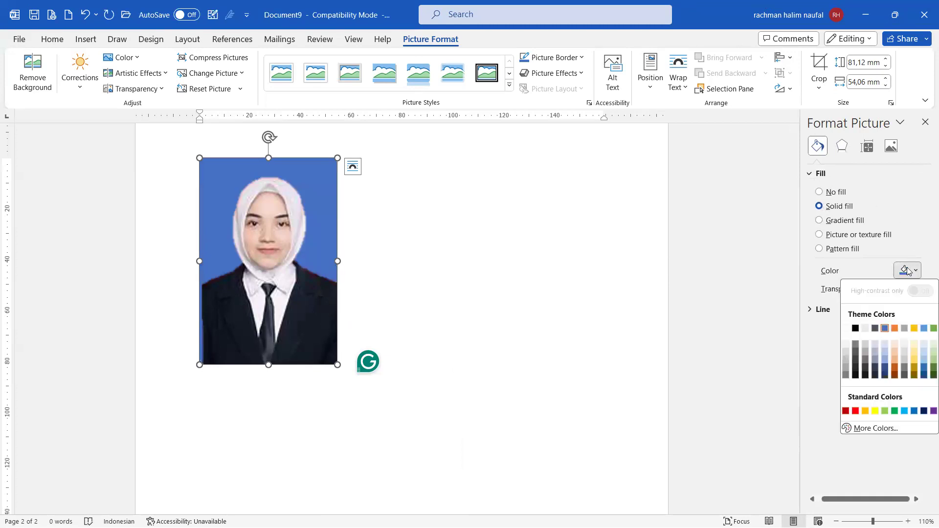
click(847, 411)
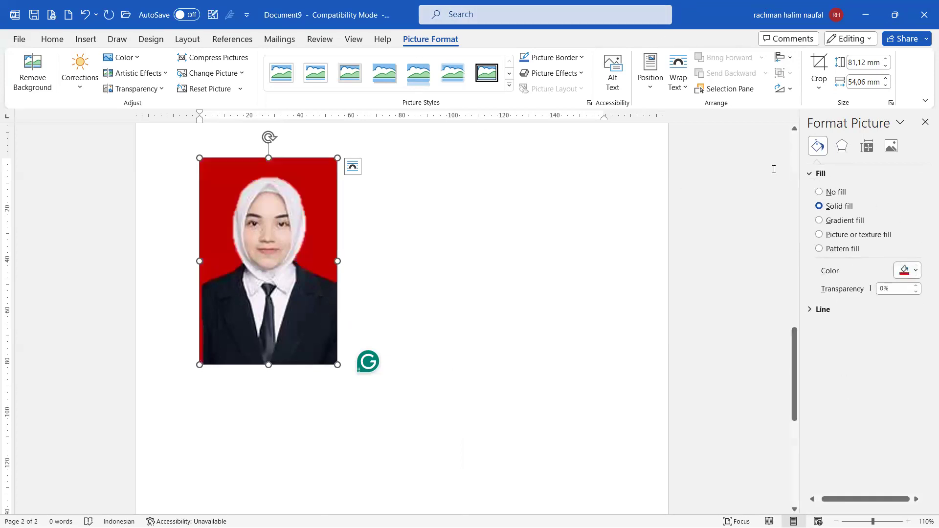
click(914, 271)
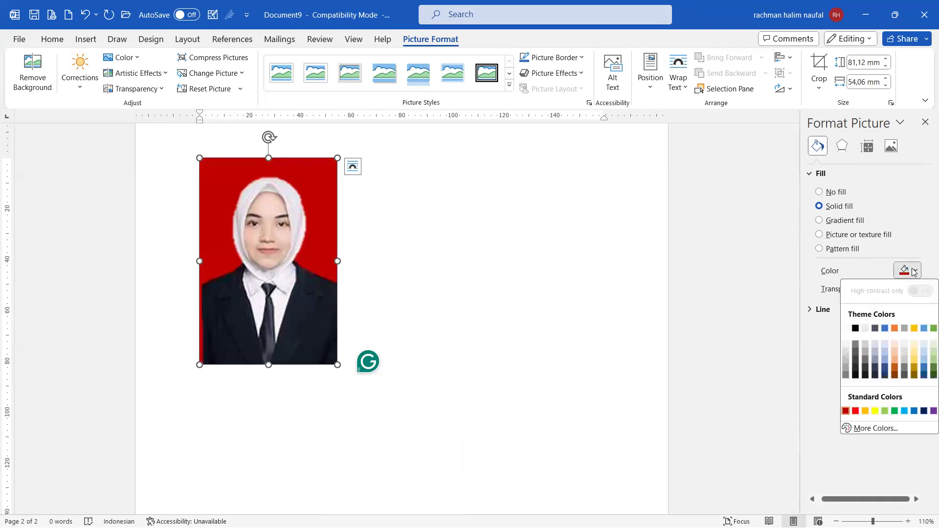
click(885, 368)
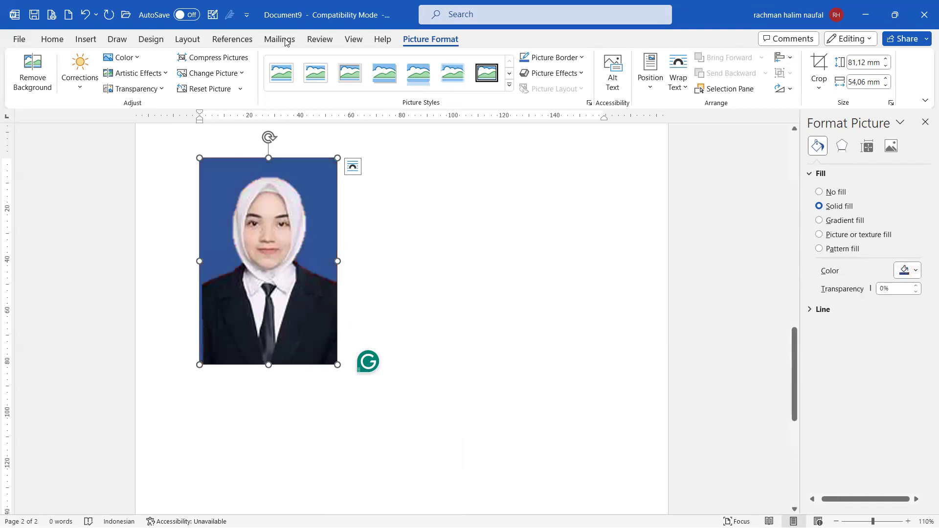
click(478, 313)
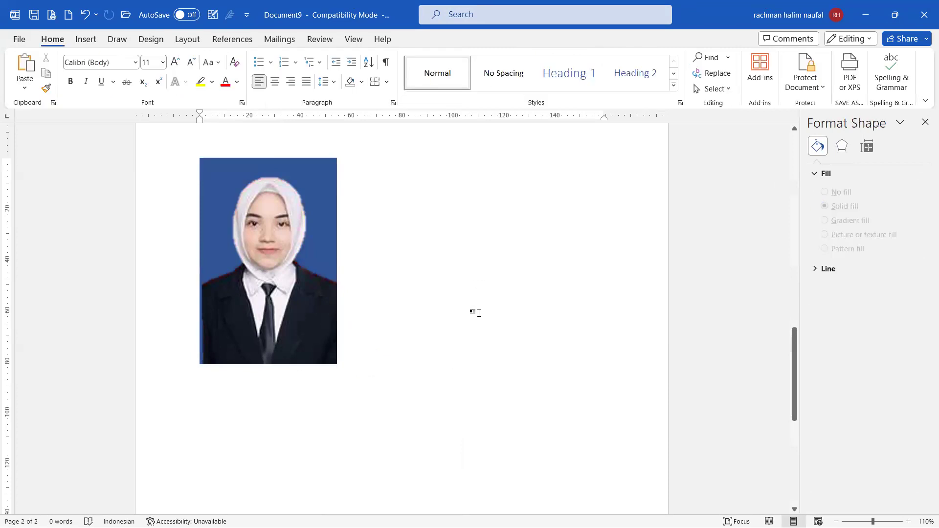
Step: Place the cursor below the portrait, then scroll back up to the office photo on page 1
click(276, 296)
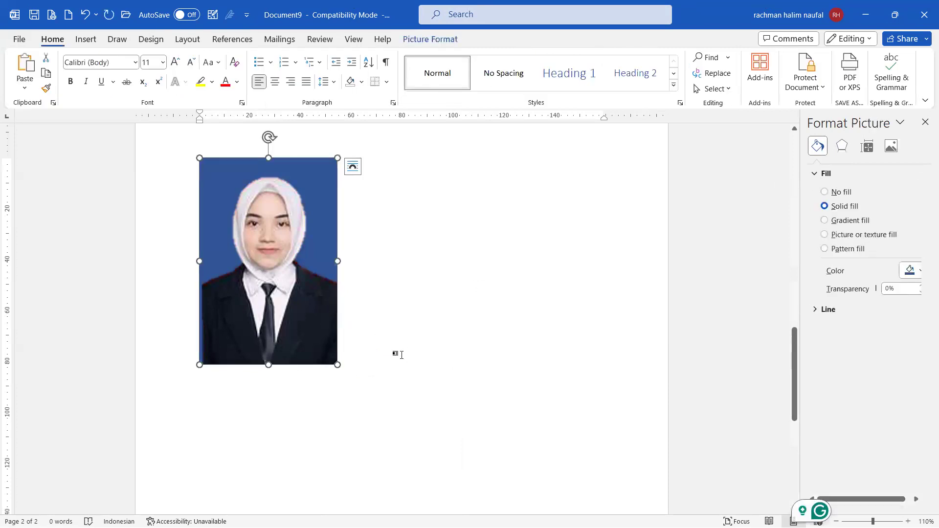
click(342, 363)
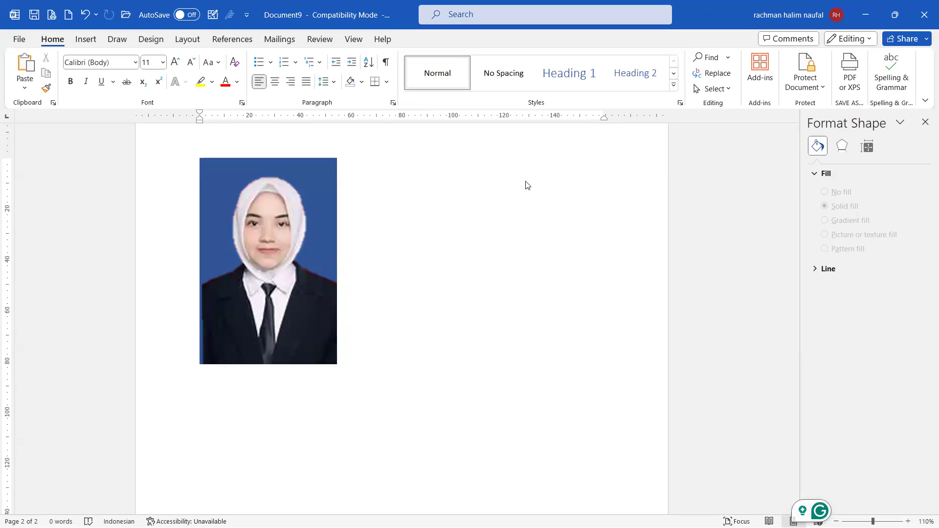
click(407, 342)
scroll(423, 335, down, 1)
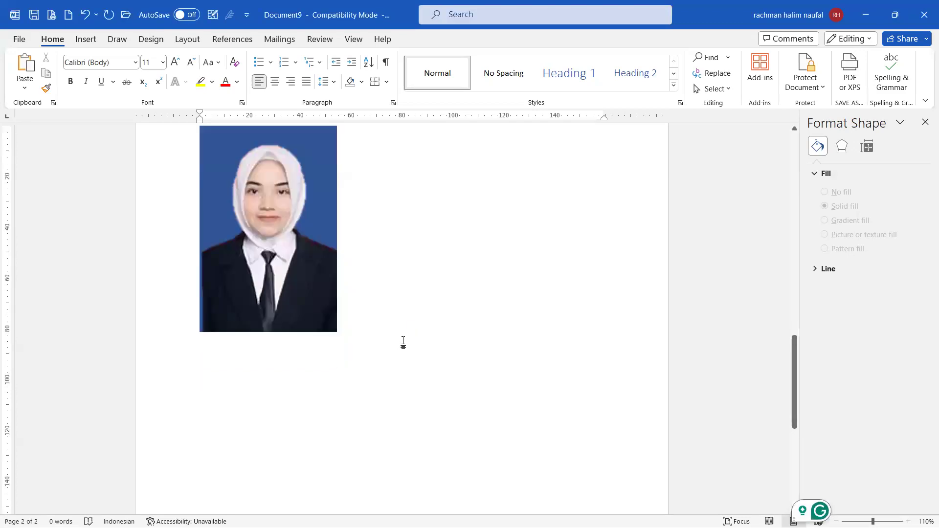
scroll(404, 337, up, 15)
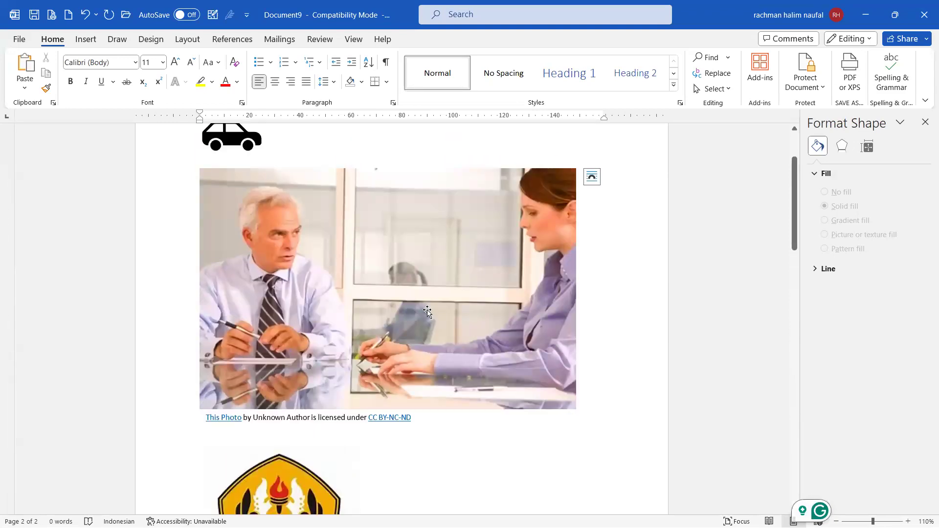
Step: Apply Remove Background to the office photo, keep changes, then undo to restore its original background
click(427, 312)
click(494, 44)
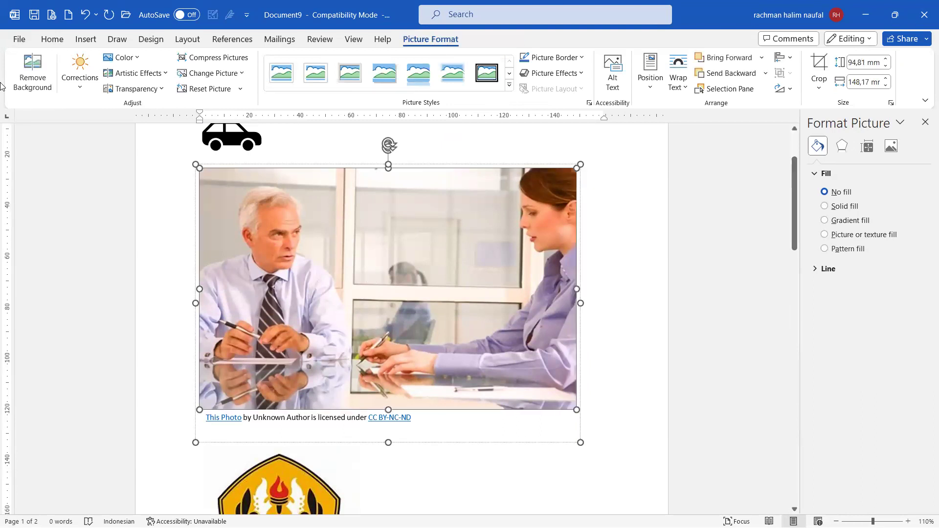
click(31, 71)
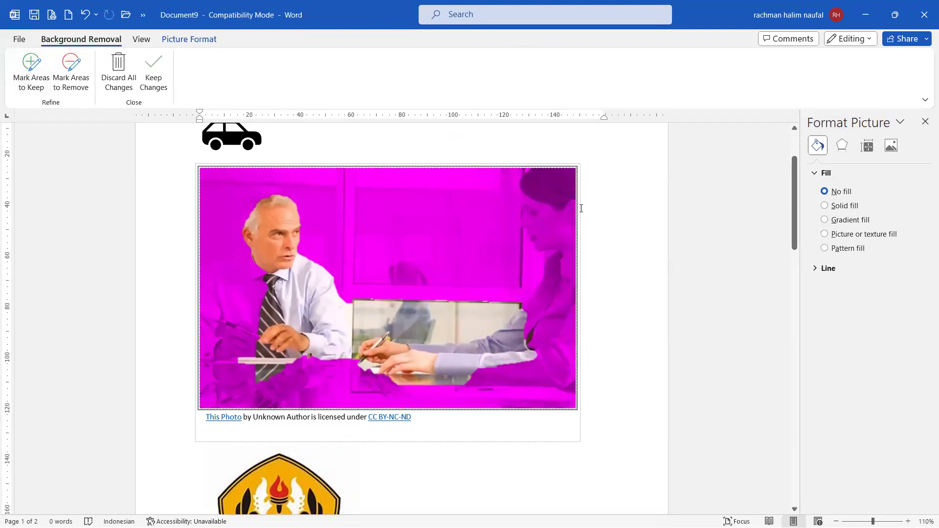
click(641, 230)
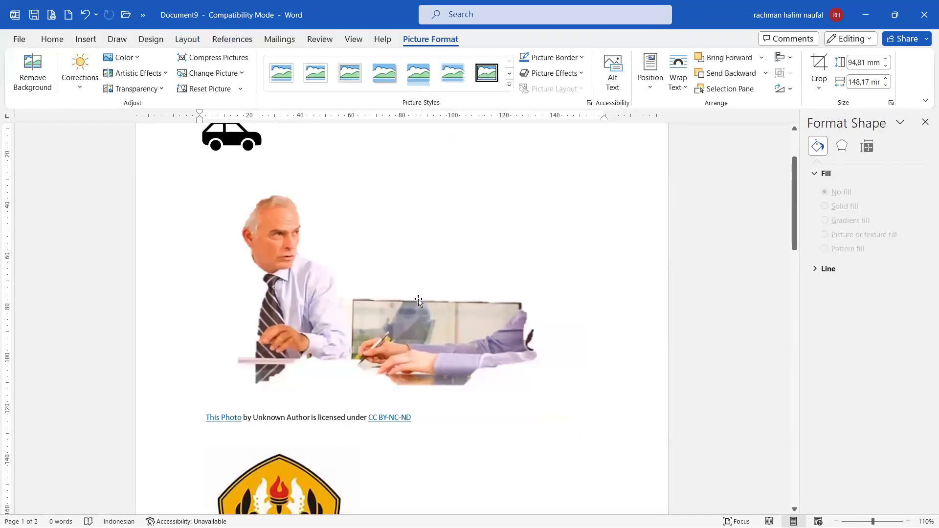
key(ctrl+z)
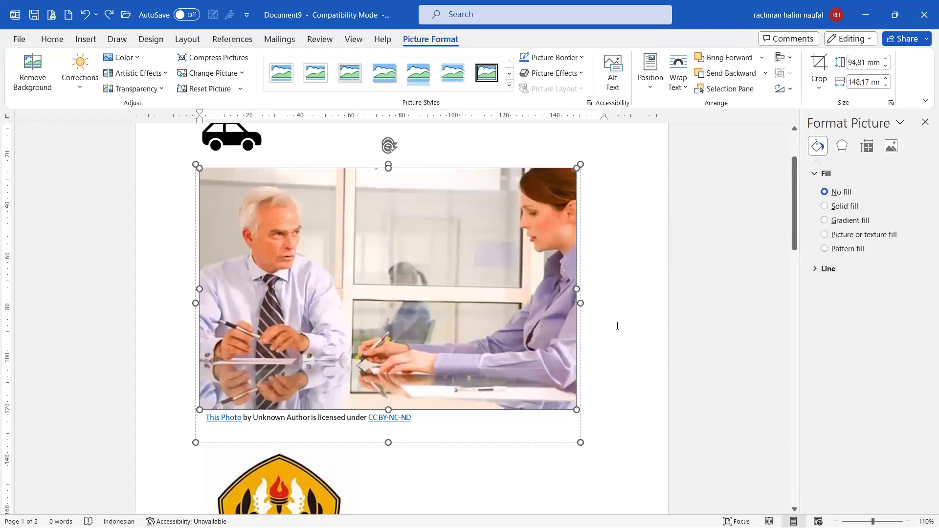
Step: Close the Format Shape pane and place the cursor on page 2 below the portrait
click(618, 326)
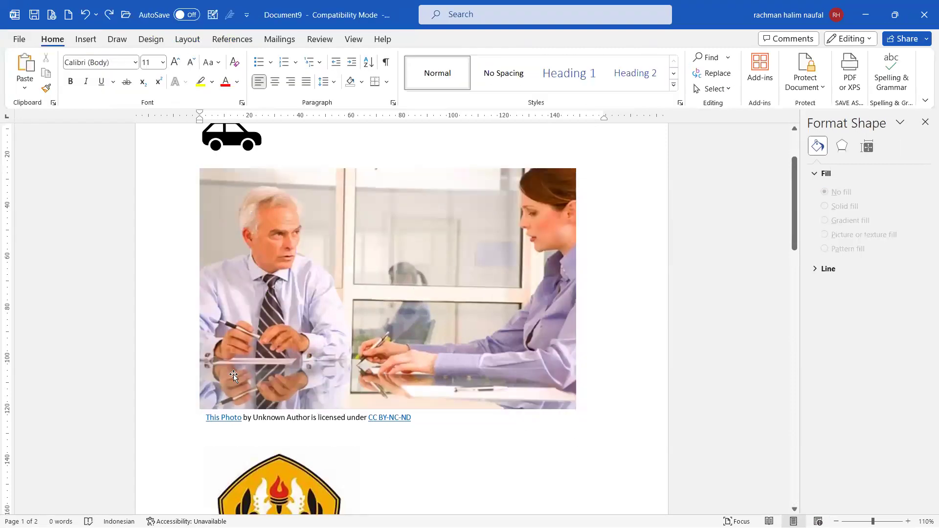
scroll(234, 375, down, 10)
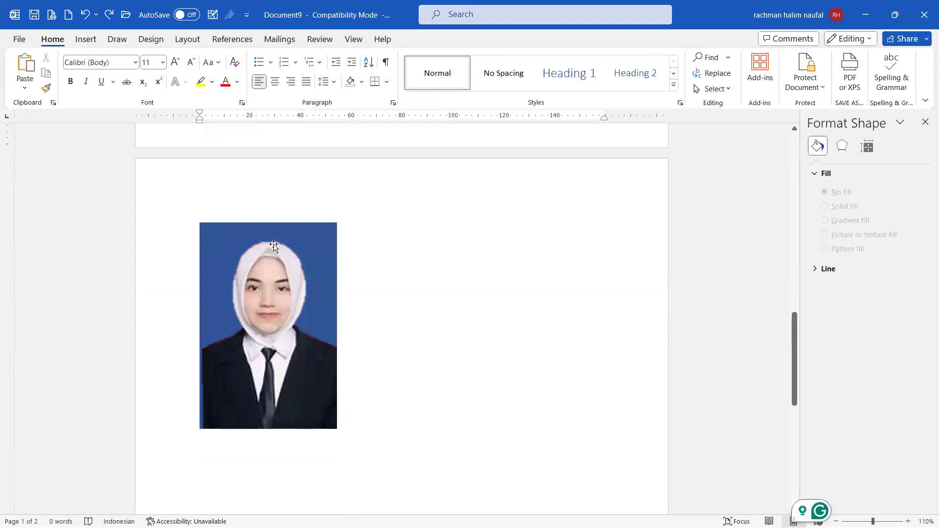
click(925, 122)
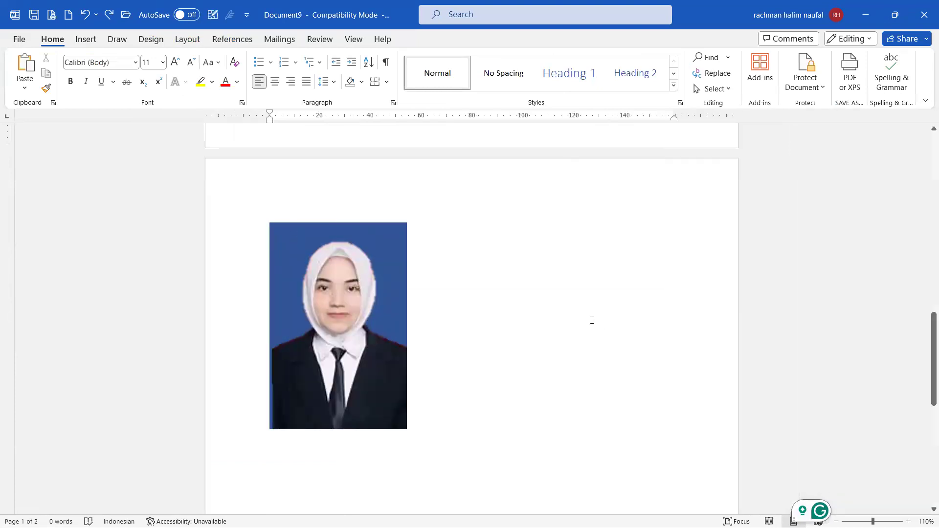
scroll(592, 320, down, 3)
click(544, 294)
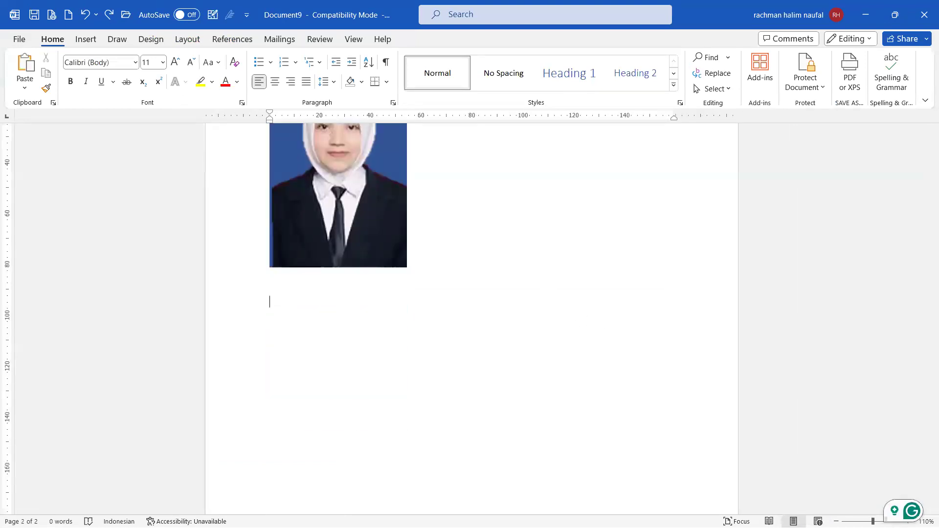
scroll(544, 294, down, 2)
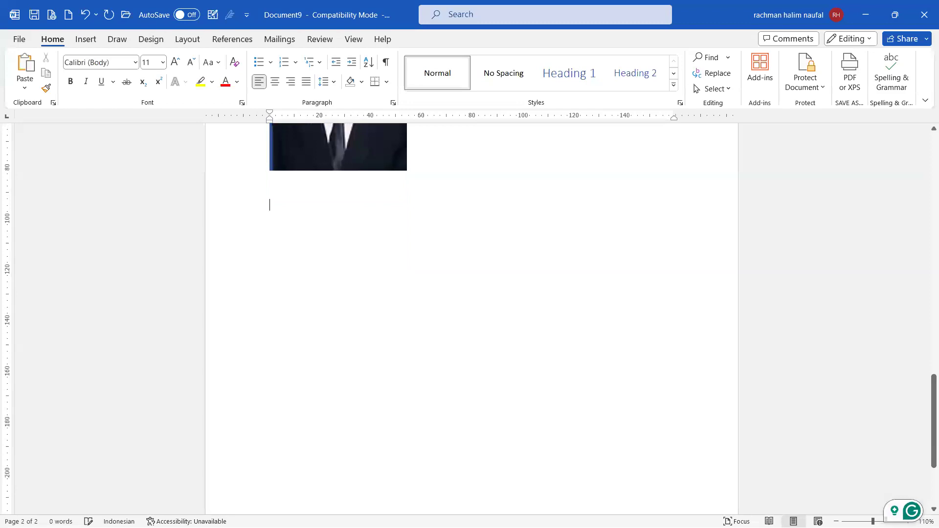
Step: On the Insert tab, preview the SmartArt and Pie chart options, then cancel without inserting anything
click(85, 39)
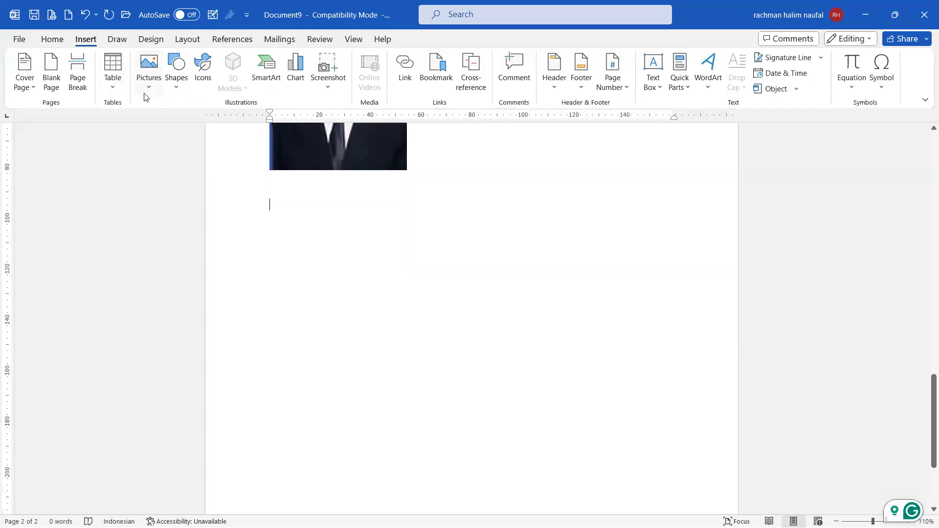
click(265, 65)
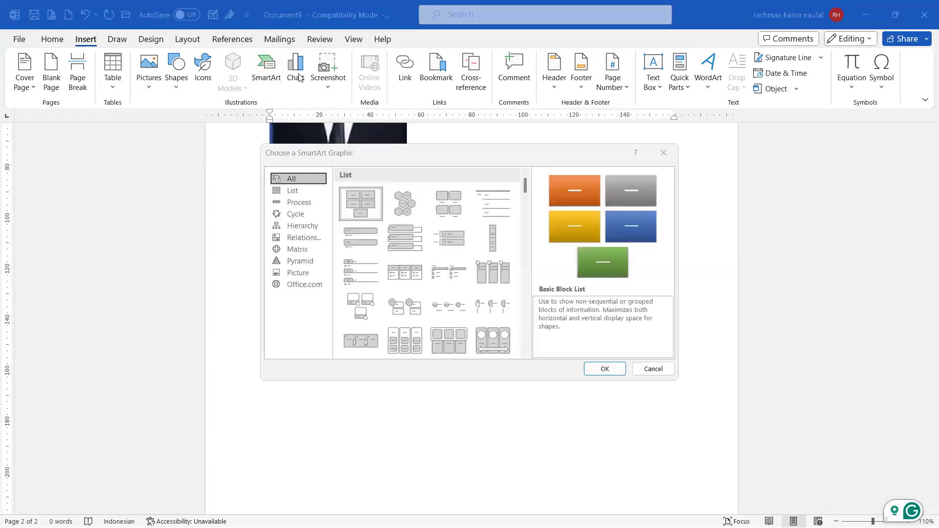
click(664, 153)
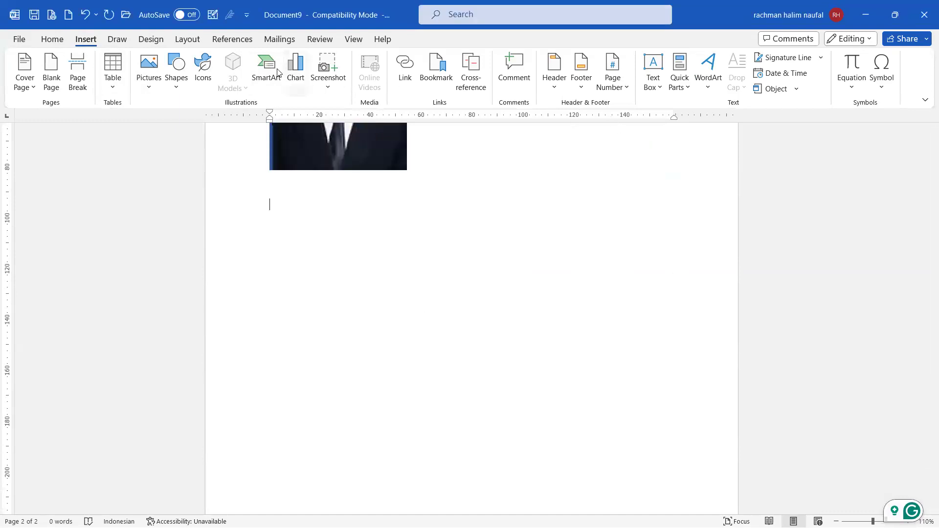
click(300, 83)
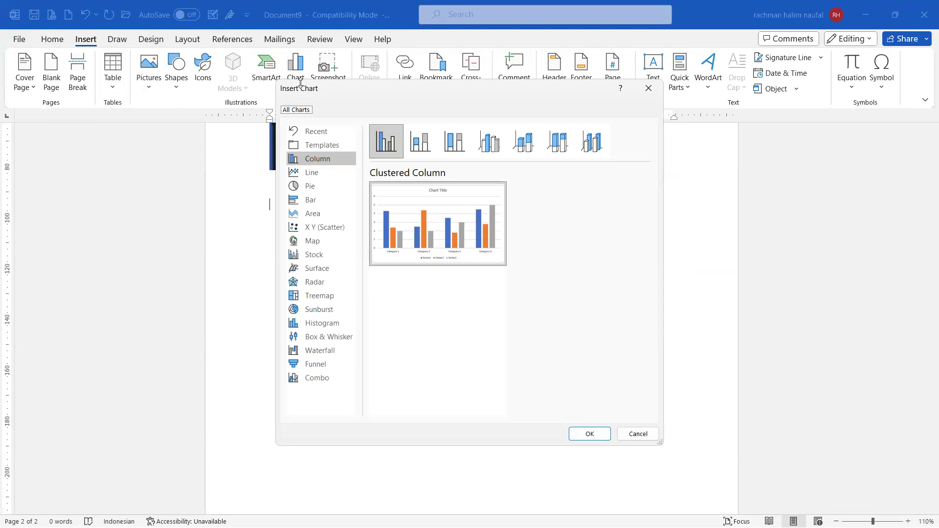
click(304, 189)
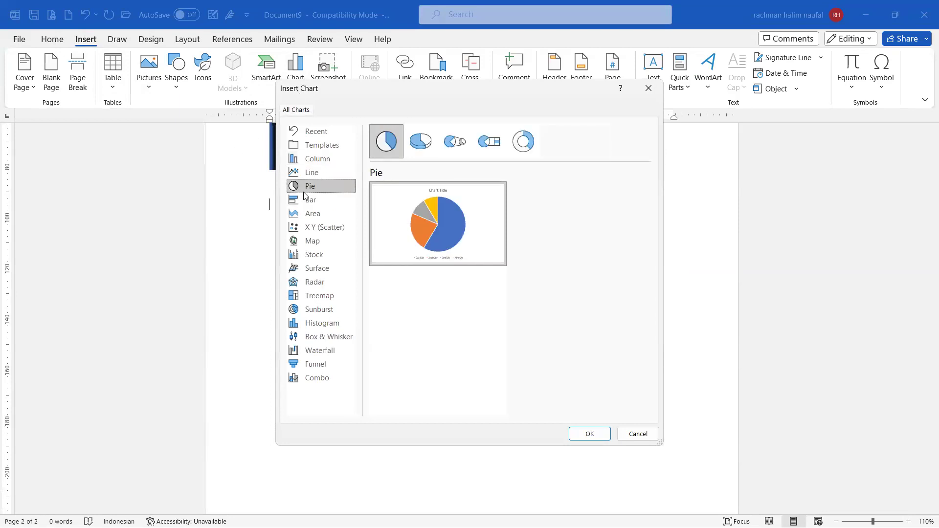
mouse_move(483, 191)
click(648, 88)
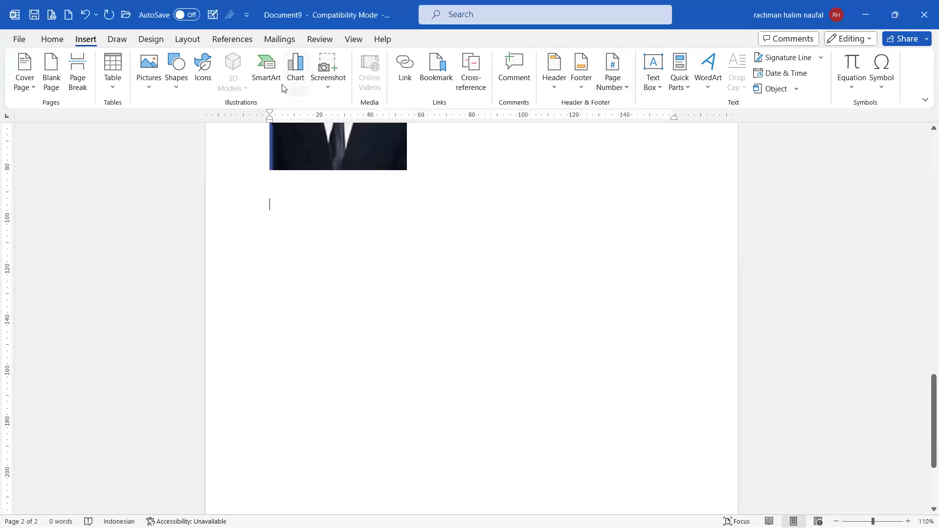
Step: Insert a Basic Process SmartArt diagram from the Process category below the photo
click(267, 68)
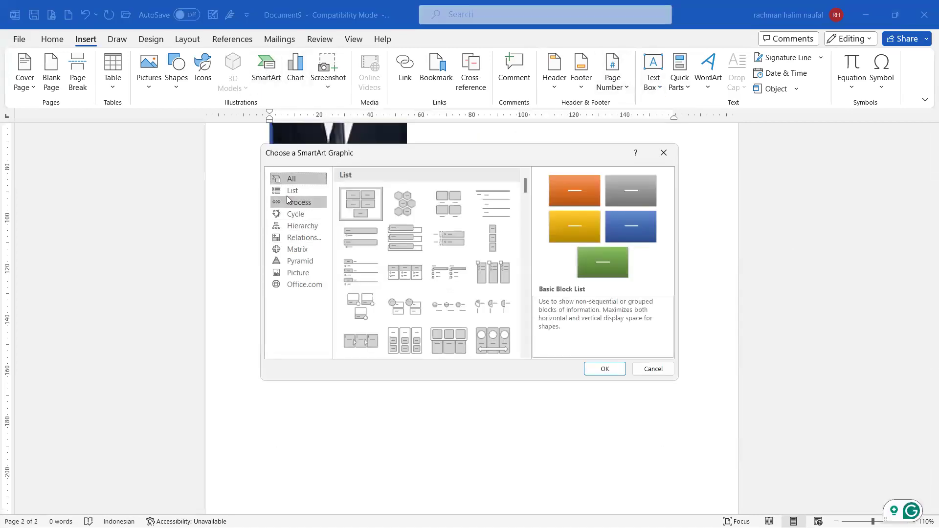
click(292, 191)
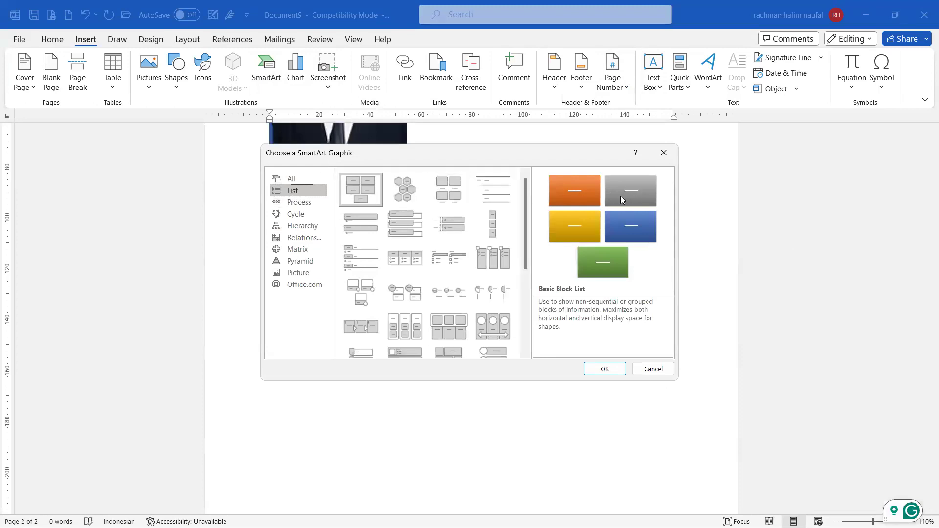
click(299, 205)
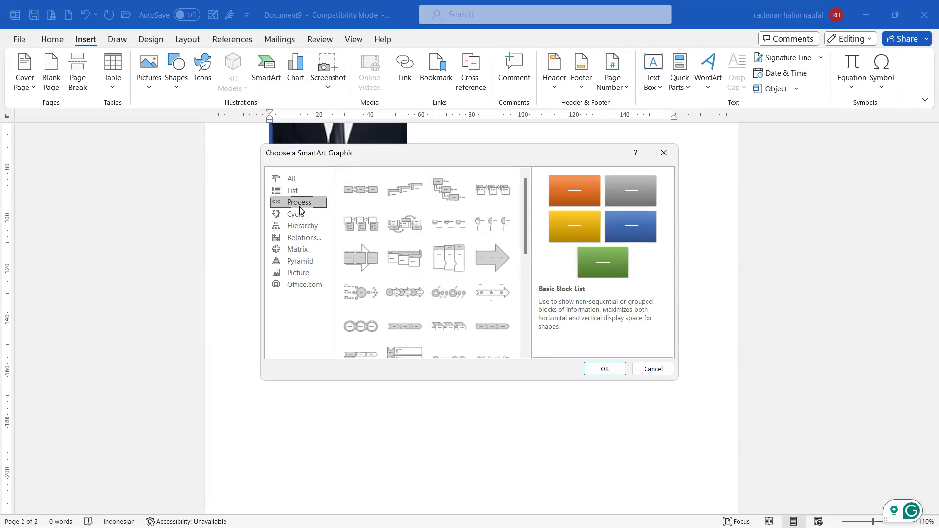
click(405, 328)
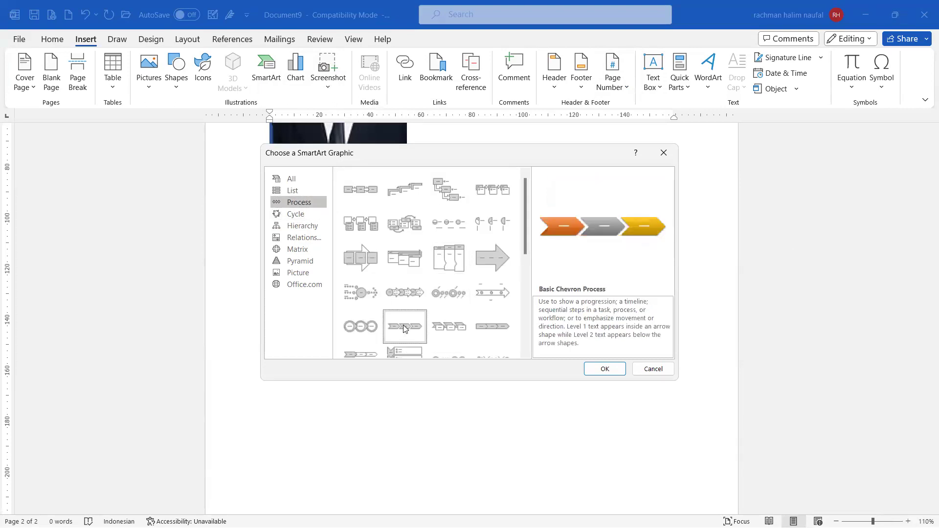
scroll(293, 186, down, 3)
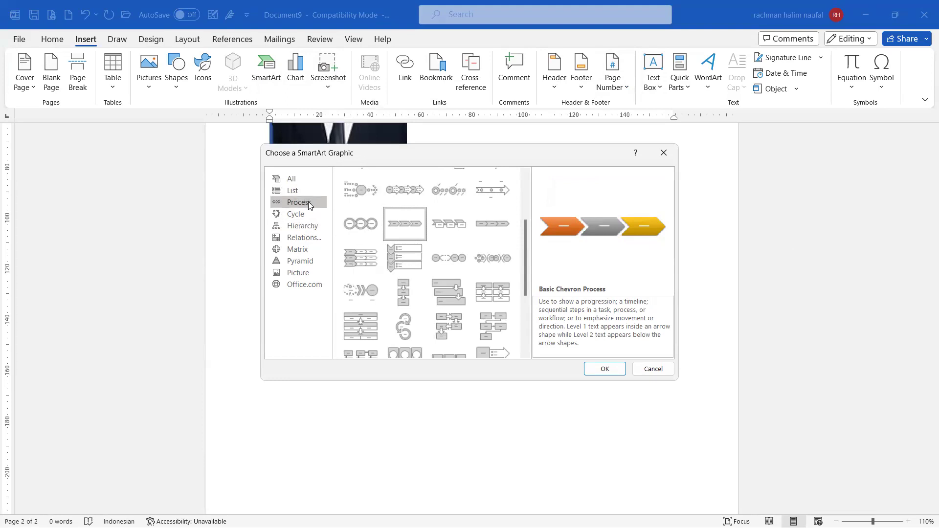
scroll(362, 235, down, 4)
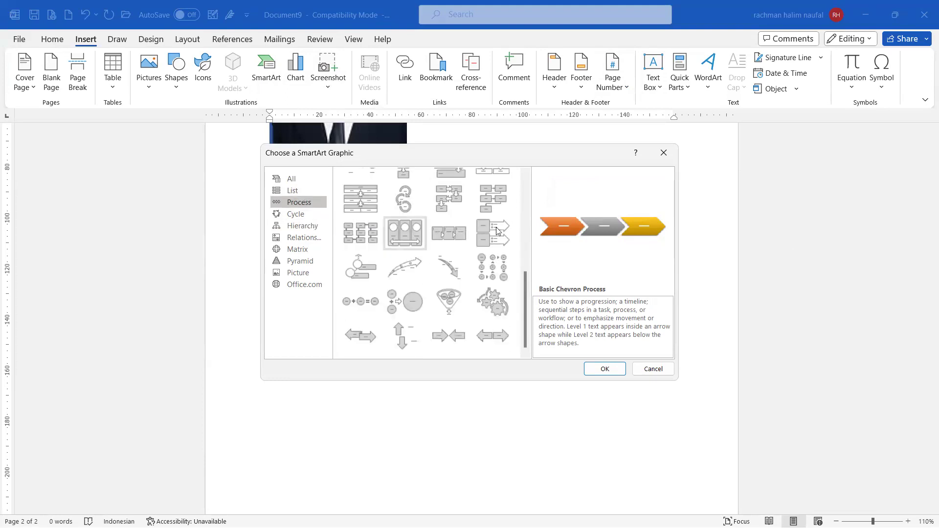
scroll(496, 233, up, 5)
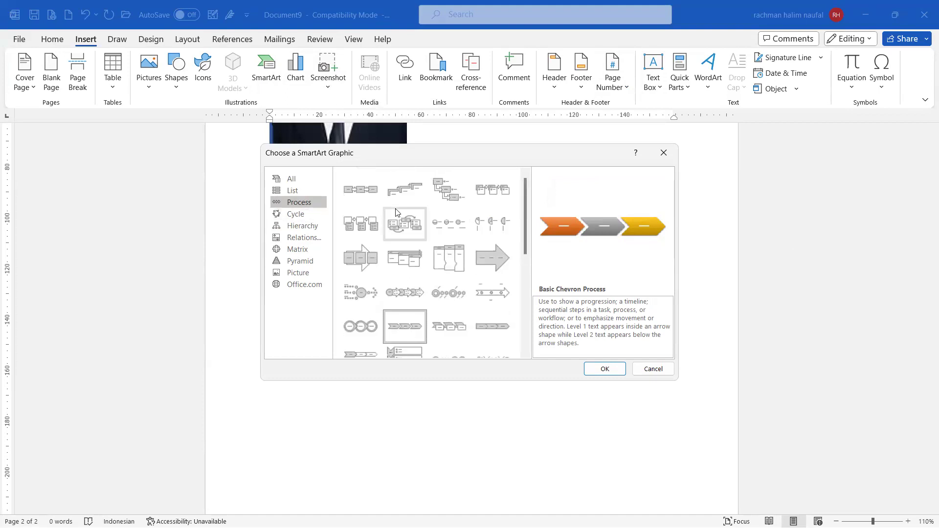
click(361, 189)
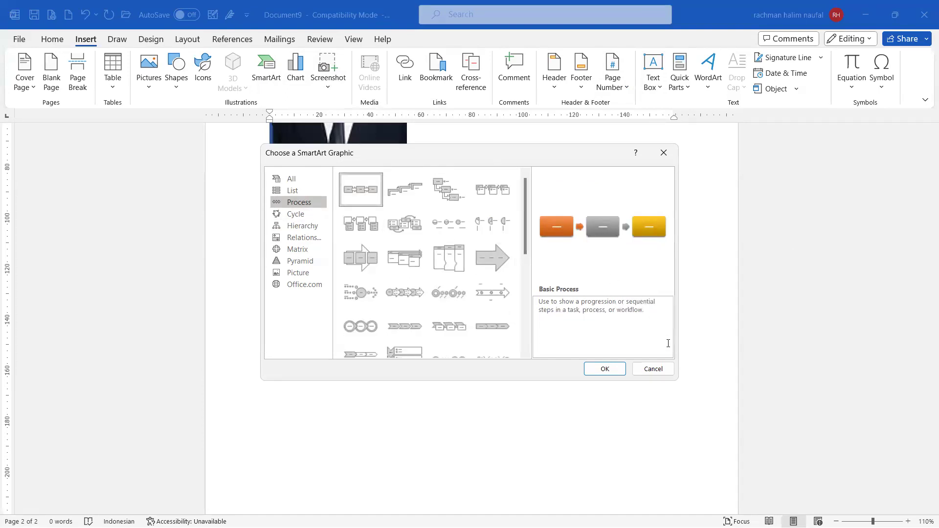
click(617, 368)
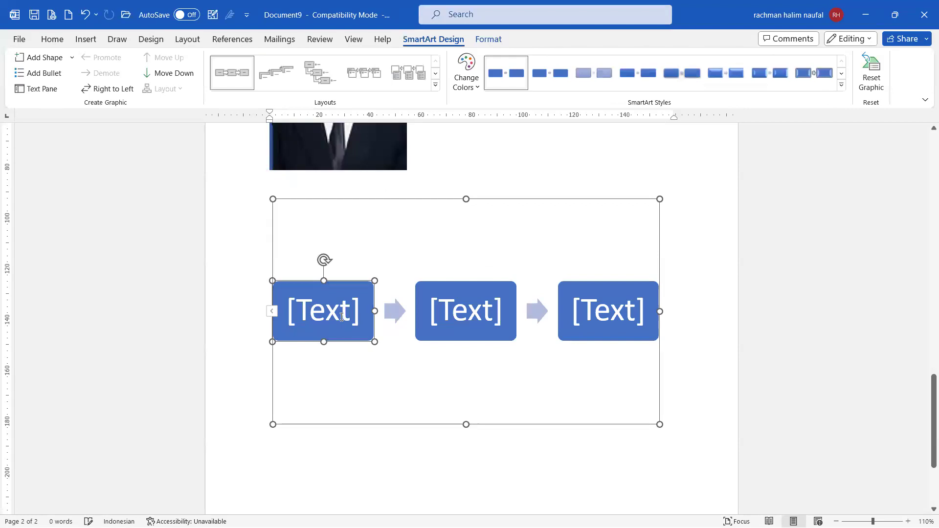
Step: Label the first two process boxes 'Observasi Awal' and 'Cari Teori'
click(329, 314)
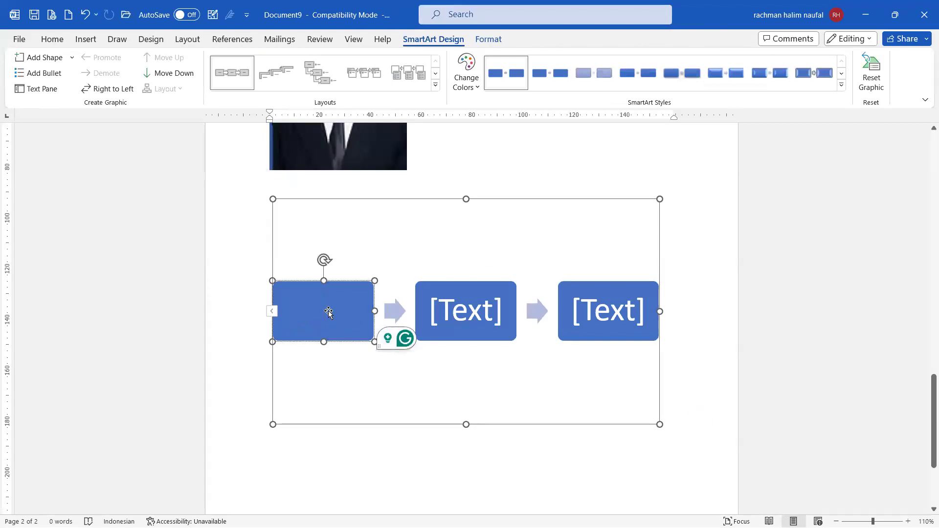
text(Observasi Awal)
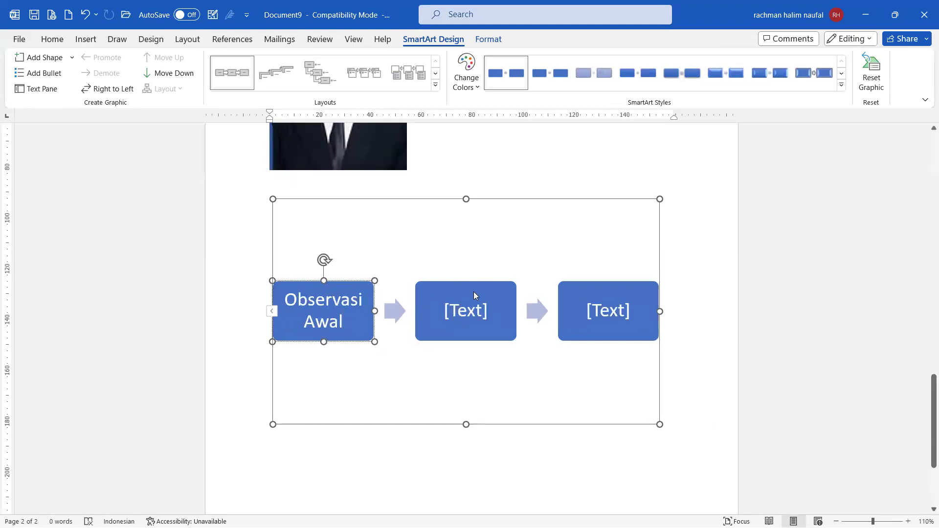
click(481, 313)
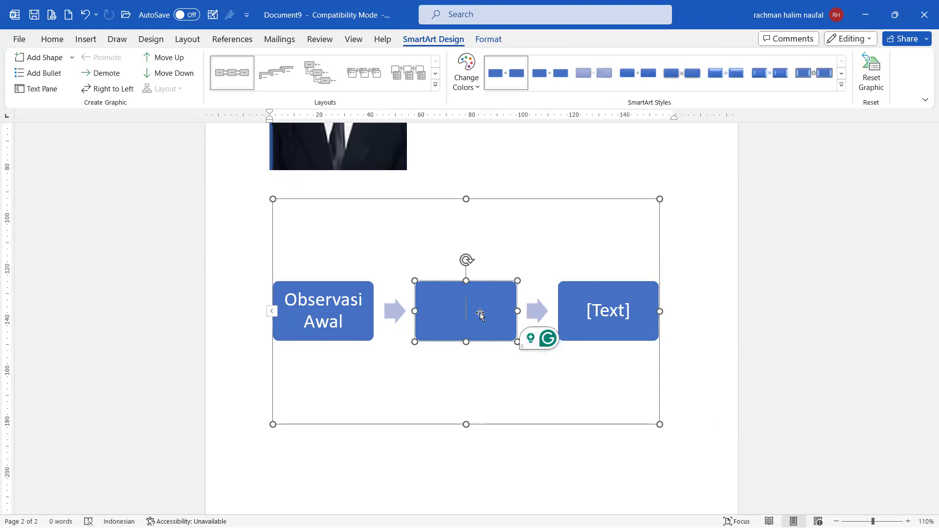
text(Cari Teori)
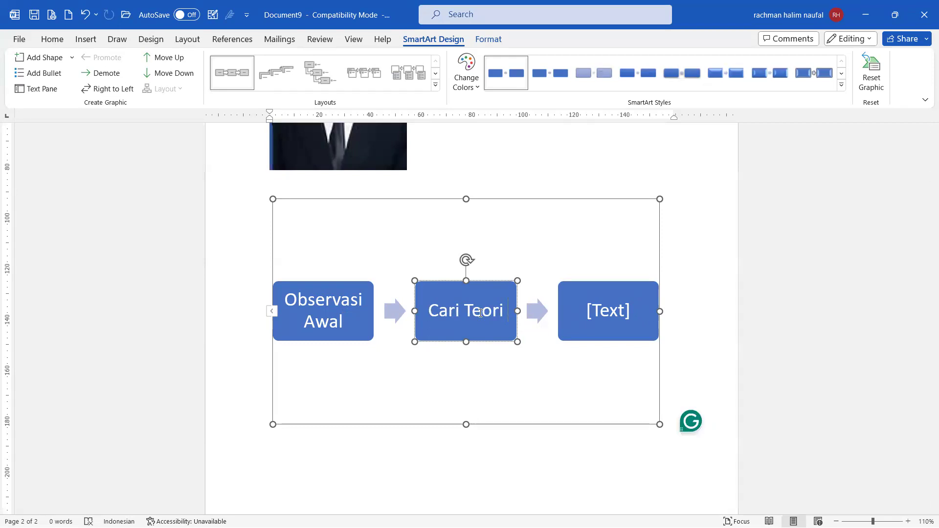
Step: Type 'Penulisan artikel' in the third box, then undo it to leave that box empty
click(611, 319)
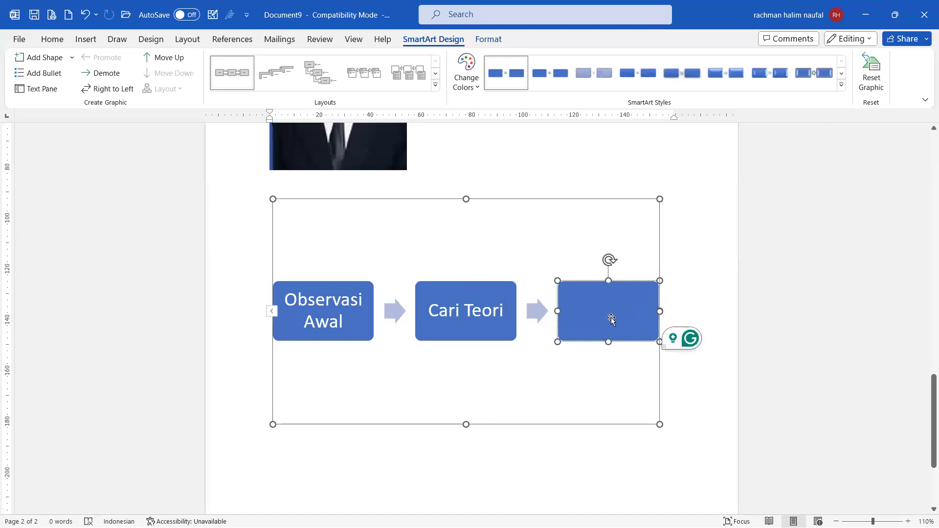
text(P)
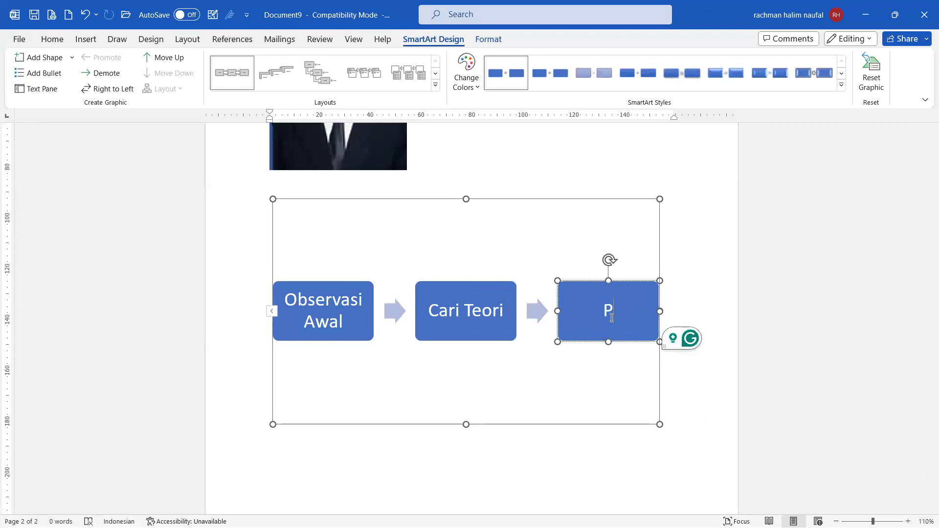
text(enulisan artikel;)
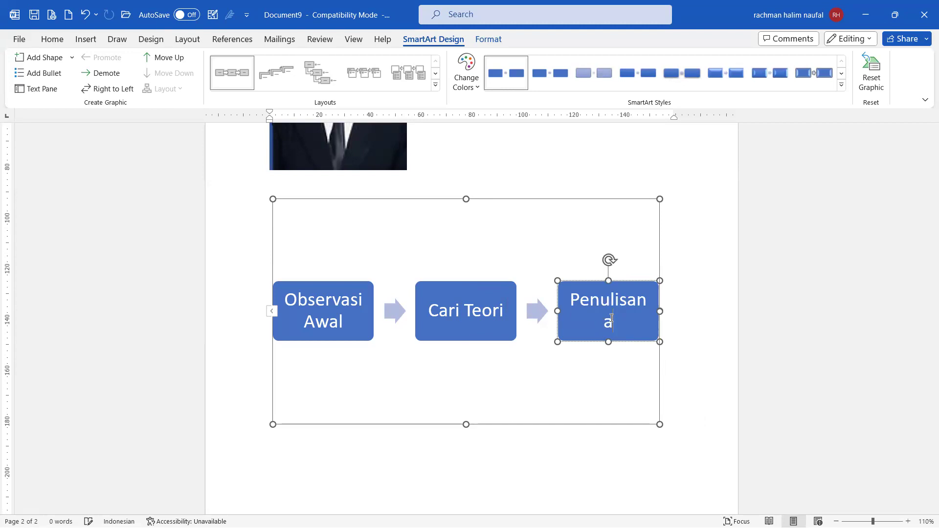
key(BackSpace)
click(505, 375)
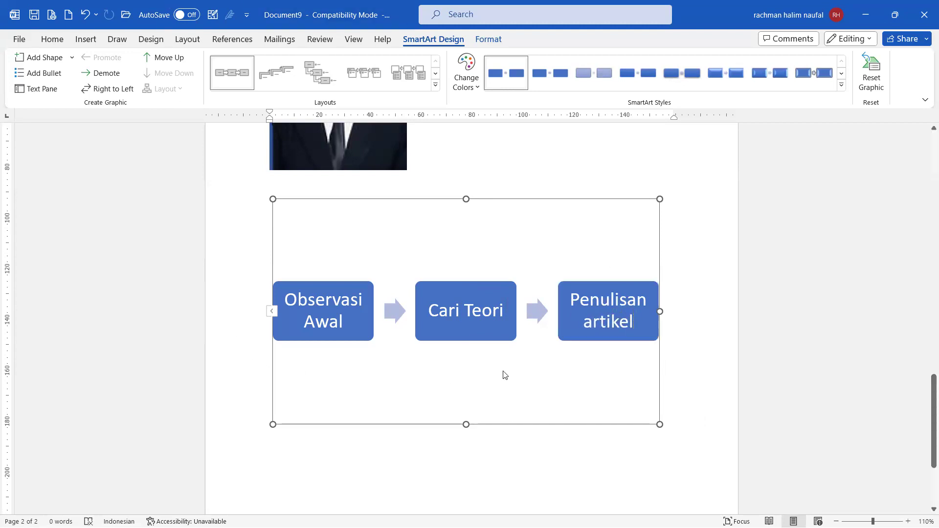
click(323, 309)
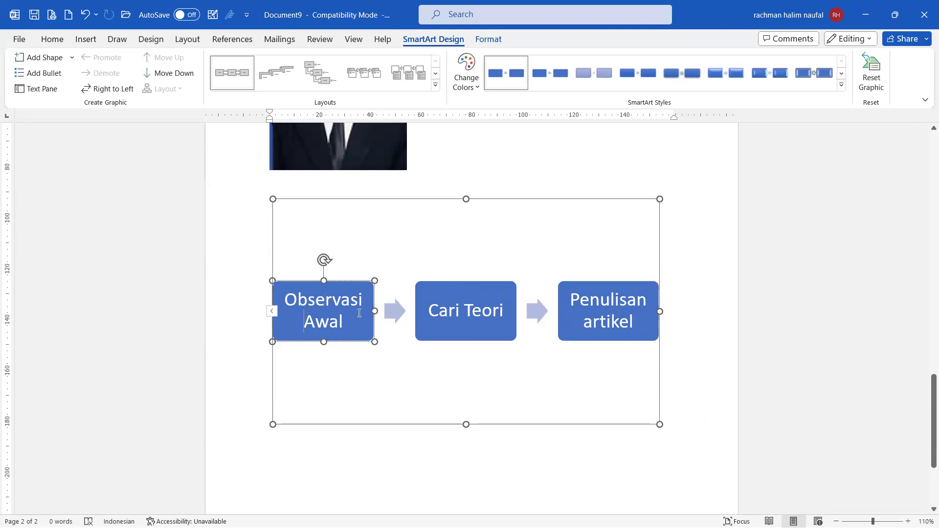
click(458, 307)
click(597, 313)
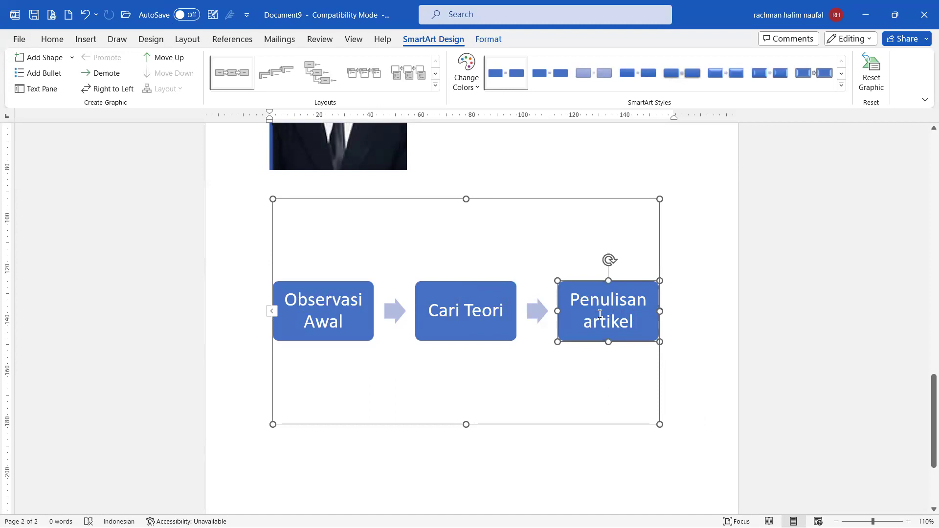
key(ctrl+z)
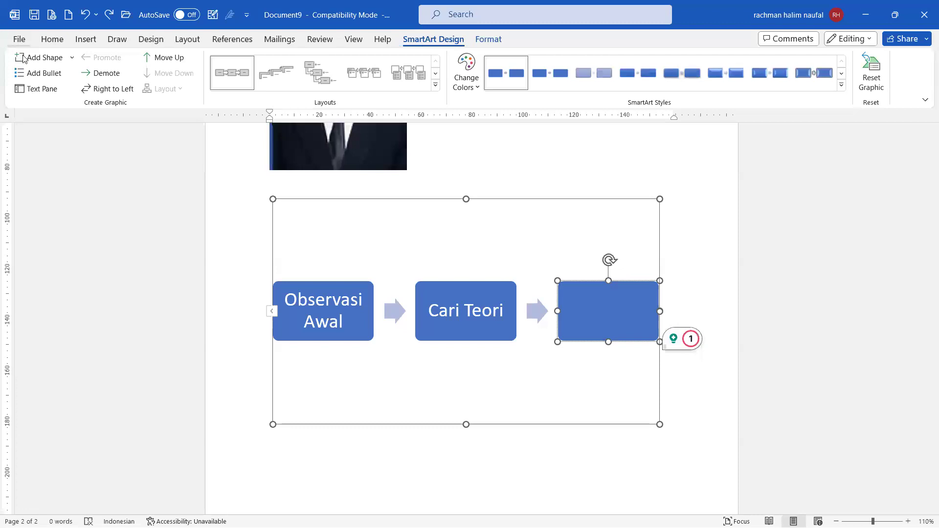
Step: Enter 'Penulisan Artikel' as the third entry through the SmartArt Text Pane, correcting typos
click(42, 88)
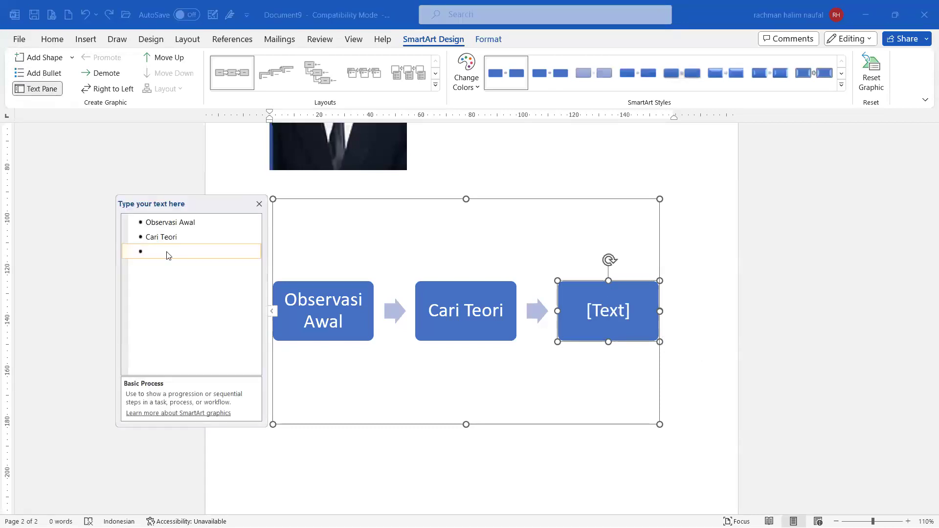
click(177, 238)
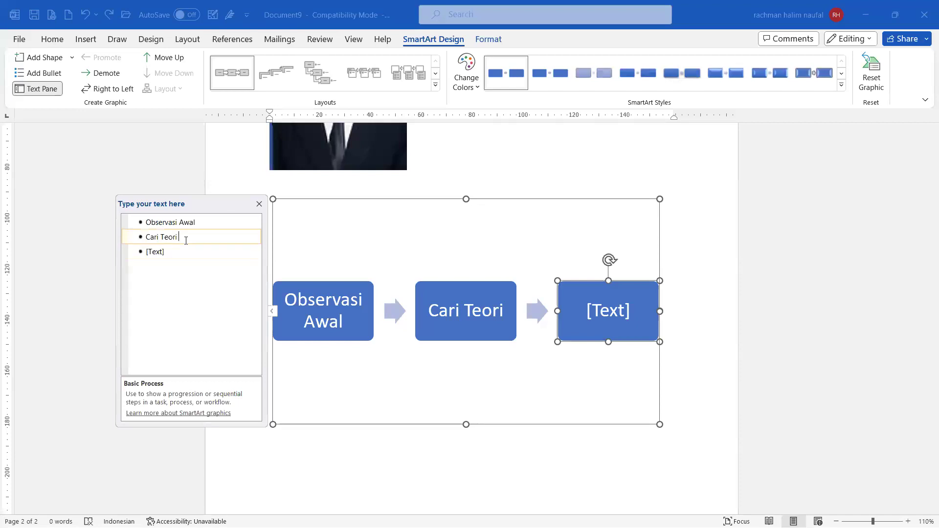
click(162, 252)
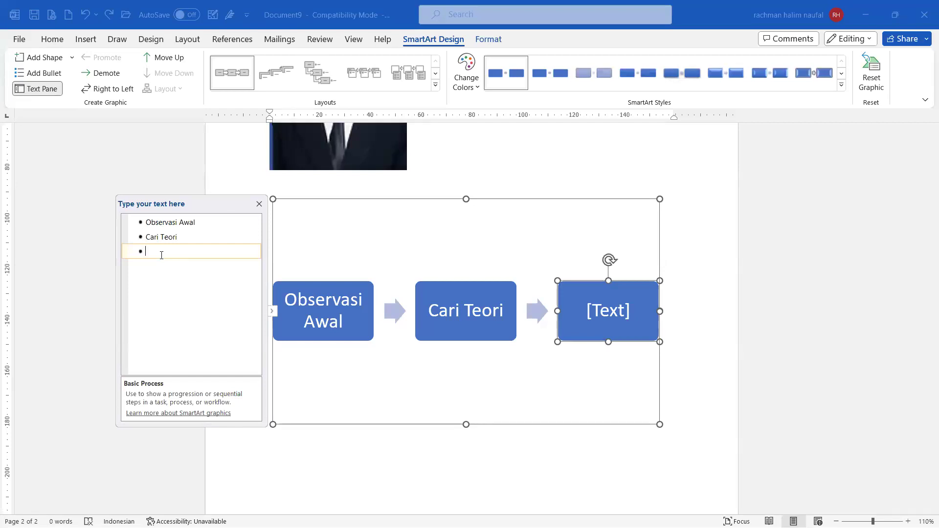
text(Penul)
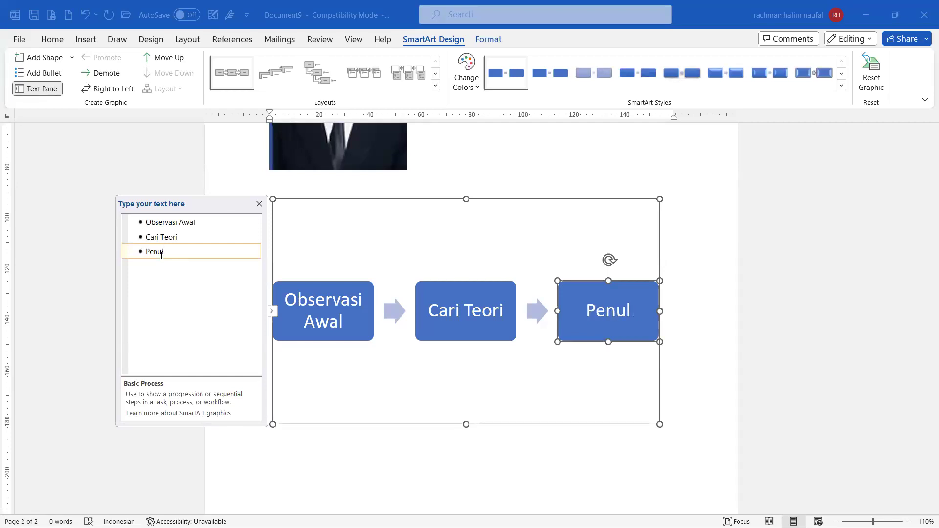
text(isan Artiek)
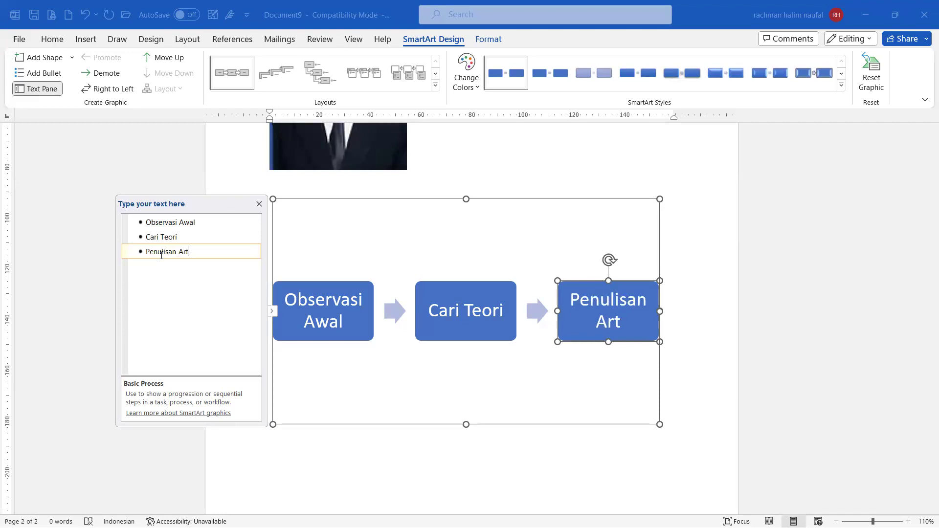
key(BackSpace)
key(BackSpace)
text(kel)
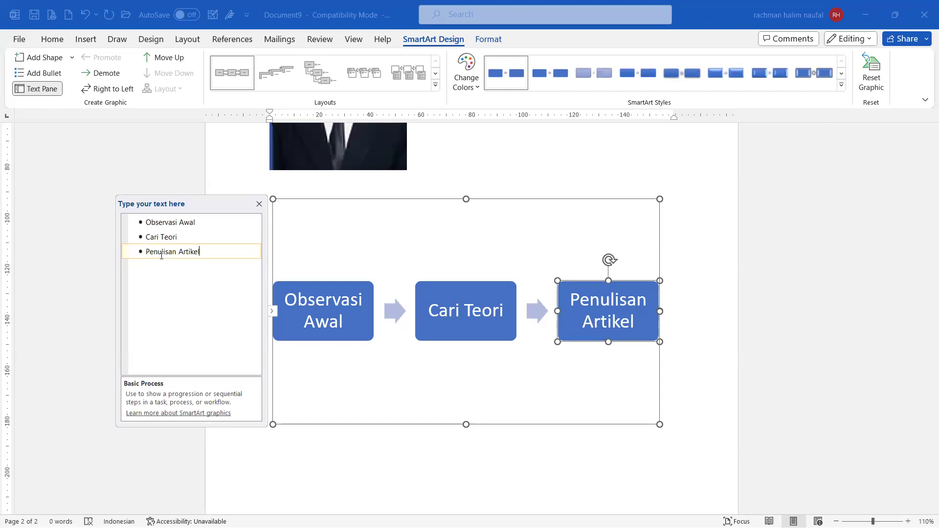
click(705, 265)
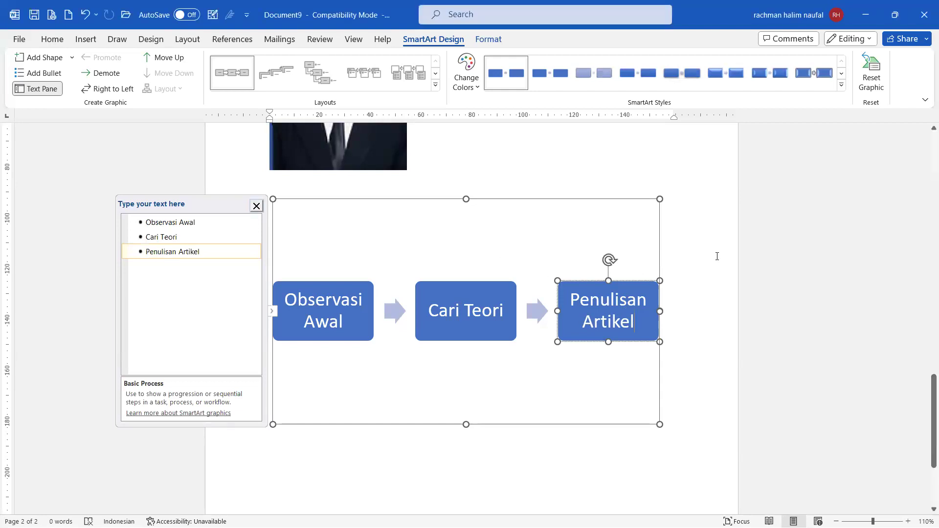
click(716, 256)
click(514, 338)
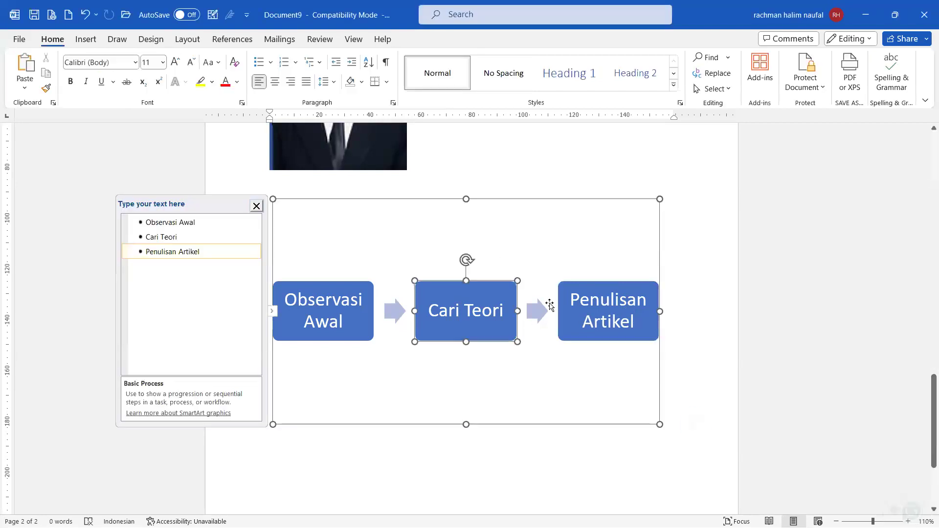
Step: Select the process diagram and show its SmartArt Design Change Colors schemes
click(546, 236)
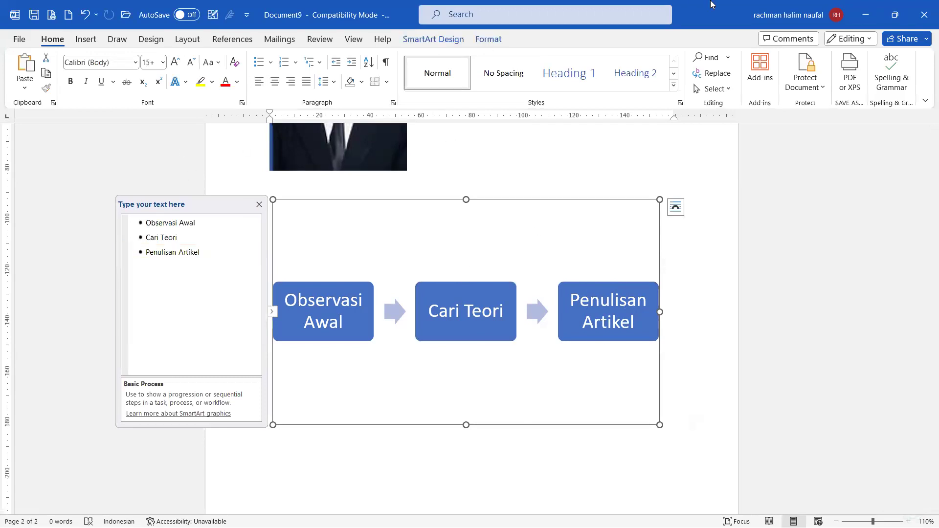
click(490, 41)
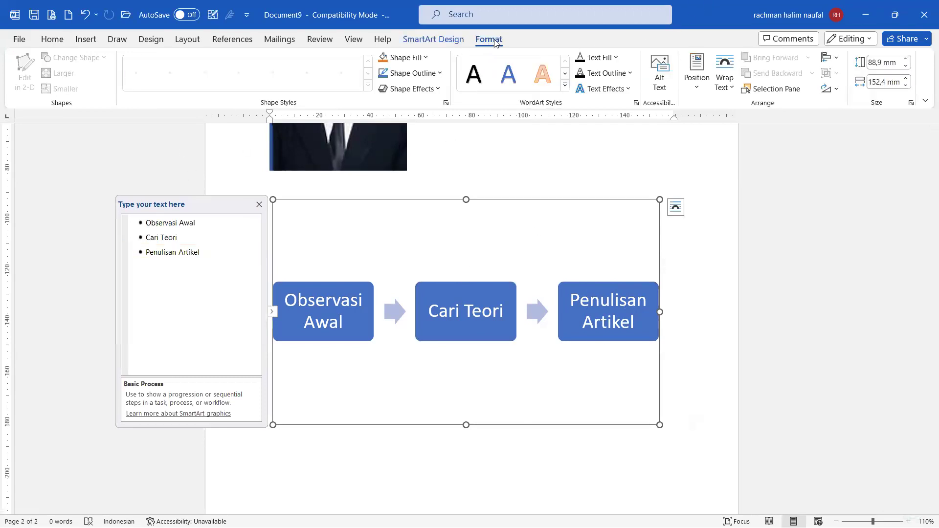
click(434, 38)
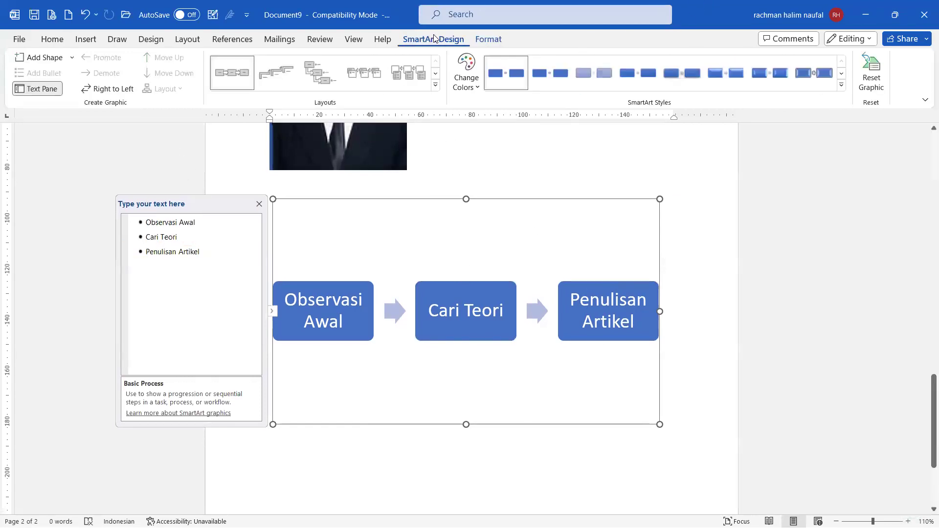
click(477, 84)
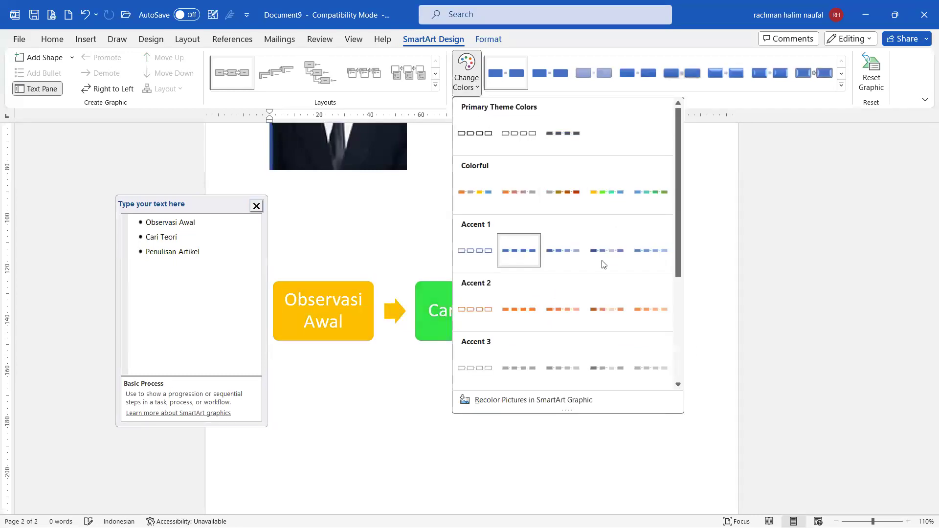
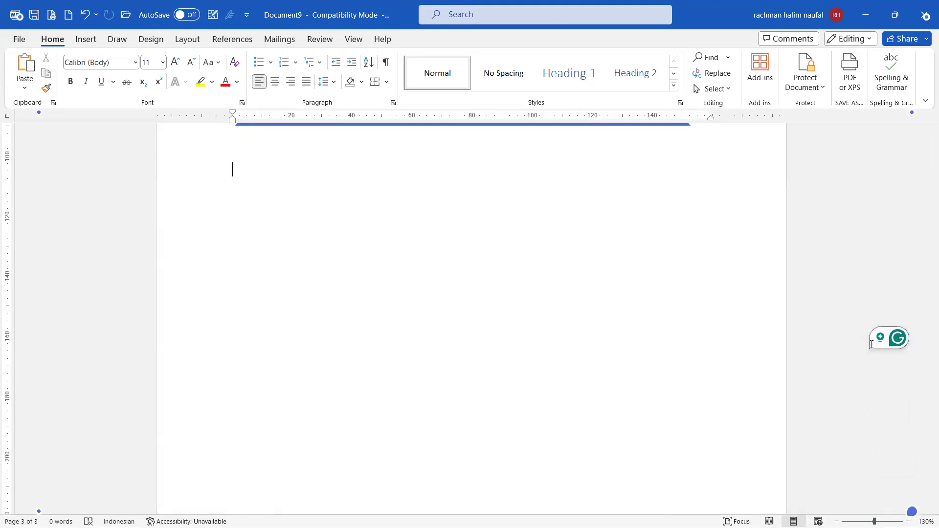
Step: Insert a Pie chart with its sample Sales data (1st–4th Qtr) onto page 3
click(85, 39)
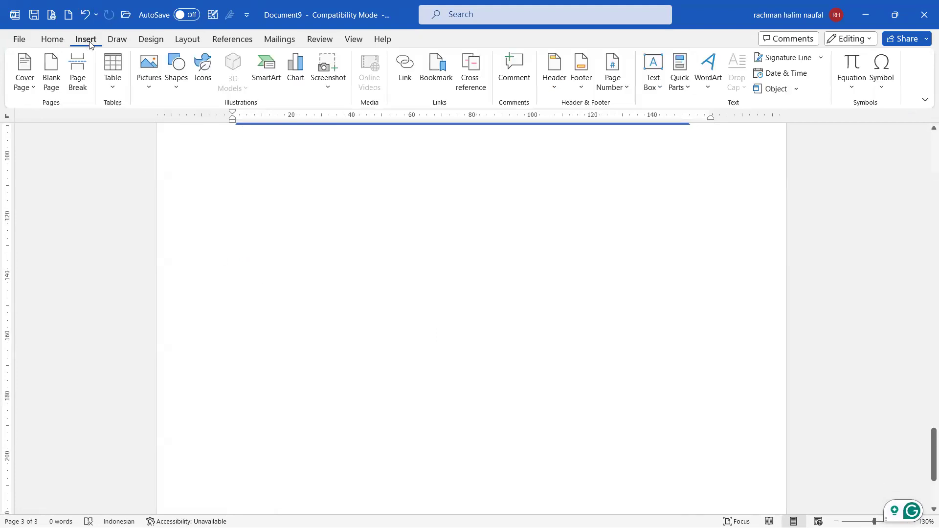
click(295, 74)
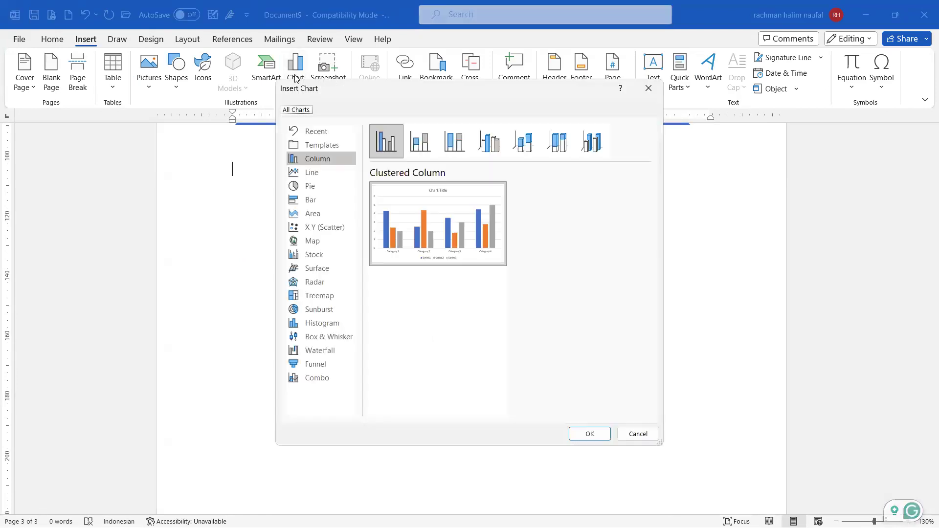
click(338, 186)
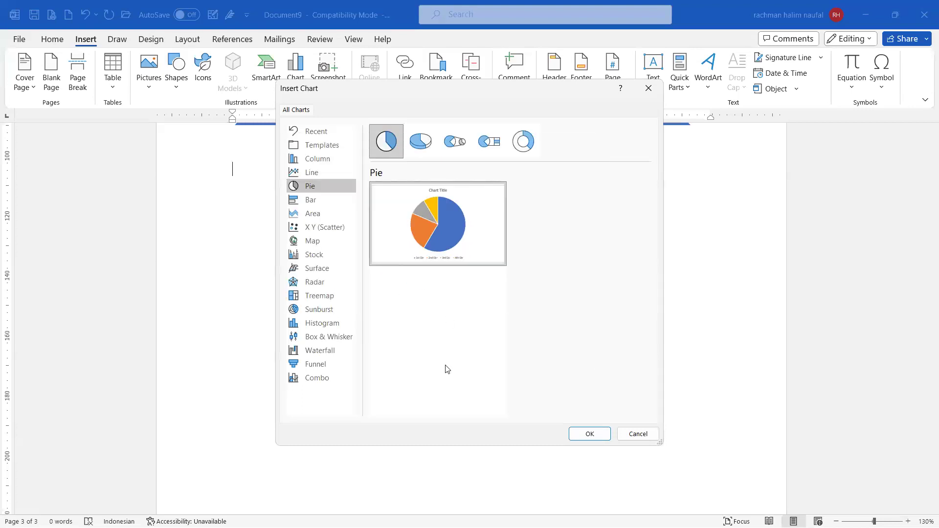
click(590, 433)
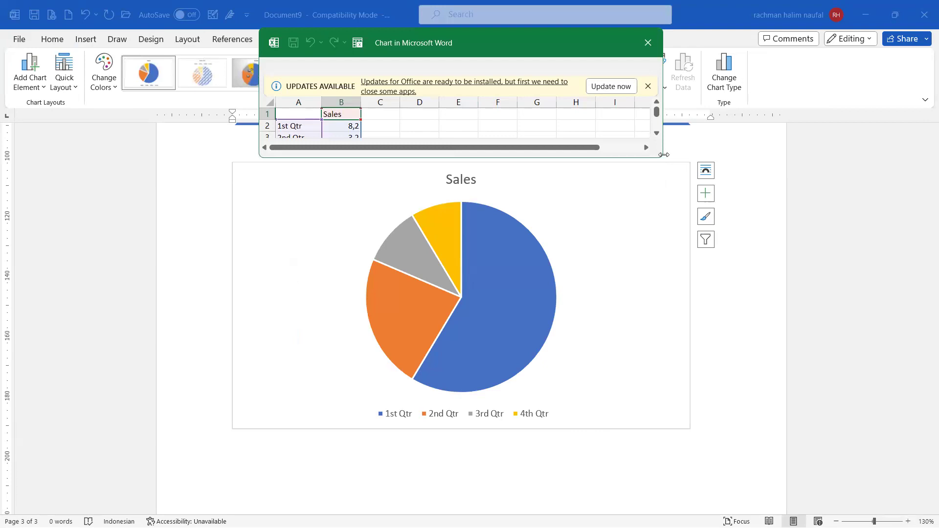
Step: Enlarge the data sheet and set headers Persentase in B1 and Jenis Kelamin in A1
drag(664, 155, 793, 155)
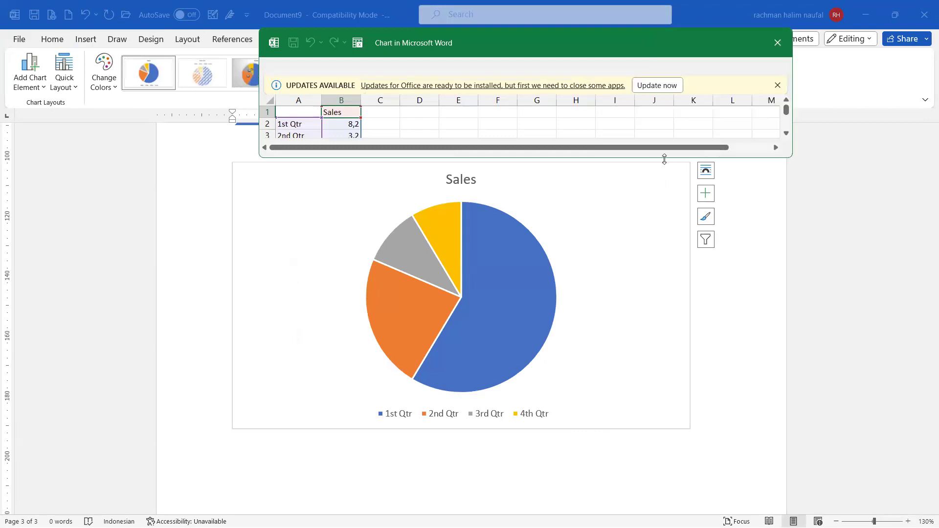
drag(664, 158, 541, 354)
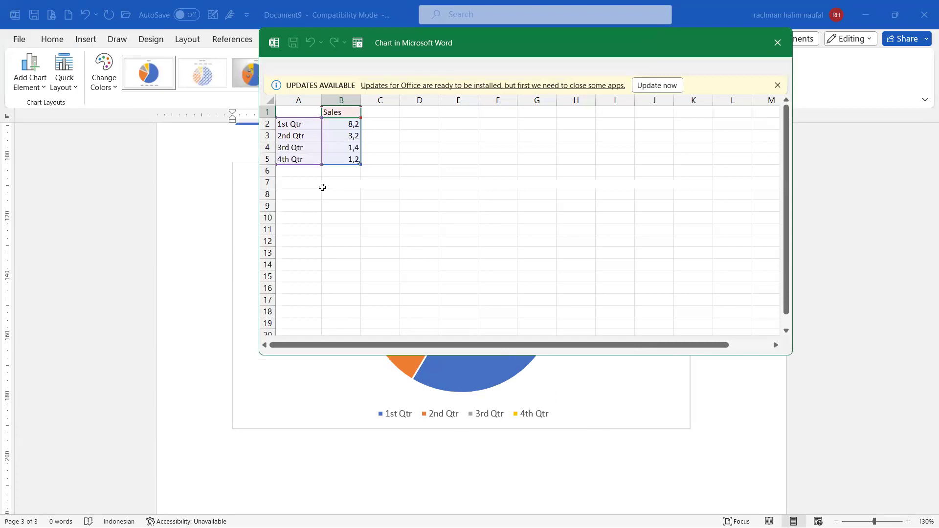
click(342, 113)
text(Per)
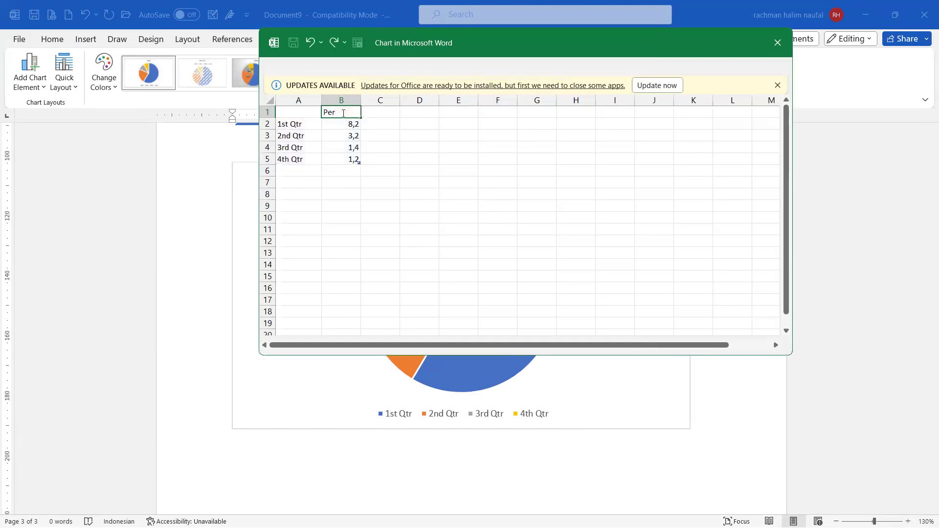
text(sentase)
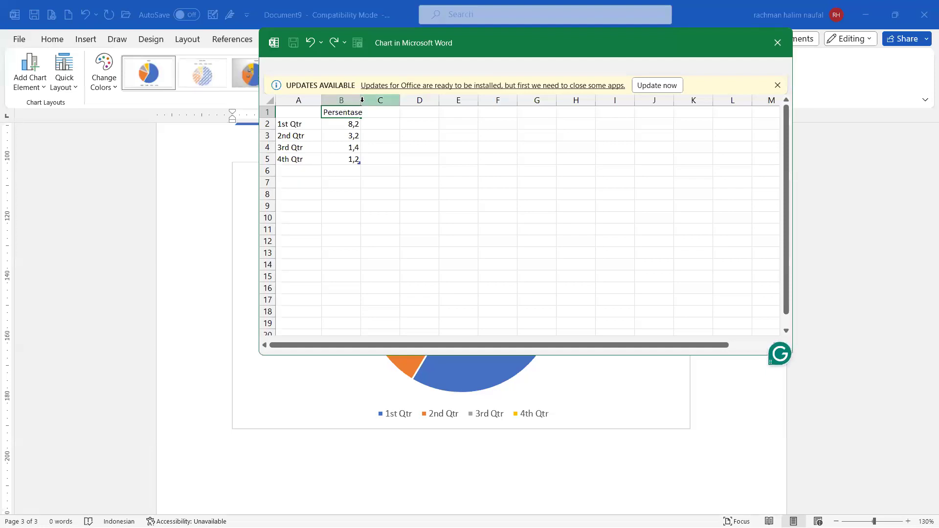
click(309, 110)
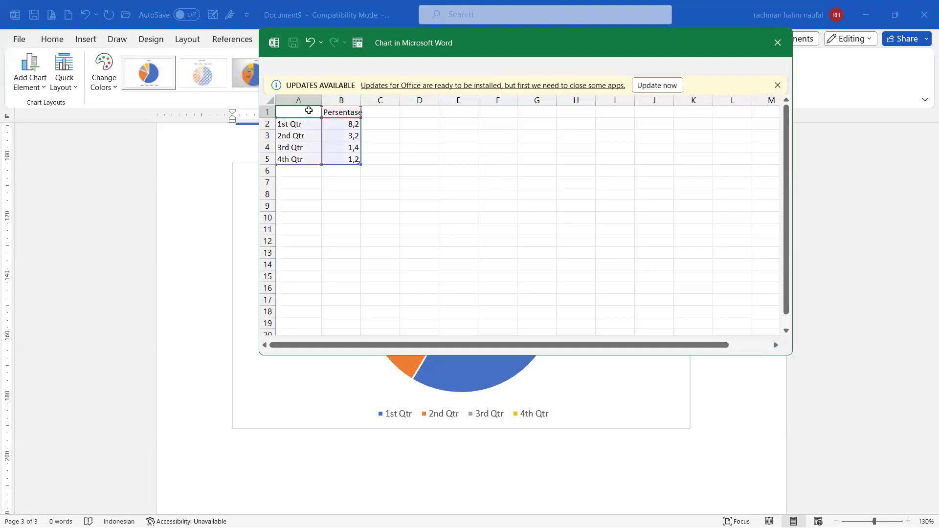
text(Jenis Kelamin)
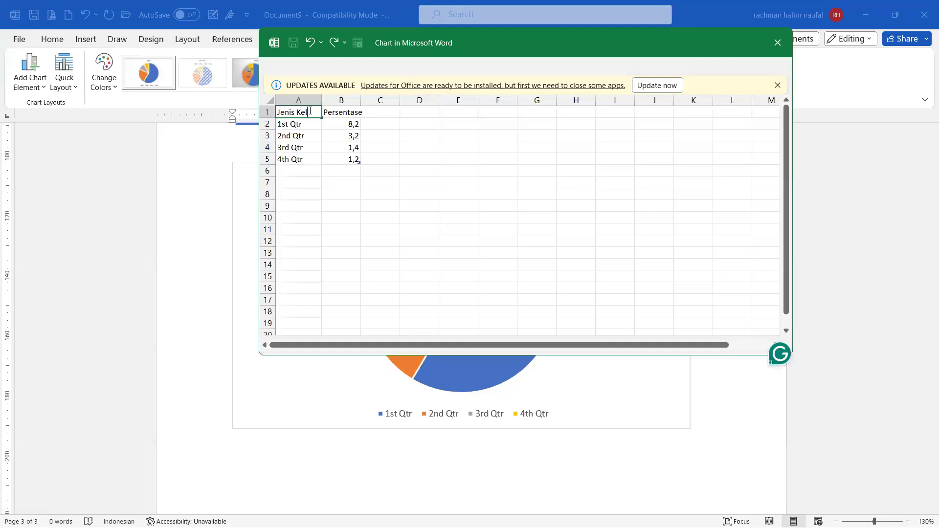
key(Return)
Step: Enter categories Laki-laki and Perempuan and clear the unused rows 4–5
text(Laki=)
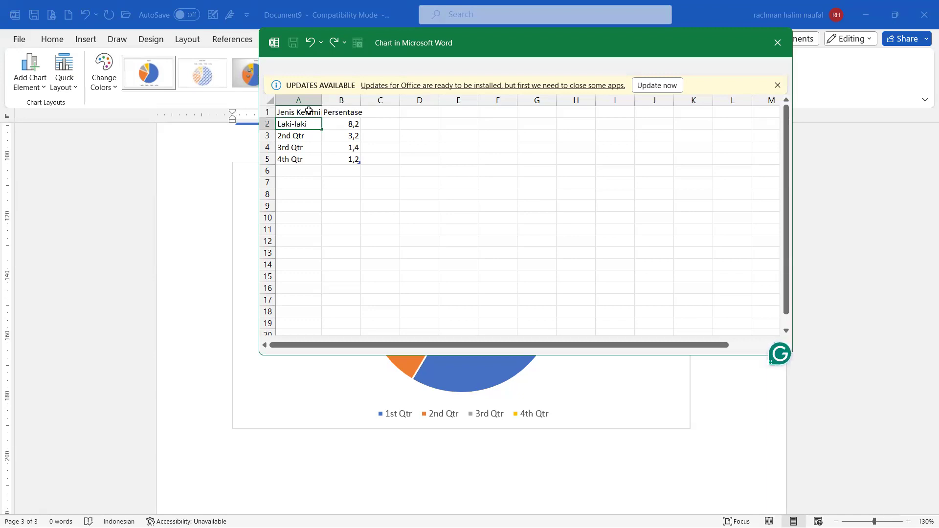
key(Return)
text(Perempuan)
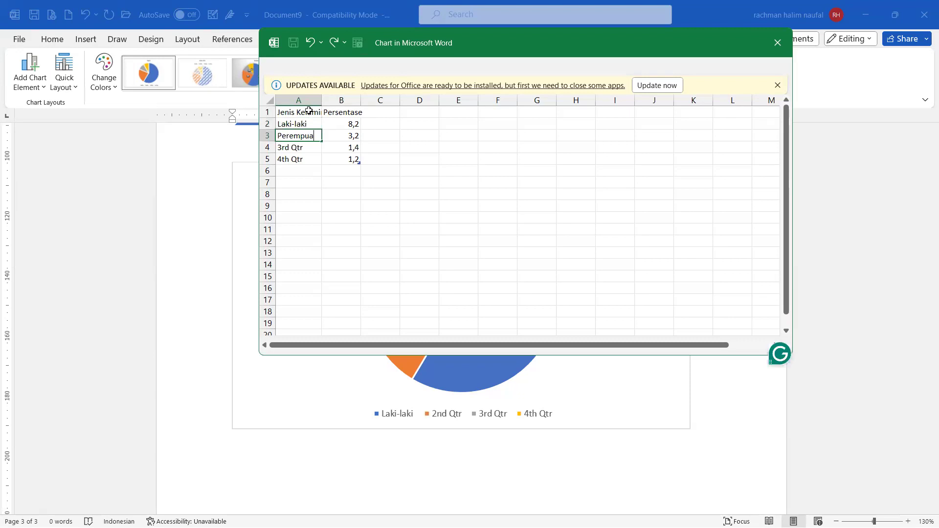
drag(307, 148, 350, 157)
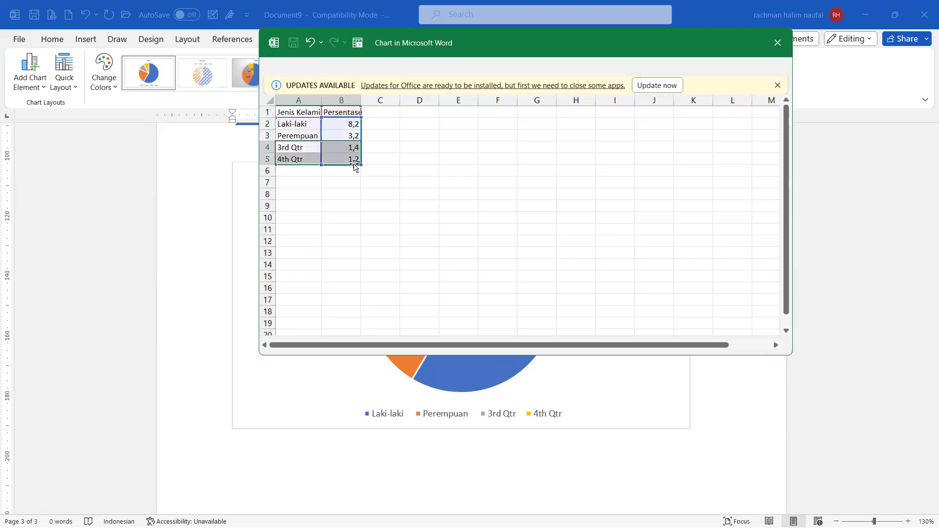
key(Delete)
Step: Set the values to 70 for Laki-laki and 30 for Perempuan, then close the data sheet
click(344, 123)
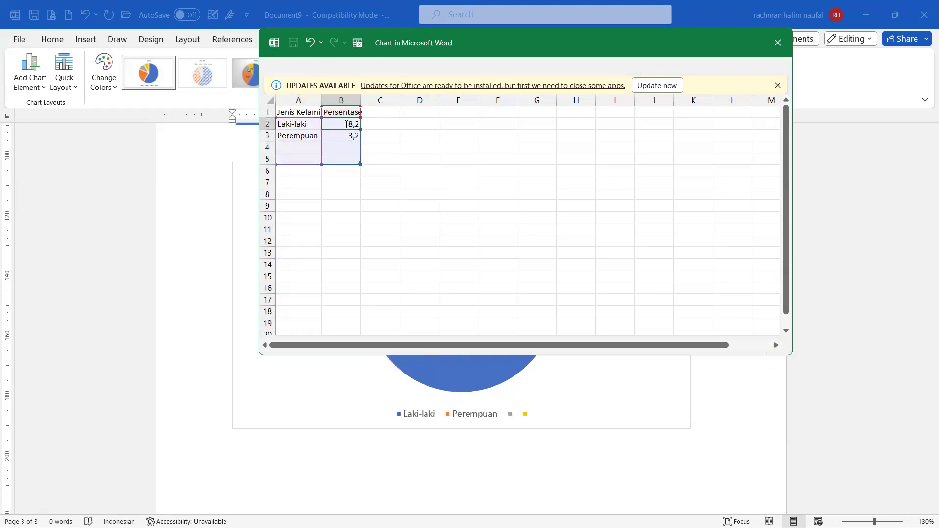
text(70)
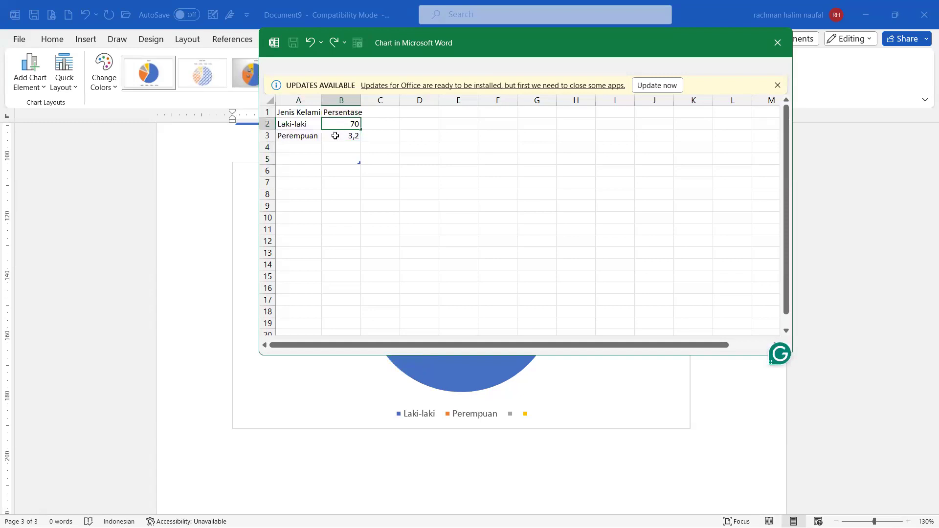
click(335, 136)
text(3)
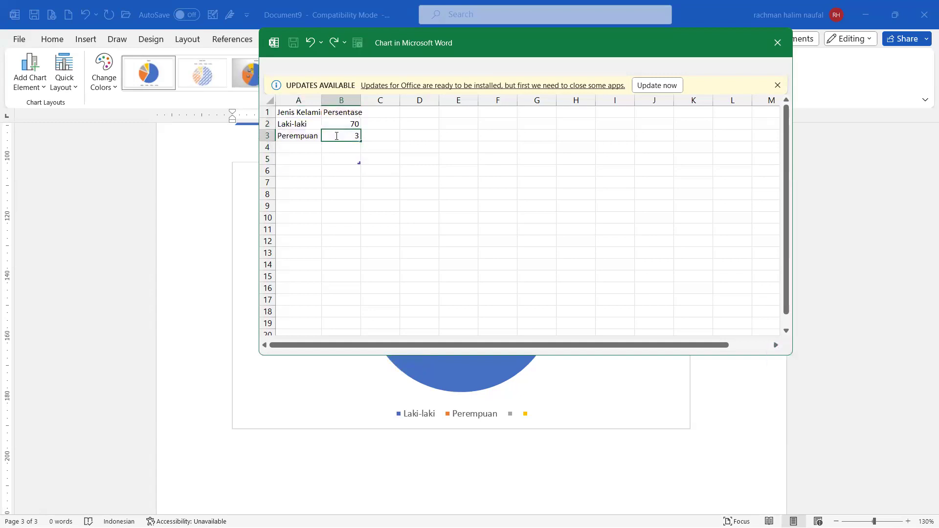
text(0)
click(407, 205)
click(703, 240)
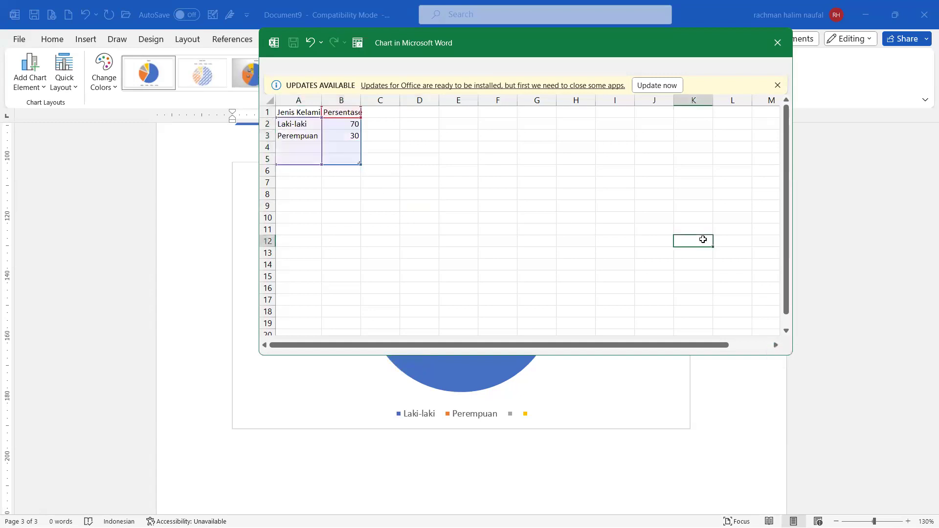
click(778, 43)
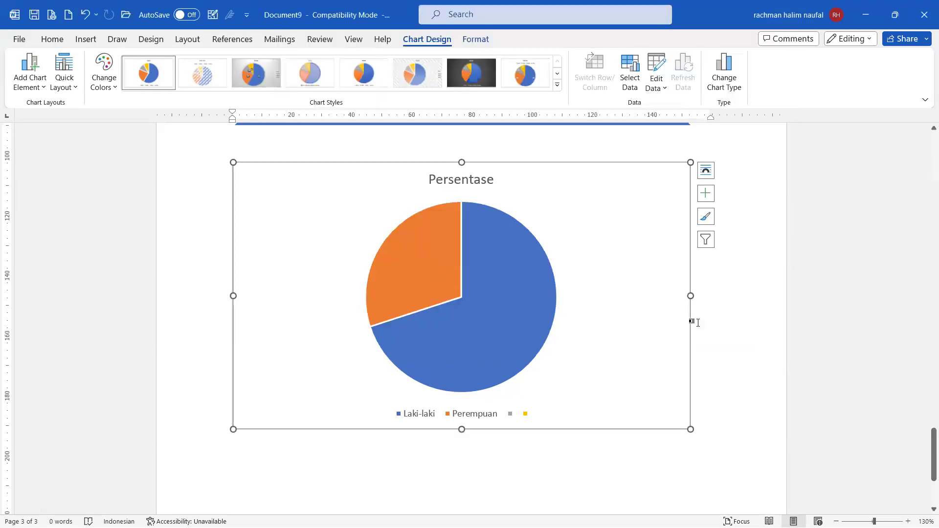
Step: Change the chart title from Persentase to 'Jenis Kelamin'
scroll(685, 323, down, 1)
click(500, 309)
click(590, 311)
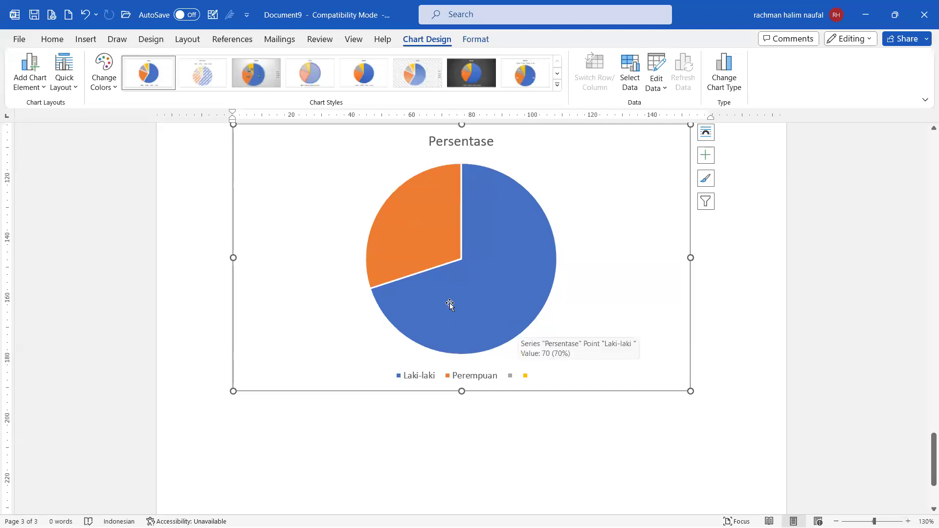
scroll(409, 268, up, 2)
scroll(423, 321, down, 1)
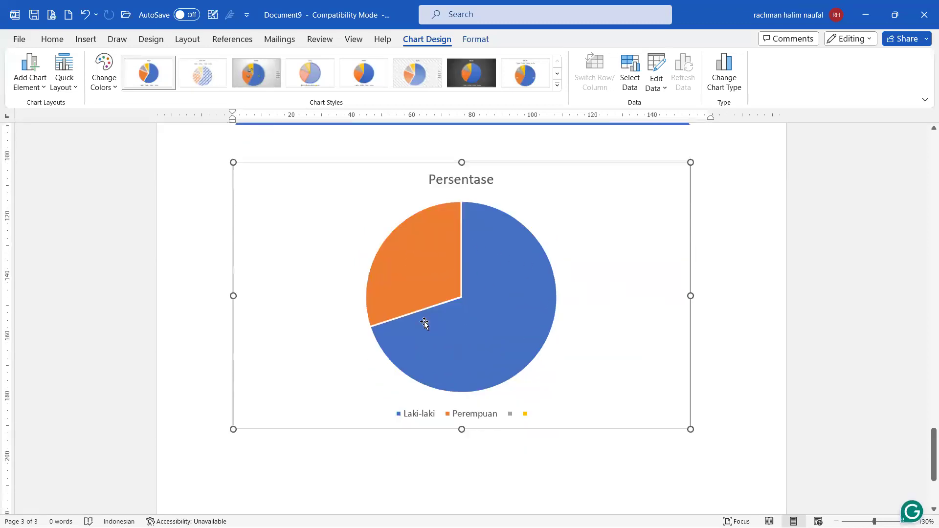
click(480, 179)
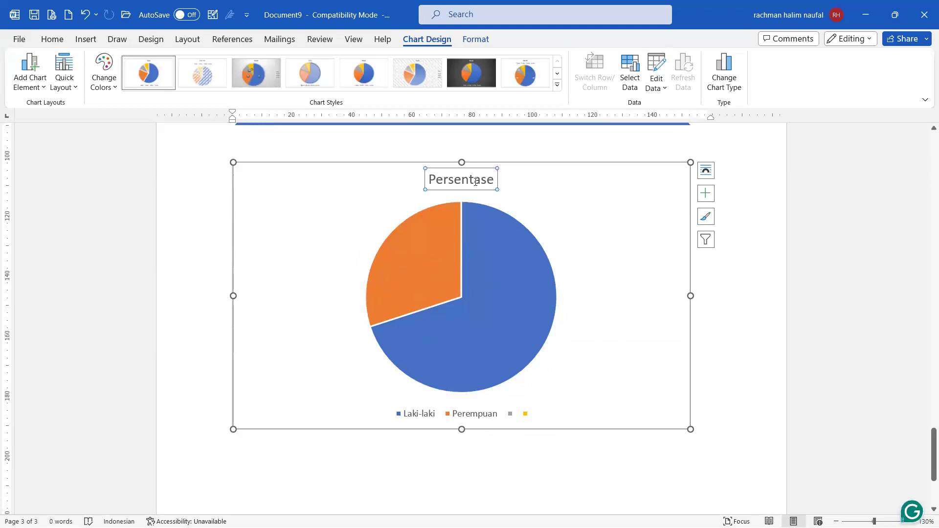
double_click(480, 179)
text(Jenis)
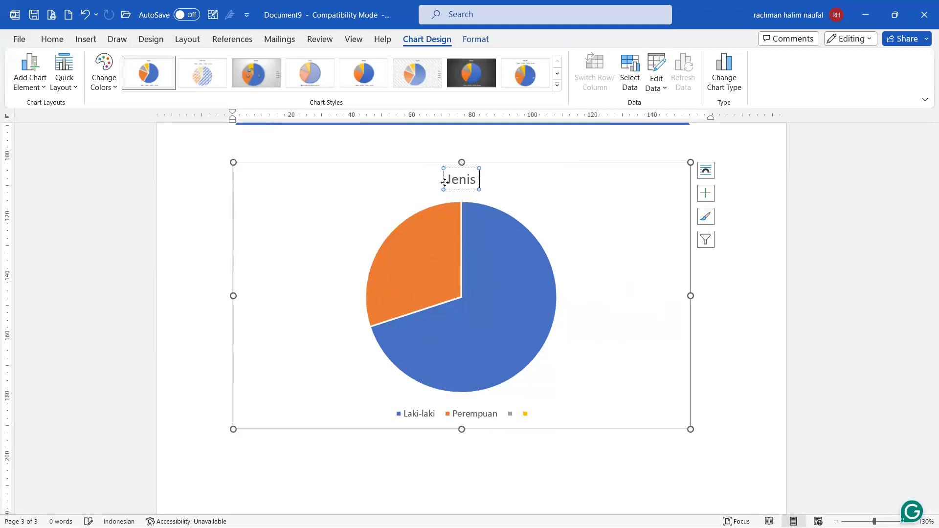
text( Kelamin)
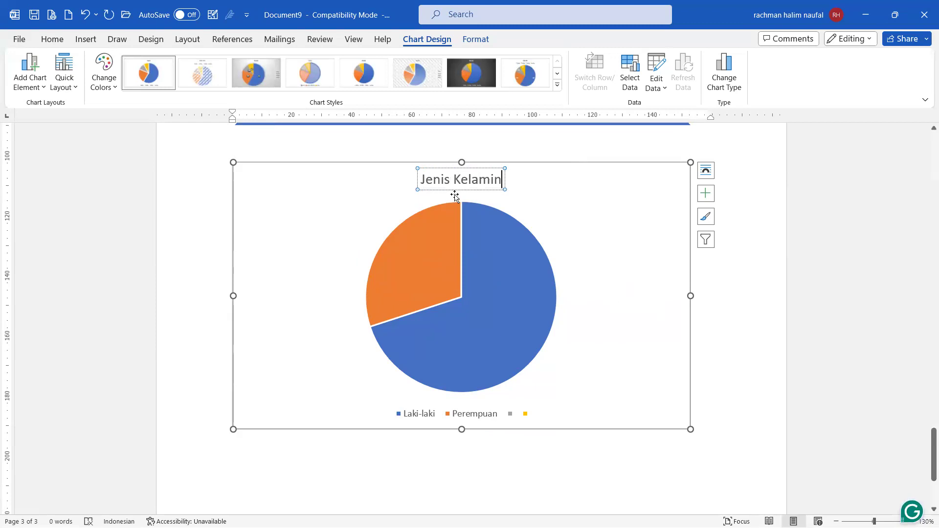
click(633, 331)
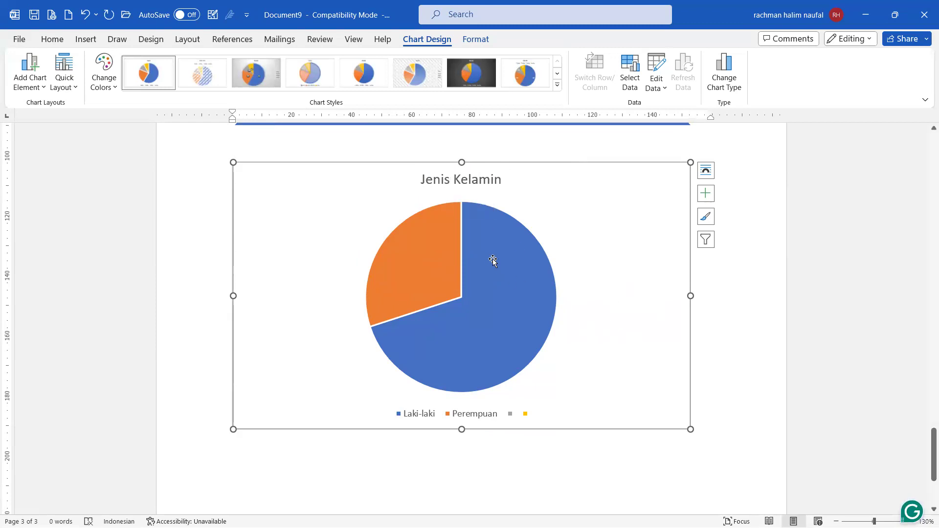
Step: Select the pie series, then press Esc so no slices remain selected
click(516, 266)
click(633, 279)
click(535, 333)
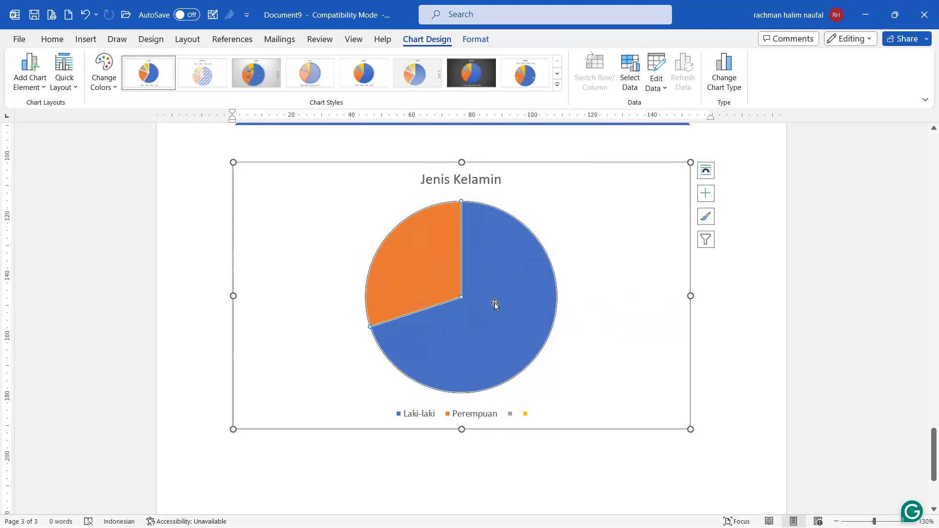
key(Escape)
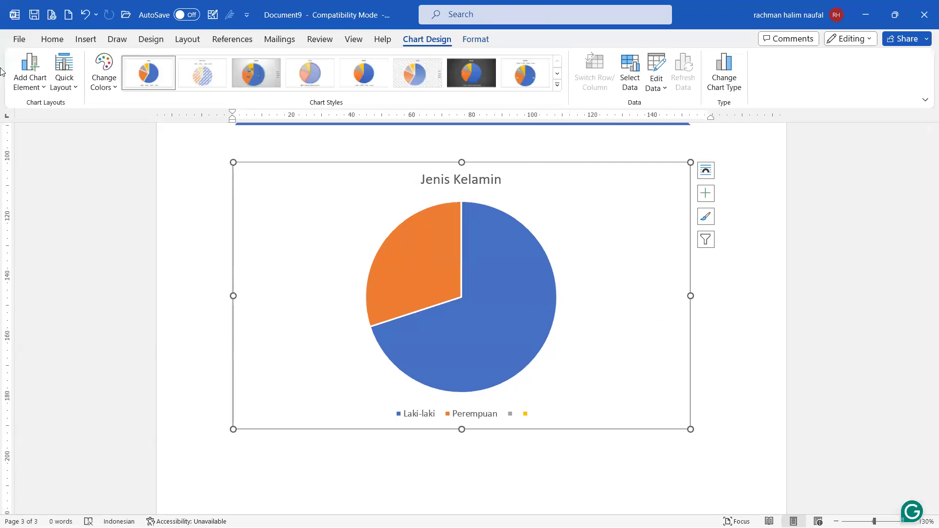
Step: Add centred data labels to the pie slices
click(43, 90)
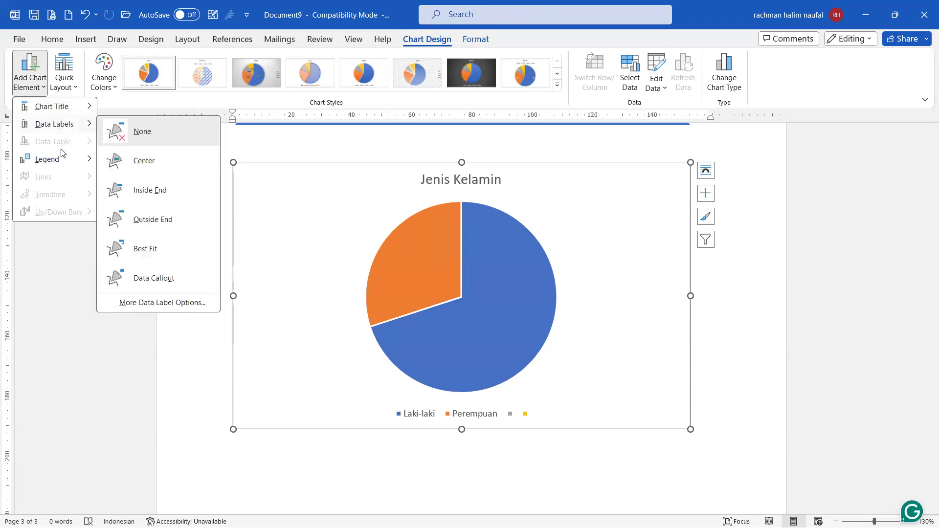
mouse_move(62, 160)
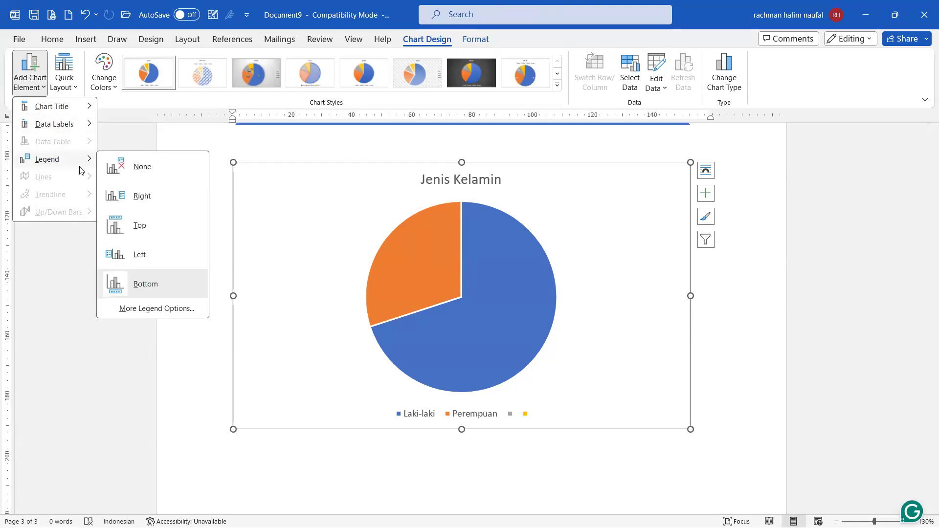
mouse_move(76, 125)
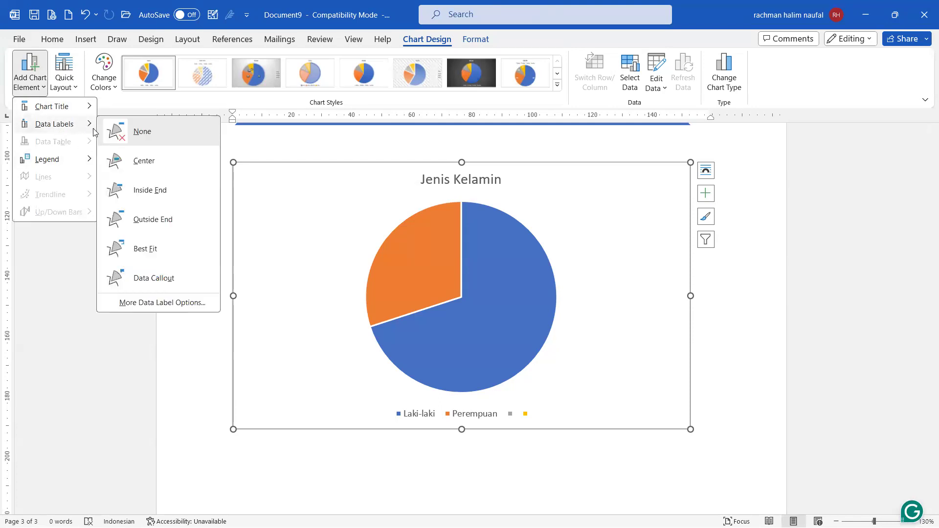
click(139, 162)
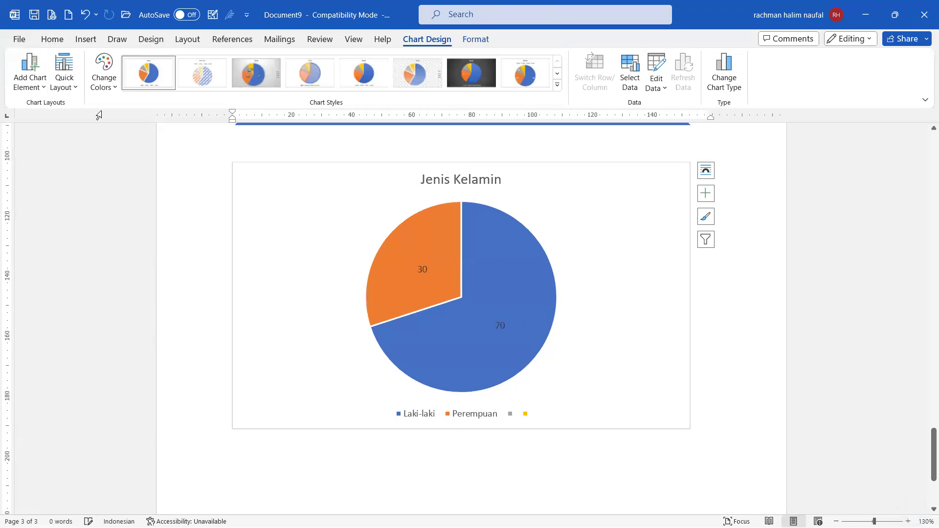
Step: Change the data labels to Data Callouts showing name and percentage
click(44, 86)
mouse_move(54, 124)
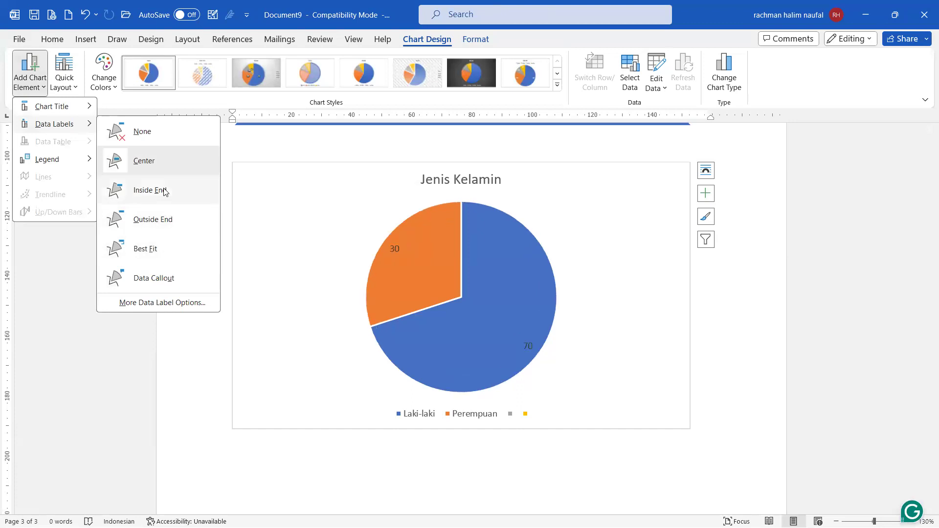
click(151, 280)
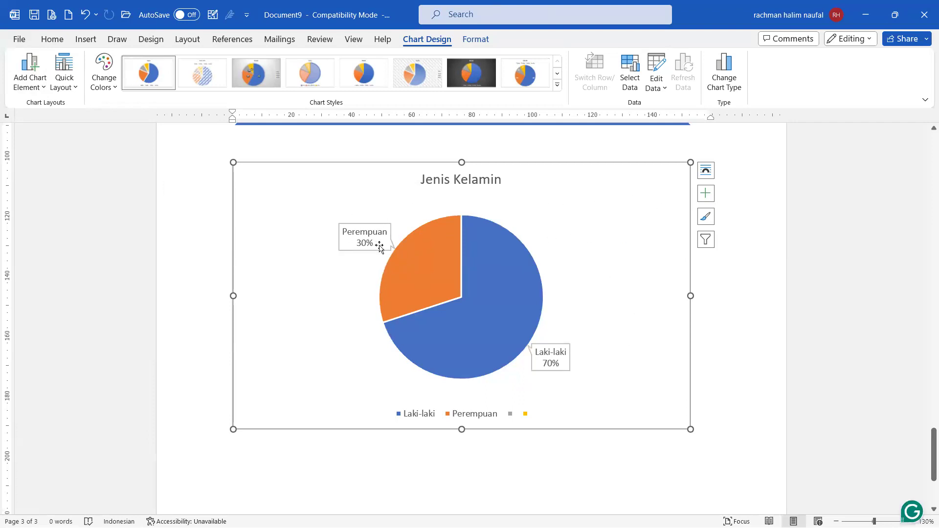
click(421, 266)
Step: Apply the chart style with uppercase title and top legend, deleting the empty grey and yellow legend entries
click(557, 85)
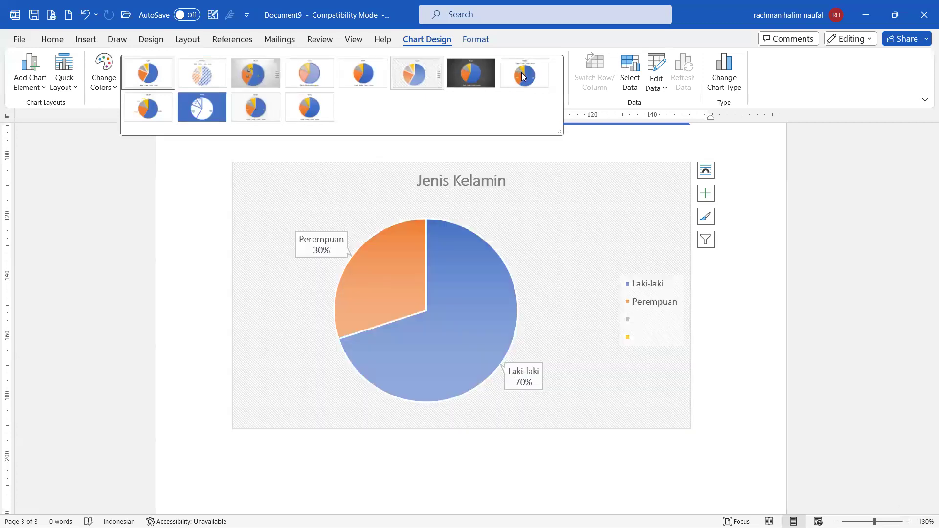
click(522, 72)
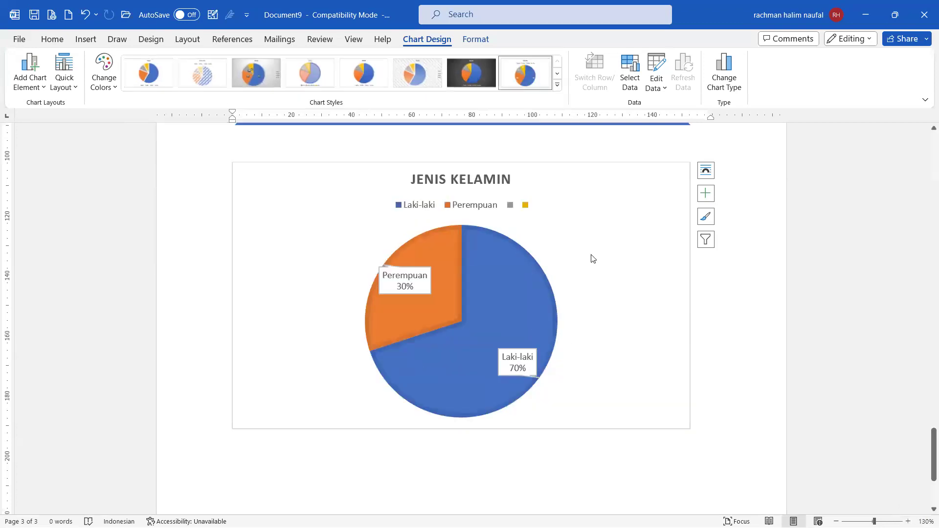
click(510, 205)
double_click(511, 205)
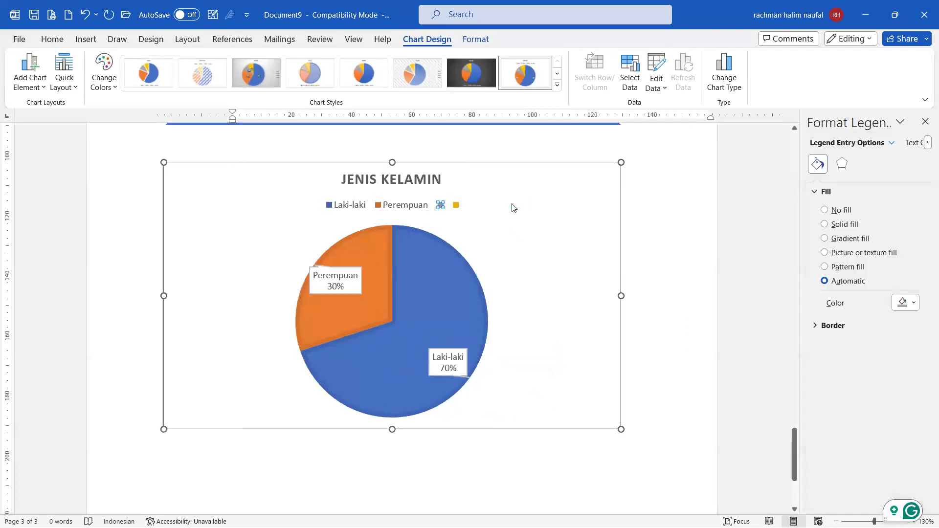
key(Delete)
click(449, 205)
click(449, 204)
key(Delete)
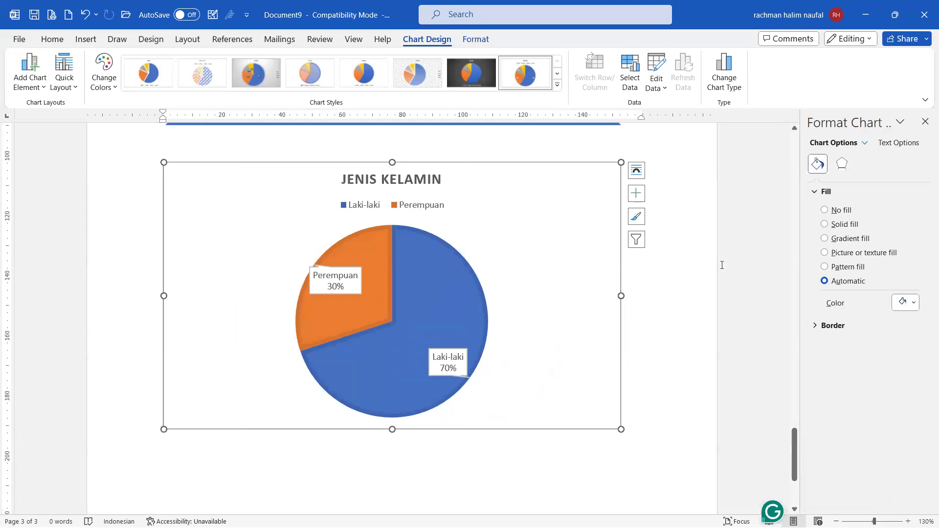
Step: Reselect the whole chart and bring up its Chart Design colour palette choices
click(692, 247)
click(552, 261)
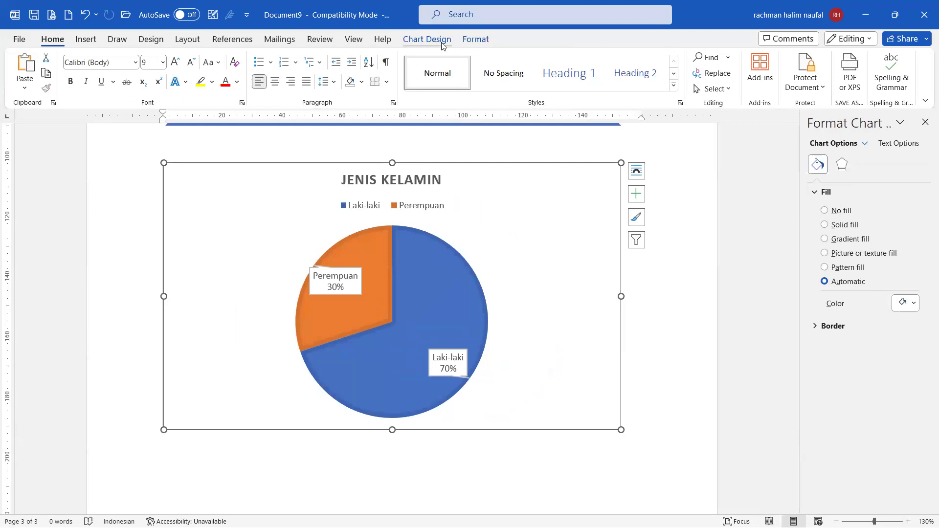
click(427, 39)
click(477, 41)
click(440, 41)
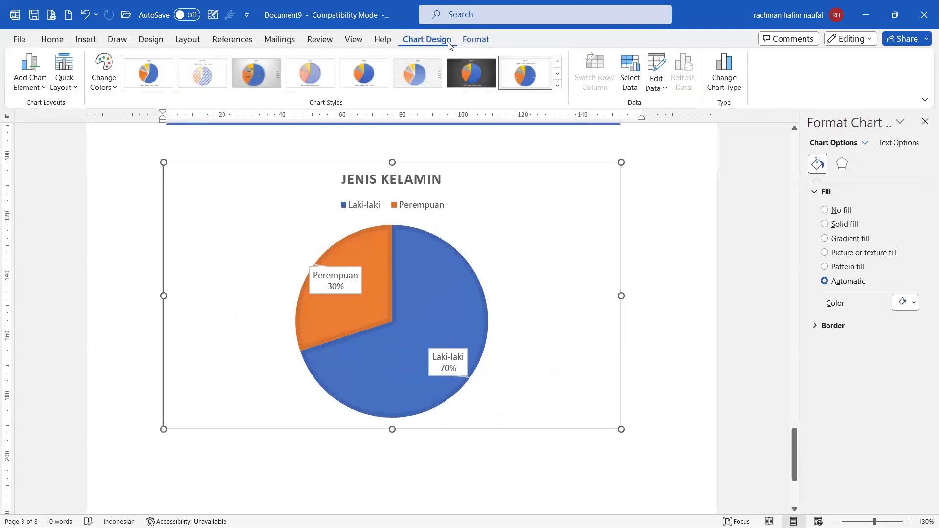
click(111, 88)
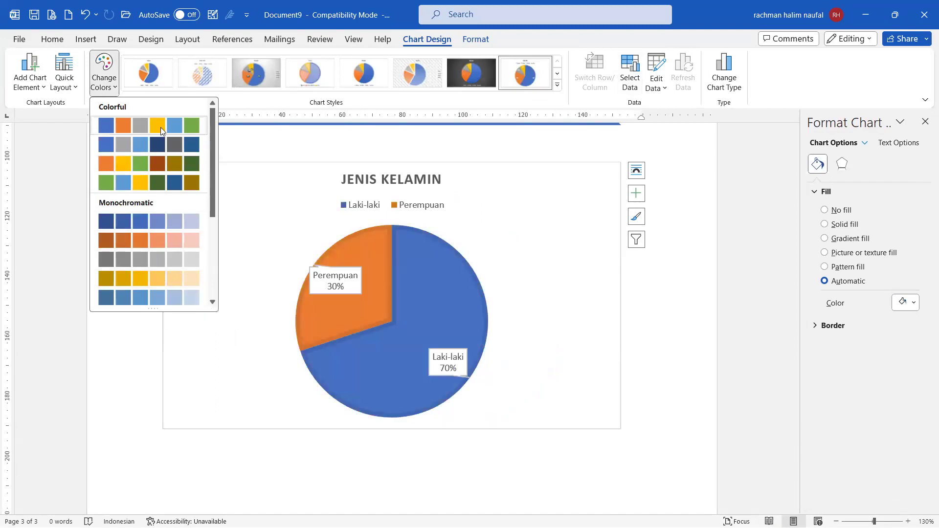
Step: Recolour the pie with an orange and yellow palette and close the formatting side pane
click(159, 166)
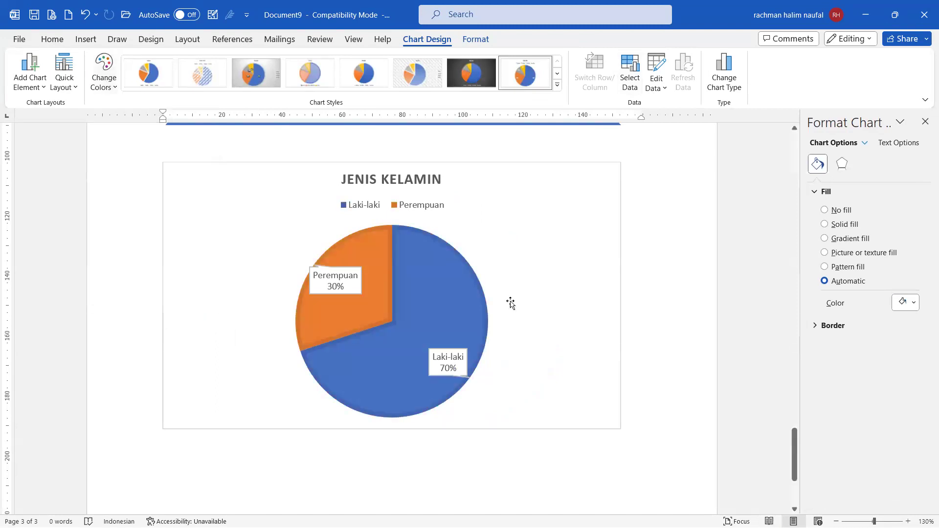
click(667, 266)
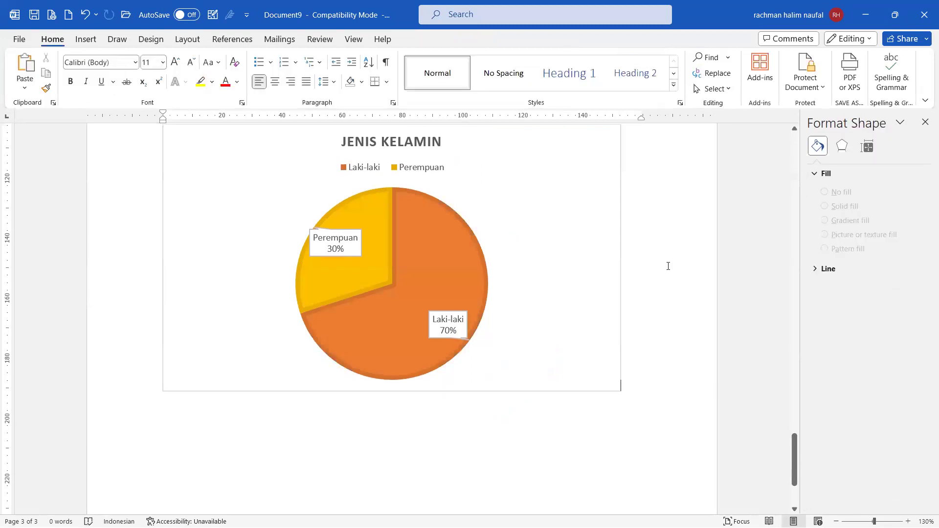
ctrl+scroll(668, 267, down, 1)
ctrl+scroll(669, 266, down, 2)
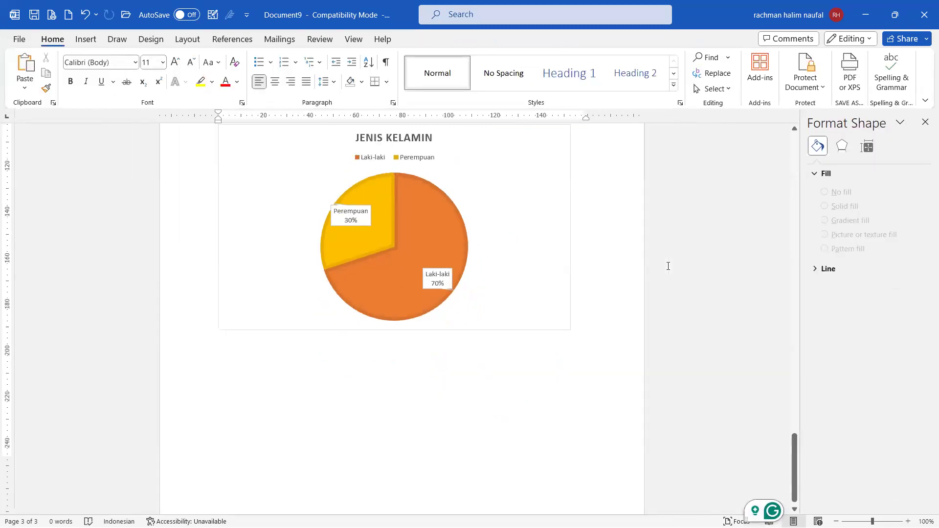
scroll(668, 266, up, 2)
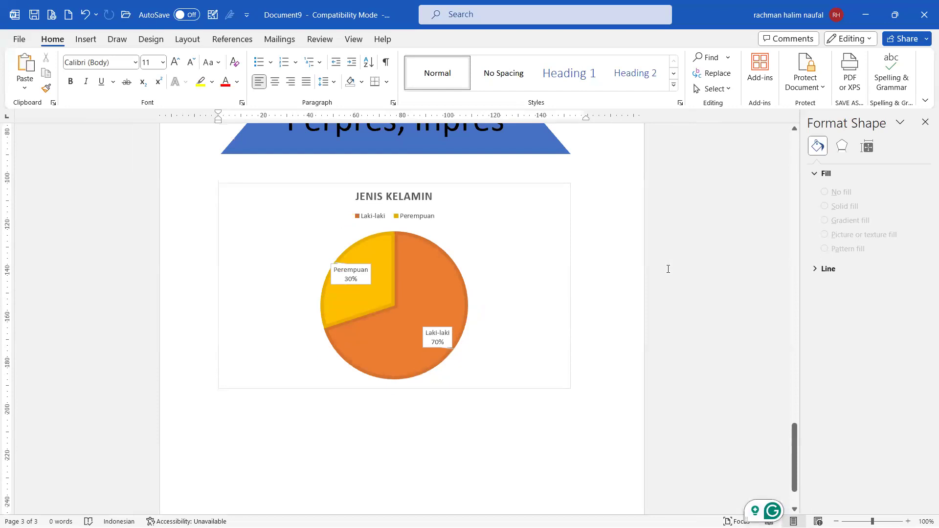
scroll(668, 269, down, 2)
click(925, 121)
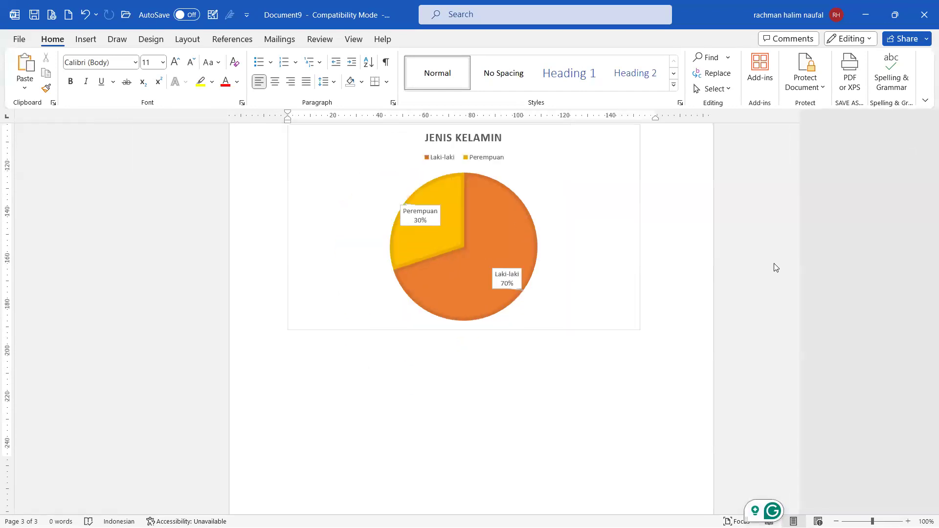
scroll(675, 292, up, 2)
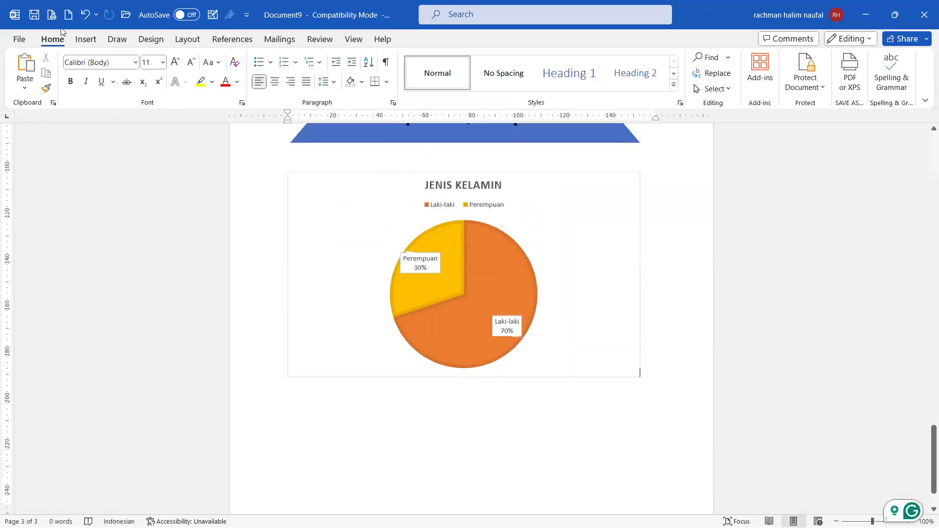
Step: Switch over to the Excel learning plan workbook
click(86, 39)
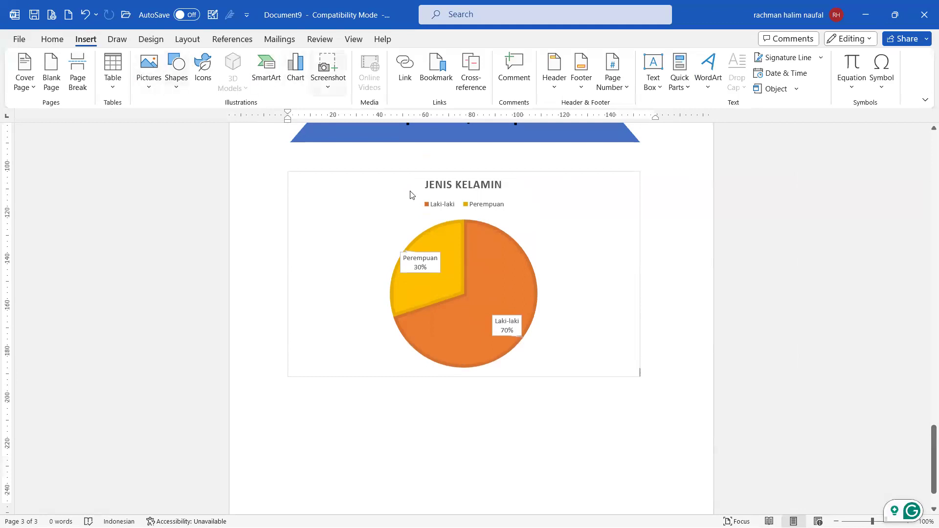
scroll(659, 294, down, 1)
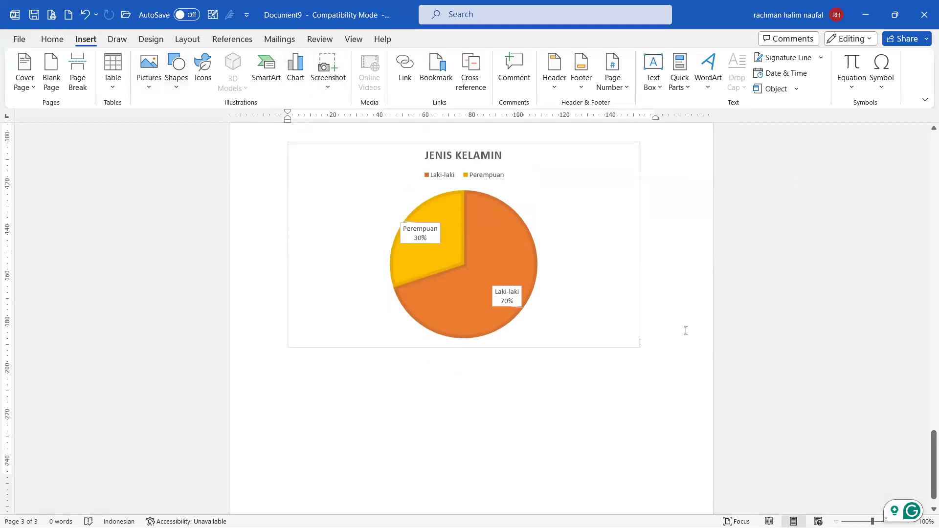
scroll(685, 332, up, 1)
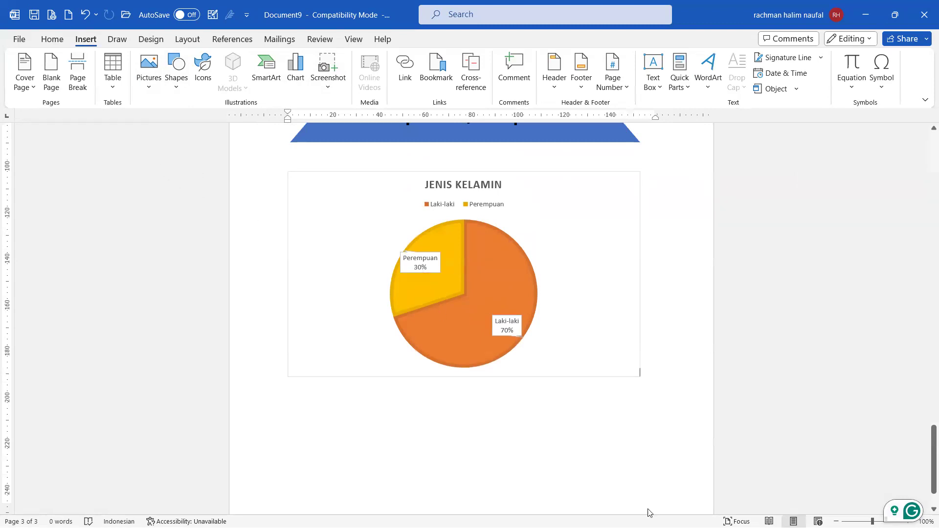
mouse_move(649, 527)
click(631, 514)
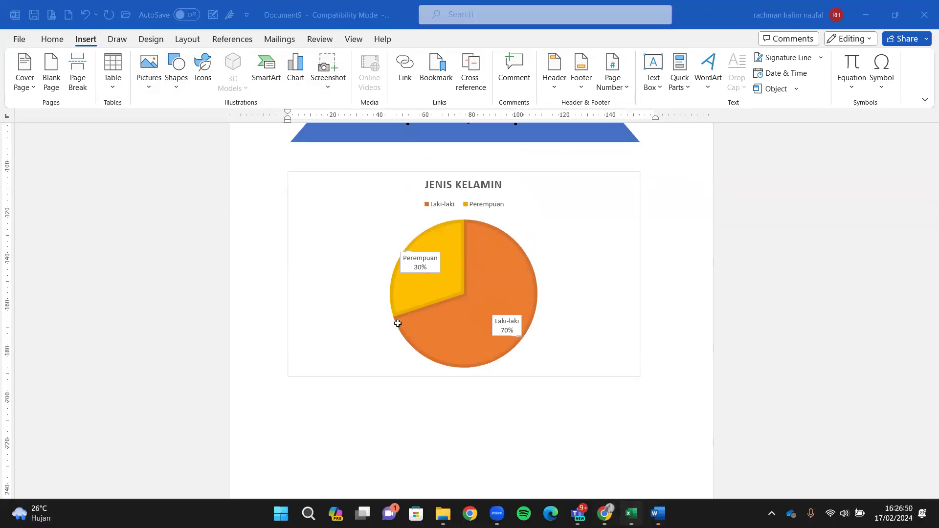
Step: Bold Insert pictures, Insert SmartArt graphics, Remove picture backgrounds and both format graphic items
drag(259, 357, 257, 362)
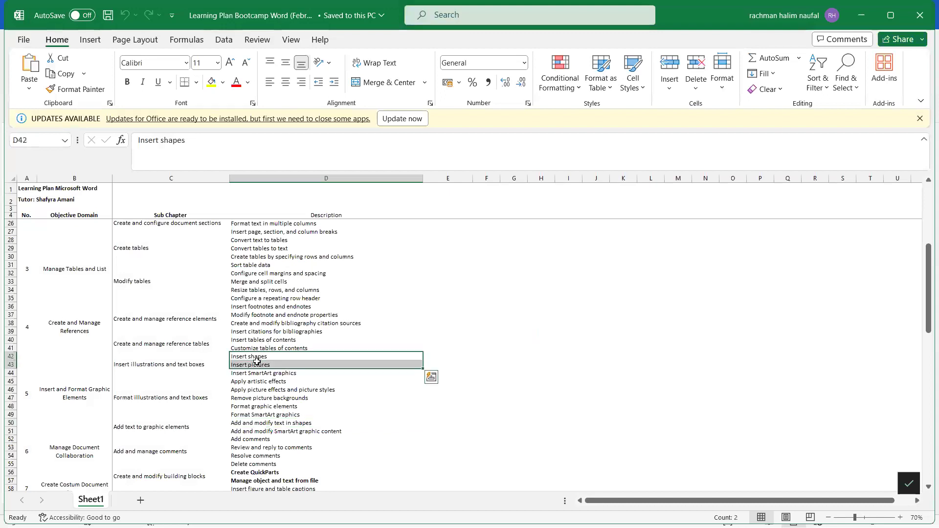
click(267, 365)
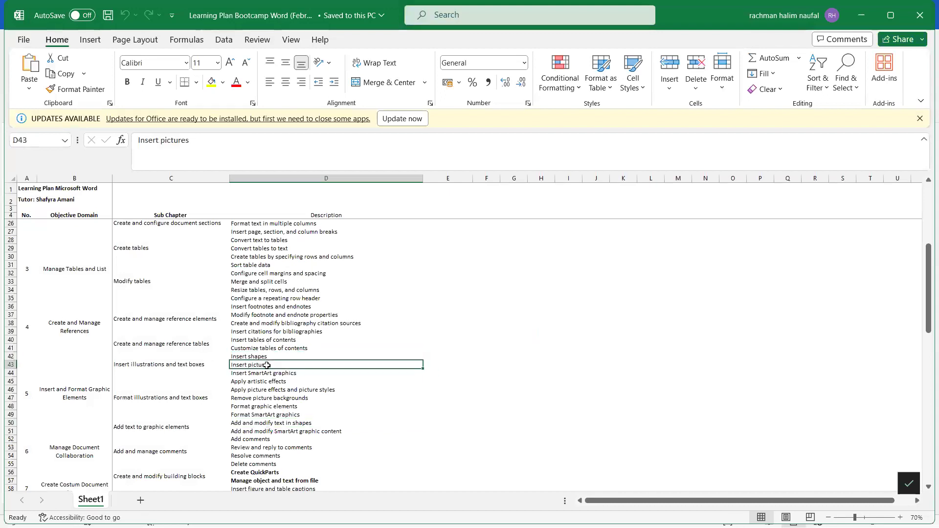
key(ctrl+b)
click(270, 373)
key(ctrl+b)
click(300, 400)
key(ctrl+b)
drag(294, 410, 294, 415)
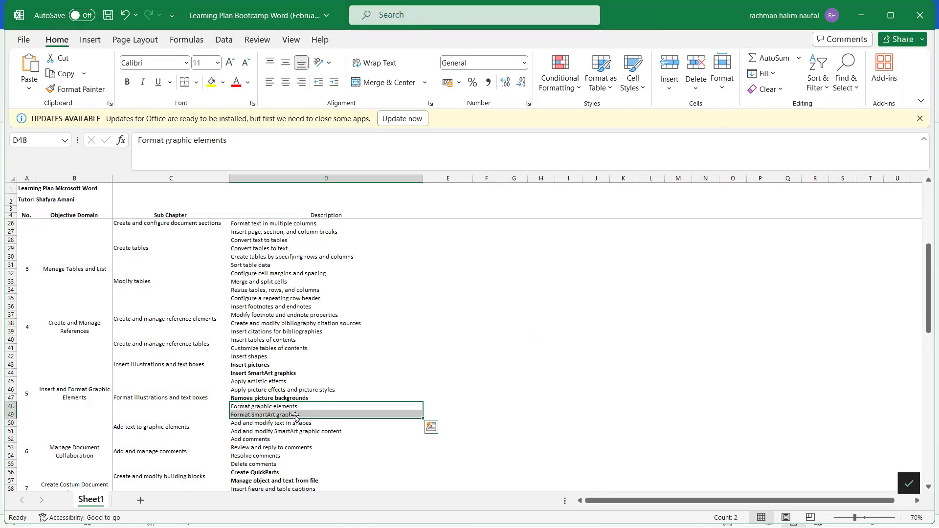
key(ctrl+b)
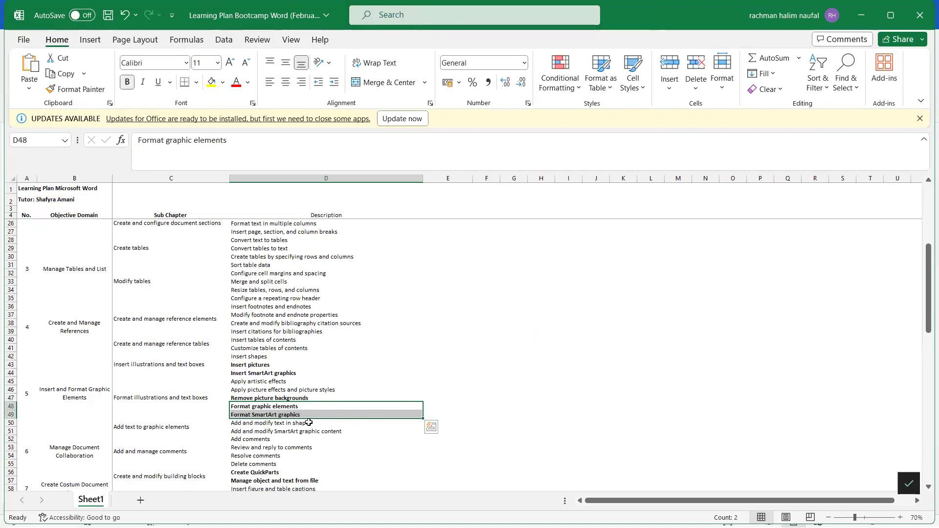
Step: Bold 'Add and modify SmartArt graphic content' and 'Add and modify text in shapes'
click(316, 424)
click(326, 432)
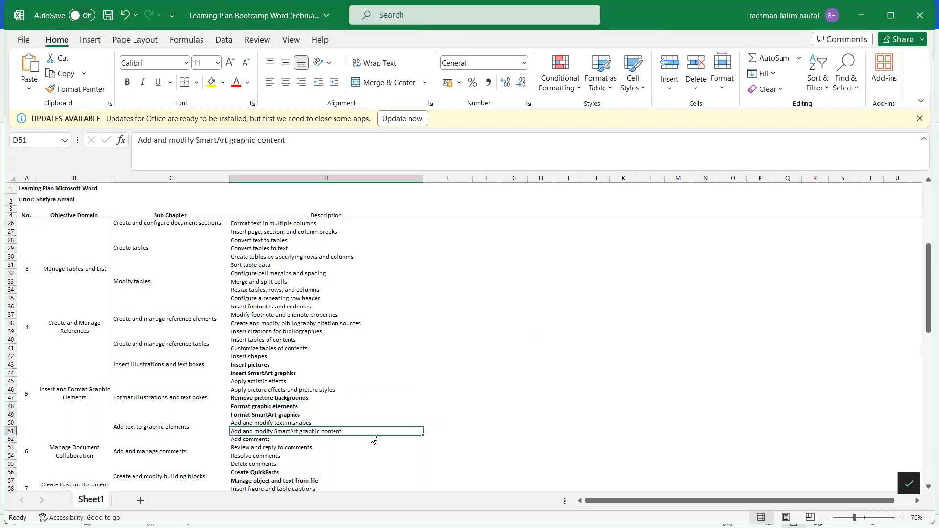
key(ctrl+b)
click(296, 423)
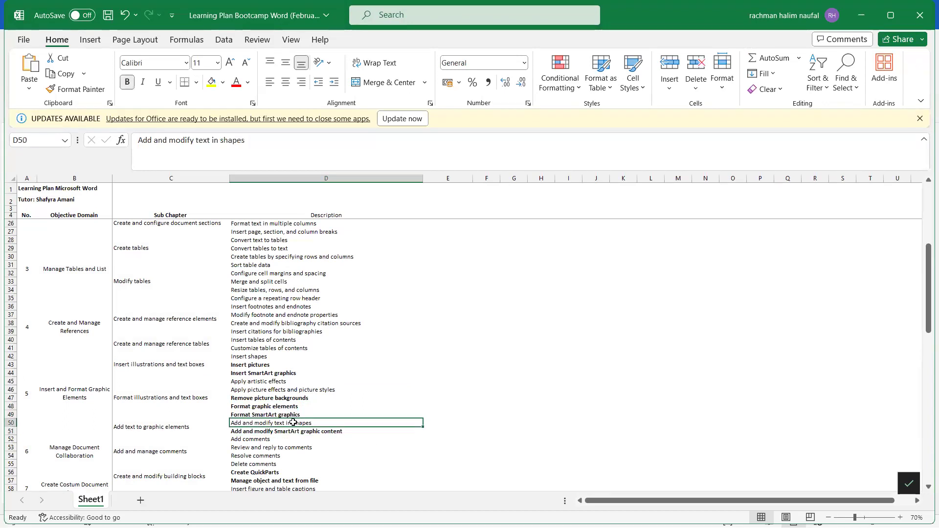
key(ctrl+b)
click(399, 376)
click(441, 415)
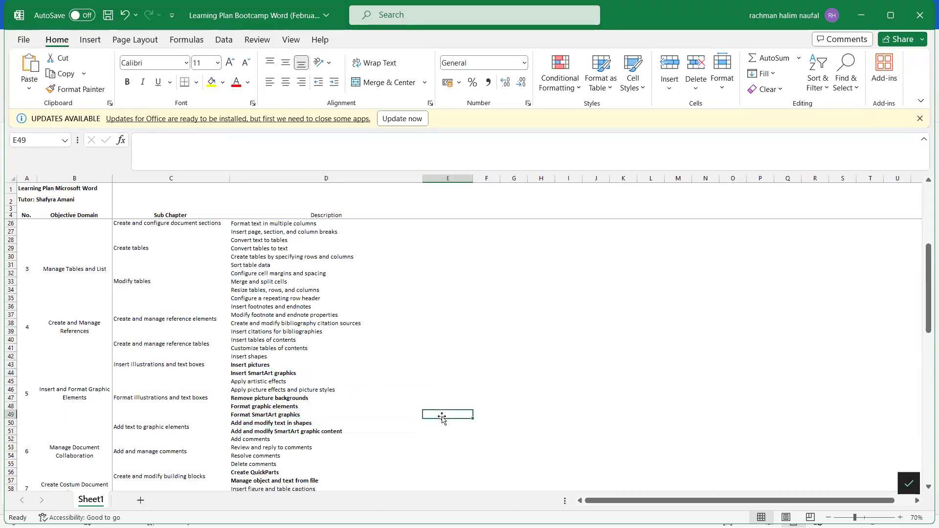
Step: Save the learning plan workbook and minimize Excel to return to Word
scroll(442, 418, down, 1)
click(262, 333)
click(428, 332)
key(ctrl+s)
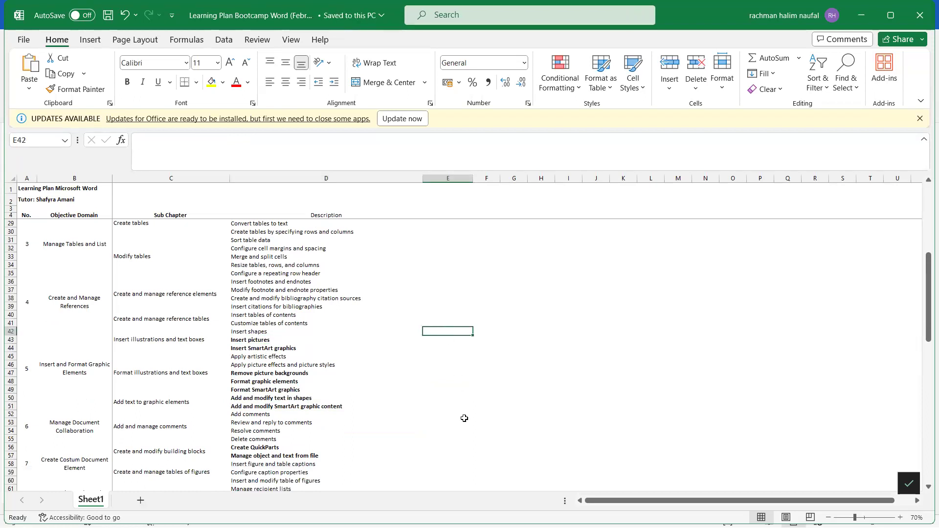
scroll(463, 416, down, 1)
click(851, 24)
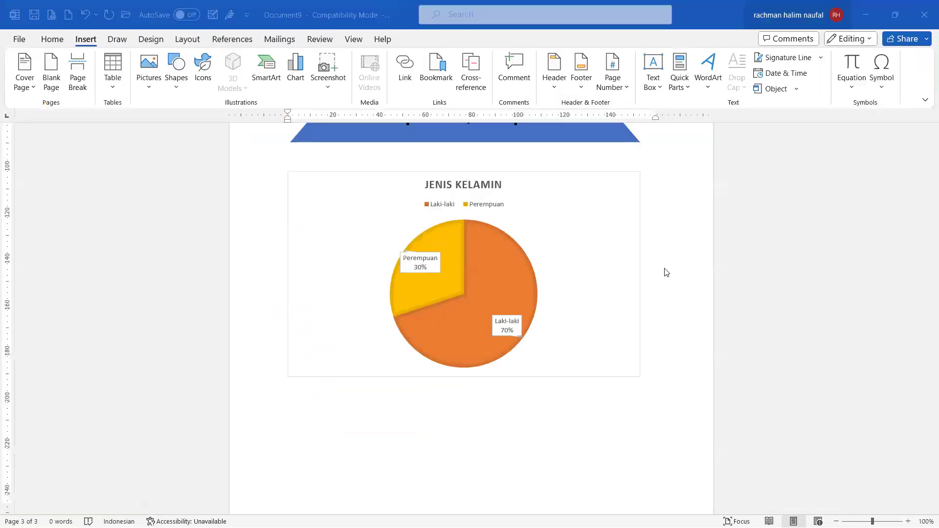
Step: Close an accidental new document and add page breaks after the pie chart
scroll(670, 313, down, 2)
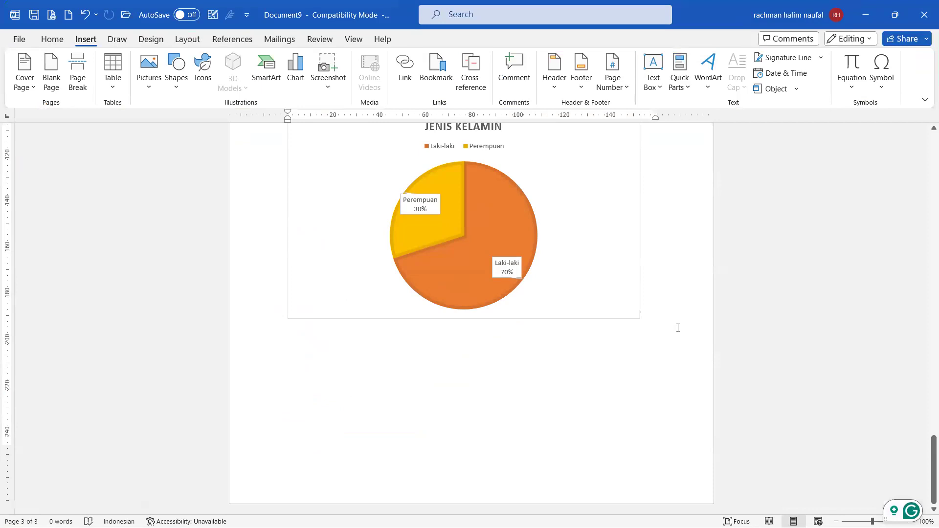
key(ctrl+n)
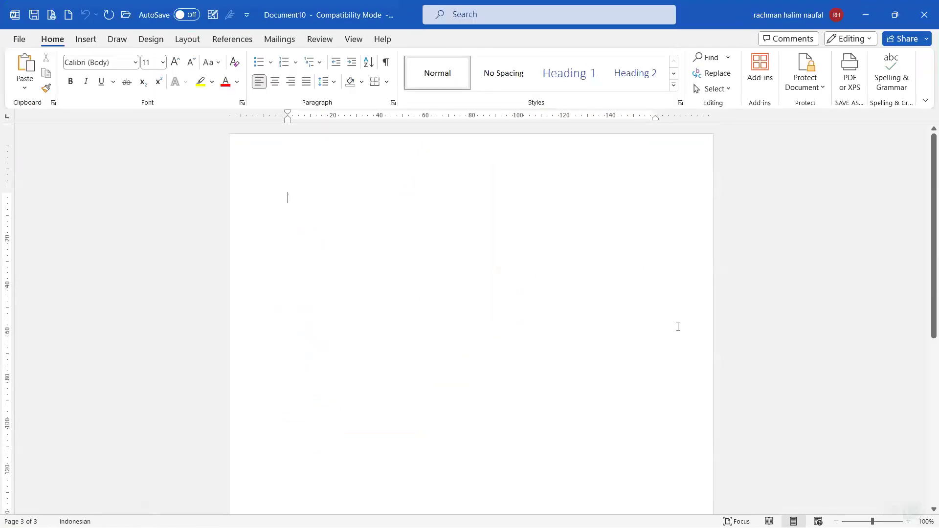
click(925, 4)
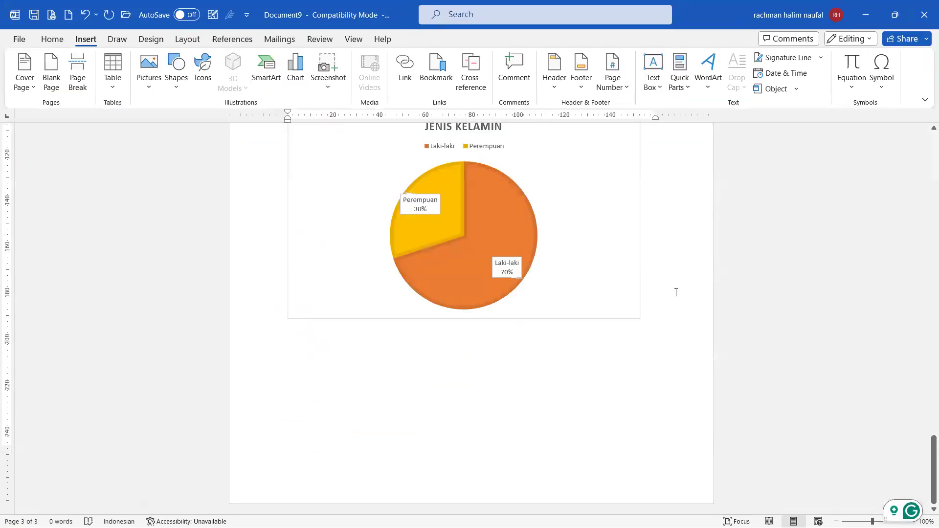
key(ctrl+Return)
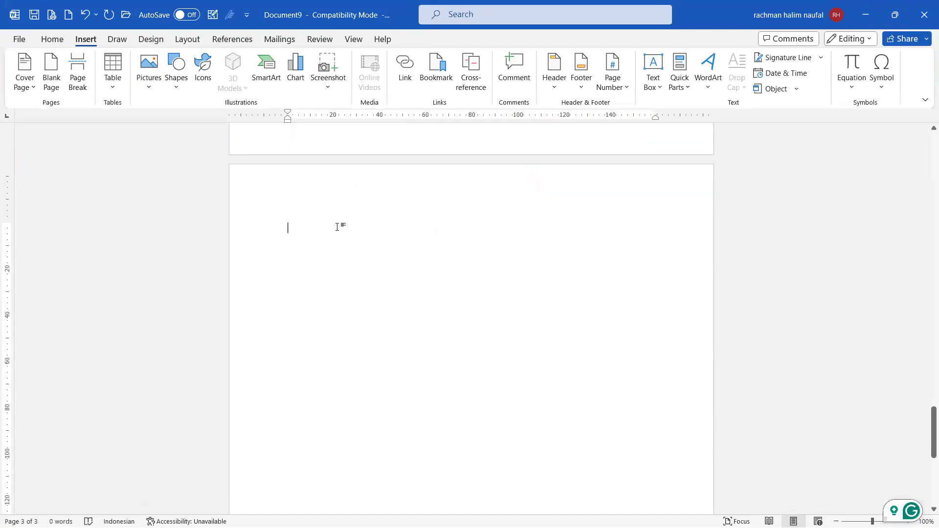
key(ctrl+Return)
Step: Type 'Nama' and 'NPM' labels, each followed by a tab-aligned colon
text(Nama)
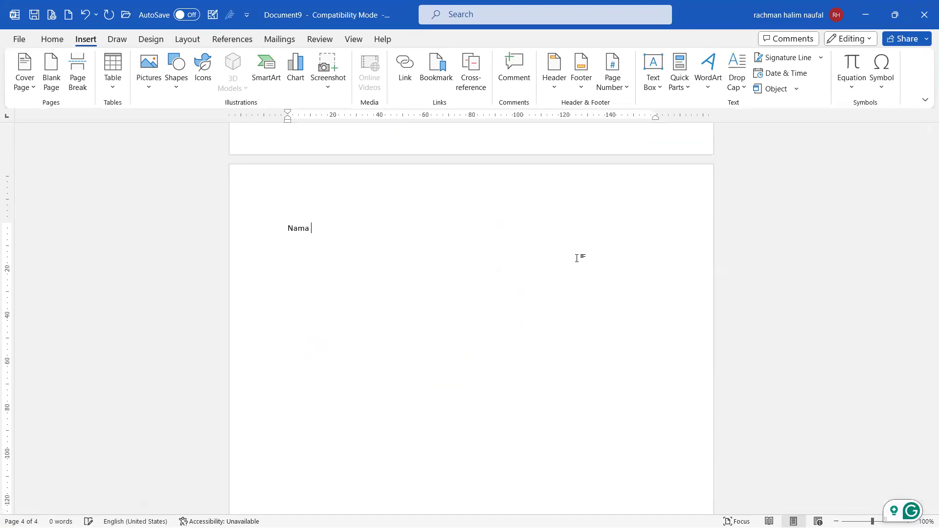
key(Tab)
key(Tab)
text(:)
key(Return)
key(Caps_Lock)
text(NPM)
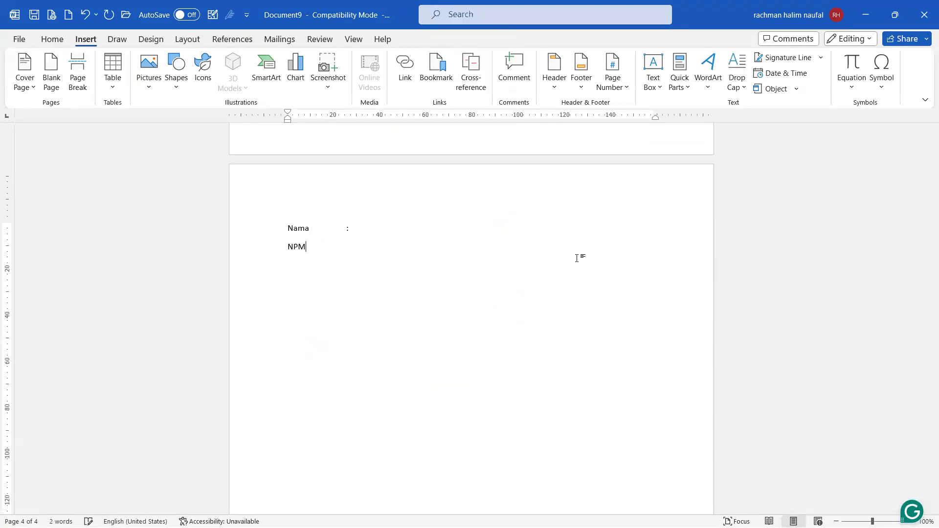
key(Caps_Lock)
key(Tab)
text(:)
text(----)
Step: Undo the automatic border line and delete the leftover dashes after NPM
key(Return)
key(Return)
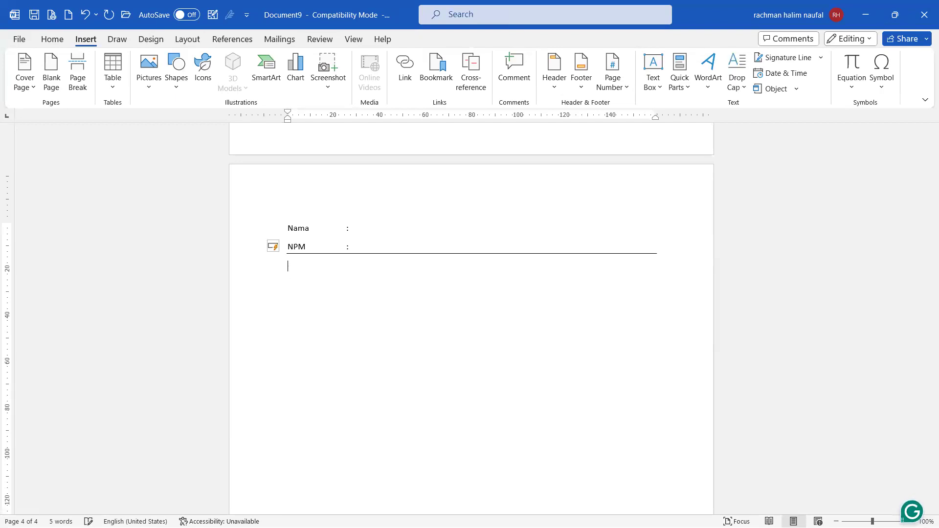
scroll(577, 258, up, 6)
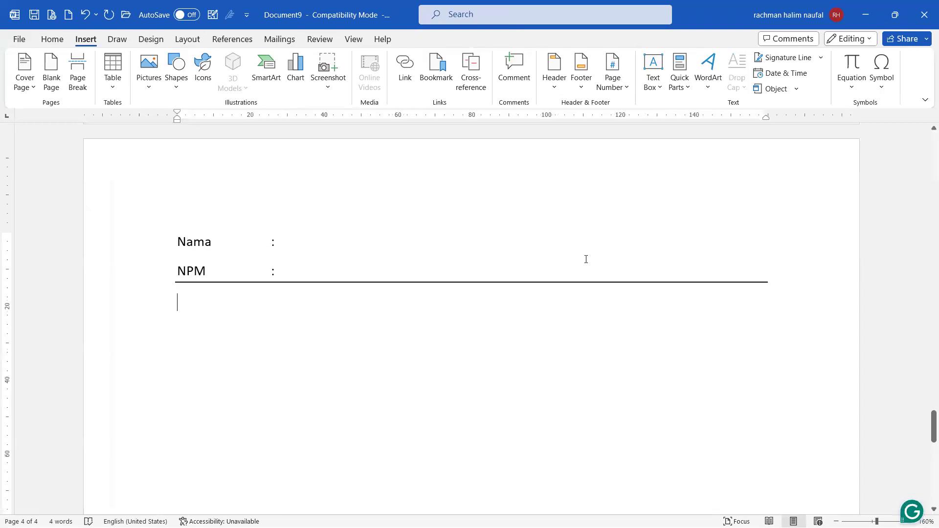
key(ctrl+z)
click(142, 304)
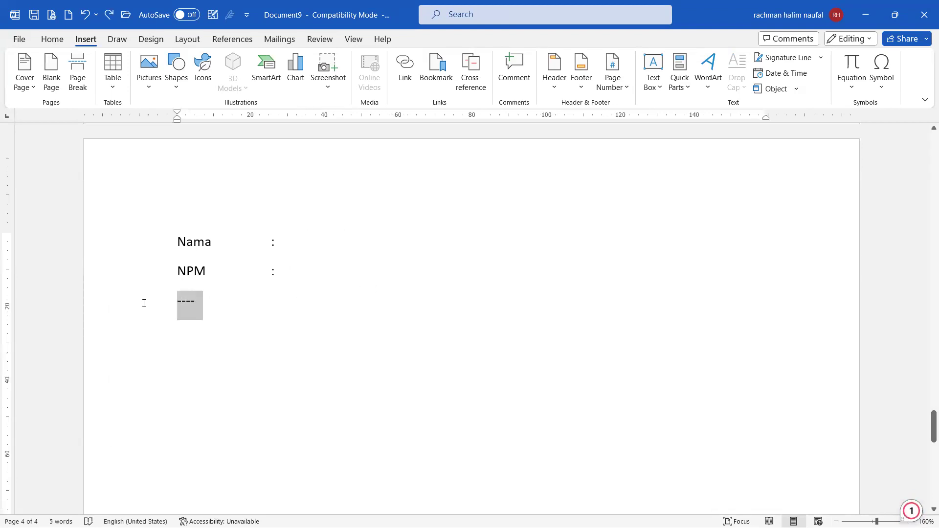
key(Delete)
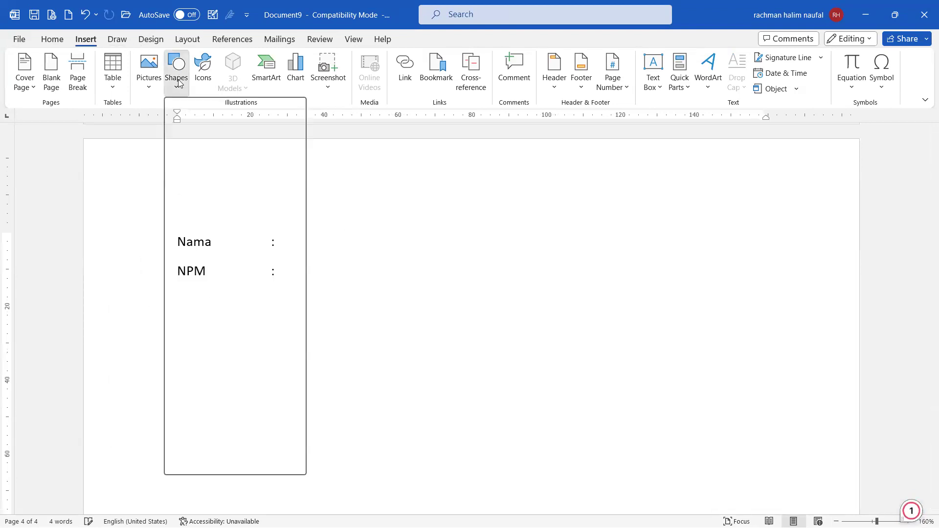
Step: Draw a Line shape horizontally across the page beneath NPM, then deselect it
click(176, 76)
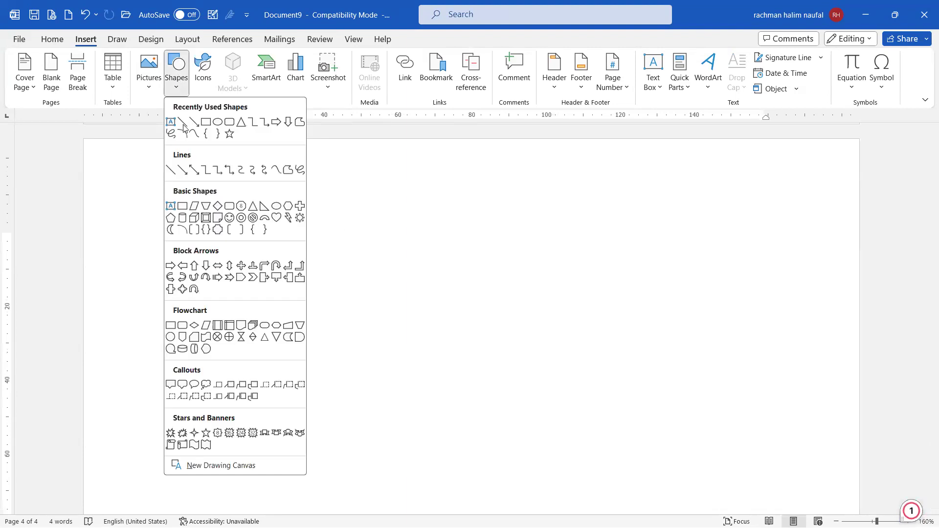
click(186, 228)
drag(178, 290, 784, 291)
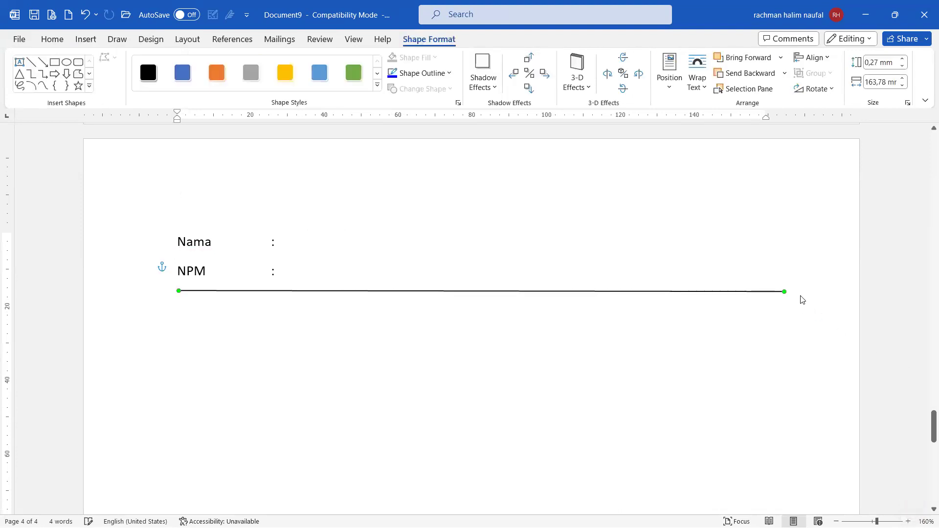
click(690, 296)
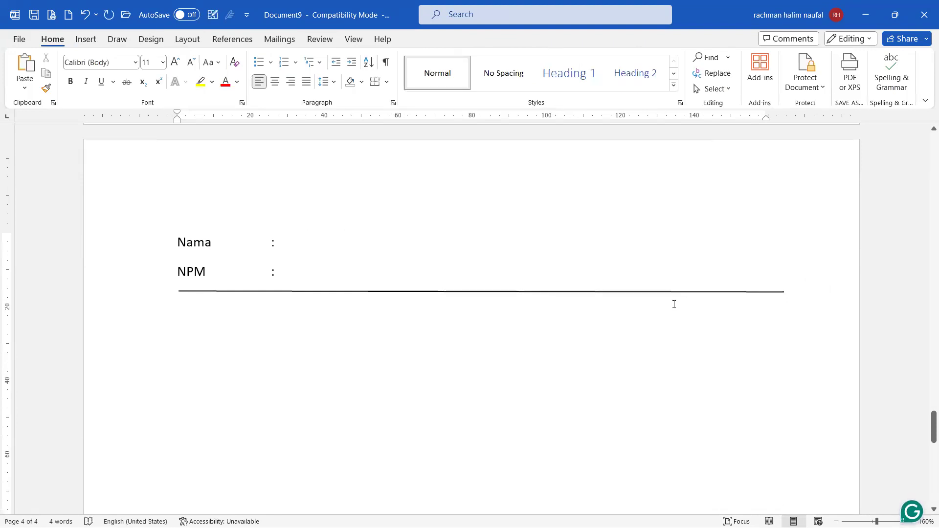
Step: Add single and double border lines from --- and ===, restoring the double line after removing it
text(---)
key(Return)
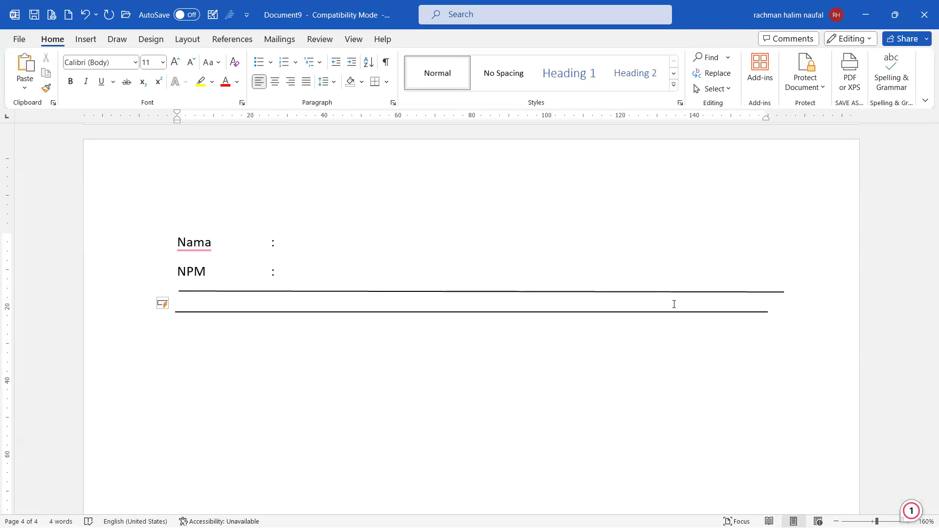
text(===)
key(Return)
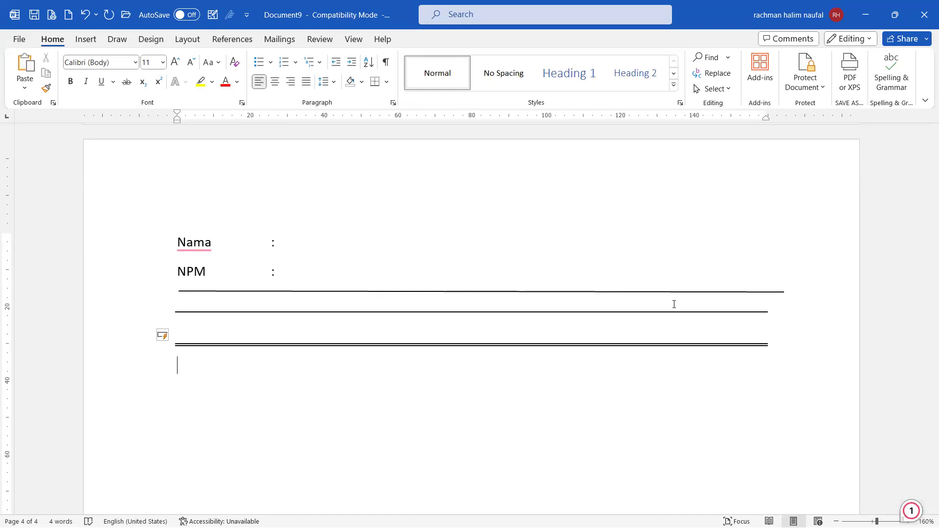
text(....)
key(Return)
key(BackSpace)
key(BackSpace)
key(BackSpace)
key(BackSpace)
key(BackSpace)
key(BackSpace)
key(ctrl+z)
Step: Add a dotted border line from ***, and try $$$, which gives no border
text(***)
key(Return)
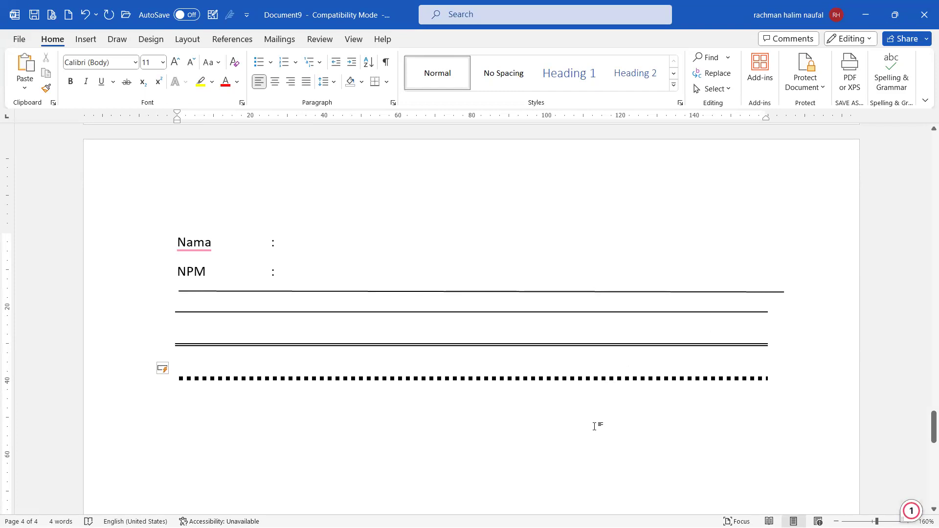
text($$$)
key(Return)
key(BackSpace)
key(BackSpace)
key(BackSpace)
key(BackSpace)
Step: Add a second set of single, double and dotted lines from ---, === and ***
text(---)
key(Return)
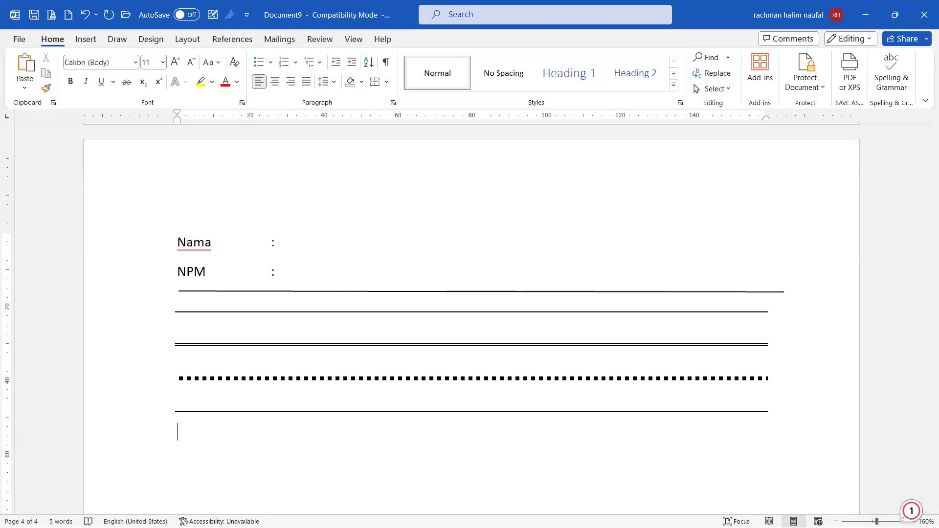
text(===)
key(Return)
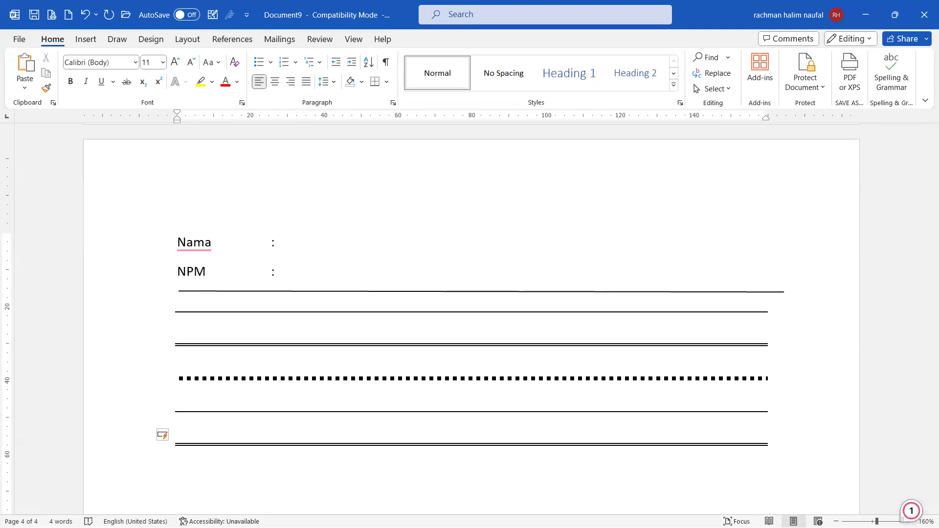
text(***)
key(Return)
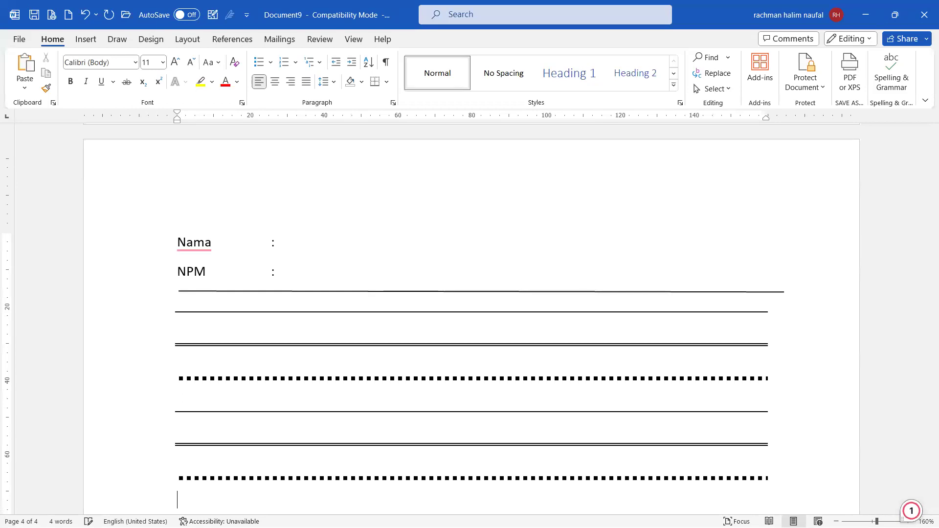
scroll(289, 351, down, 2)
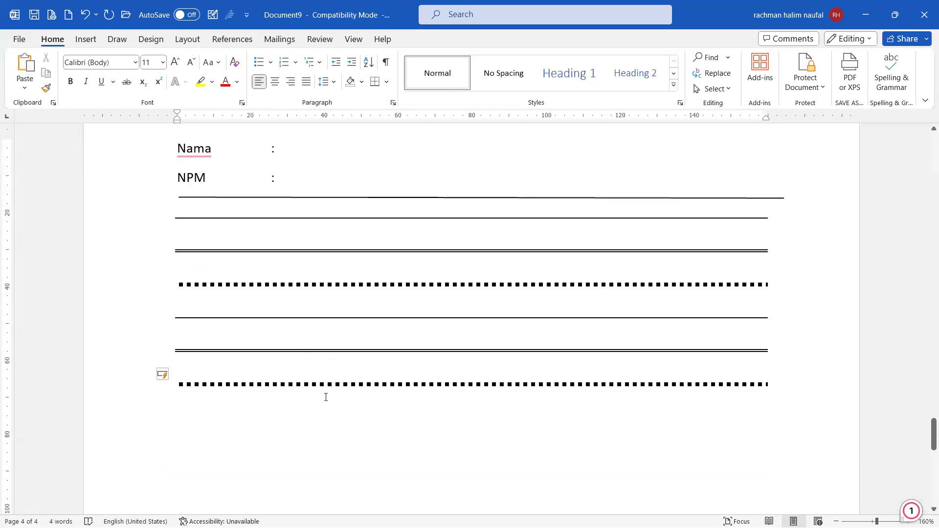
Step: Move the insertion point around the dotted and double separator lines on the form page
click(330, 383)
click(212, 338)
click(298, 420)
Step: In the Excel learning plan, bold 'Insert shapes' in cell D42 and save the workbook
click(631, 514)
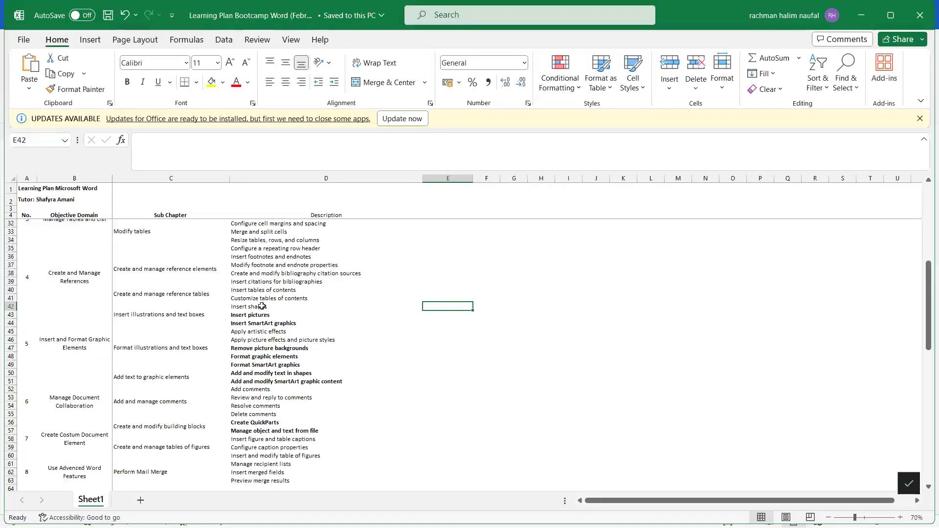
click(263, 305)
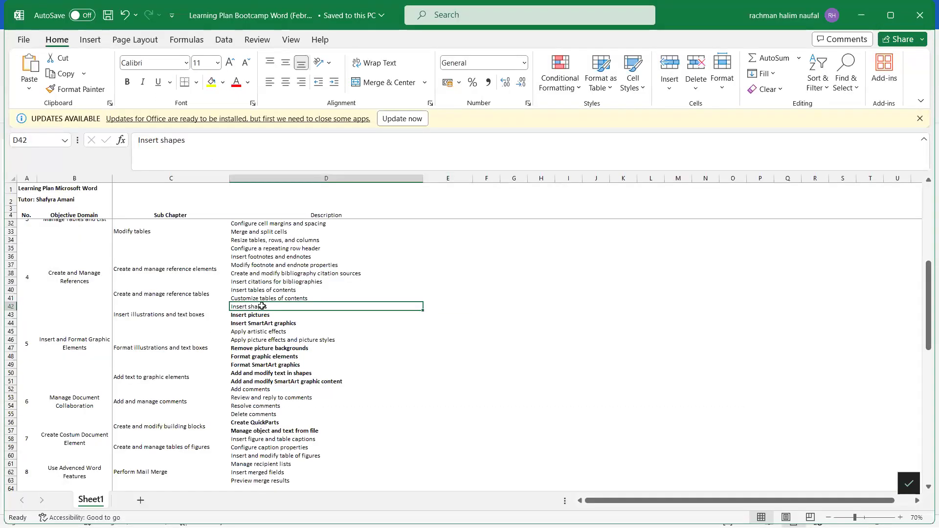
key(ctrl+b)
click(386, 365)
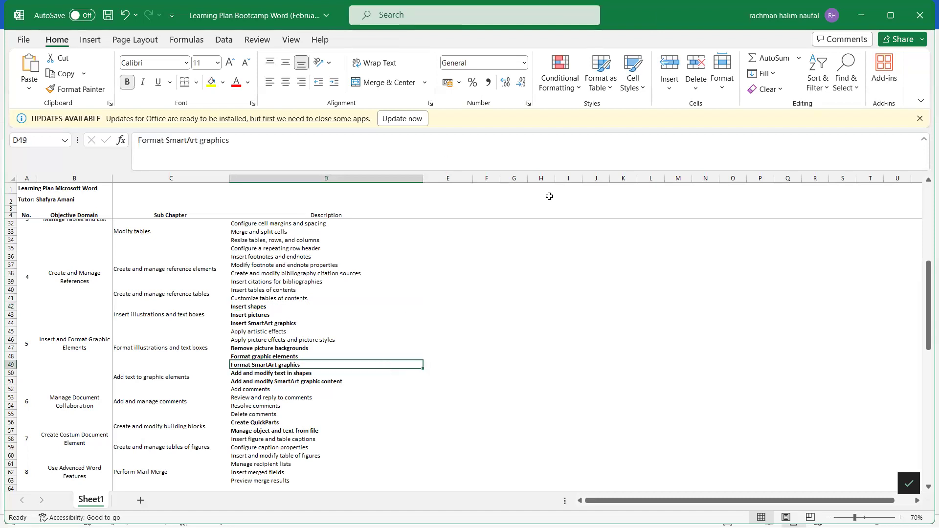
click(304, 345)
click(289, 332)
key(ctrl+s)
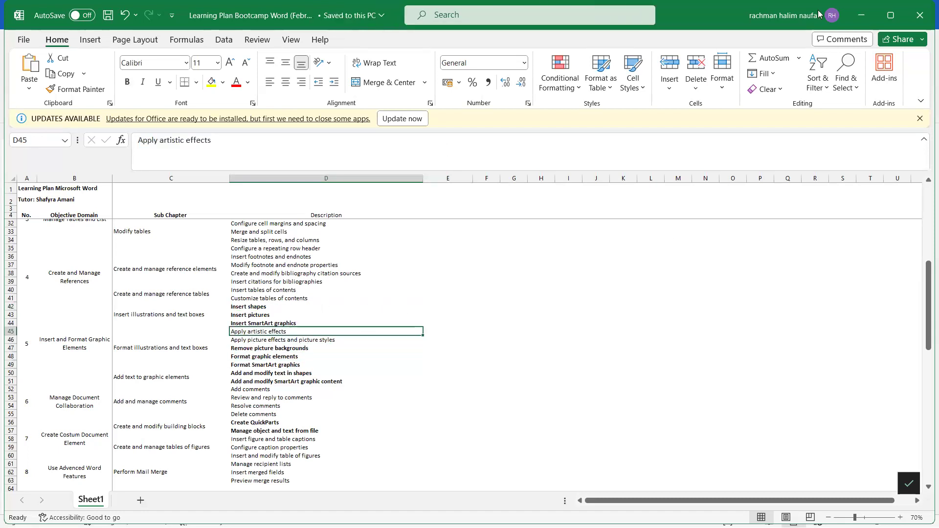
Step: Close the Word document without saving and bring up the 9. Sort Data folder in File Explorer
click(860, 11)
scroll(570, 293, up, 2)
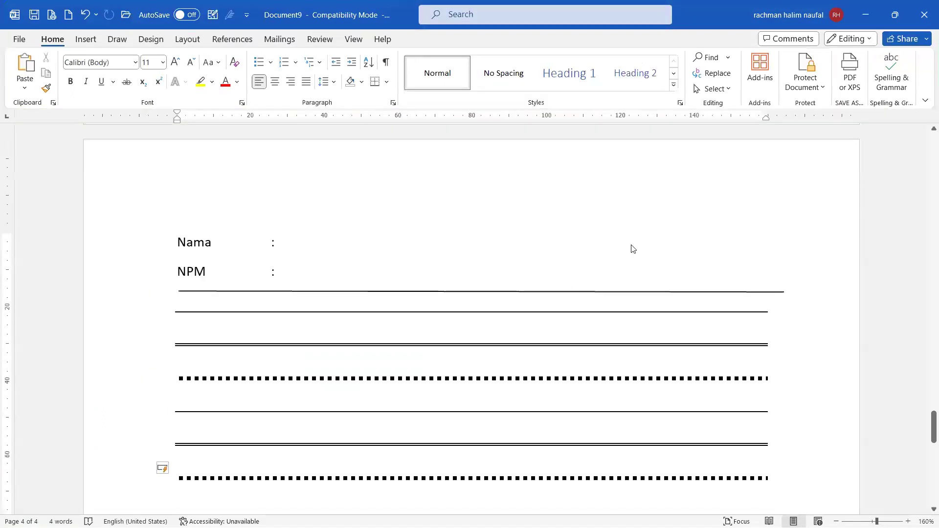
click(925, 15)
click(512, 336)
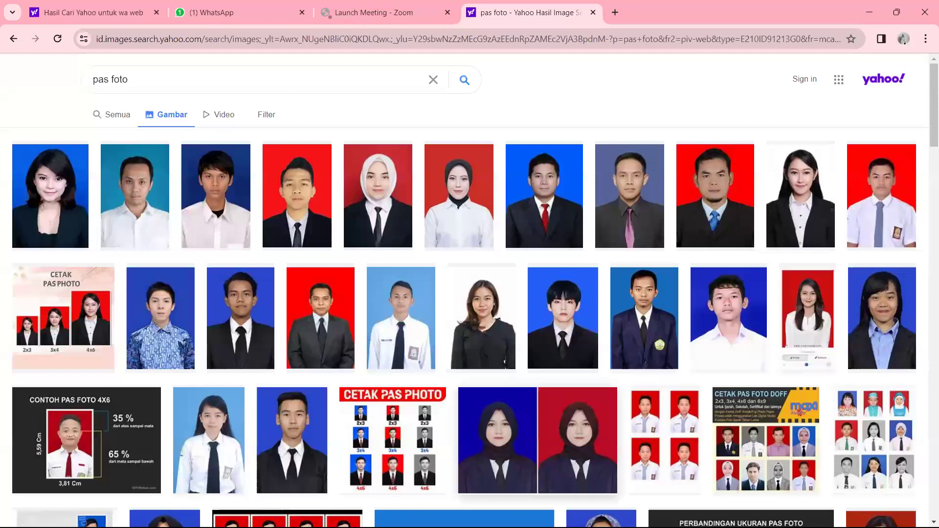
key(super+t)
key(Return)
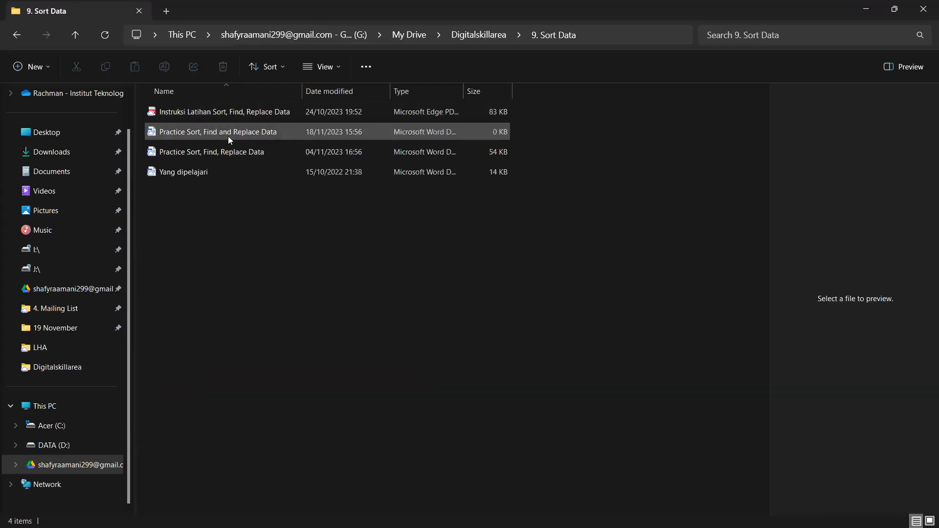
Step: Open 'Practice Sort, Find and Replace Data' twice to confirm it's blank, then select 'Practice Sort, Find, Replace Data'
double_click(228, 136)
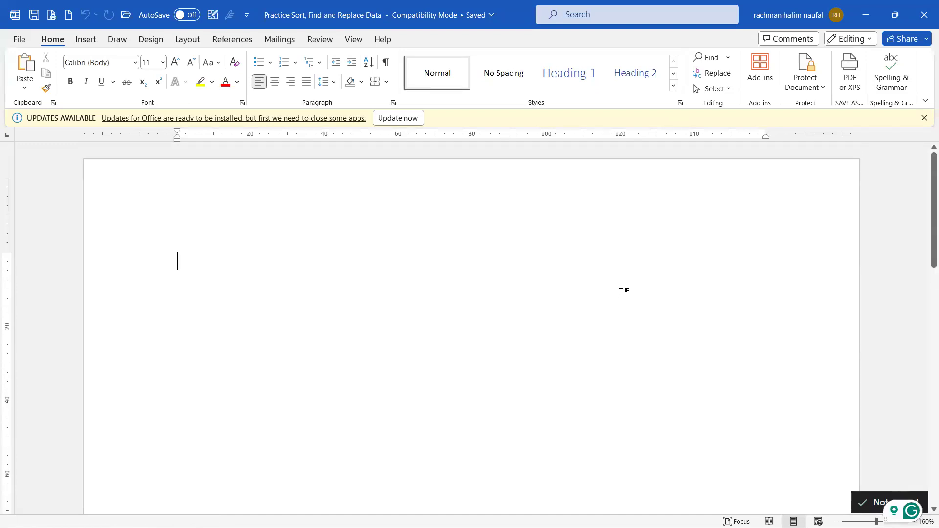
ctrl+scroll(621, 292, down, 1)
click(924, 5)
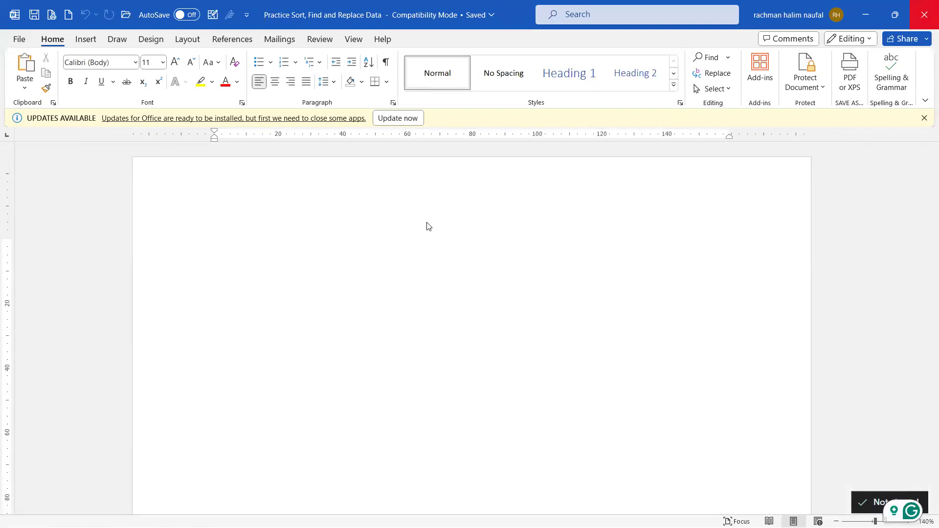
double_click(272, 132)
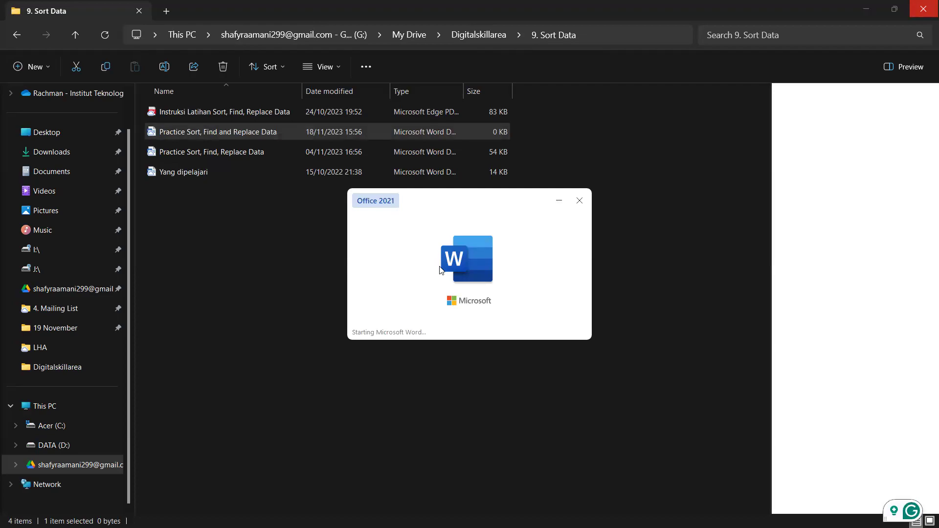
scroll(439, 267, down, 10)
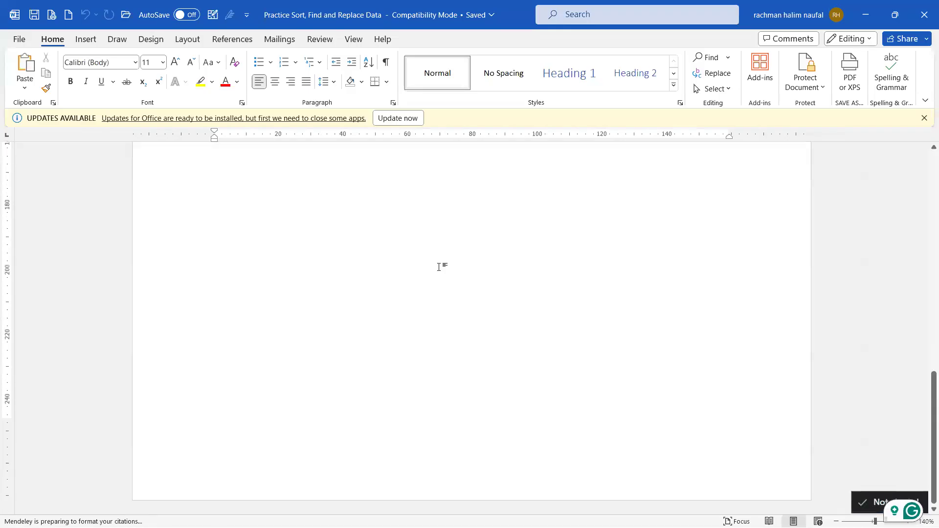
click(924, 14)
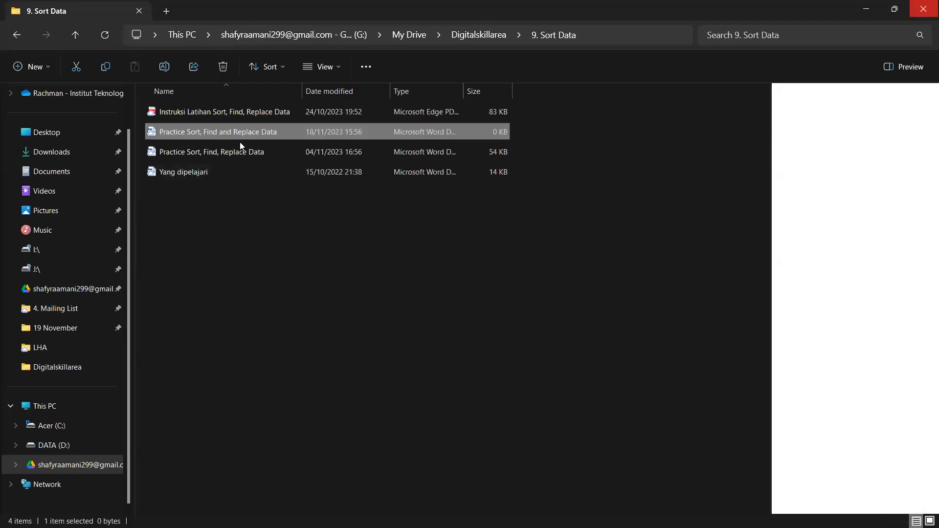
click(243, 153)
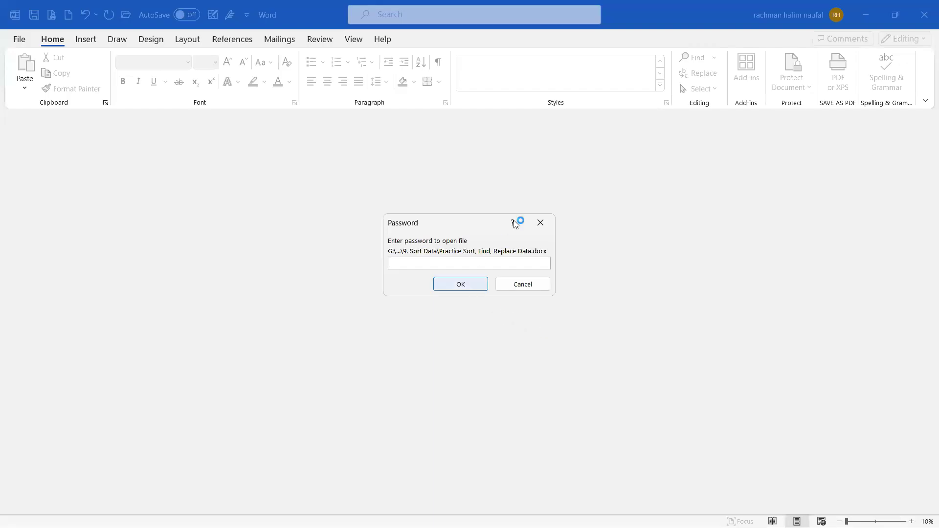
Step: Try a password on the protected file, dismiss the incorrect-password error, and close Word
text(12345)
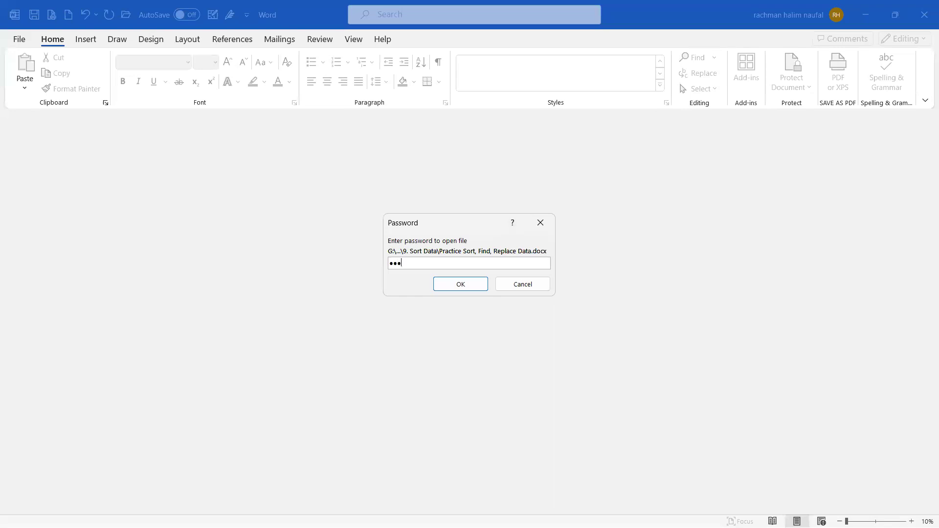
key(Return)
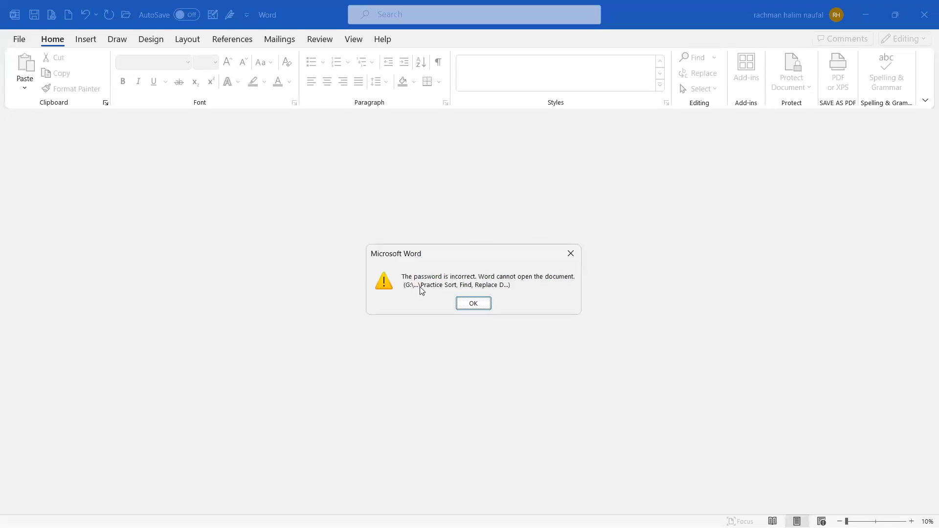
click(474, 303)
click(926, 4)
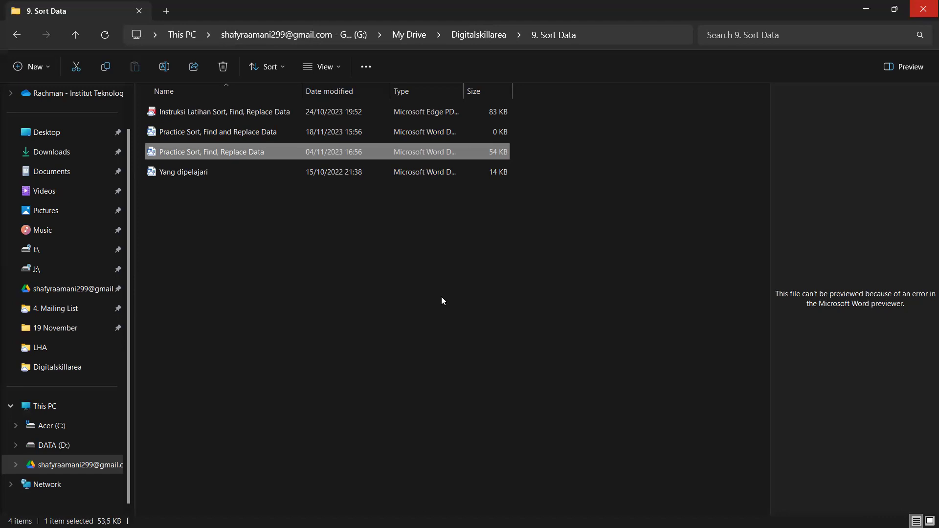
Step: Preview 'Yang dipelajari' in the Preview pane to view its numbered instruction list
click(358, 171)
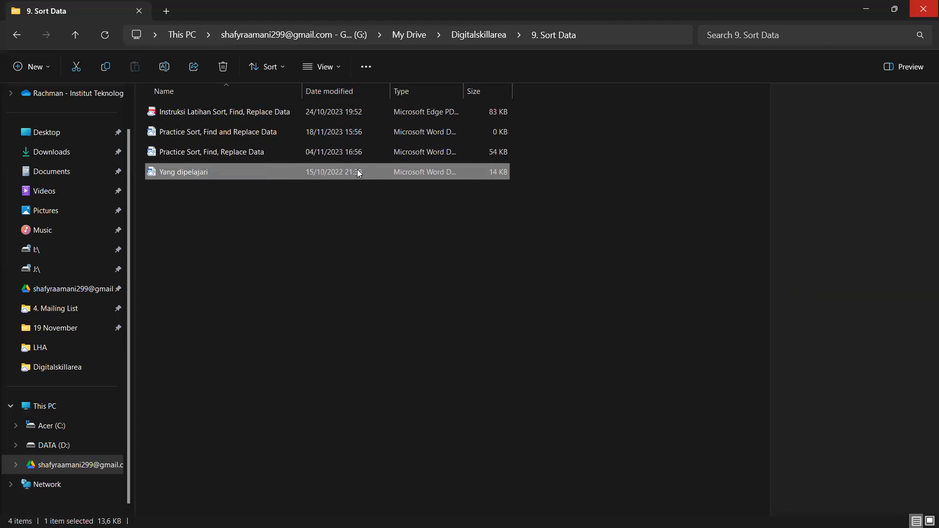
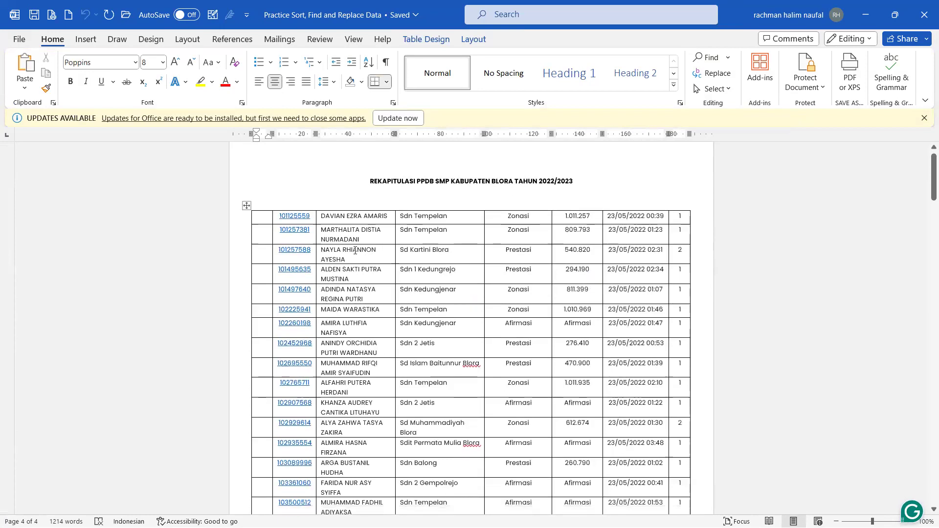
Step: Select various cells of the PPDB recap table, ending with the entire first row
drag(336, 214, 334, 309)
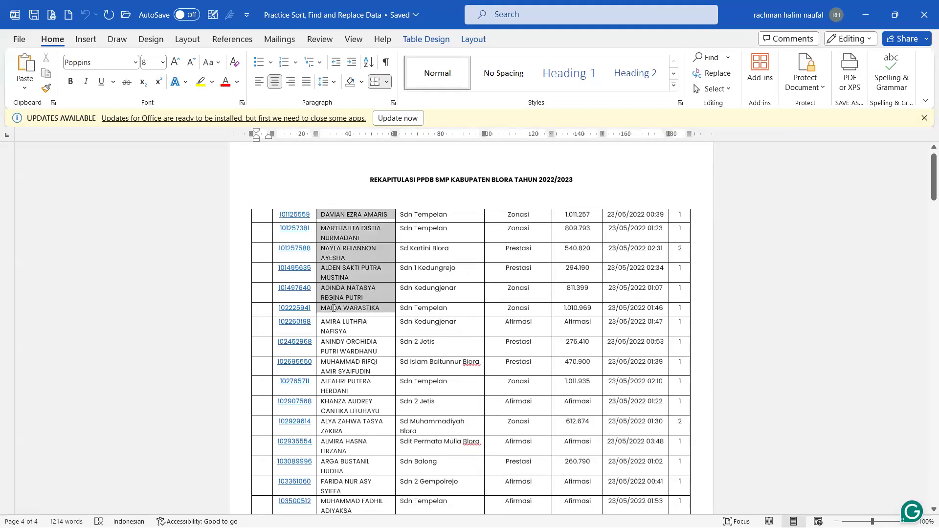
click(416, 342)
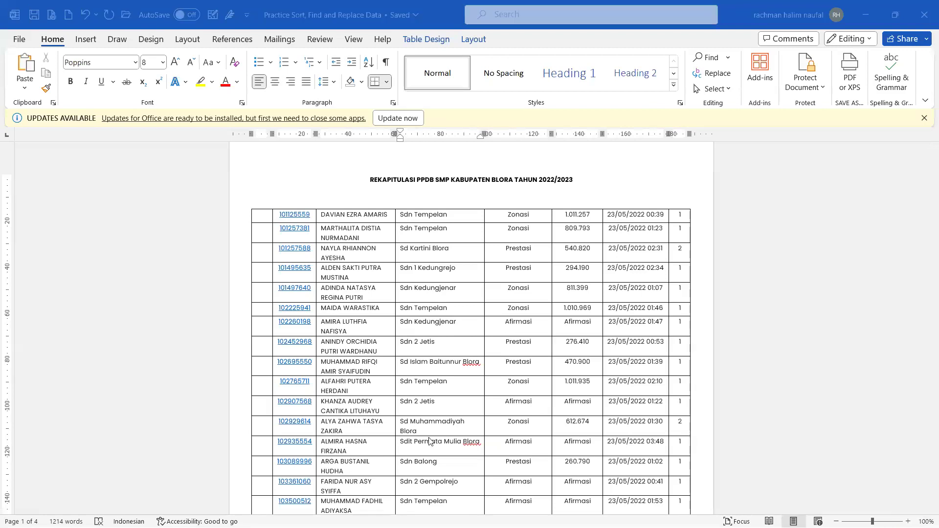
click(264, 217)
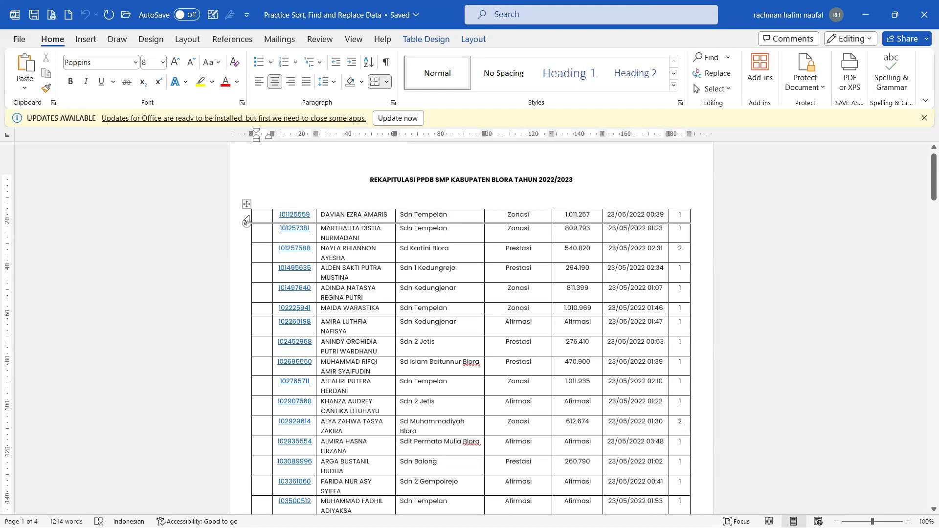
drag(262, 215, 676, 211)
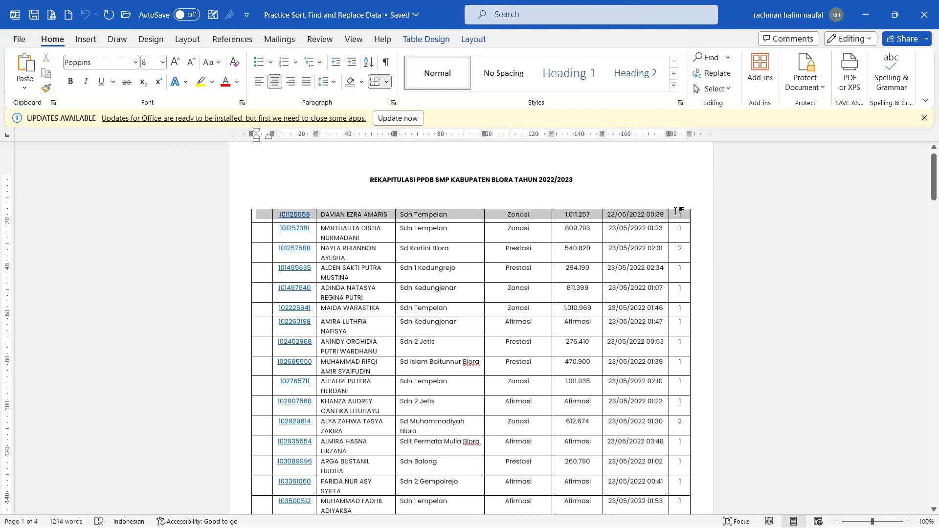
drag(517, 215, 495, 442)
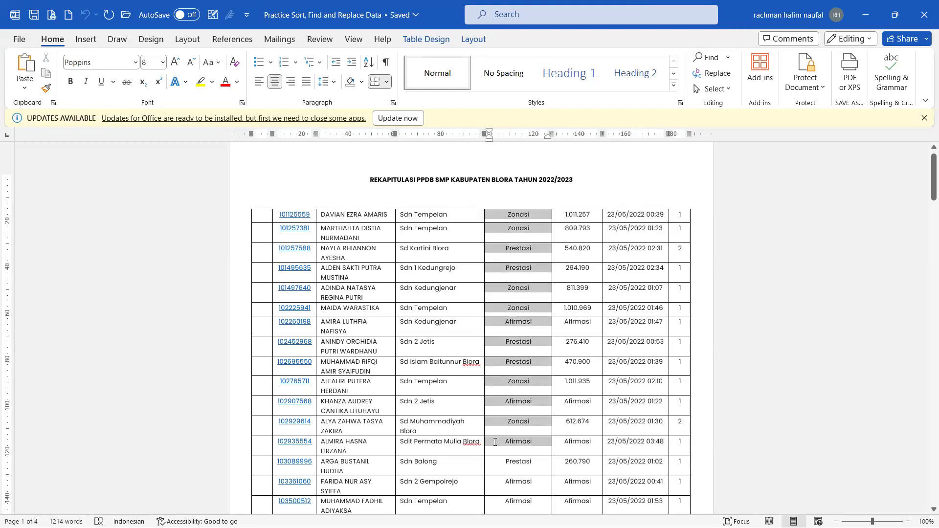
click(417, 215)
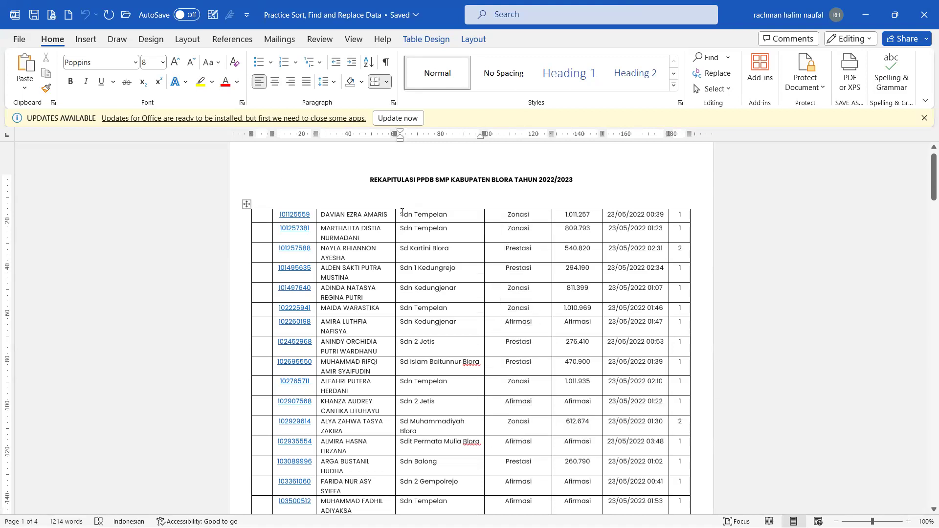
drag(401, 215, 449, 217)
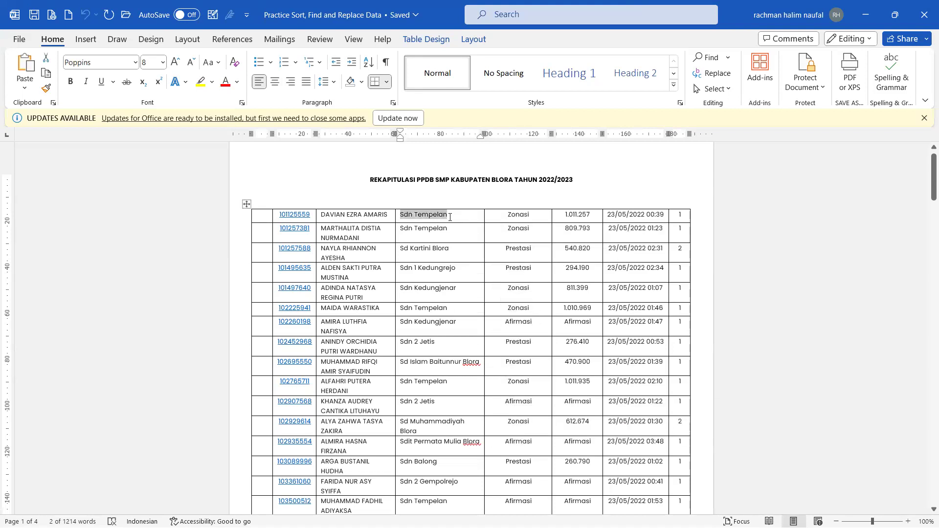
click(450, 216)
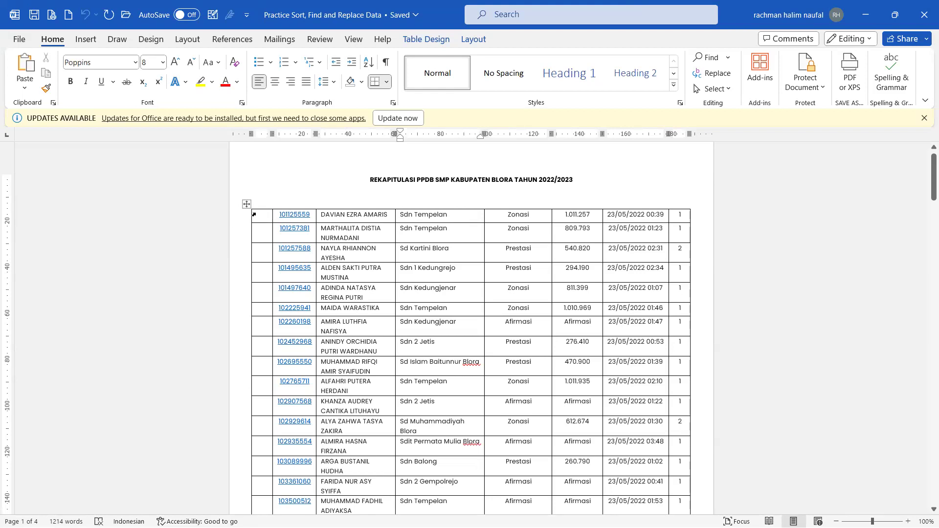
drag(260, 214, 679, 219)
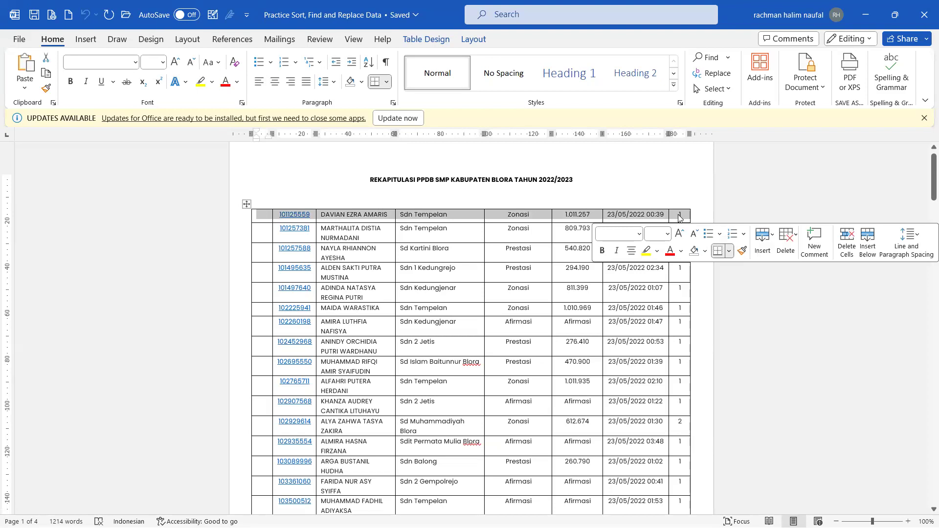
Step: Insert an empty row above the table's first entry and place the caret in it
right_click(680, 218)
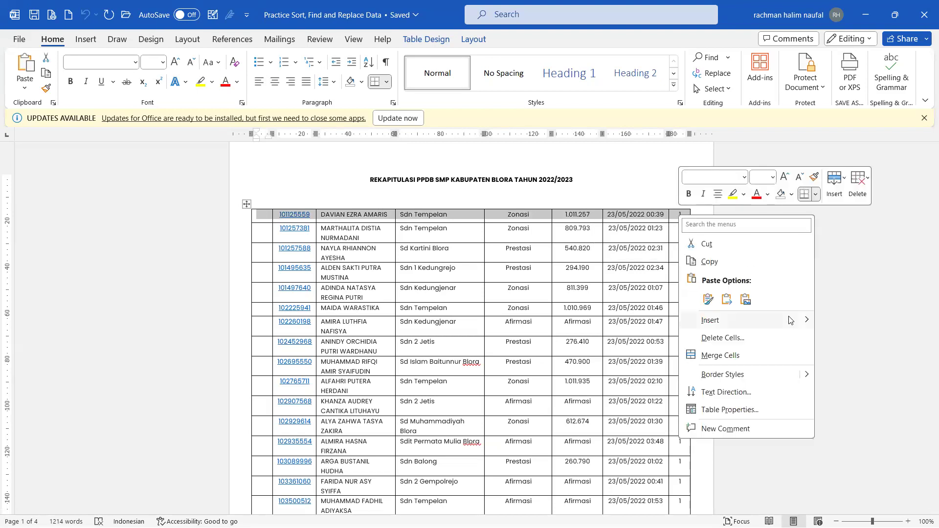
mouse_move(791, 322)
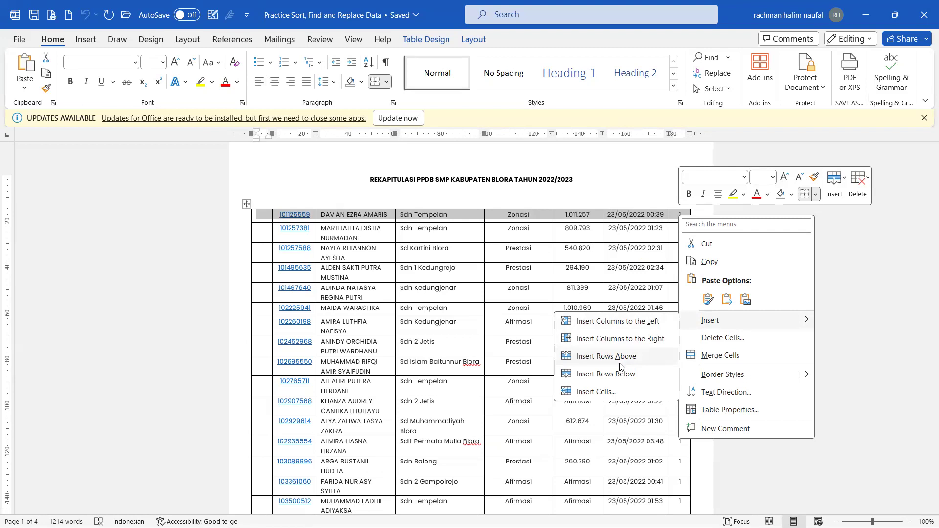
click(346, 279)
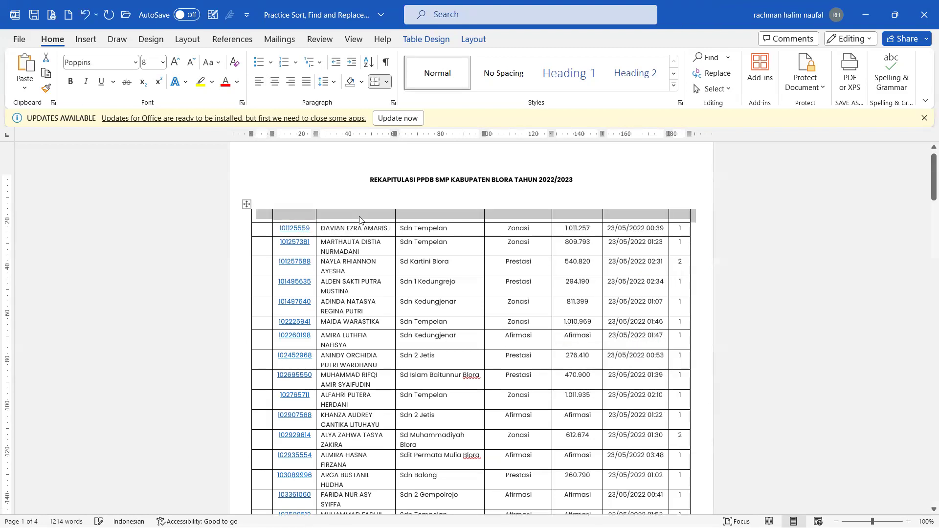
click(360, 220)
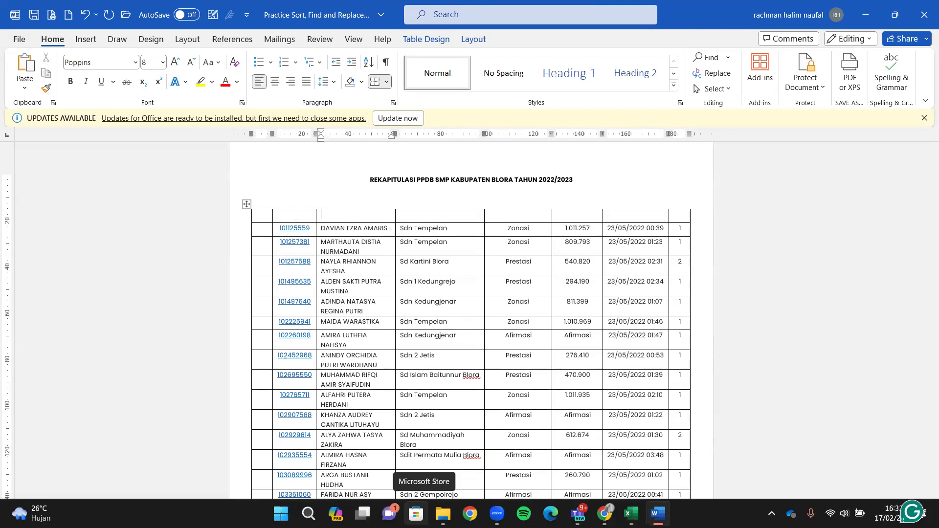
Step: Insert an empty row below a registrant row further down, then undo it
drag(271, 377, 685, 378)
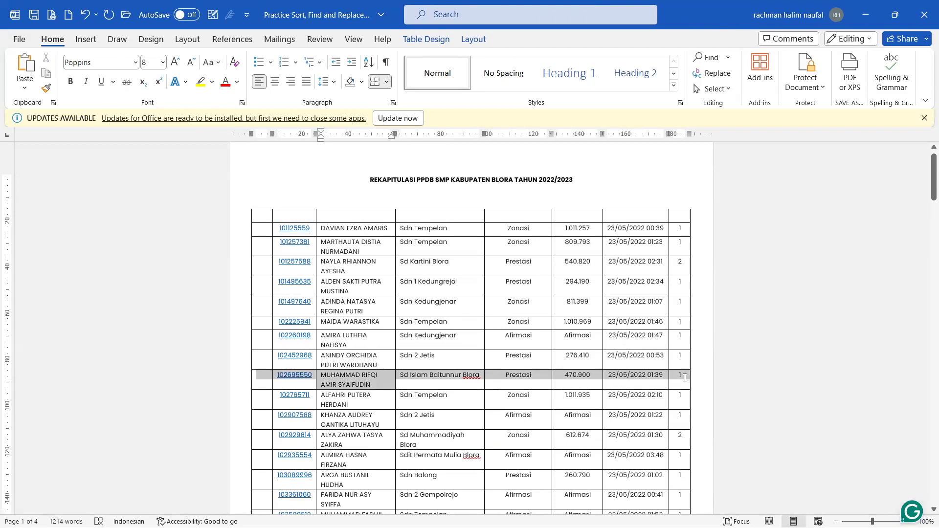
right_click(685, 378)
mouse_move(718, 261)
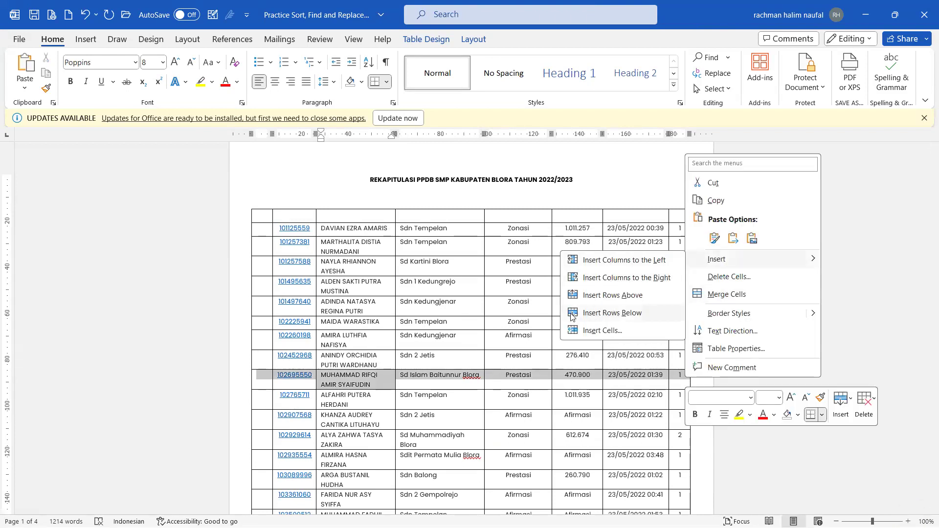
click(612, 313)
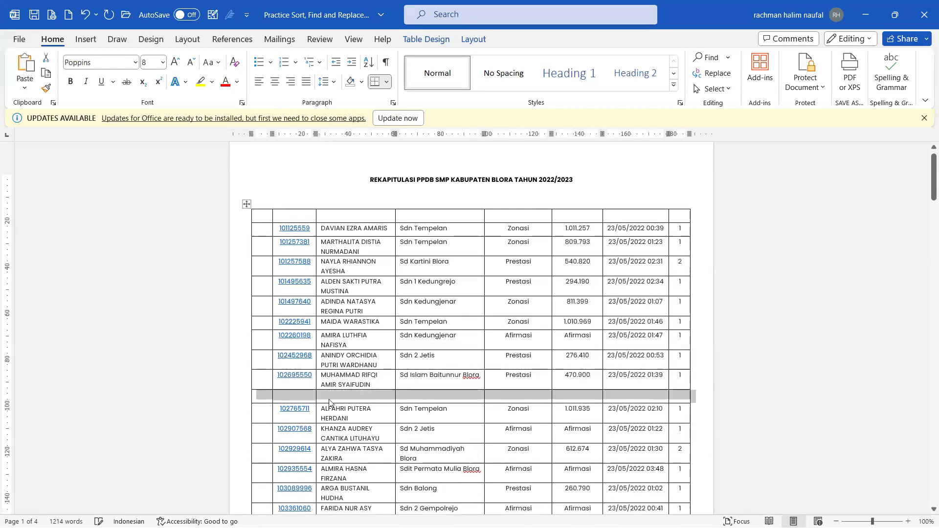
click(331, 397)
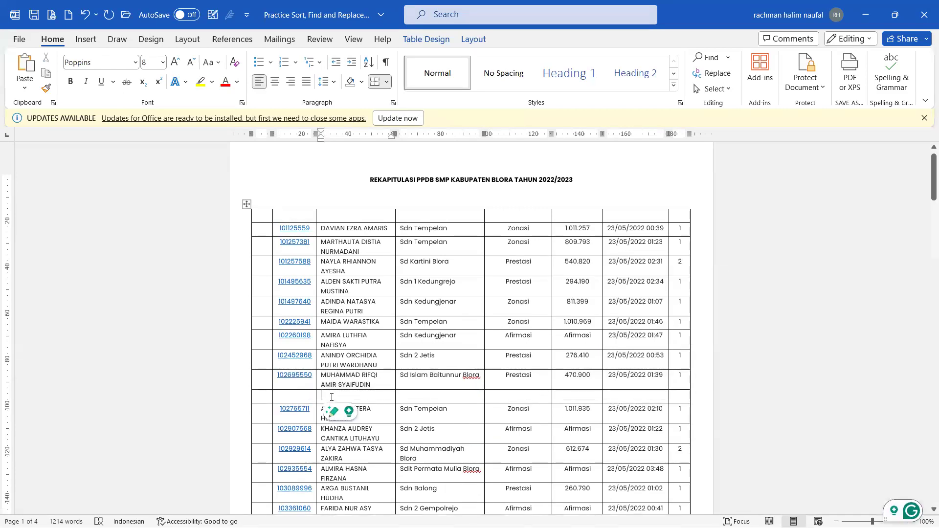
key(ctrl+z)
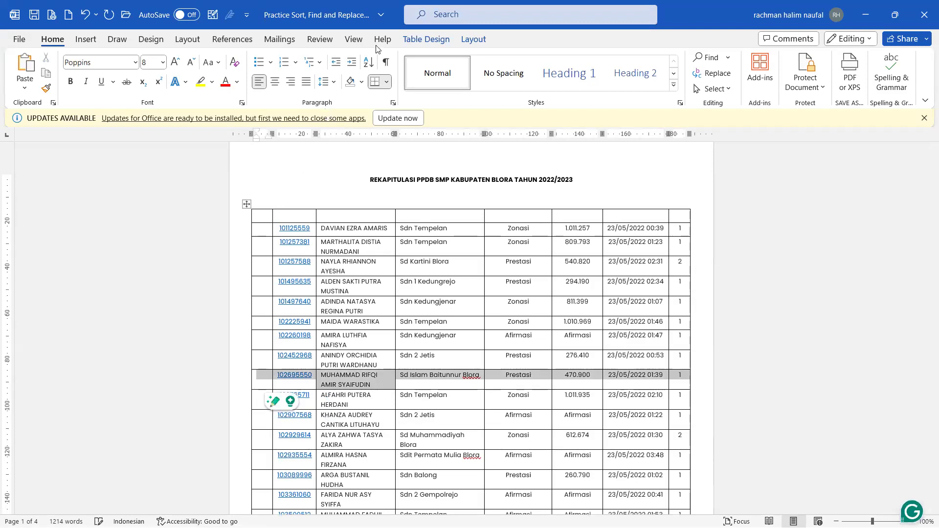
click(426, 39)
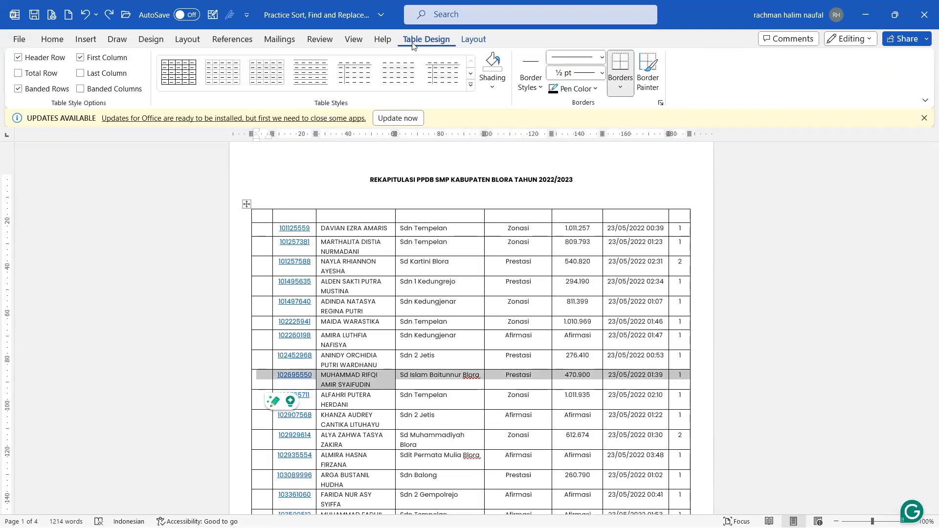
Step: Fill the first header cells with No, NISN, Nama Siswa and Asal Sekolah
click(472, 39)
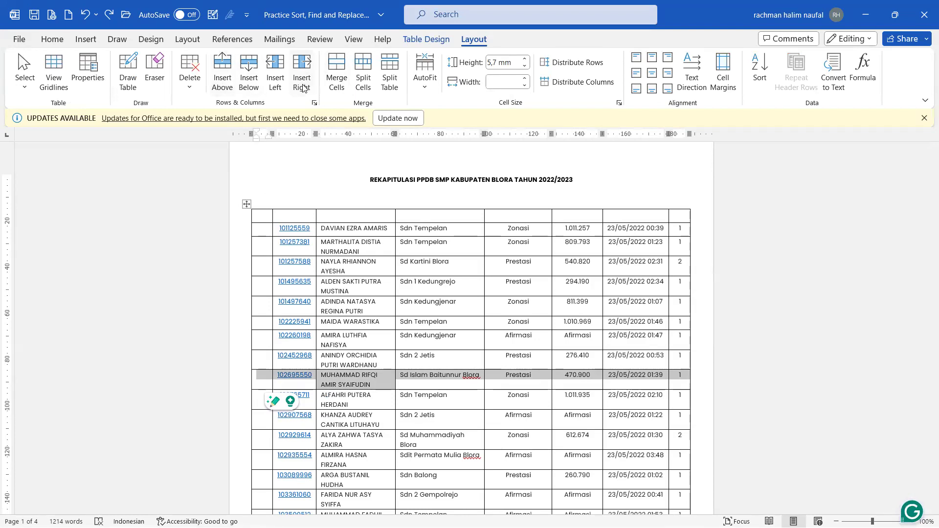
click(258, 218)
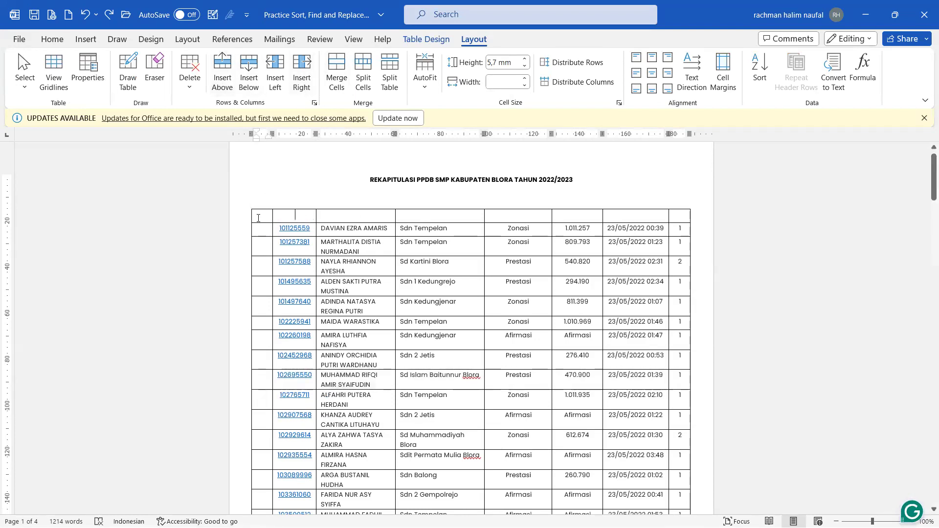
text(No)
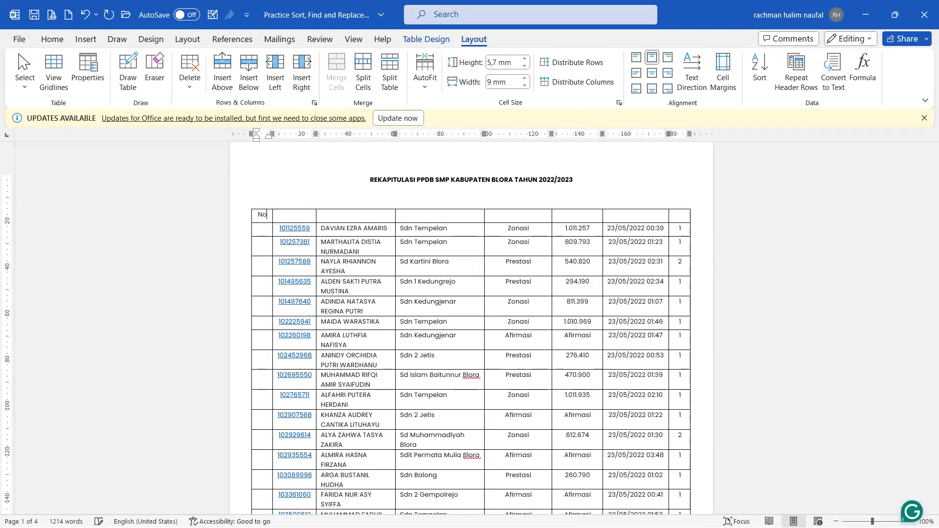
key(Tab)
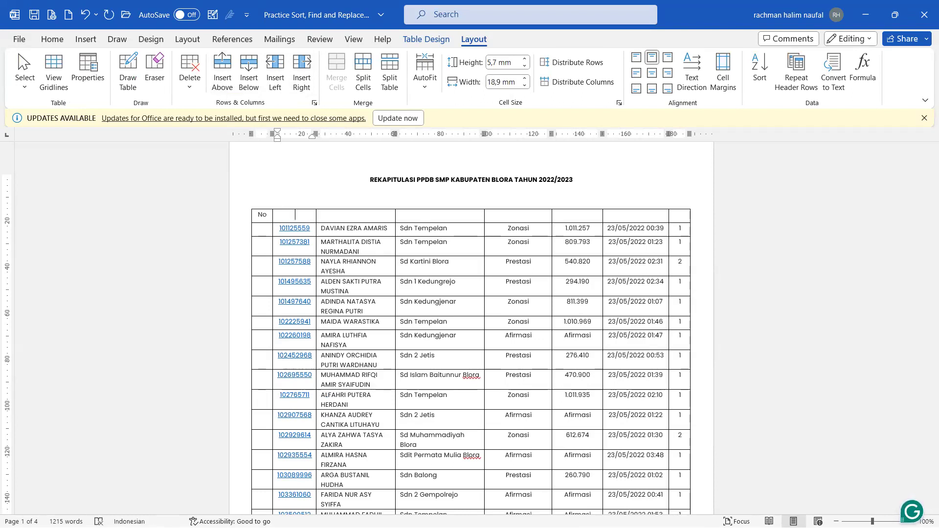
key(Caps_Lock)
text(NISN)
key(Caps_Lock)
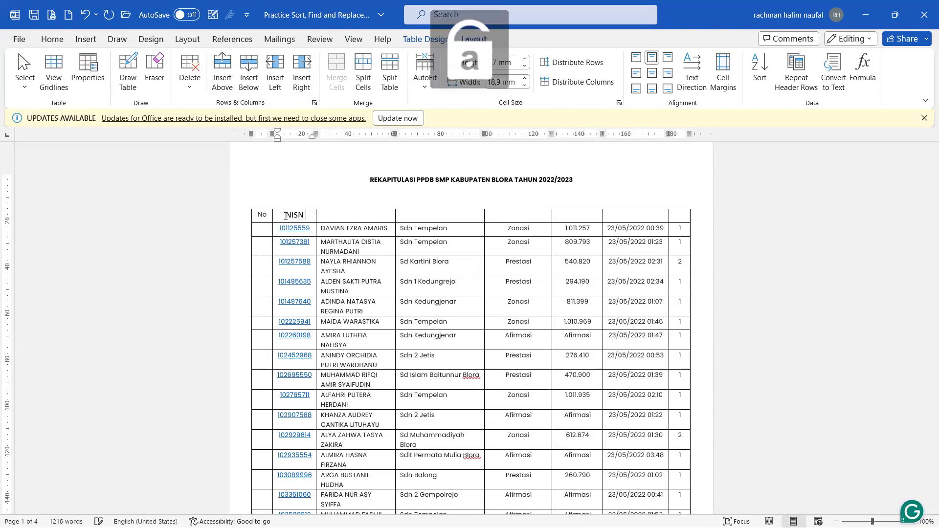
key(Tab)
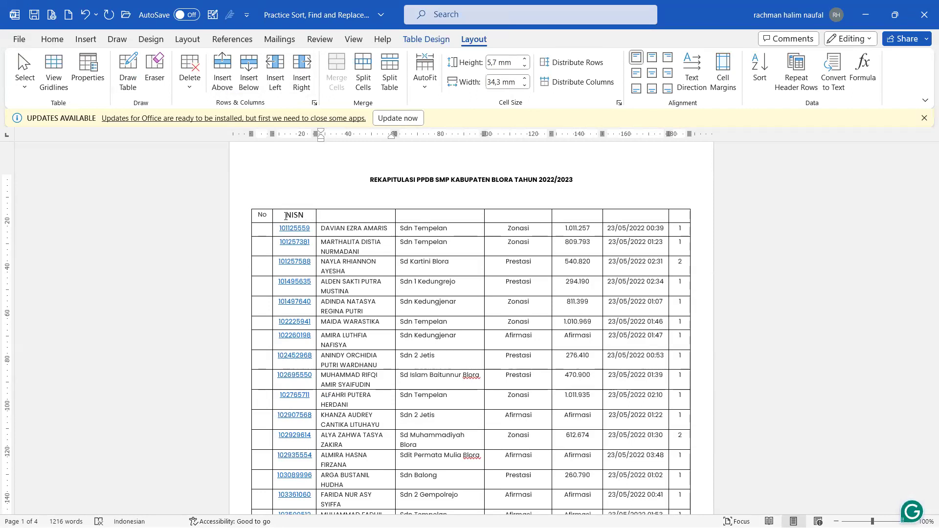
text(Nama Siswa)
key(Tab)
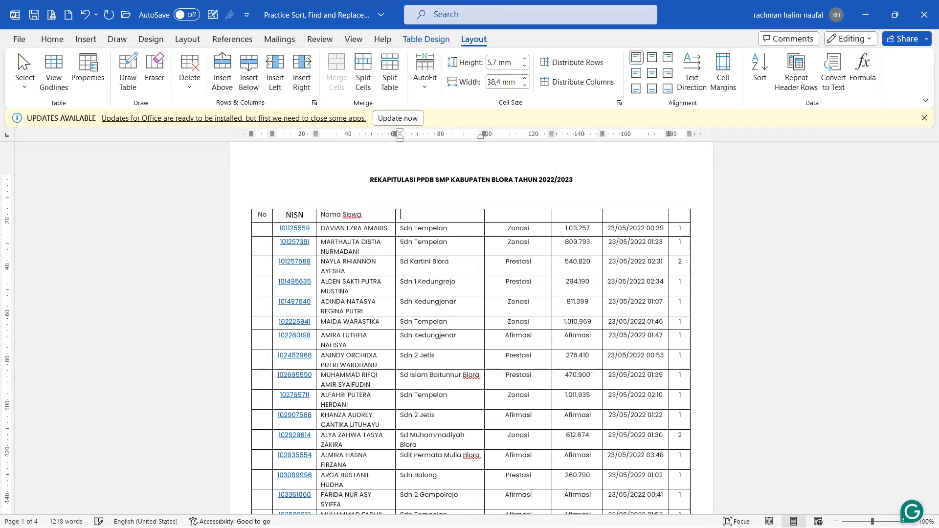
text(Asal Sekolah)
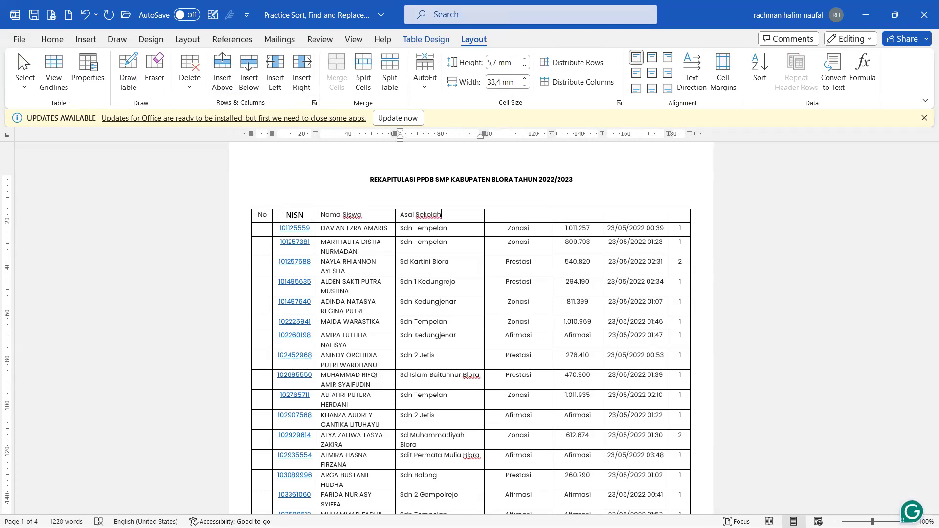
Step: Add the headings Sistem, Total Nilai, Tanggal Pendaftaran (fixing its typo) and Pil
key(Tab)
text(Sistem )
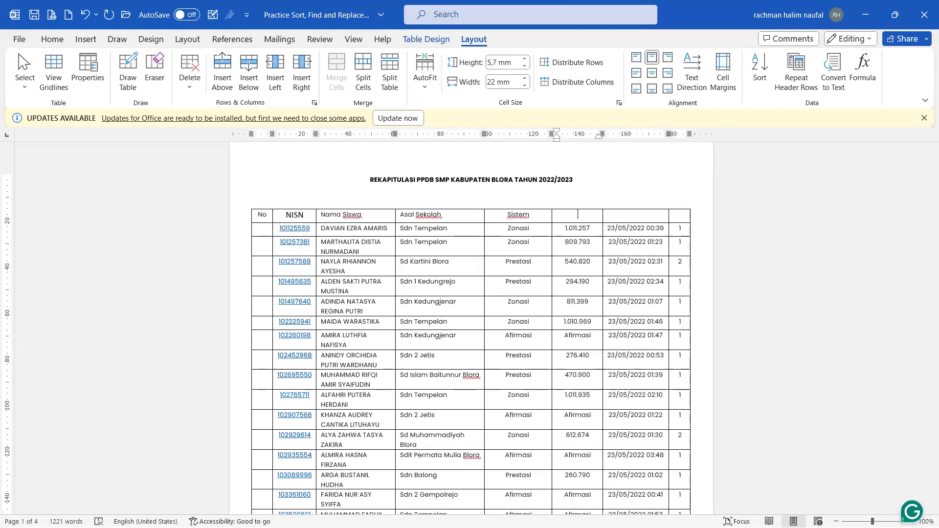
text(Total Nilai)
key(Tab)
text(Tan)
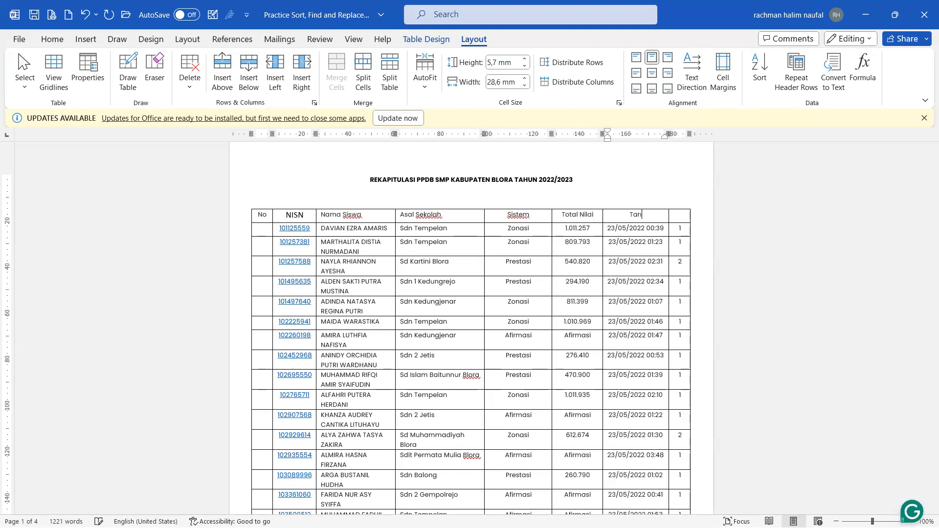
text(ggal Pendaftarea)
key(BackSpace)
key(BackSpace)
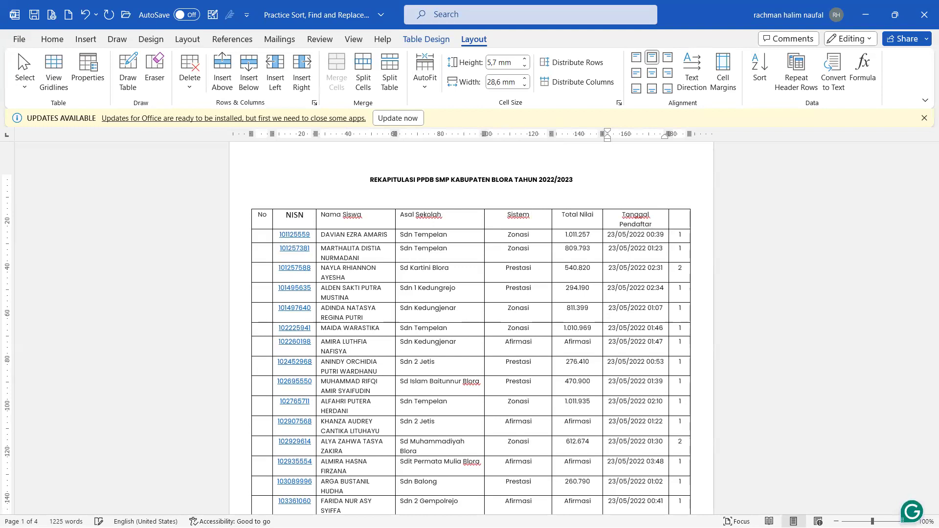
text(an)
key(Tab)
text(Pil)
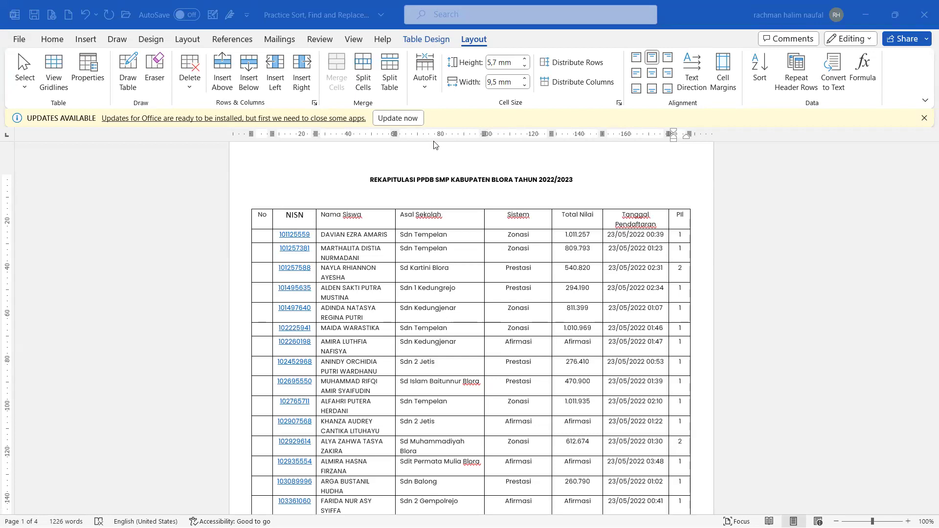
mouse_move(422, 525)
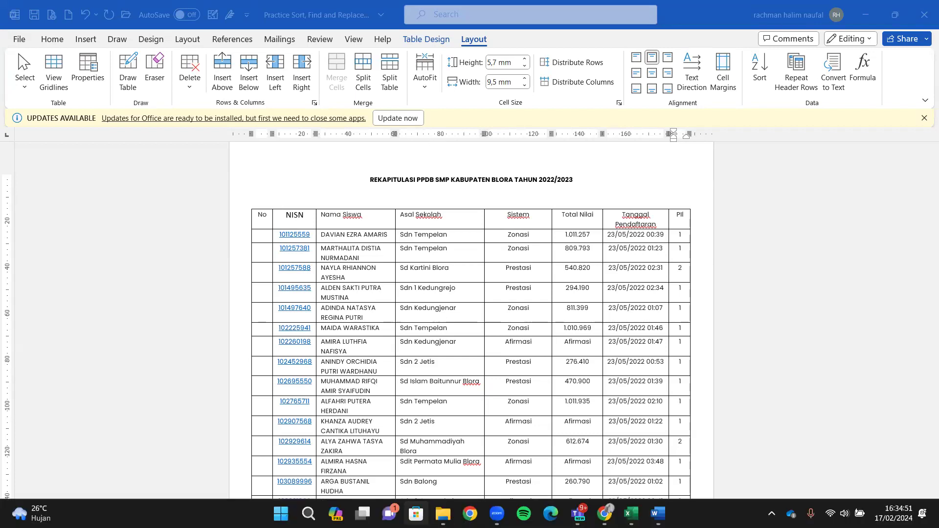
click(444, 509)
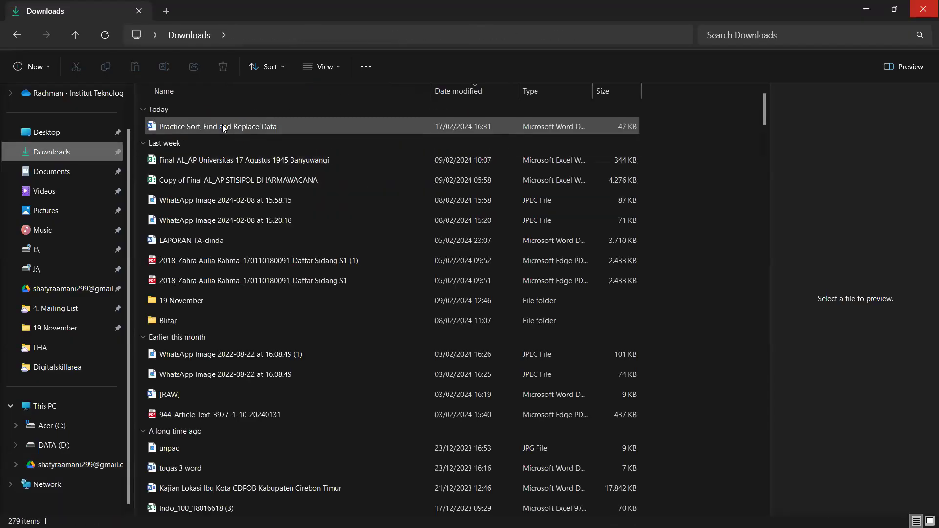
click(224, 125)
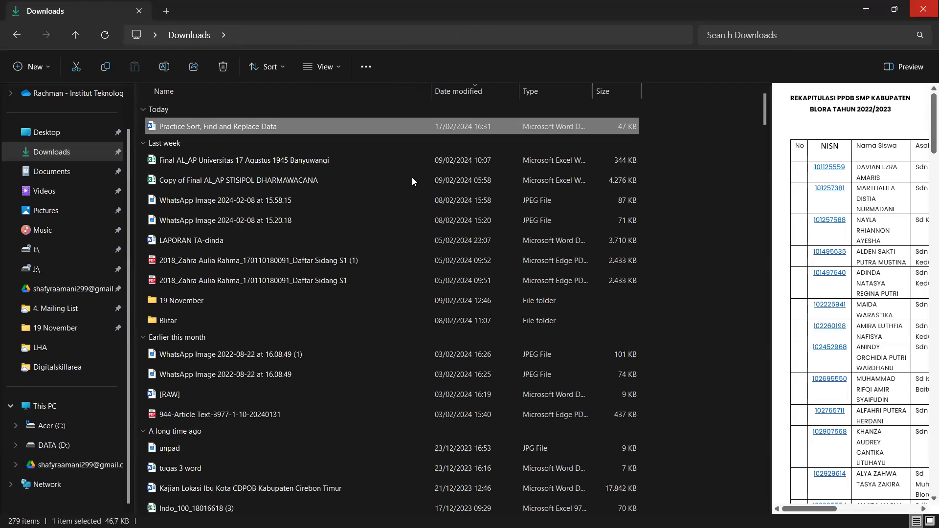
drag(235, 127, 409, 168)
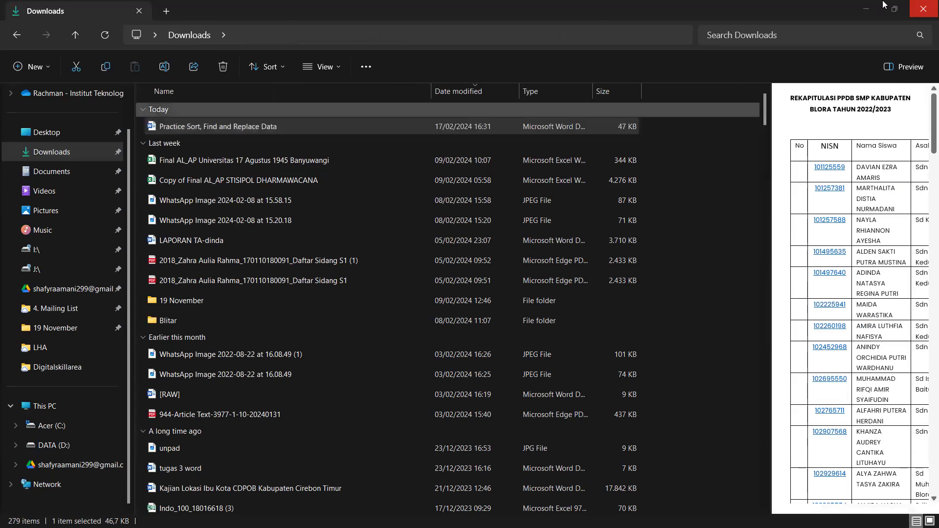
click(860, 4)
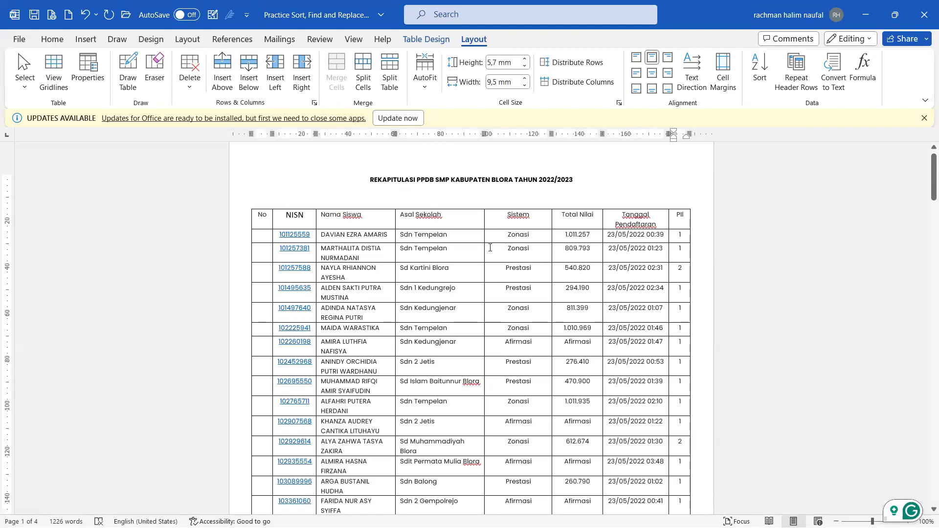
Step: Move the insertion point through the header cells into the first No cell
click(413, 224)
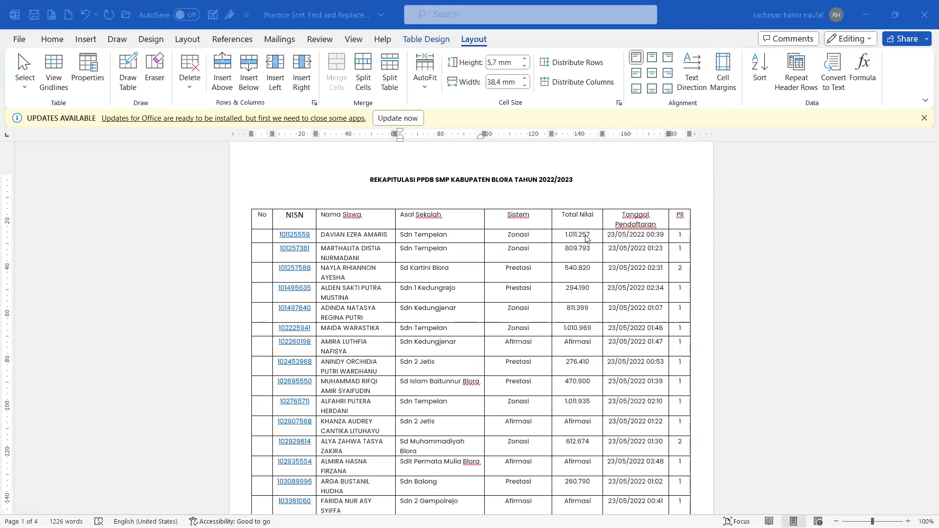
click(414, 218)
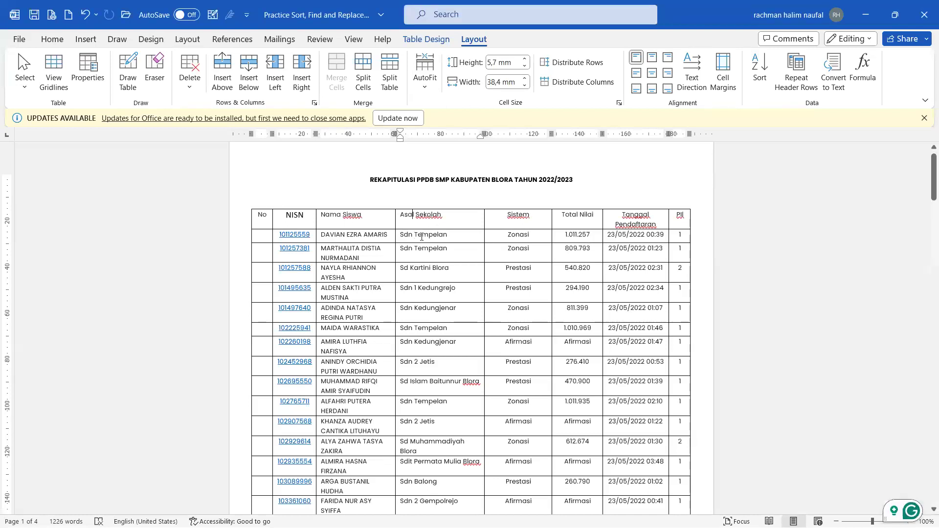
click(683, 217)
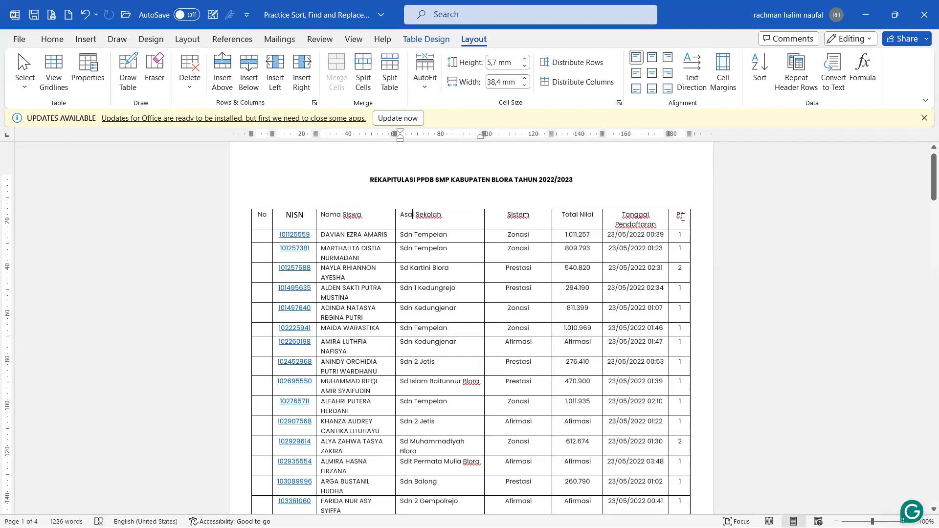
click(261, 235)
scroll(262, 235, down, 1)
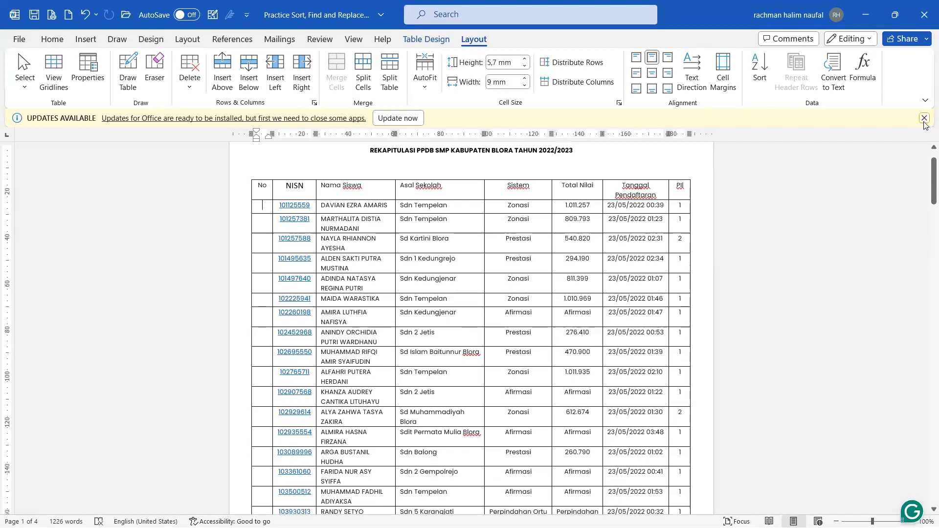
Step: Dismiss the updates notification, type 1–5 down the No column, then undo the numbers
click(924, 118)
drag(256, 120, 253, 124)
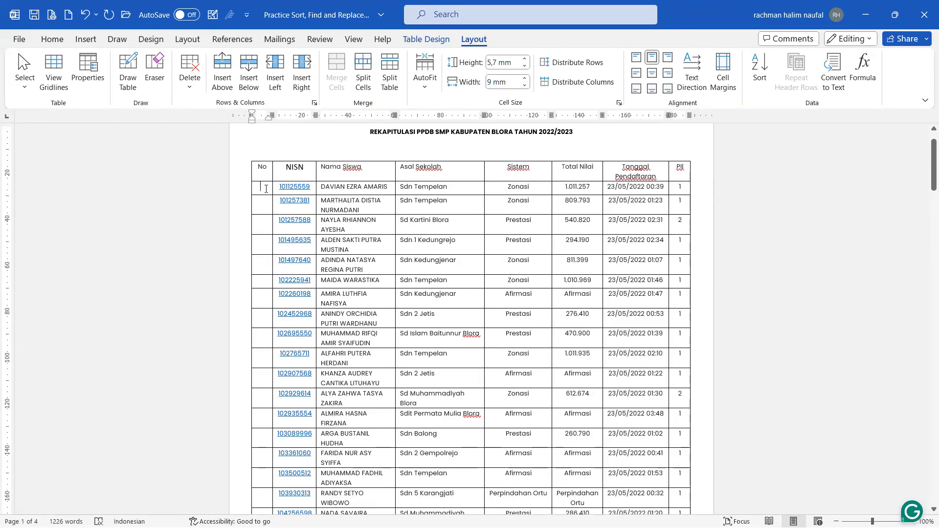
text(1)
key(Down)
text(2)
key(Down)
text(3)
key(Down)
text(4)
key(Down)
text(5)
key(Down)
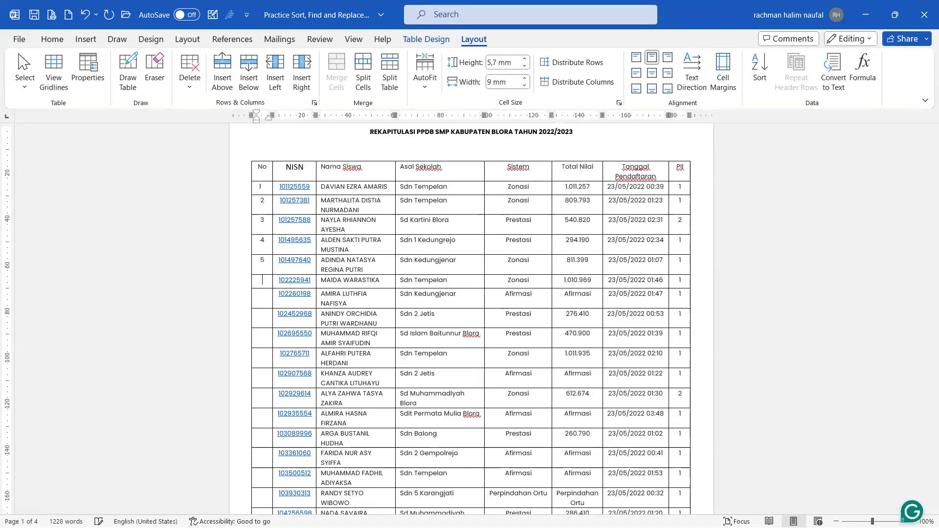
key(ctrl+z)
key(ctrl+z)
key(ctrl+z)
key(ctrl+z)
key(ctrl+z)
Step: Give the No cells a First line special indent of 0 in the Paragraph settings
scroll(256, 264, down, 20)
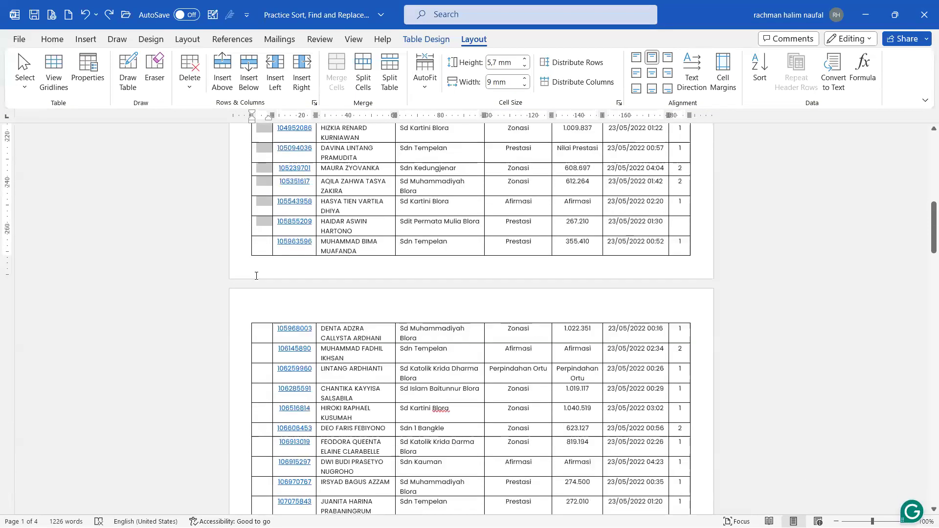
scroll(257, 276, down, 20)
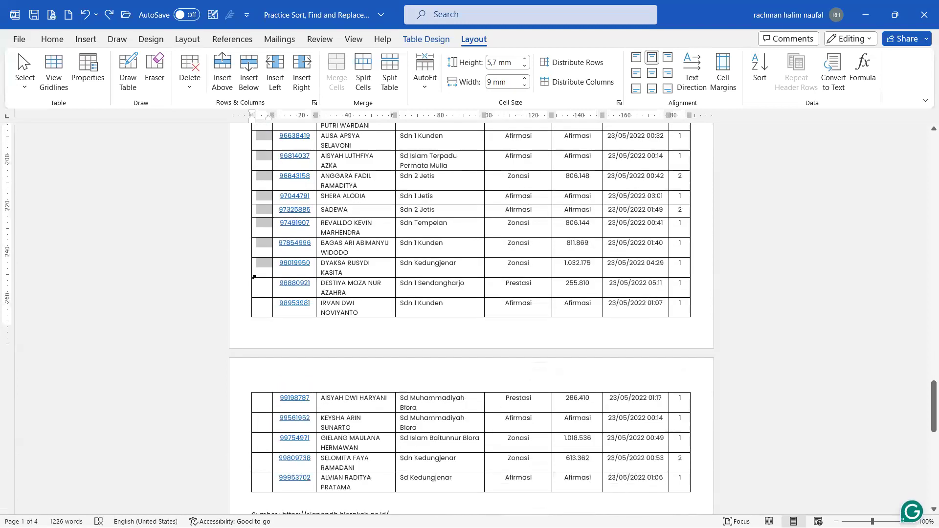
click(52, 39)
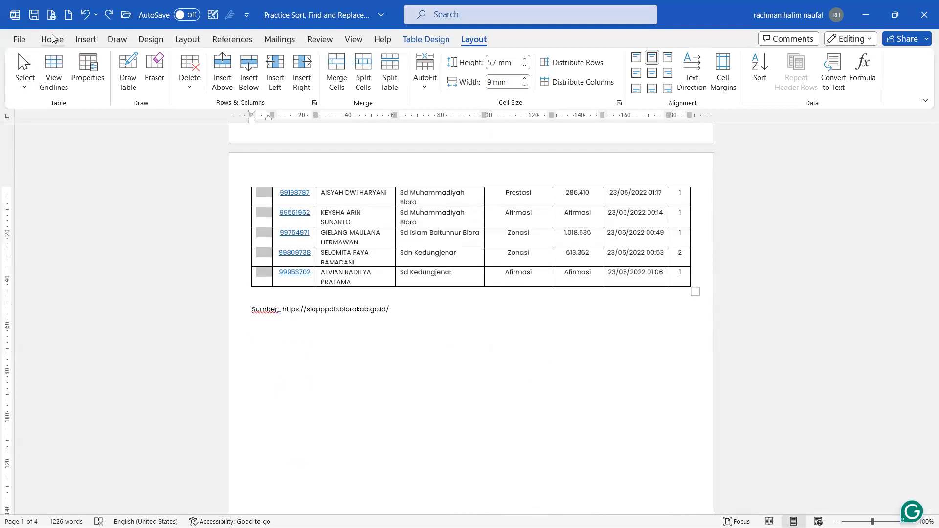
click(393, 102)
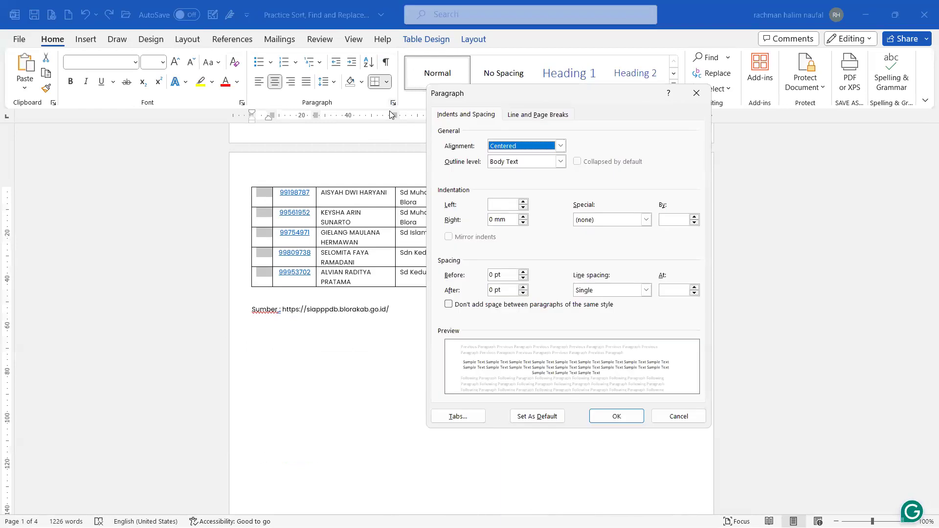
click(609, 220)
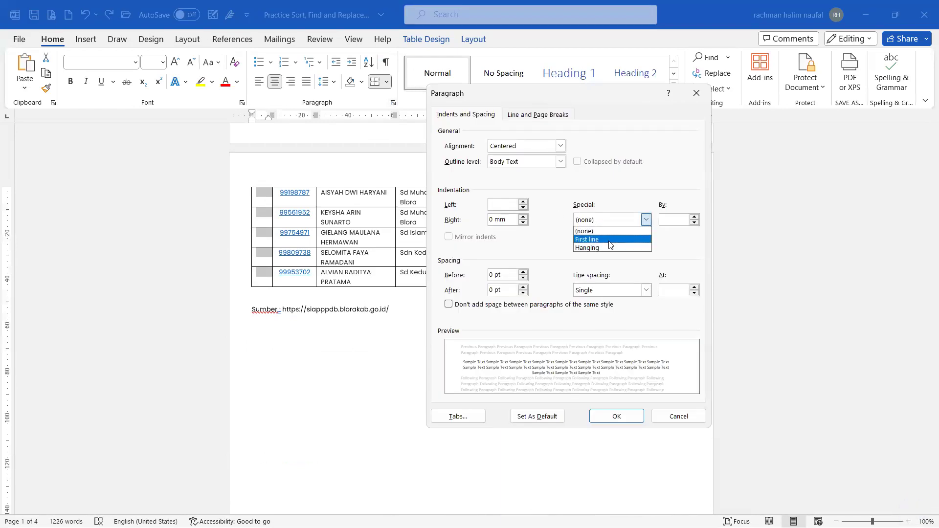
click(607, 235)
double_click(675, 223)
text(0)
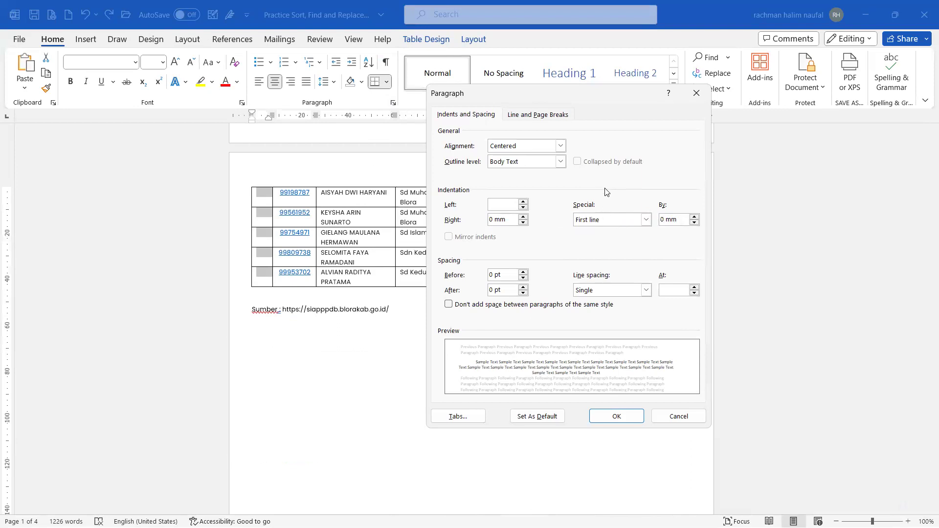
click(622, 414)
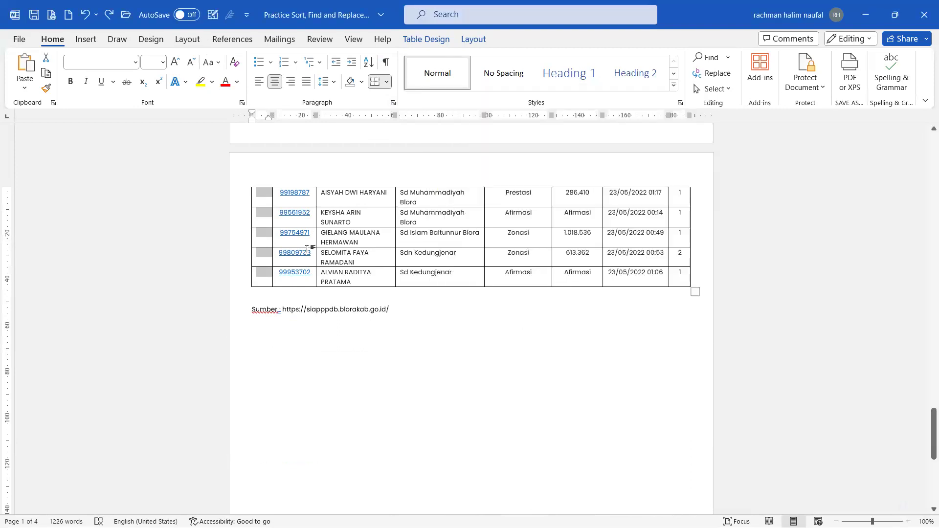
Step: Open the Numbering styles list from the Home ribbon
scroll(270, 248, up, 1)
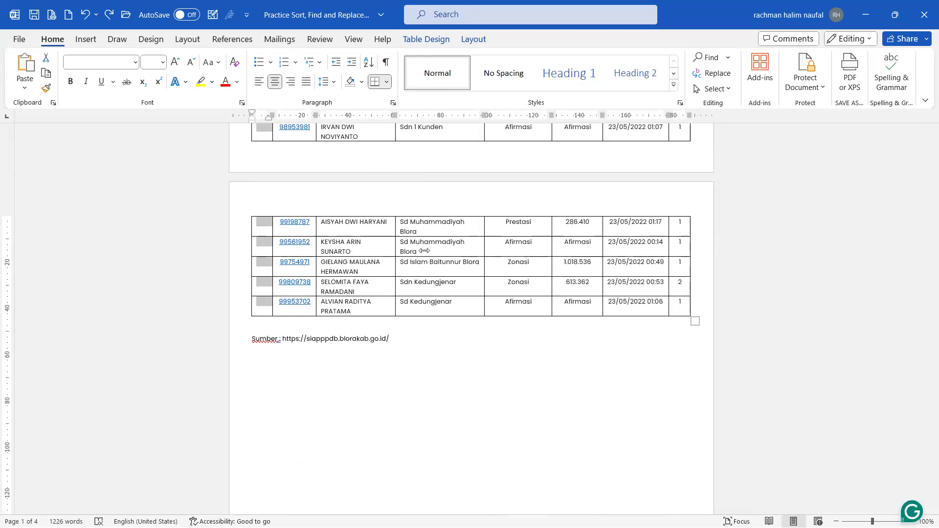
scroll(298, 63, up, 8)
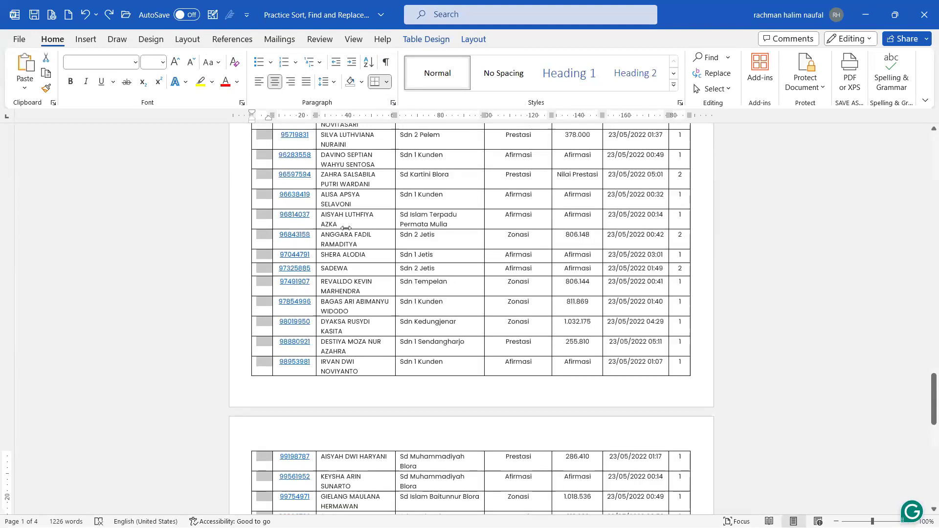
click(296, 64)
scroll(292, 89, up, 8)
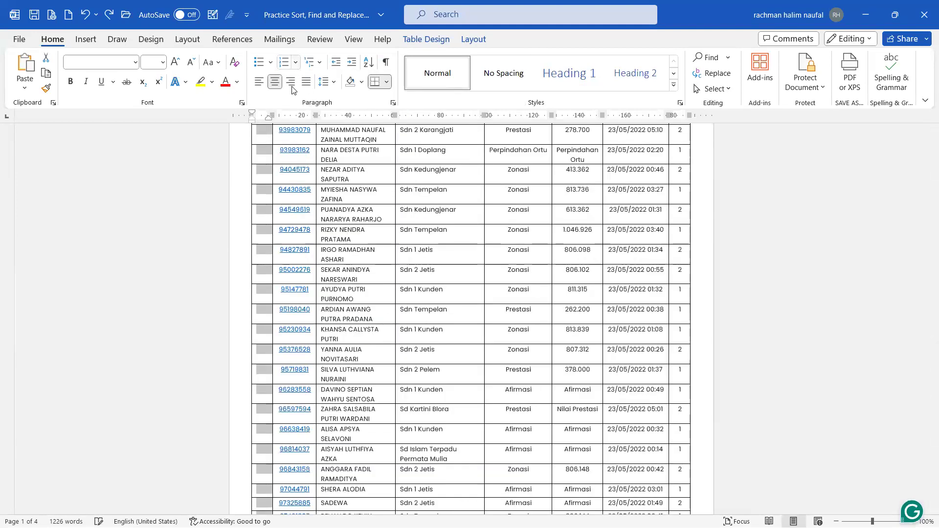
click(296, 63)
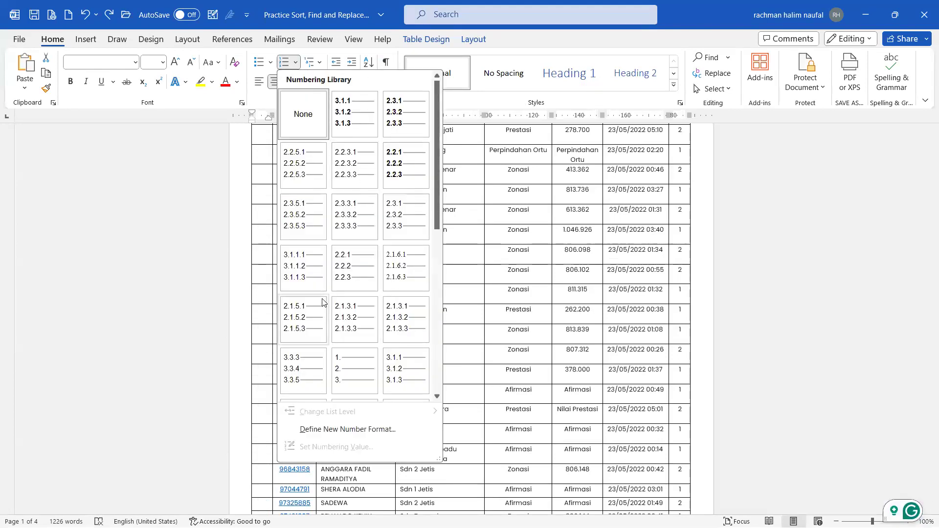
Step: Apply 1. 2. 3. numbering to the No column
click(354, 357)
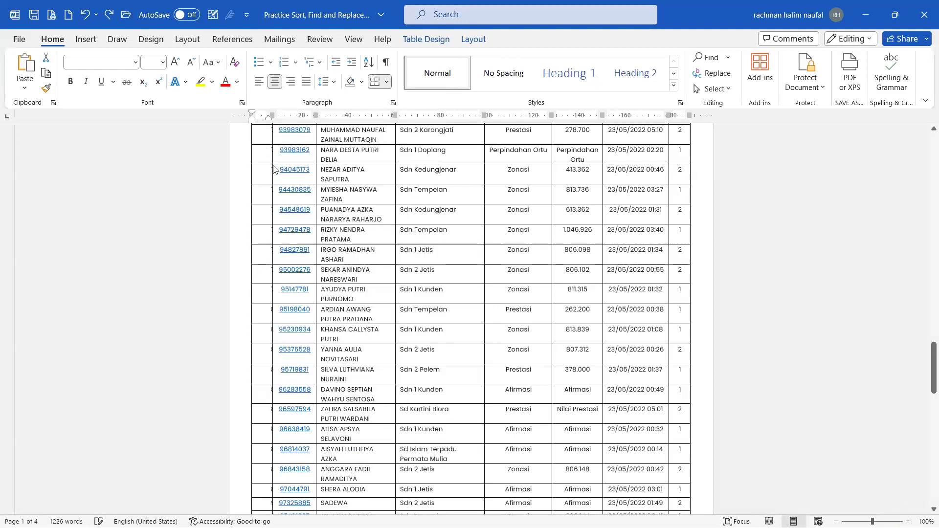
scroll(272, 167, up, 5)
scroll(272, 168, up, 15)
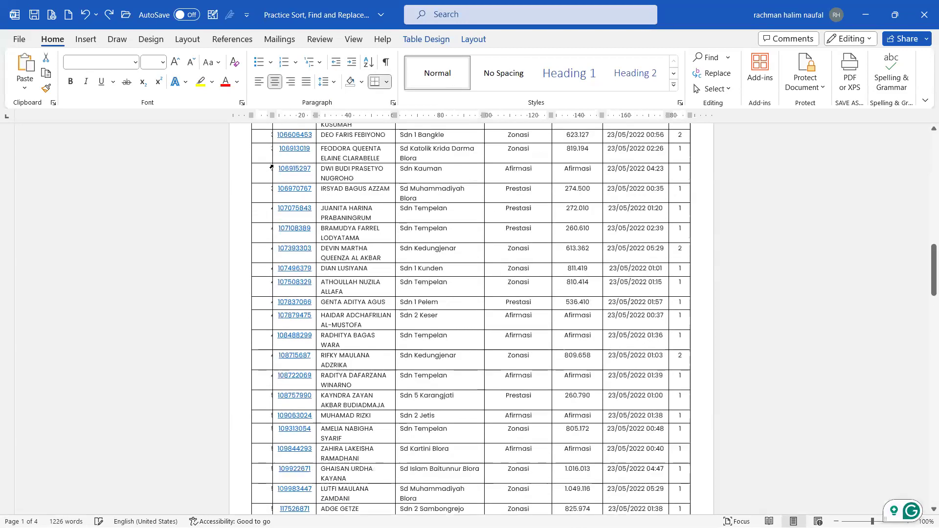
scroll(273, 167, up, 4)
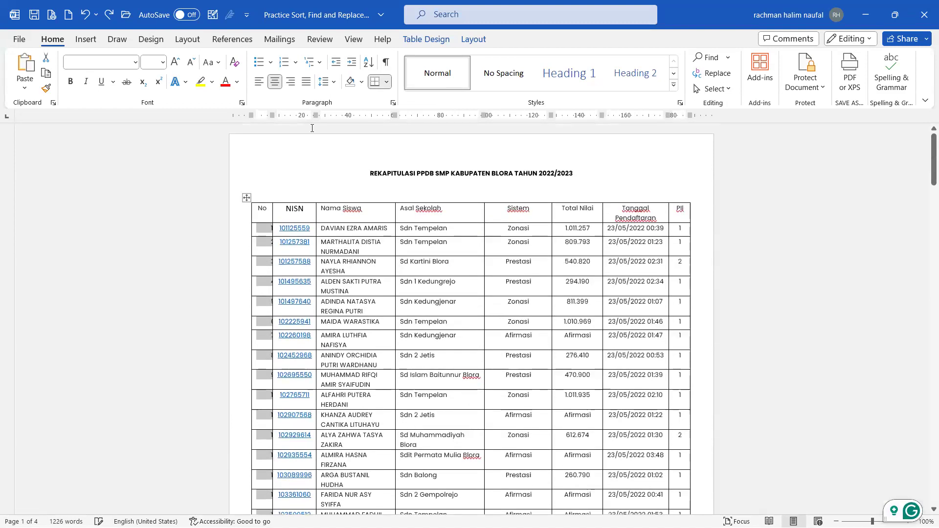
Step: Set inside and outside indents to 0 with no special indent for the numbering
click(393, 104)
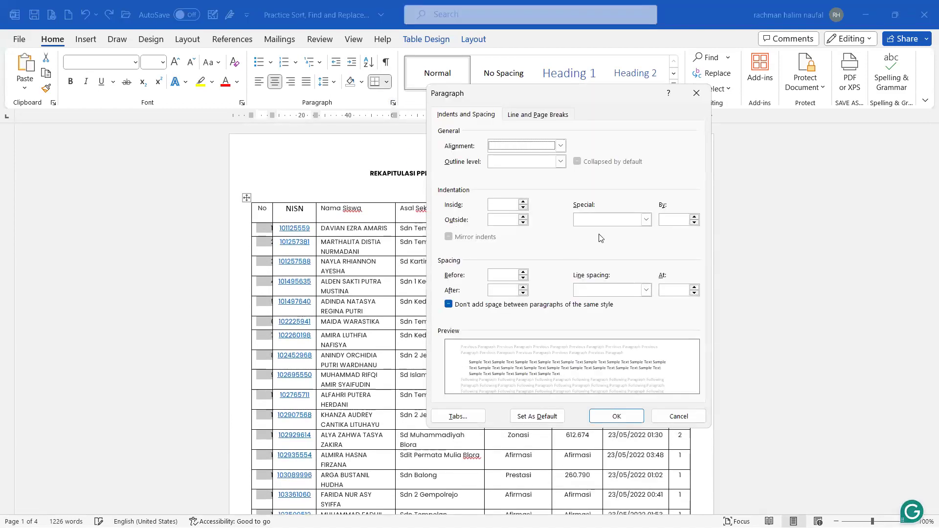
click(611, 222)
click(624, 232)
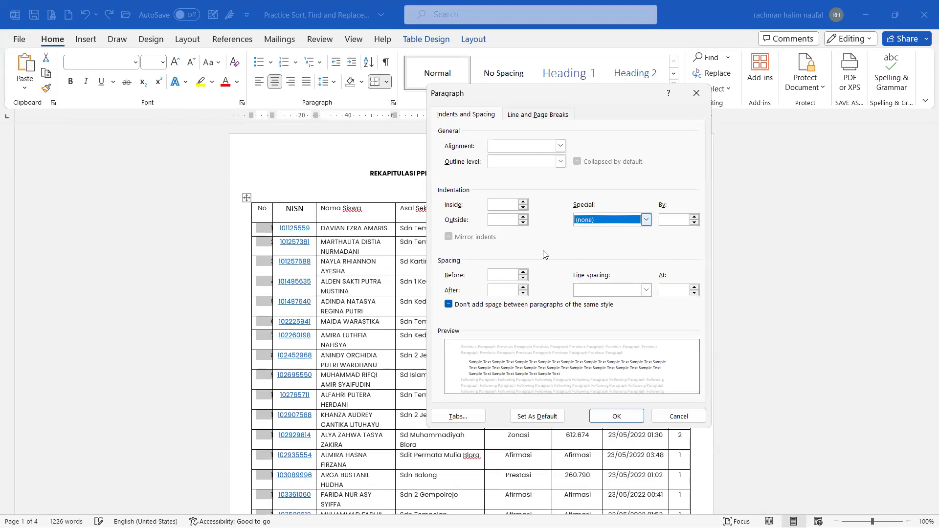
click(507, 206)
text(0)
click(507, 218)
text(0)
text(0)
click(500, 290)
text(0)
click(602, 291)
click(604, 291)
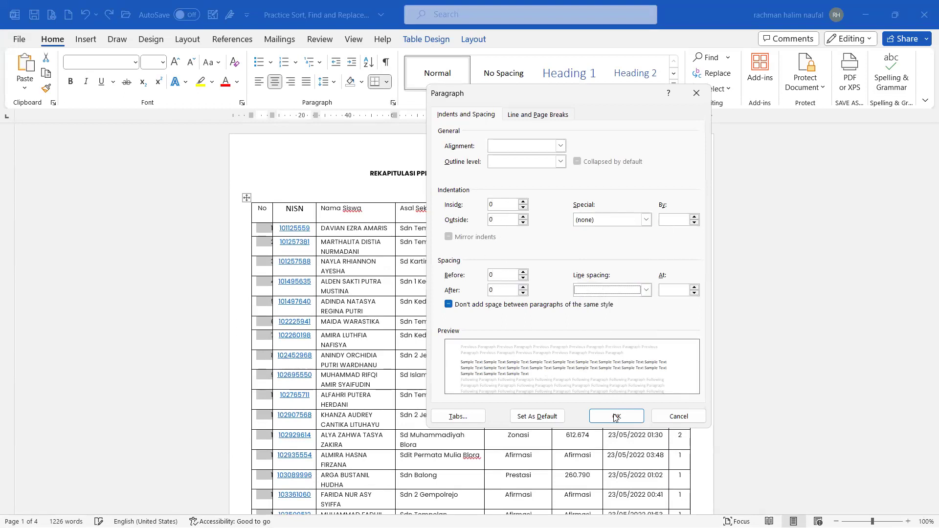
click(617, 416)
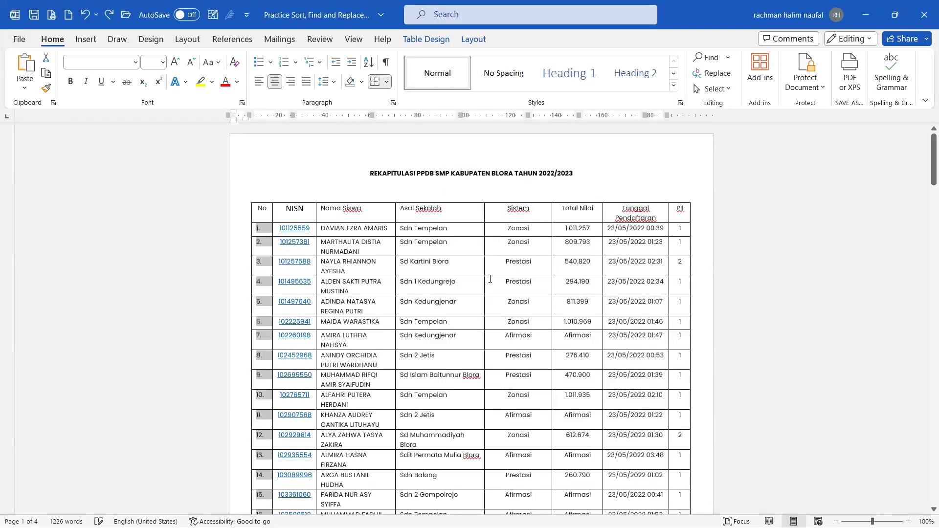
Step: Undo the zero-indent change to the numbering from within the table
scroll(490, 279, down, 1)
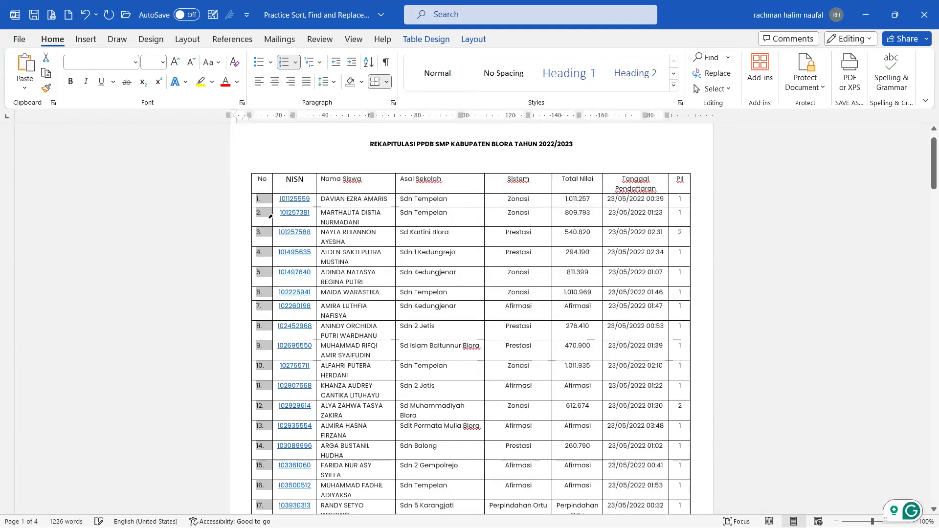
click(324, 265)
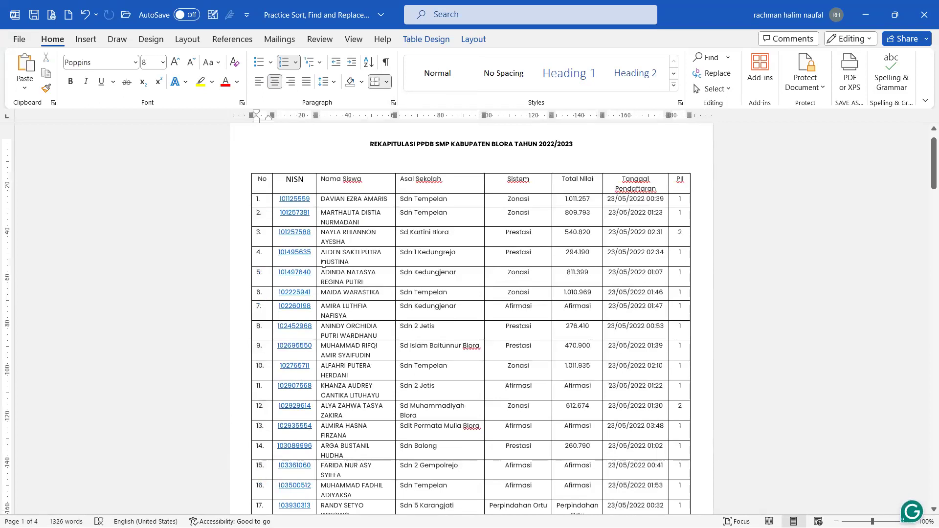
key(ctrl+z)
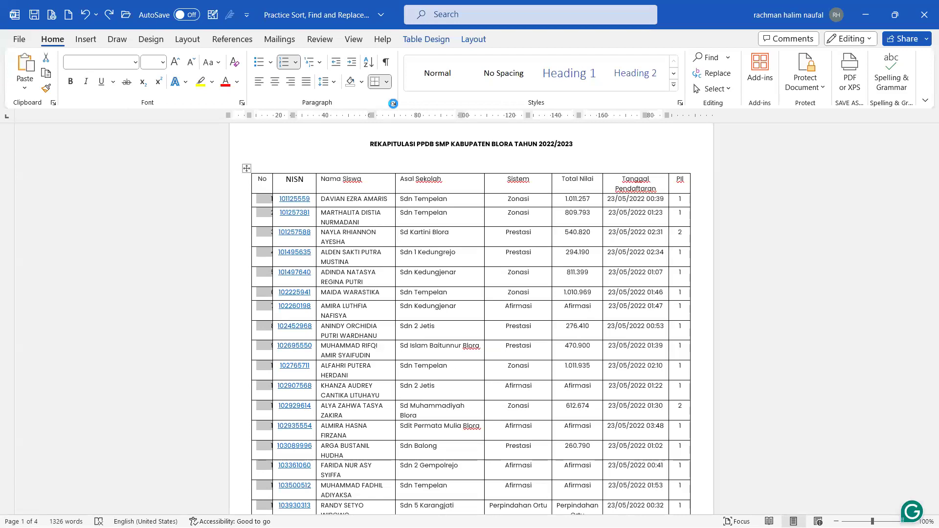
Step: Set spacing to 0 and a First line indent of 0 for the numbering paragraphs
click(392, 103)
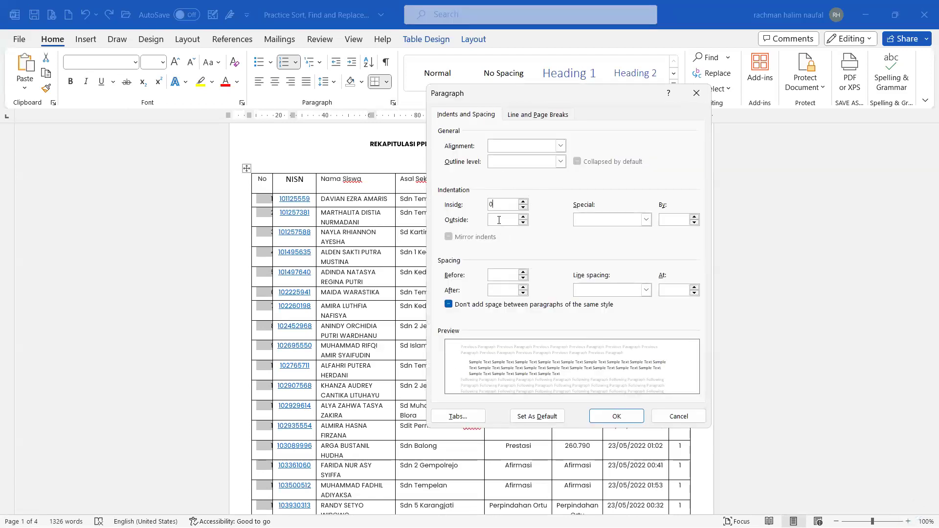
click(506, 276)
text(00)
click(608, 220)
click(606, 229)
click(606, 292)
click(607, 292)
click(663, 220)
text(0)
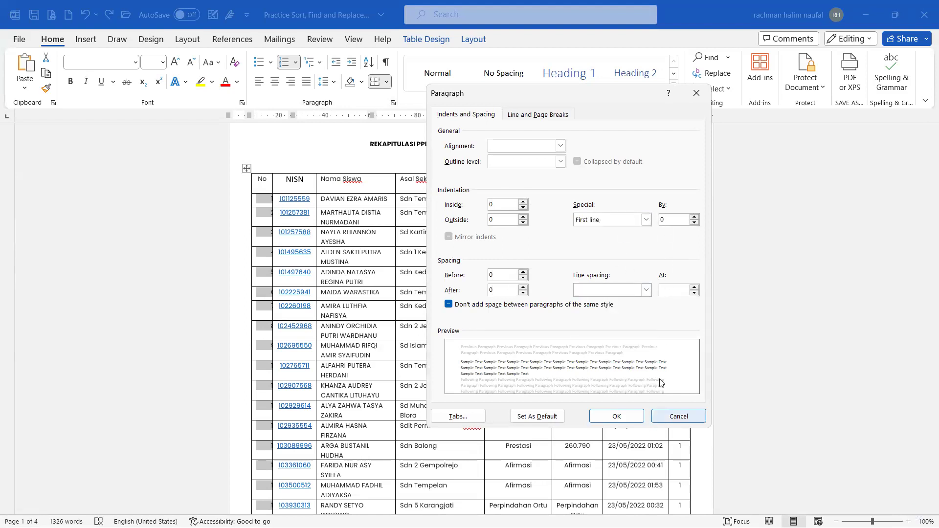
click(616, 416)
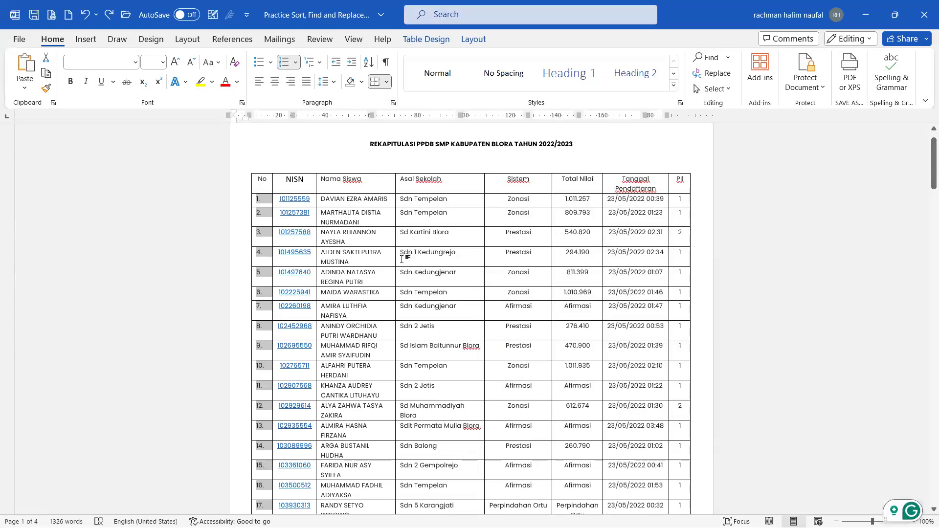
Step: Check the numbering down to row 100, then select the whole recap table
click(374, 274)
scroll(377, 330, down, 5)
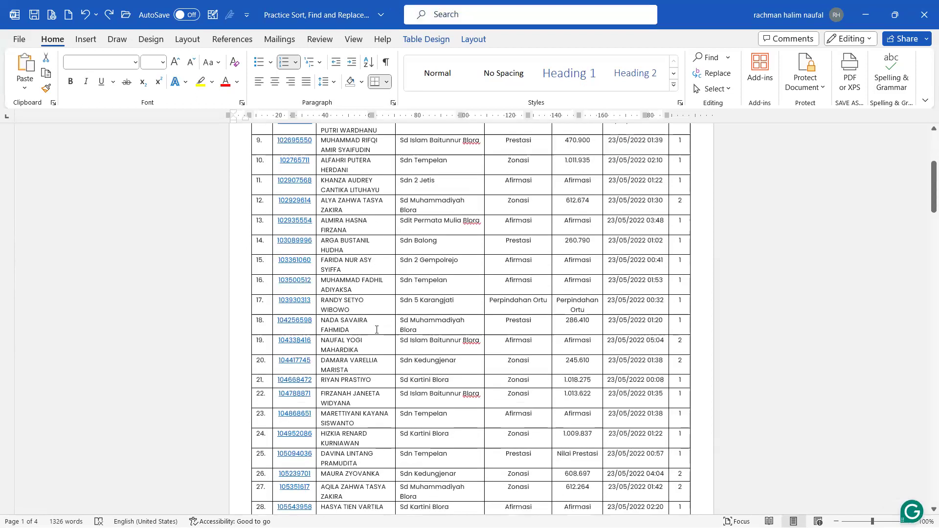
scroll(376, 330, down, 10)
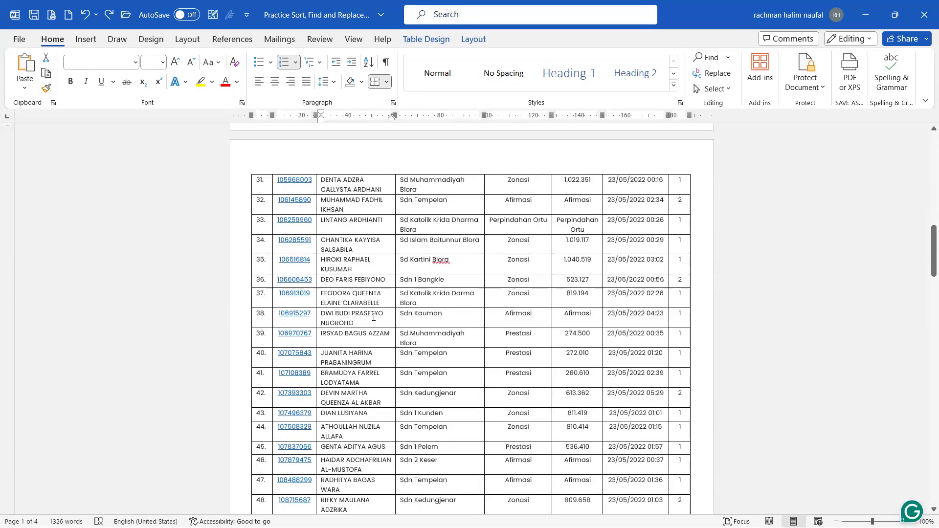
scroll(374, 317, down, 20)
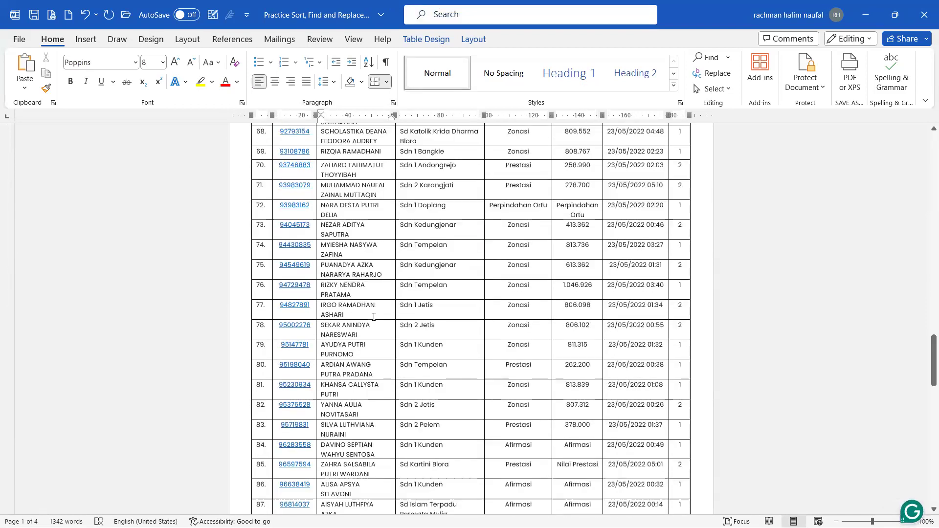
scroll(373, 317, down, 4)
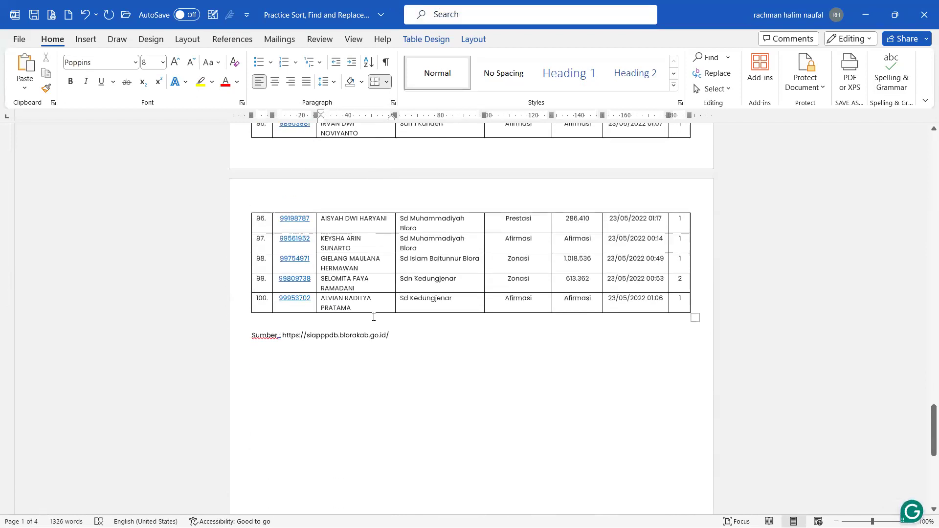
click(267, 302)
click(307, 300)
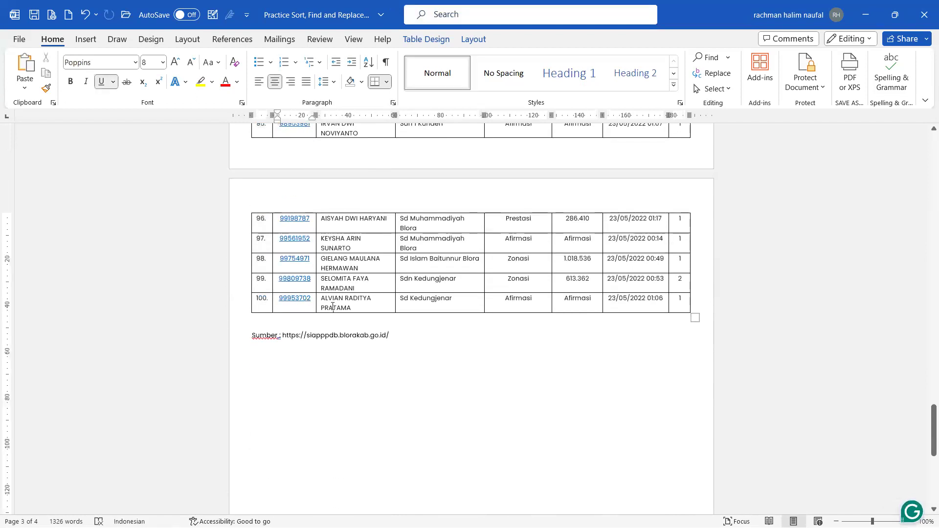
click(333, 307)
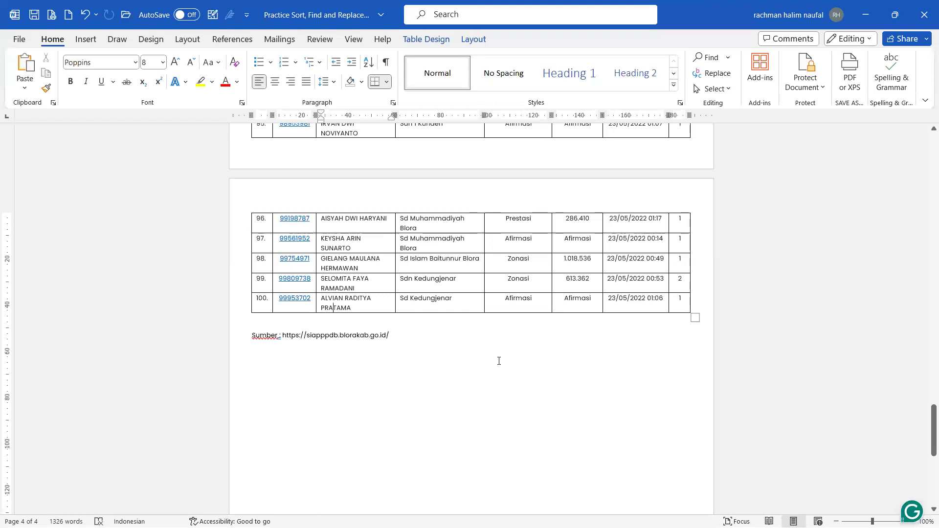
scroll(499, 361, up, 1)
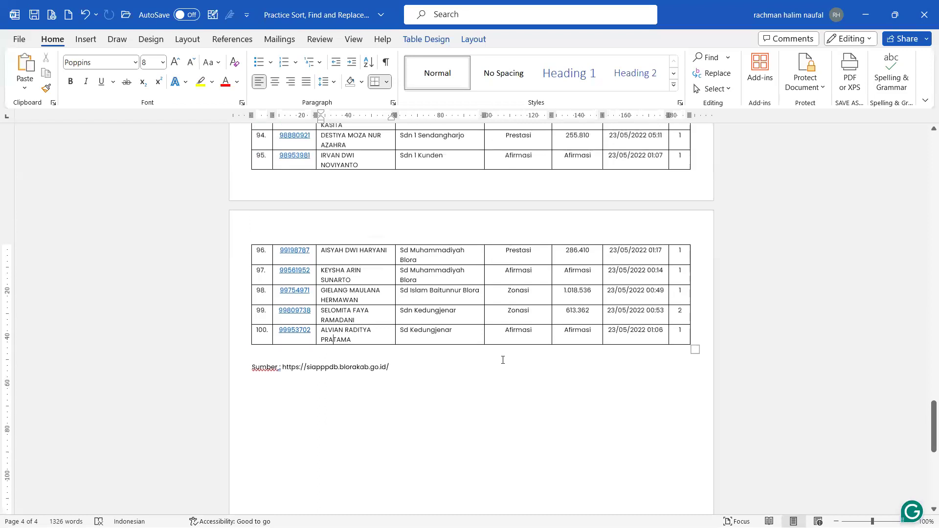
scroll(503, 360, up, 20)
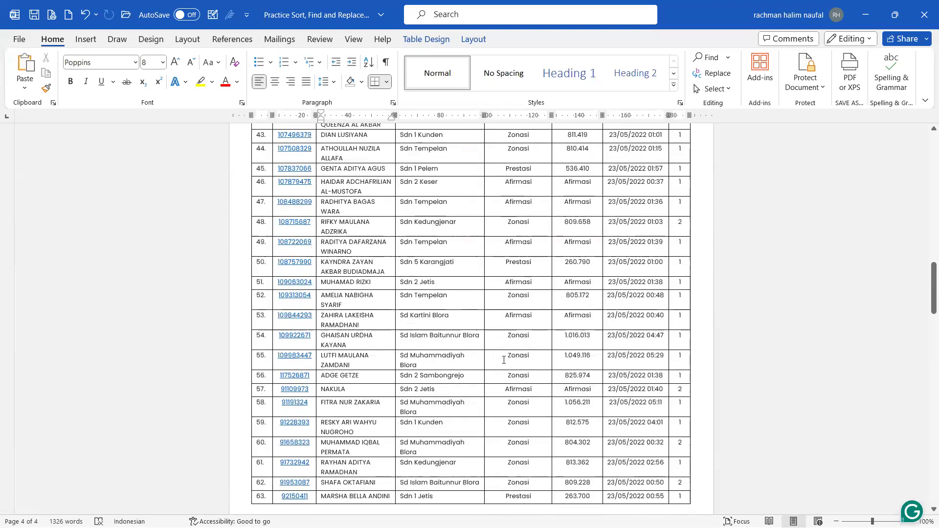
scroll(504, 360, up, 20)
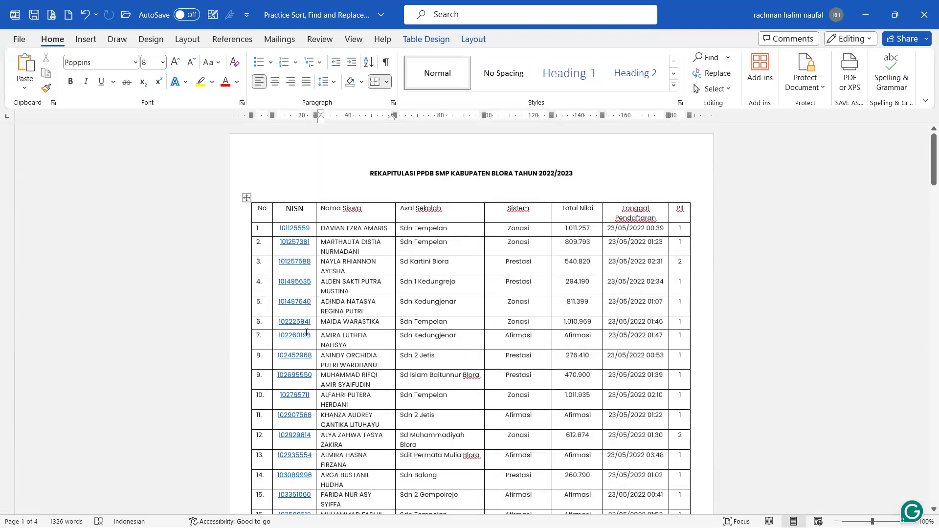
click(247, 196)
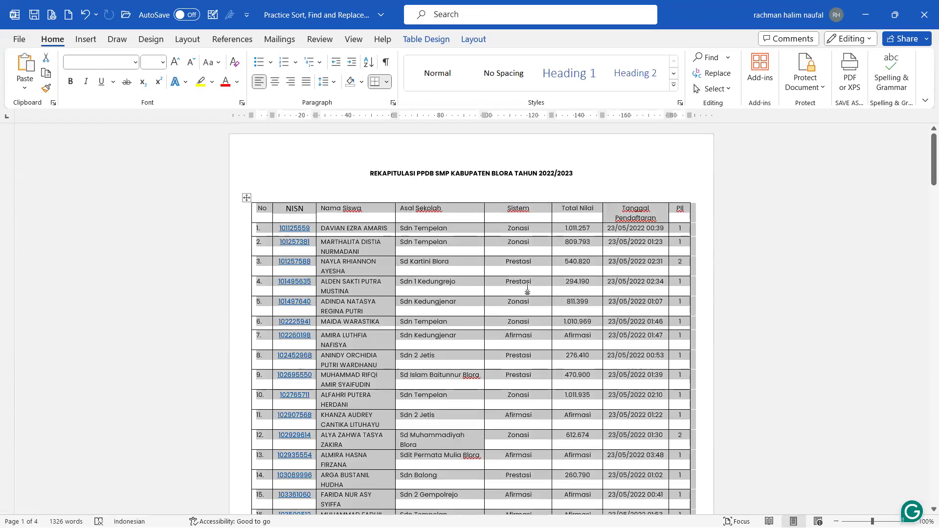
click(473, 40)
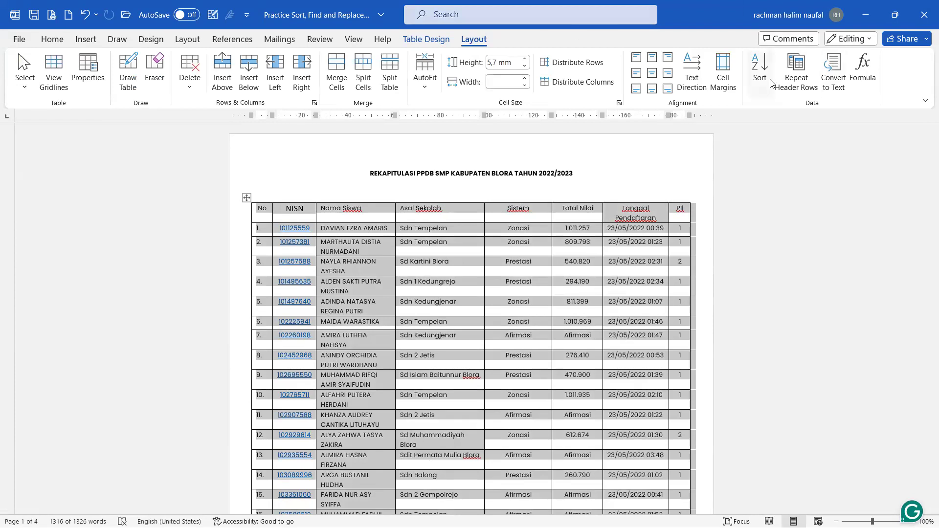
click(770, 82)
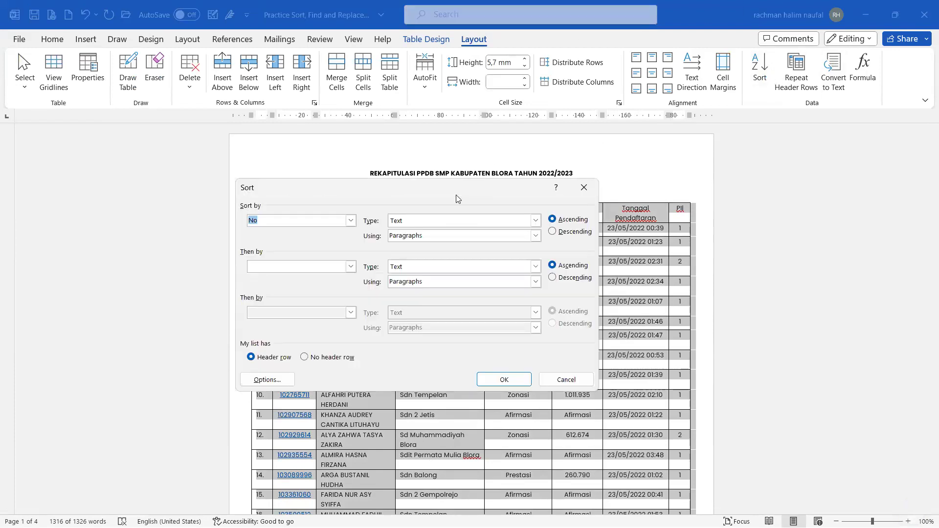
drag(466, 188, 671, 175)
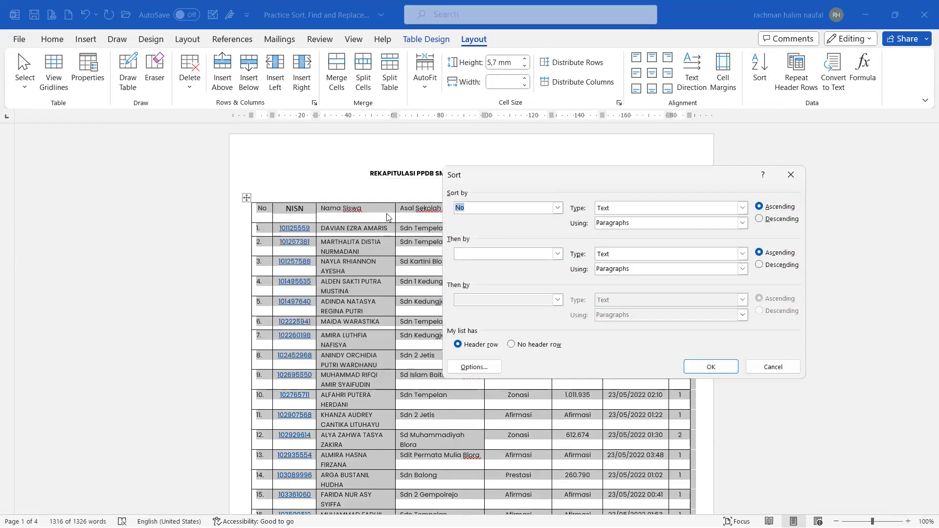
click(557, 208)
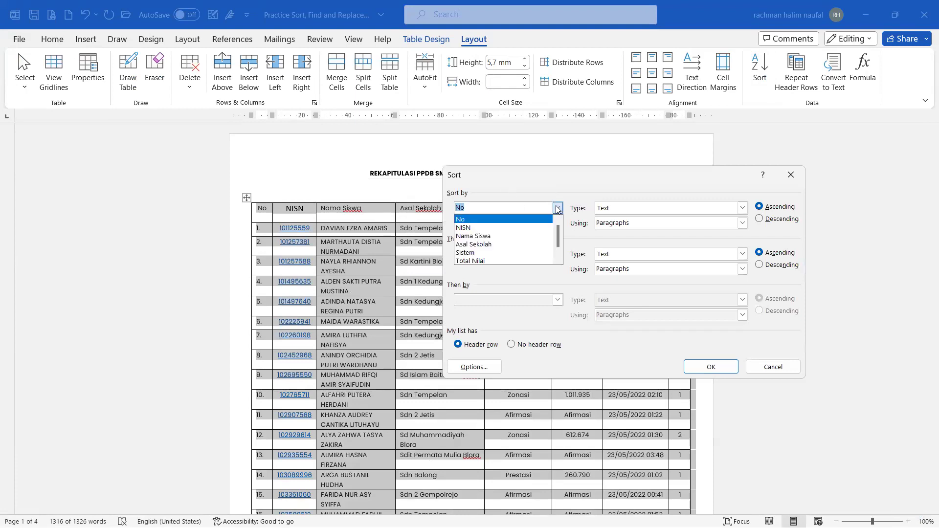
click(509, 237)
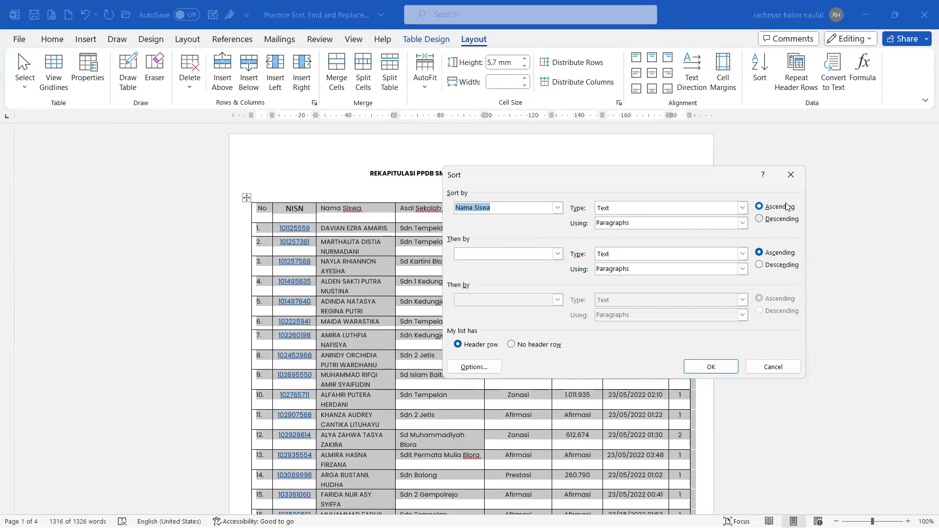
click(477, 345)
click(511, 345)
click(514, 209)
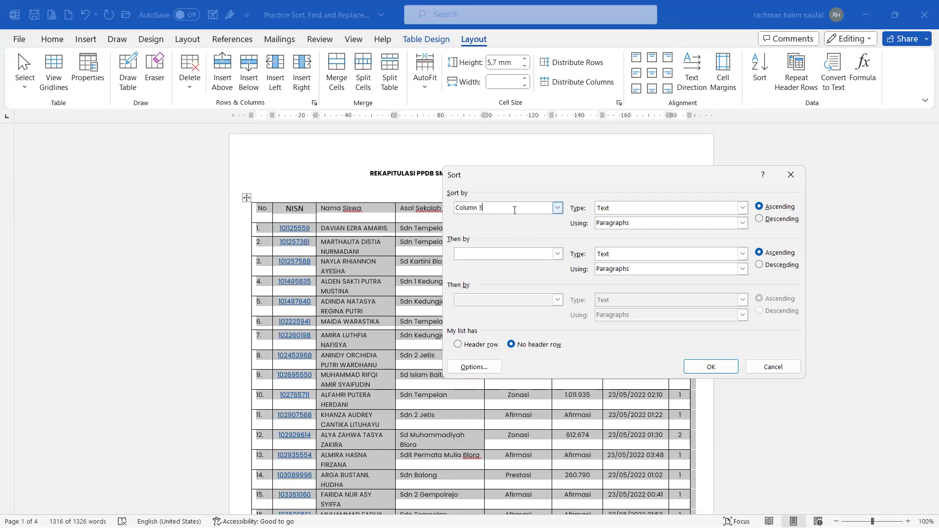
click(558, 208)
click(574, 170)
click(559, 209)
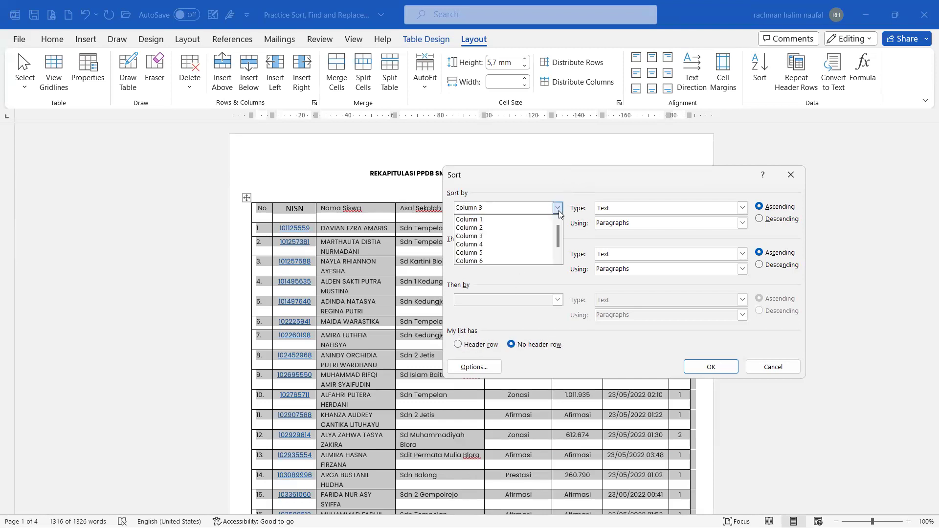
click(584, 172)
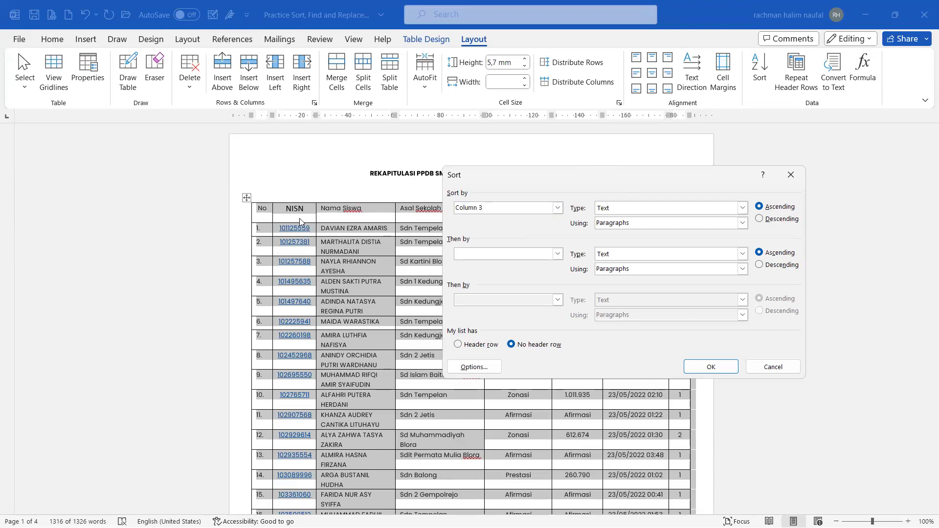
click(558, 208)
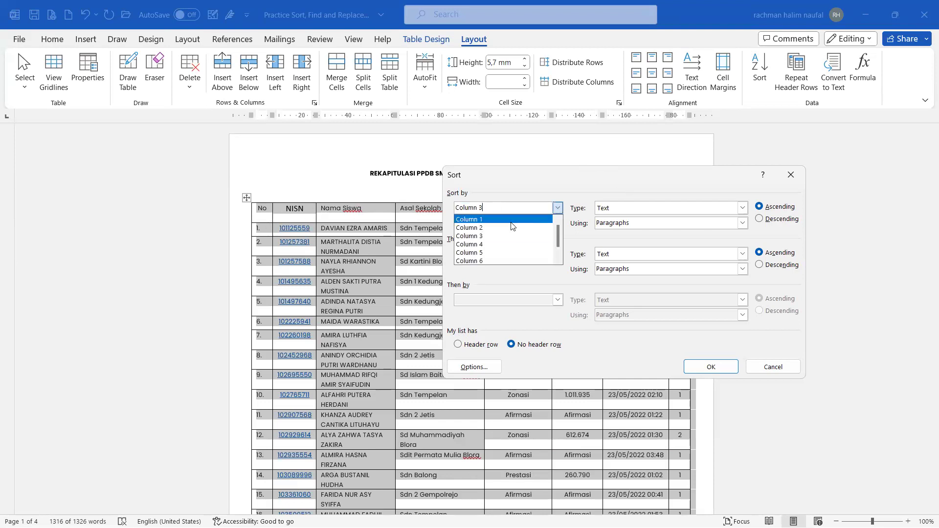
click(470, 345)
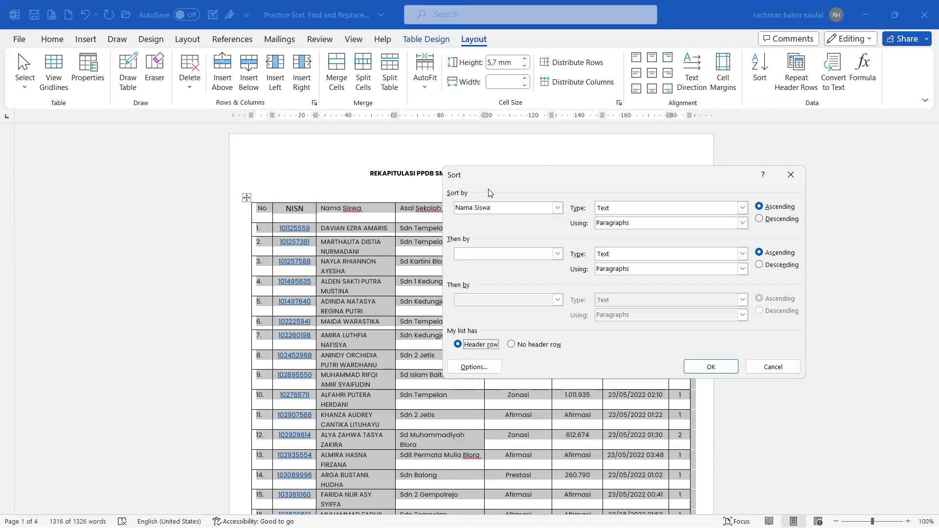
click(714, 370)
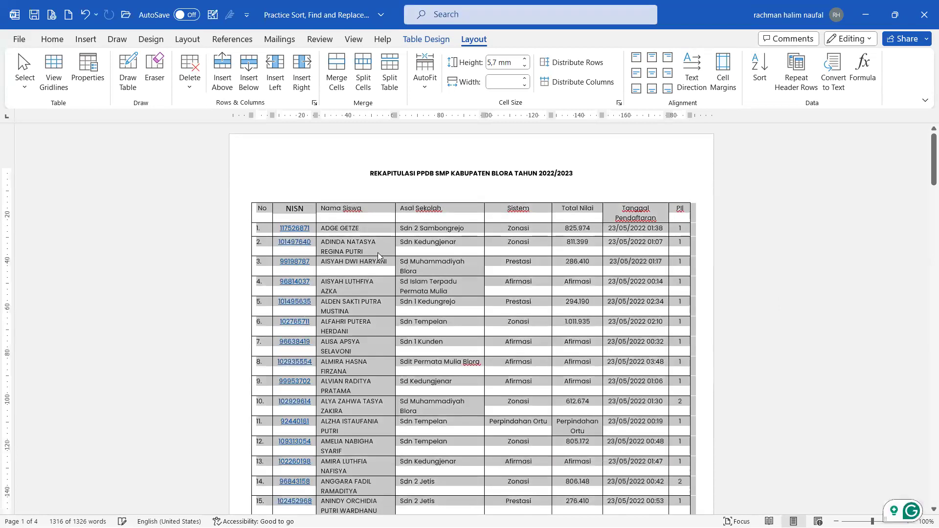
click(341, 228)
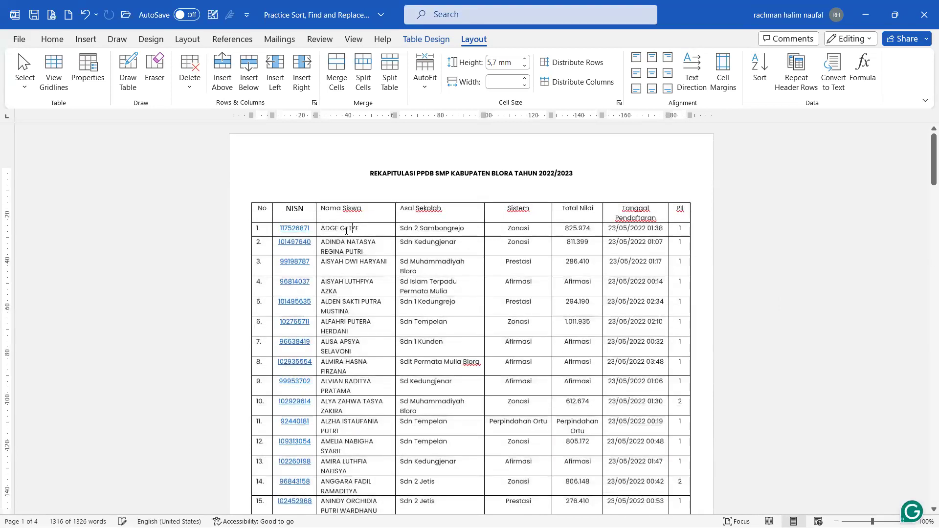
drag(345, 228, 355, 443)
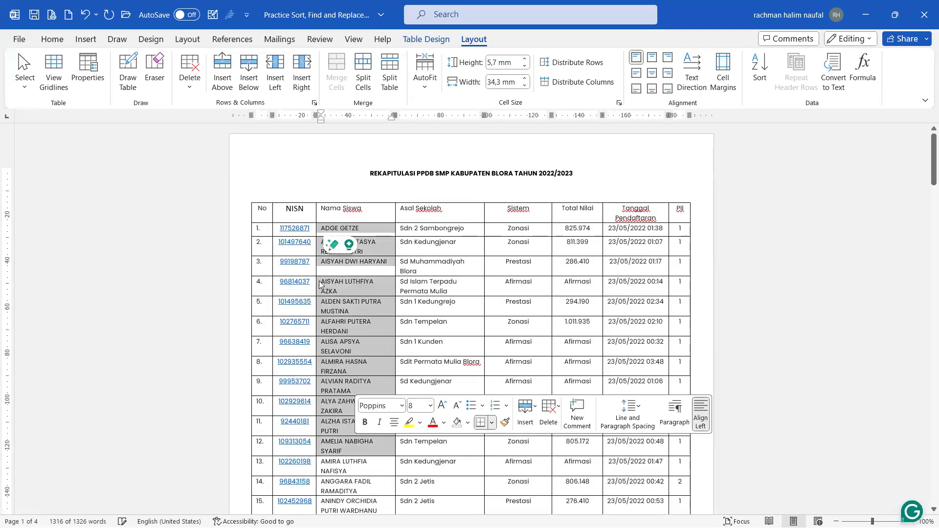
click(263, 228)
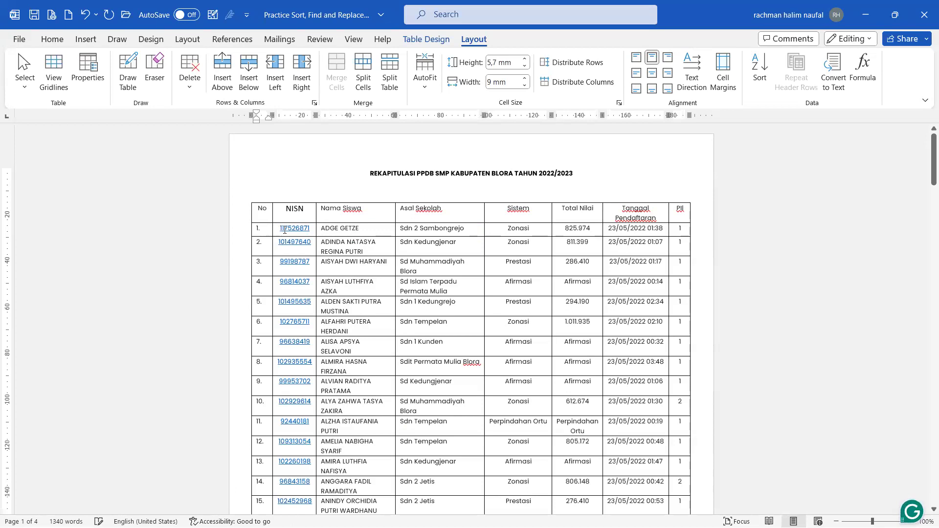
drag(417, 243, 677, 231)
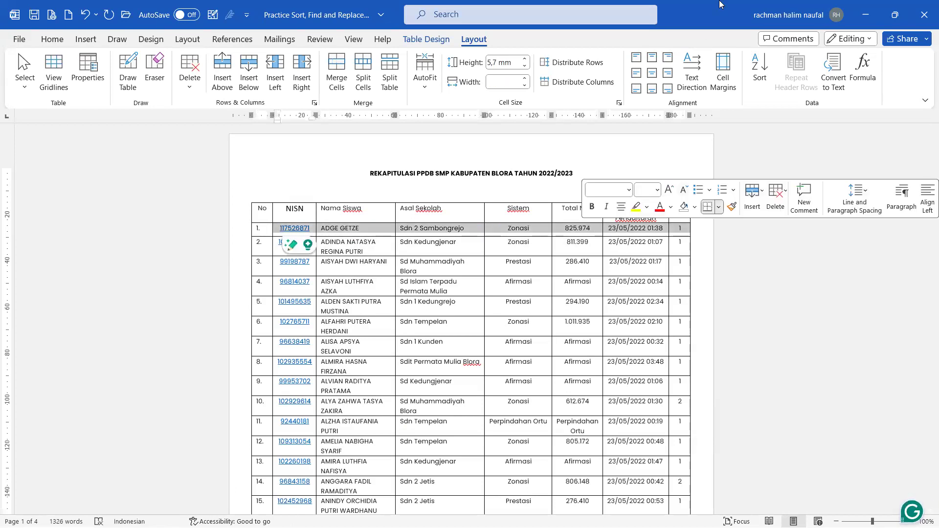
click(510, 240)
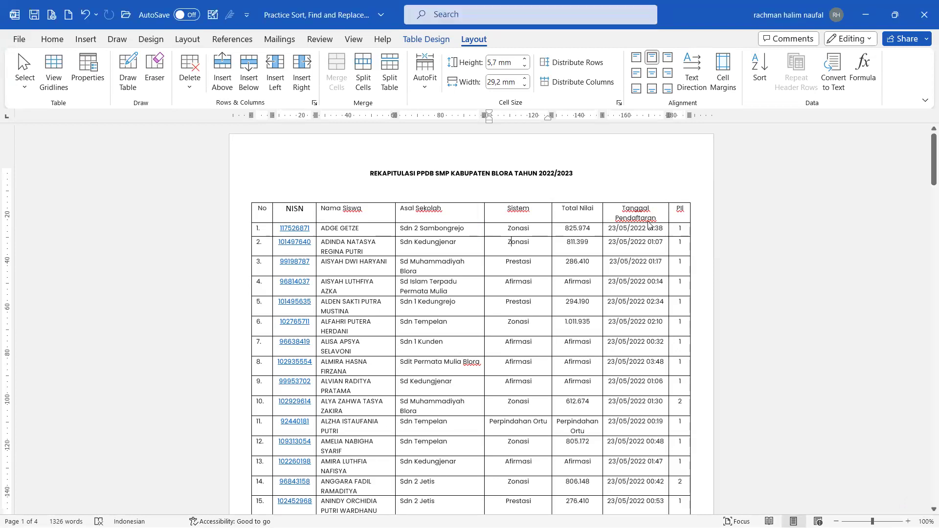
click(675, 218)
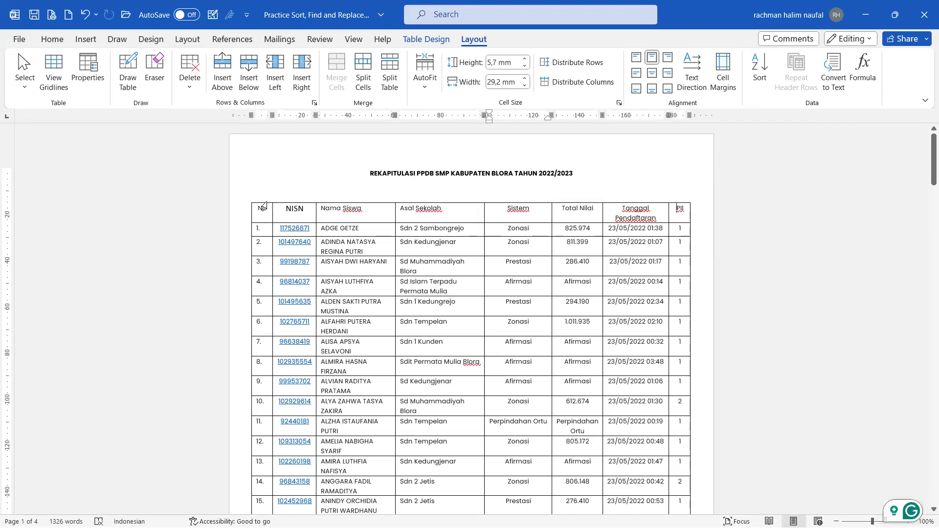
key(Up)
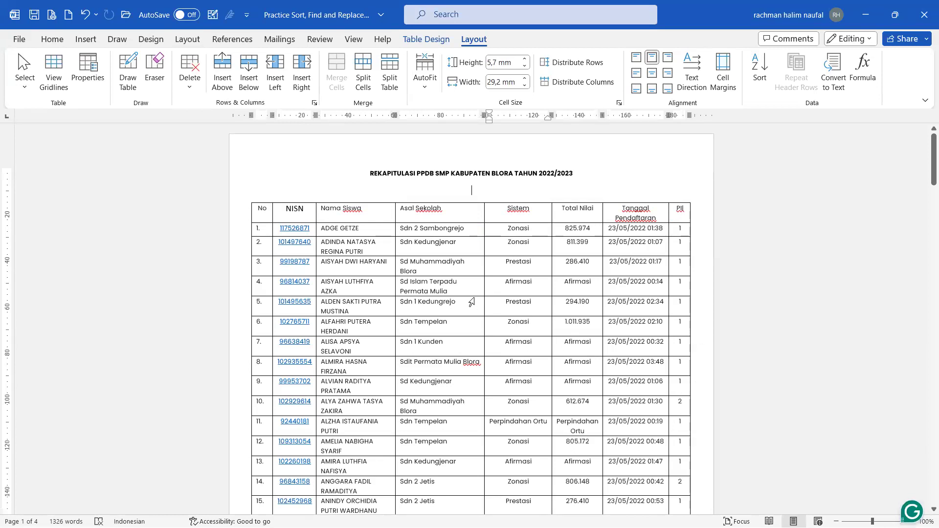
scroll(472, 298, down, 2)
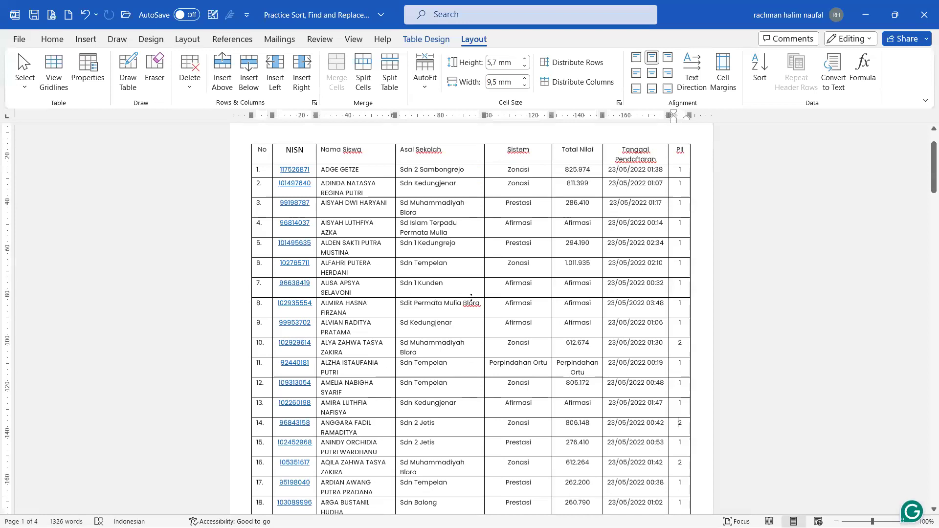
scroll(471, 298, up, 1)
click(459, 335)
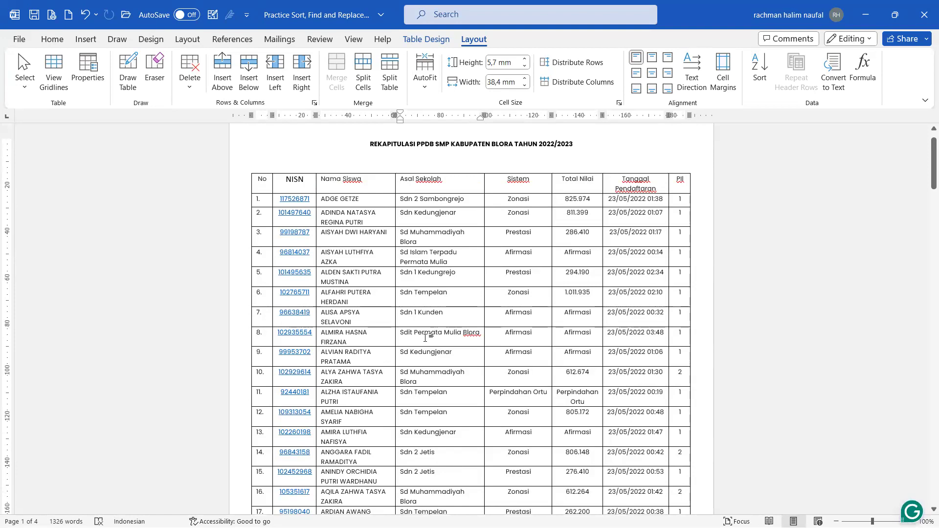
key(ctrl+f)
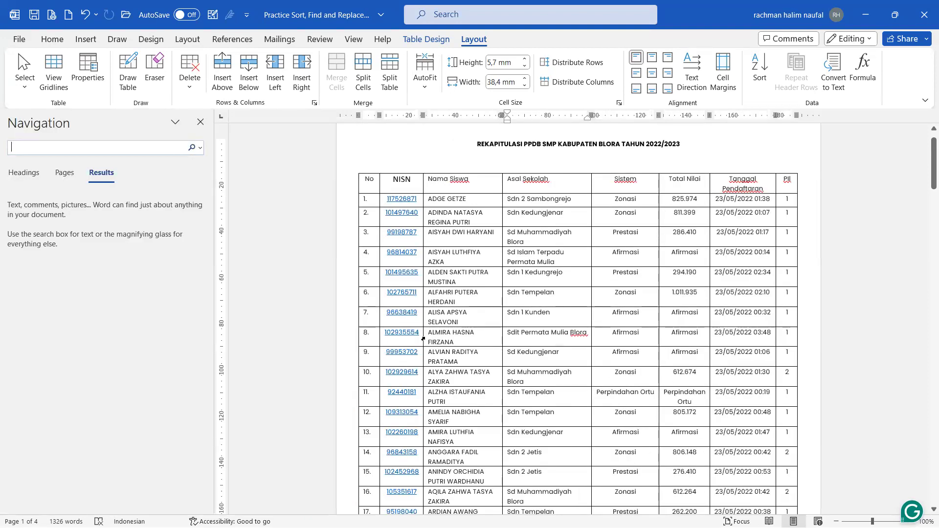
text(2)
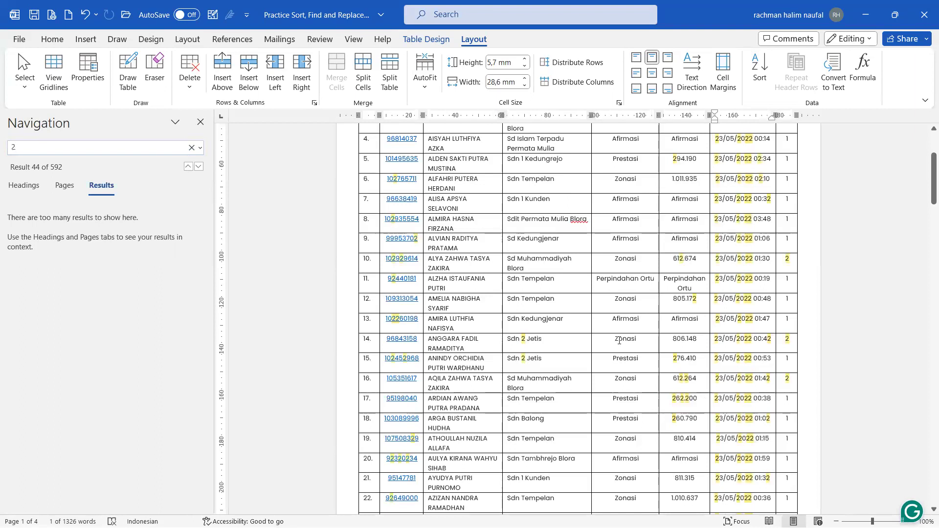
scroll(619, 341, up, 4)
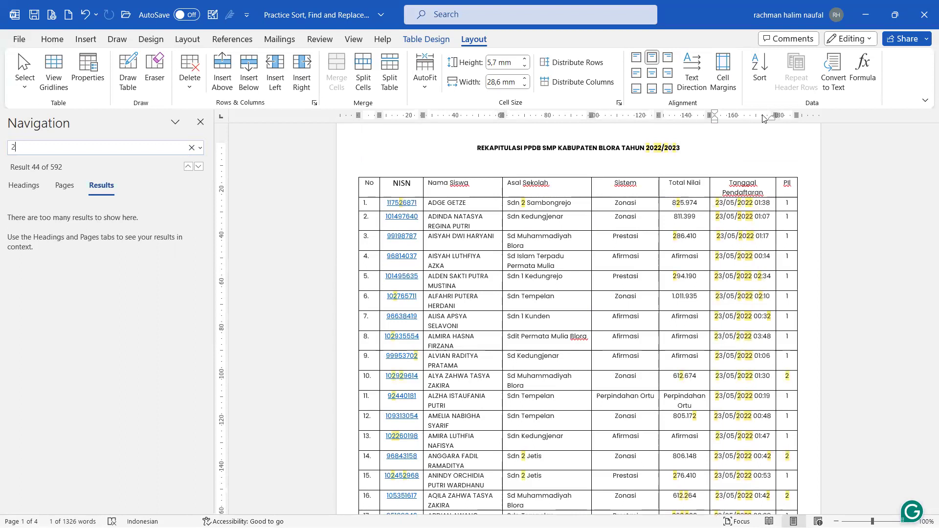
scroll(784, 377, down, 10)
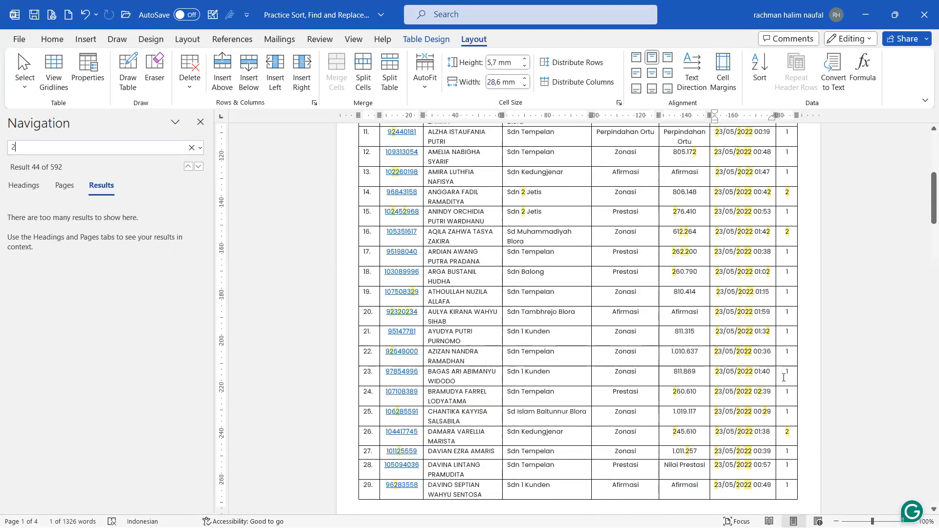
scroll(784, 377, up, 10)
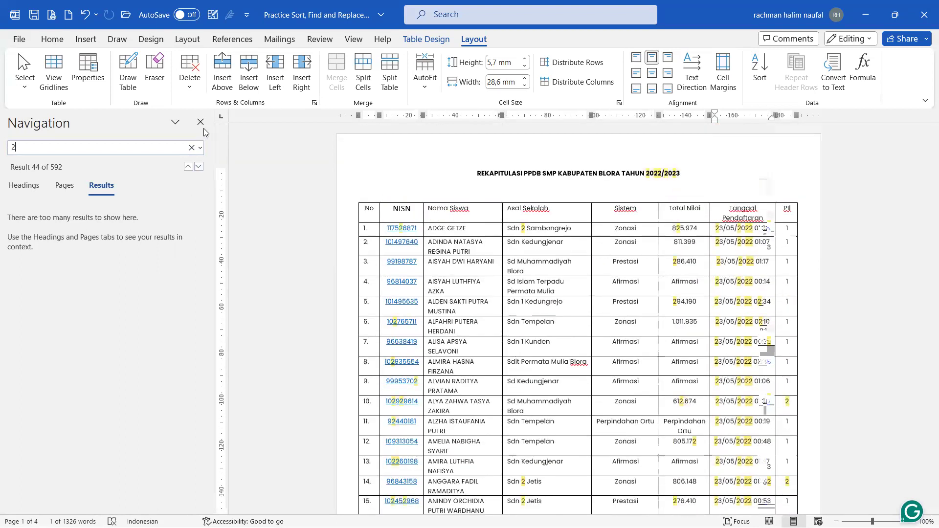
click(200, 122)
click(577, 243)
Step: Sort the table by the Pil column as Number type, Descending
click(258, 202)
click(268, 209)
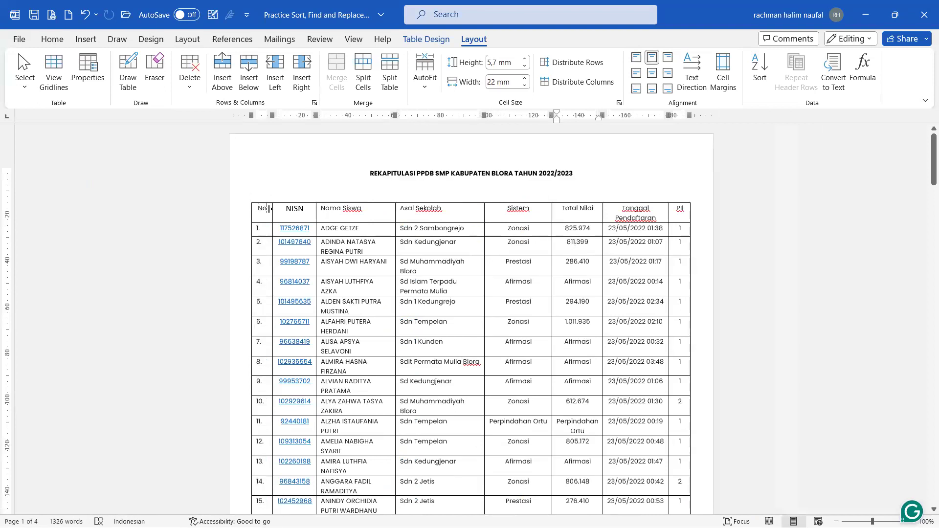
click(763, 77)
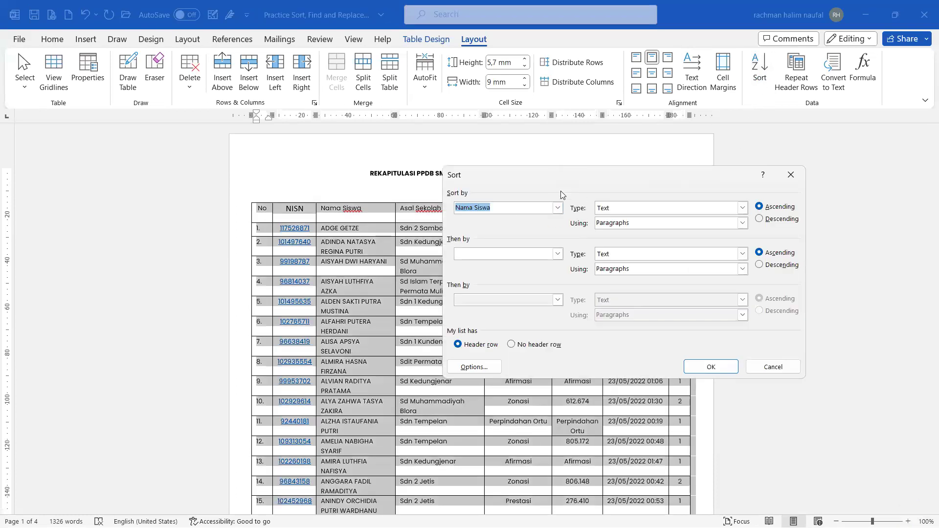
click(558, 207)
scroll(504, 239, down, 2)
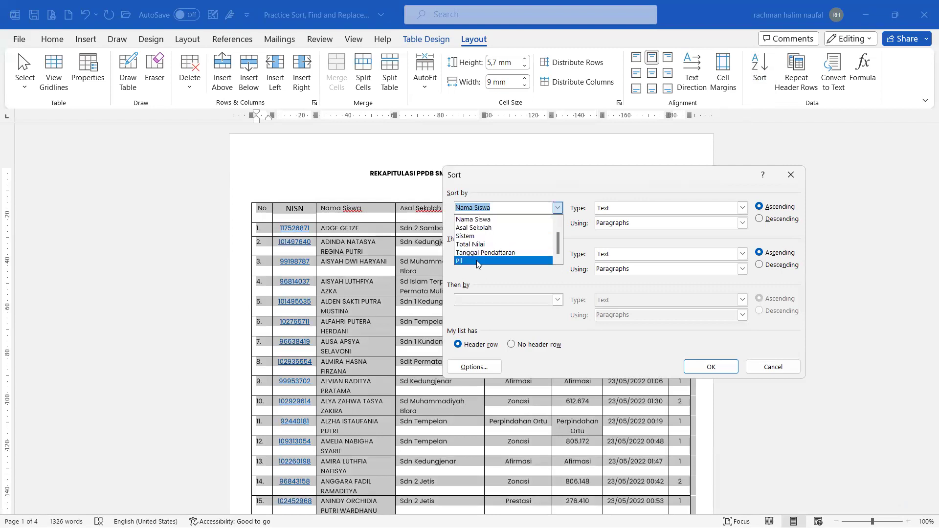
click(477, 261)
click(769, 218)
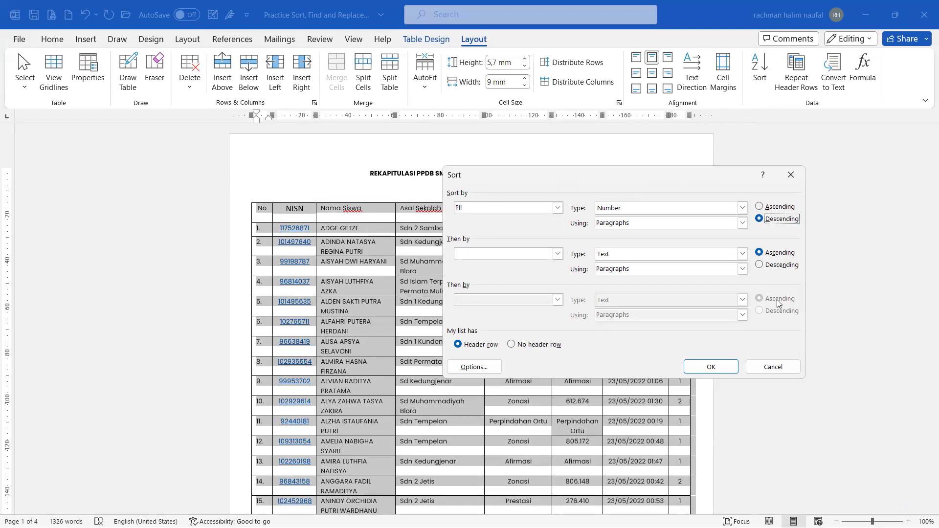
click(711, 366)
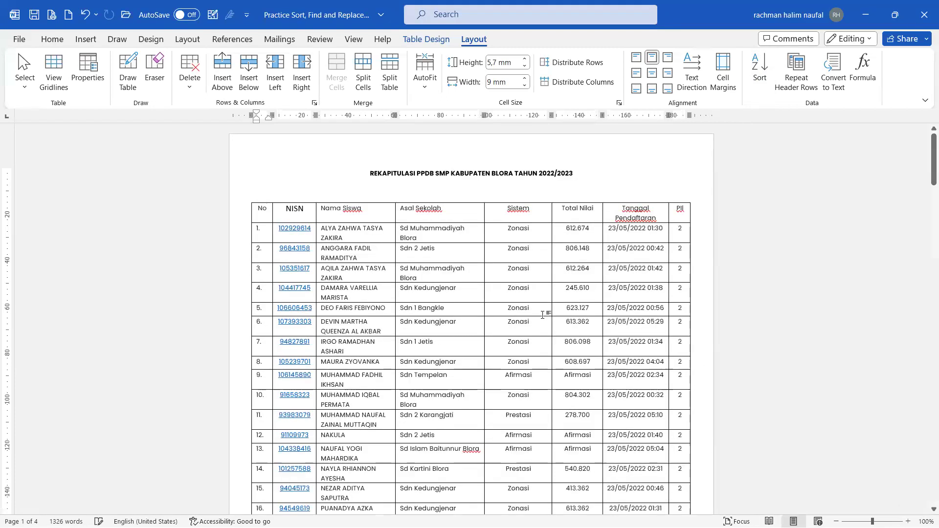
click(728, 357)
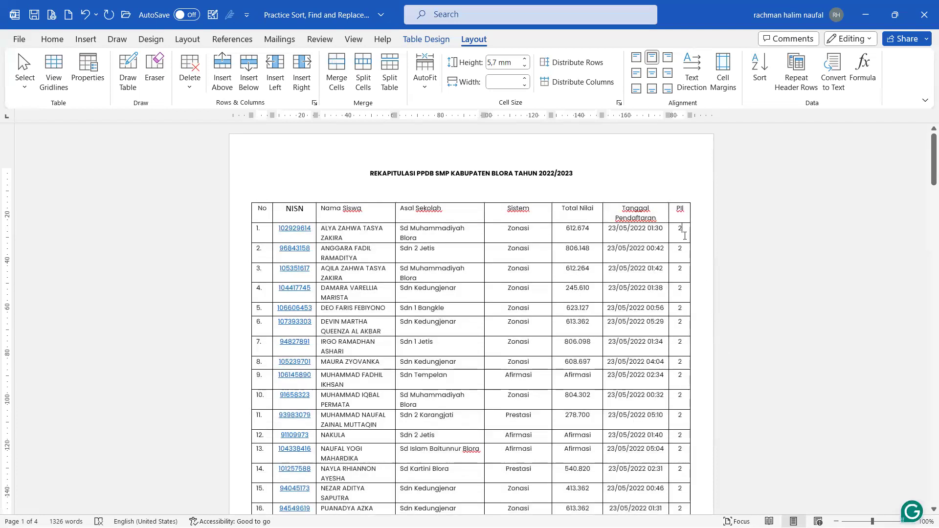
drag(675, 247, 371, 381)
scroll(682, 342, down, 5)
scroll(682, 347, down, 2)
scroll(379, 292, up, 10)
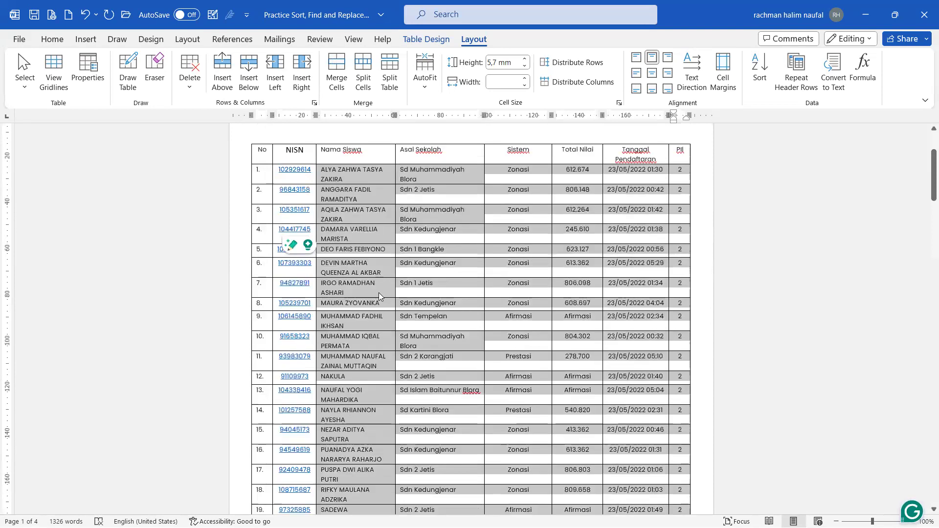
scroll(575, 313, down, 5)
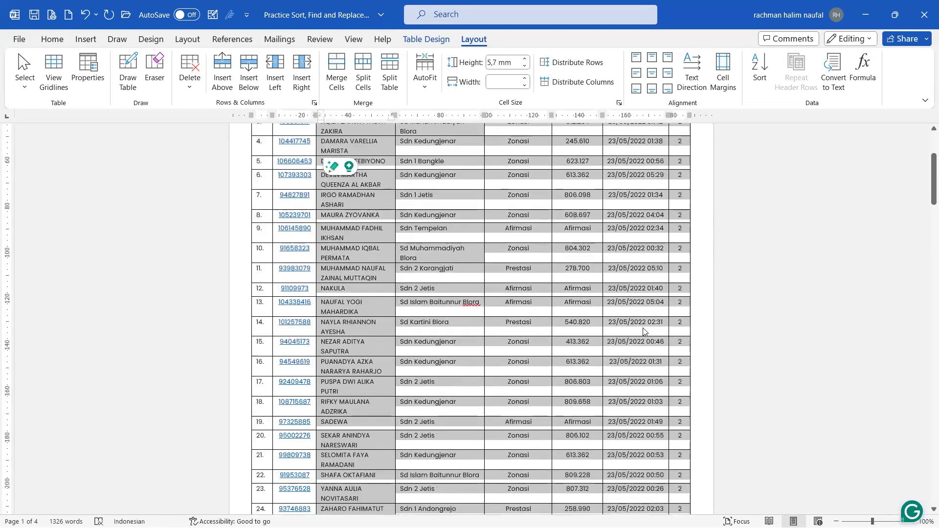
click(644, 330)
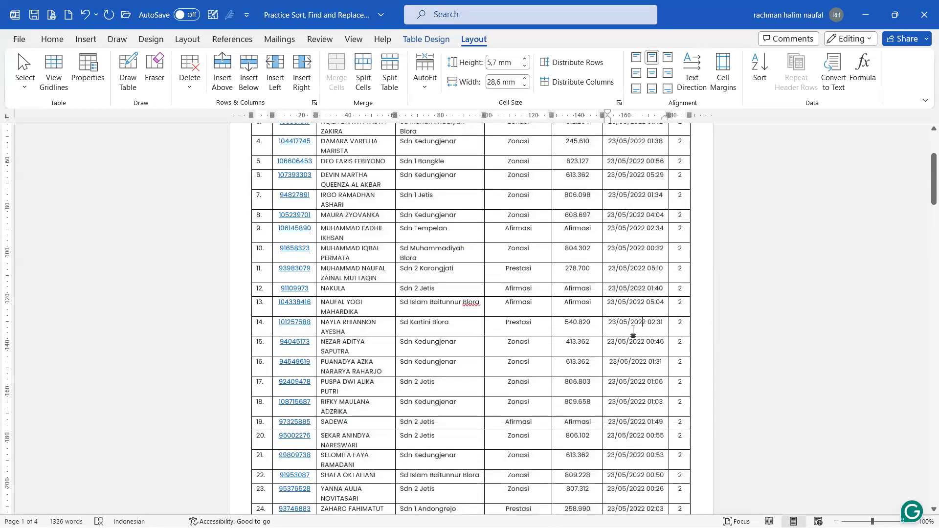
scroll(636, 331, up, 3)
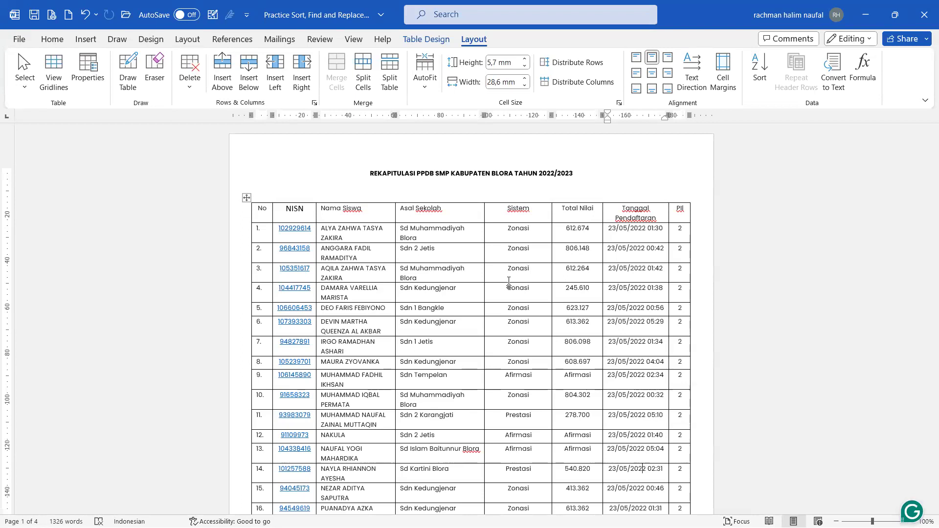
scroll(509, 281, down, 3)
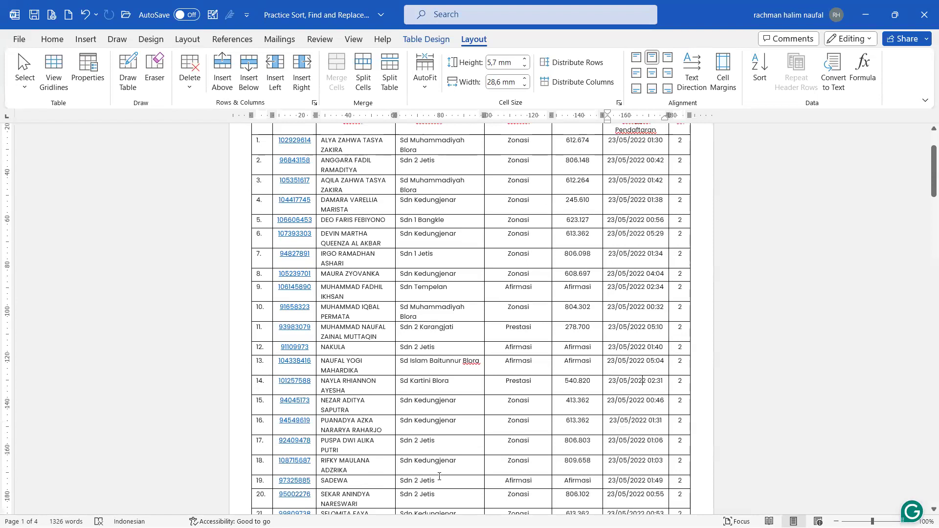
scroll(471, 411, up, 3)
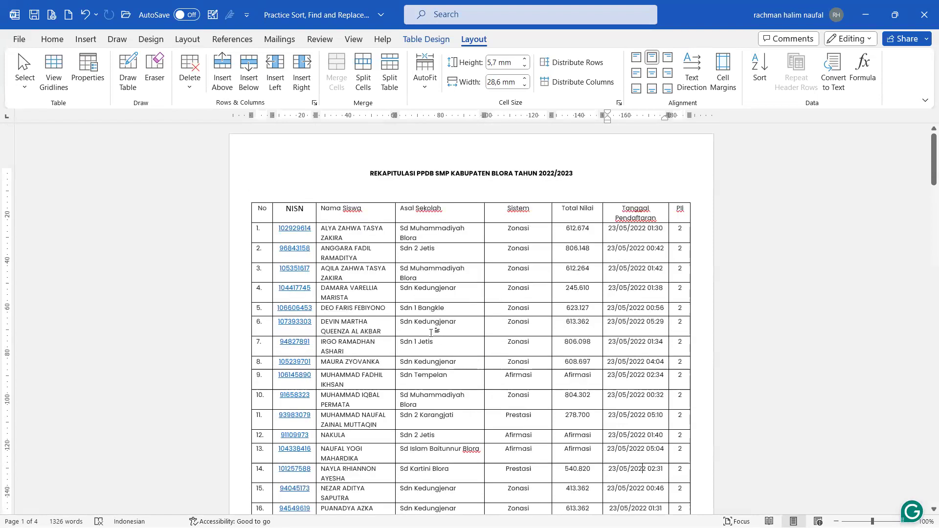
click(431, 323)
drag(404, 233, 411, 369)
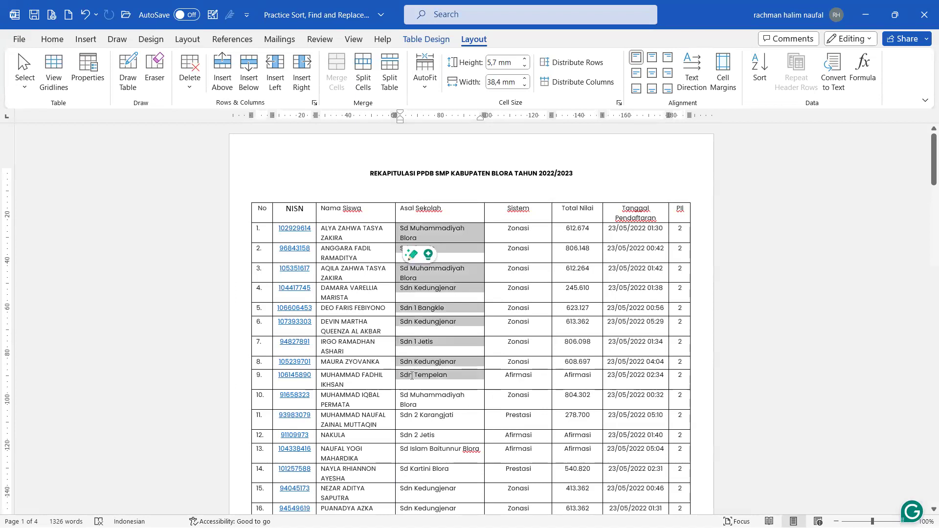
click(411, 375)
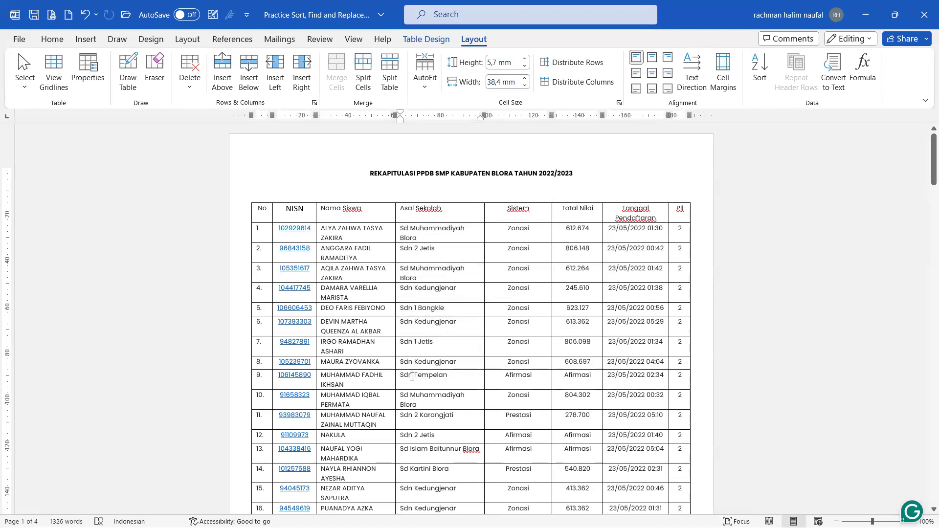
Step: Sort the recap table by the Asal Sekolah column
click(760, 69)
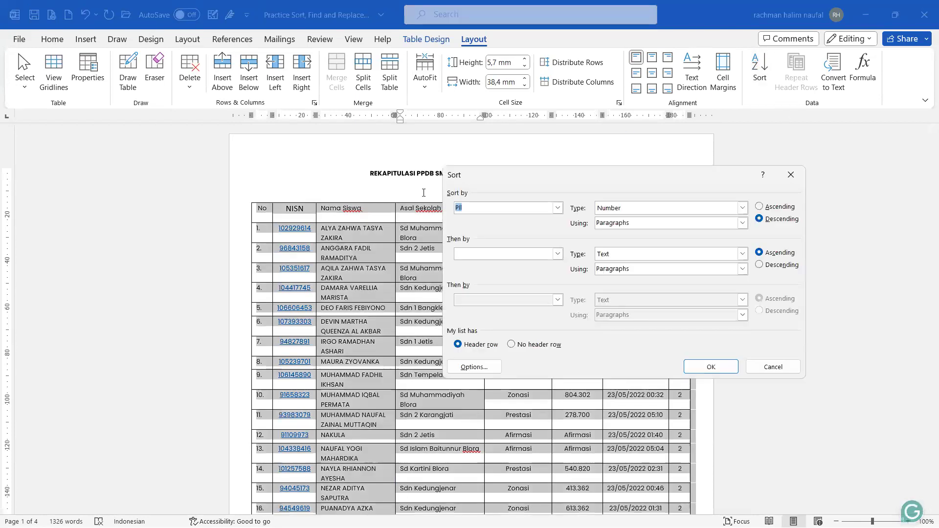
click(558, 208)
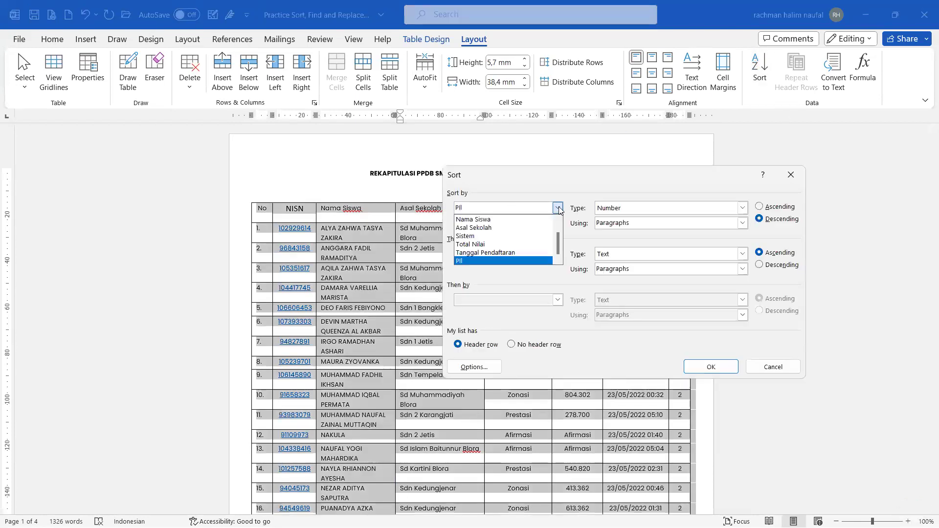
click(505, 244)
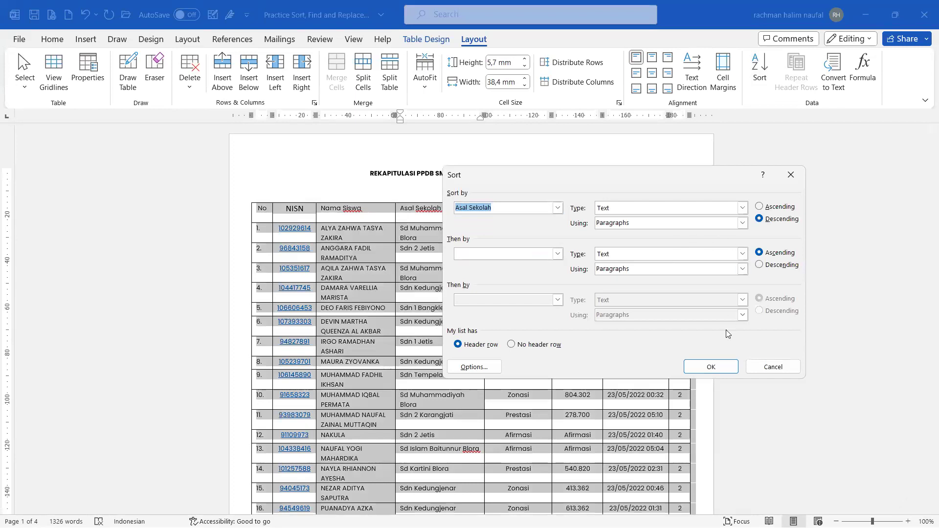
key(Return)
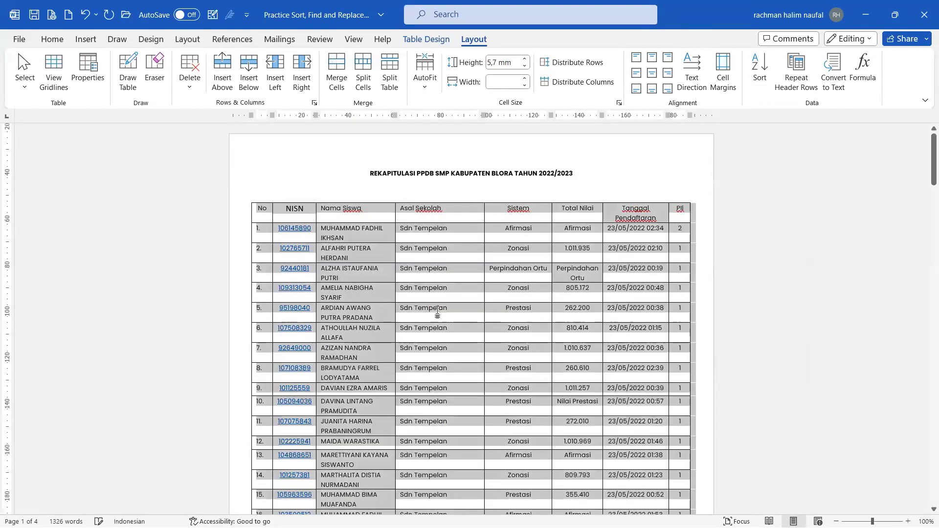
Step: Scroll down and select the name cells of rows 72–79 to inspect the order
scroll(437, 312, down, 10)
scroll(438, 311, down, 15)
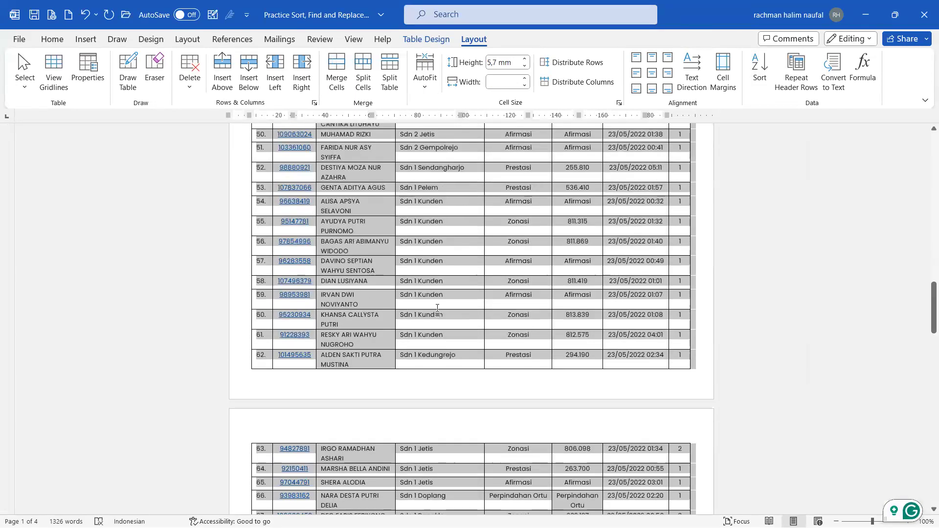
scroll(438, 309, down, 3)
click(436, 261)
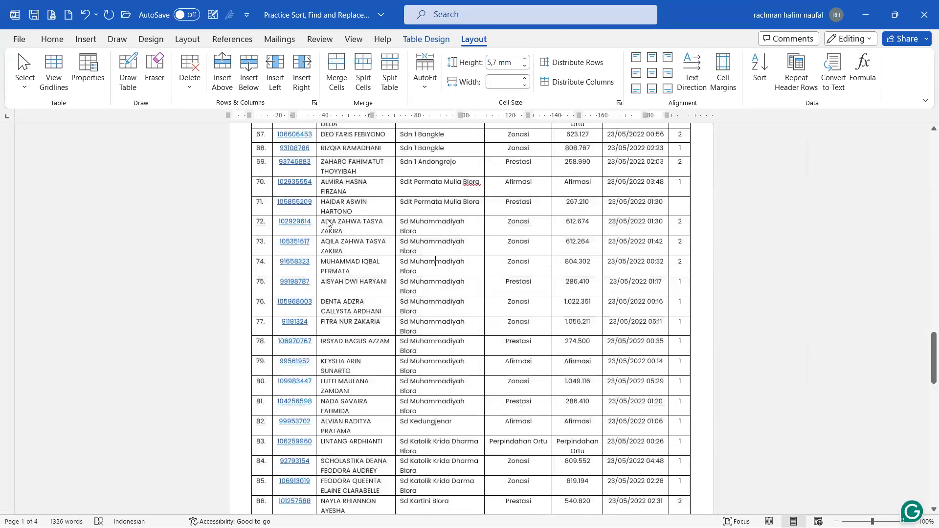
click(332, 230)
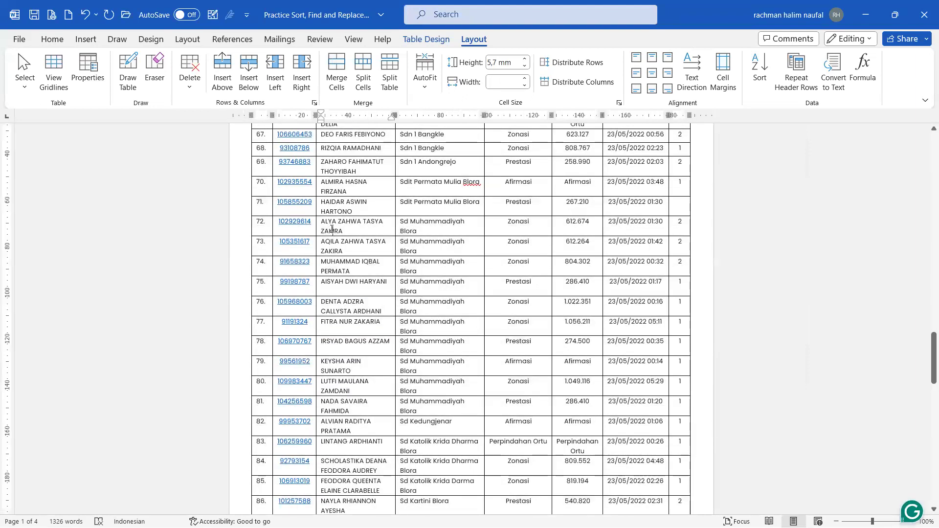
drag(336, 252, 430, 405)
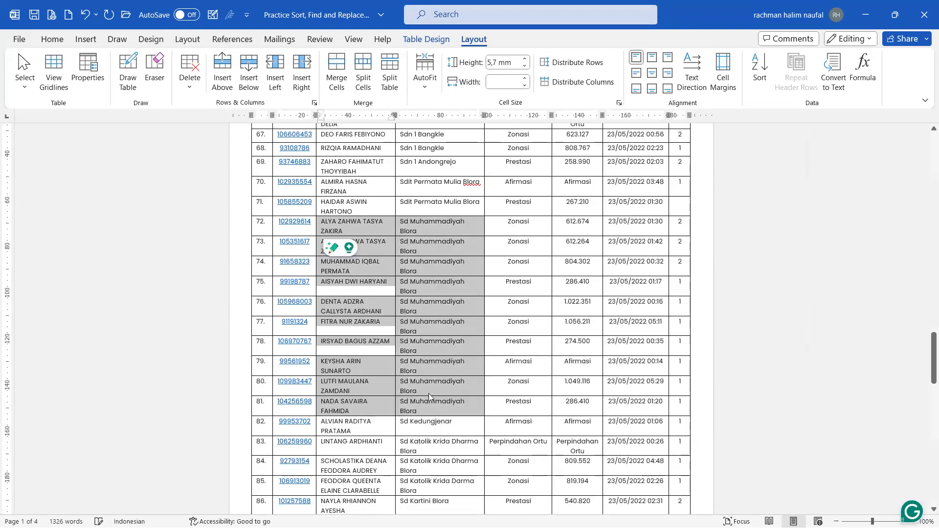
click(442, 406)
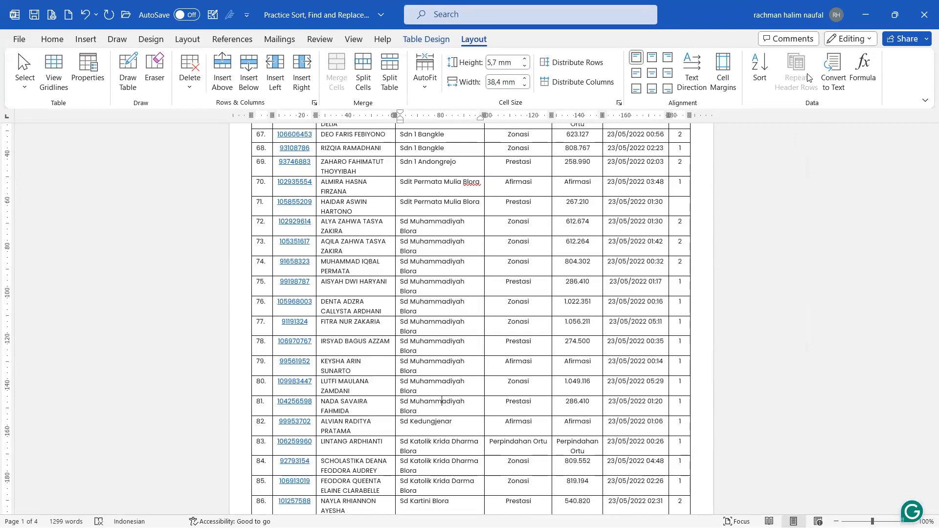
click(761, 82)
Step: Sort the table ascending by Asal Sekolah, then by Nama Siswa
click(760, 207)
click(558, 259)
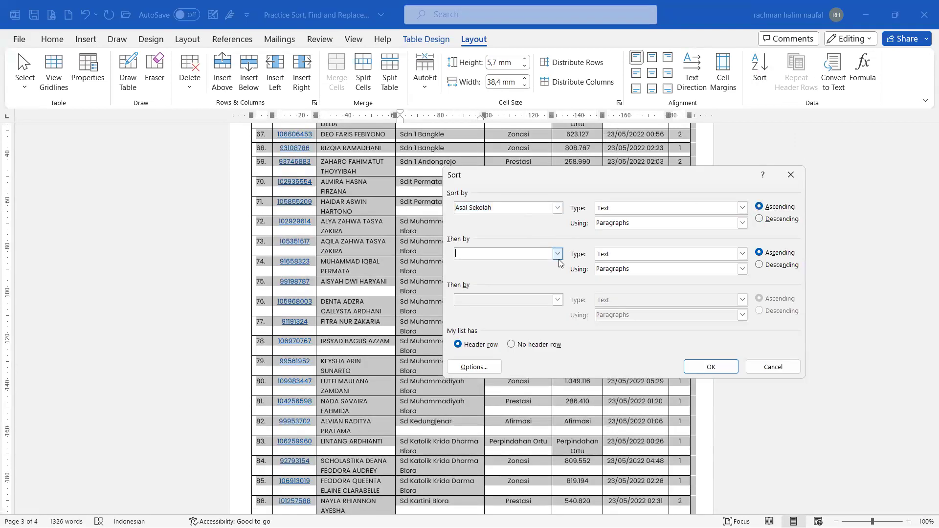
click(559, 255)
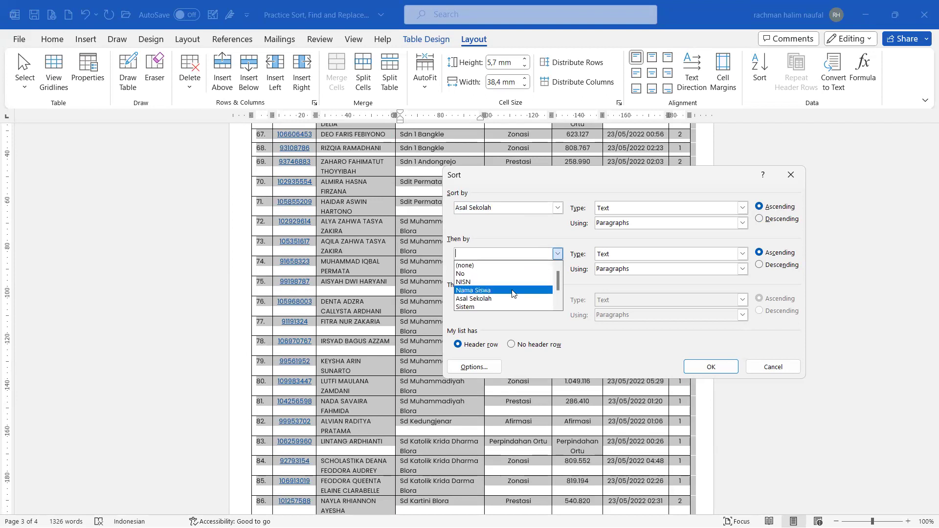
click(512, 292)
click(720, 368)
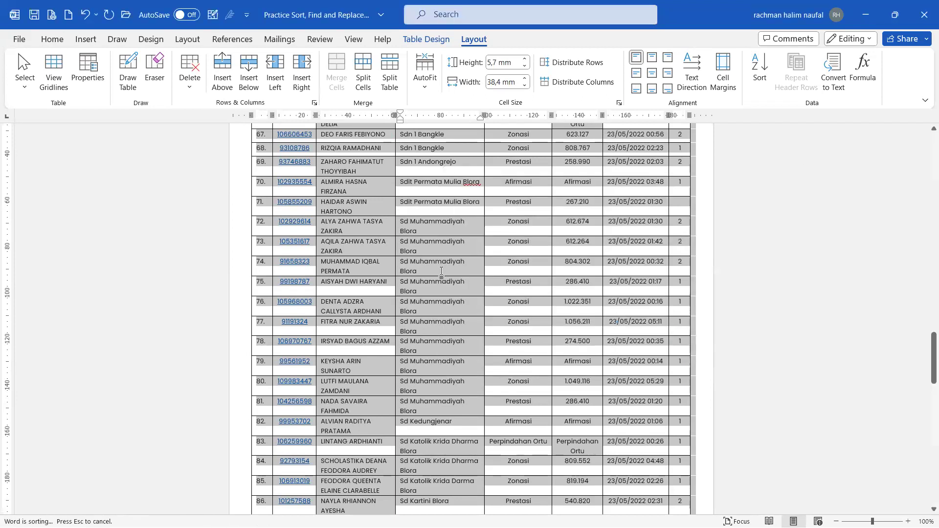
Step: Inspect the sorted rows, selecting the Sd Muhammadiyah Blora cells and the names in rows 20–22
scroll(441, 269, up, 15)
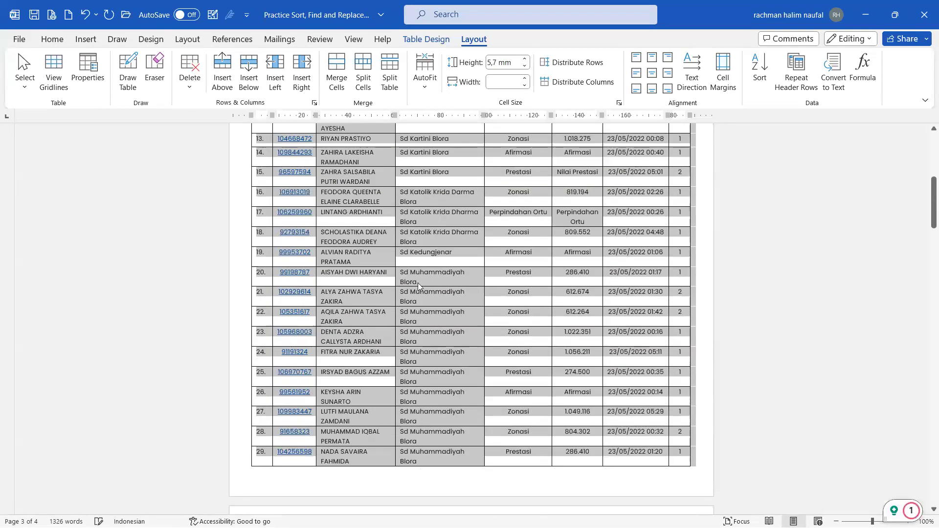
click(410, 278)
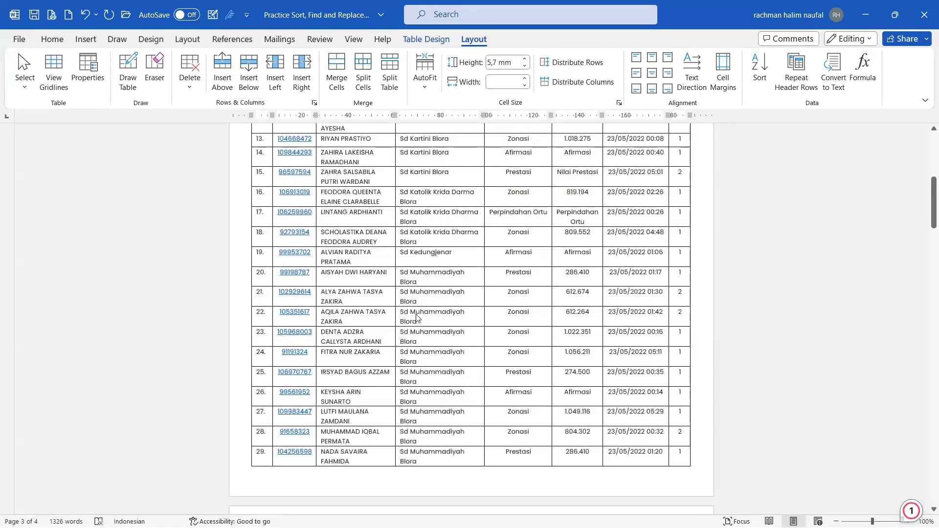
drag(424, 397, 426, 443)
drag(335, 274, 375, 330)
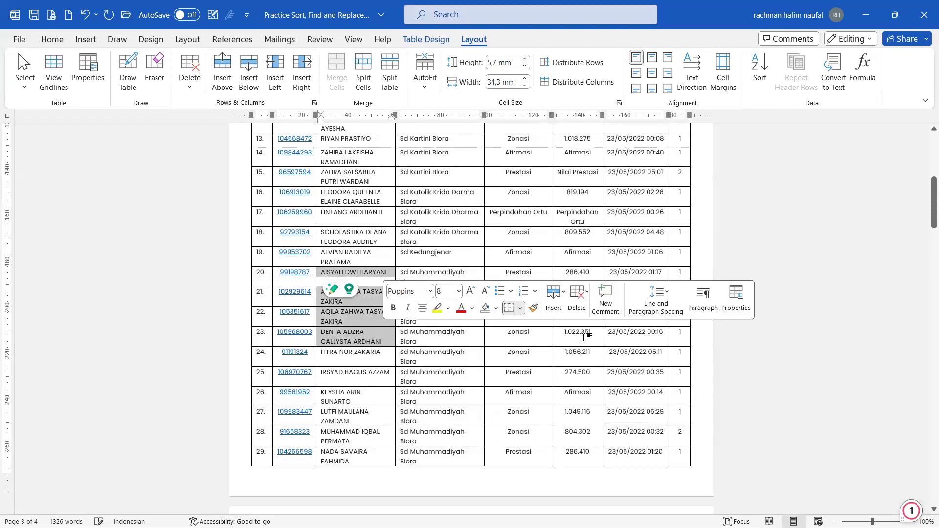
scroll(584, 338, down, 1)
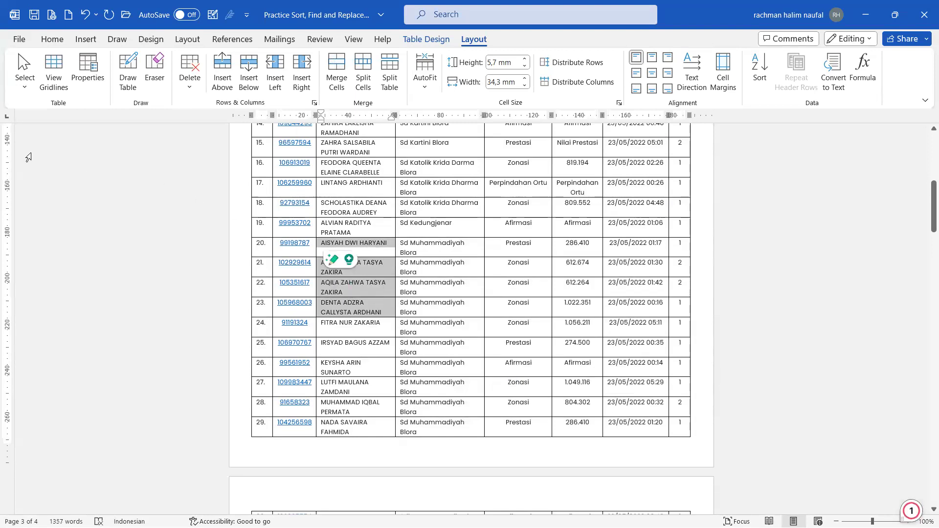
click(340, 307)
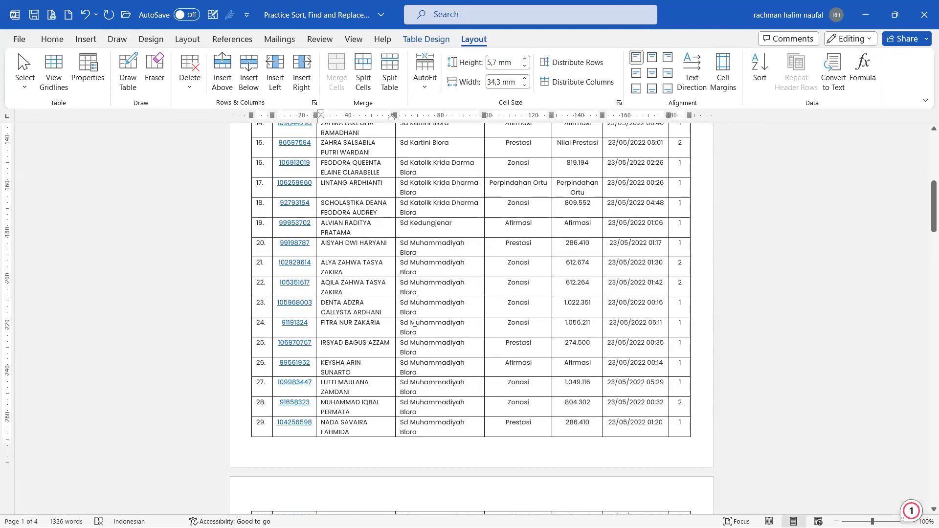
scroll(415, 323, down, 4)
scroll(423, 319, down, 2)
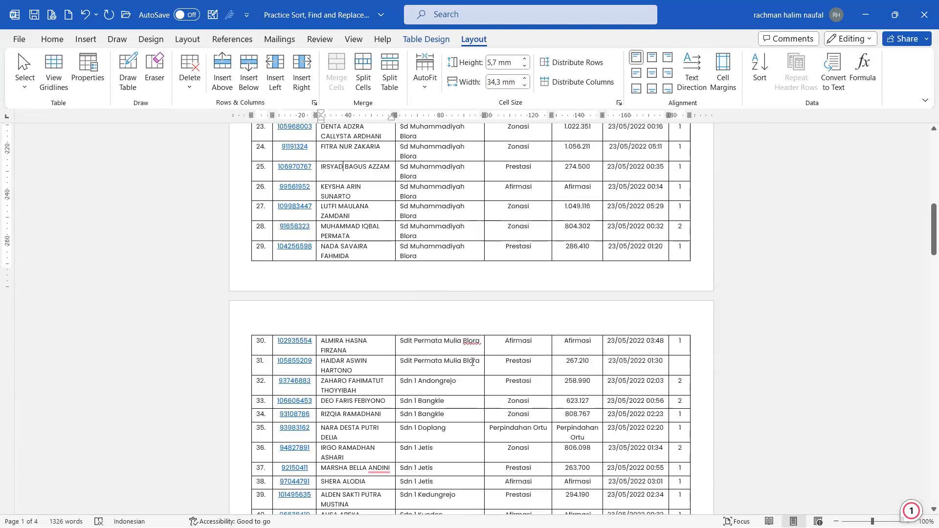
Step: Redo the last action and return to the top, leaving the caret in row 1's school cell
key(ctrl+y)
scroll(385, 290, down, 1)
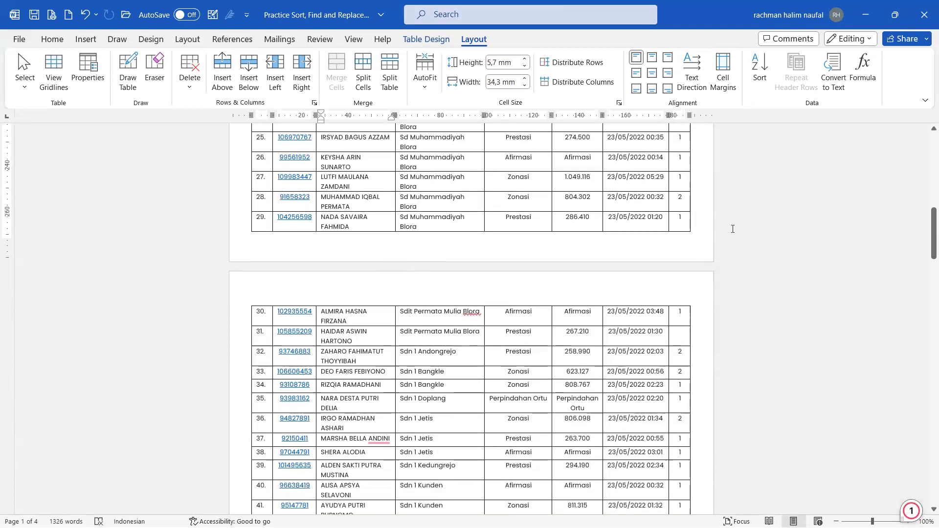
scroll(717, 254, up, 5)
scroll(717, 254, up, 8)
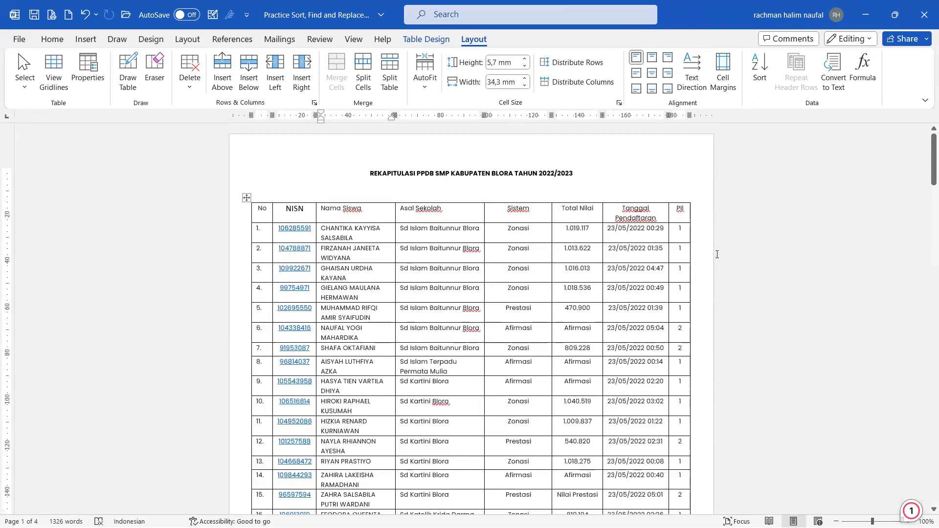
ctrl+scroll(603, 236, up, 5)
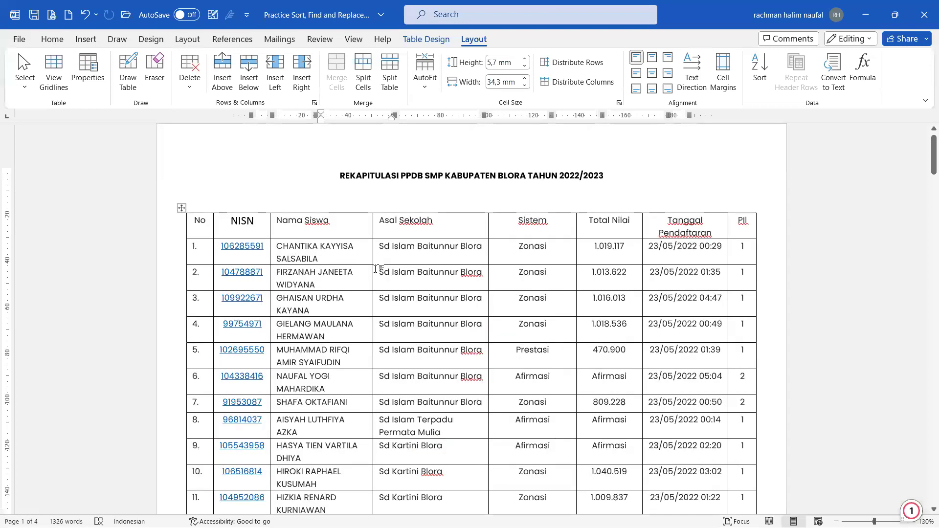
double_click(368, 264)
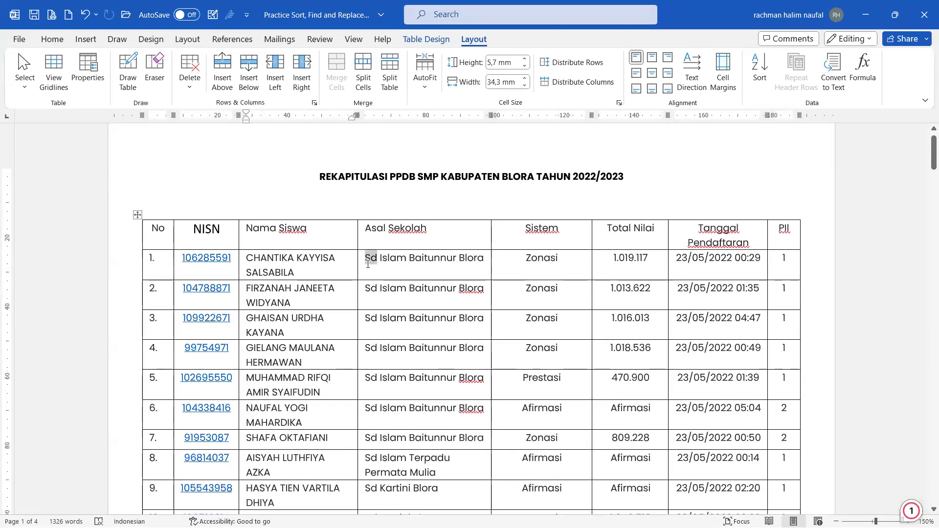
click(378, 262)
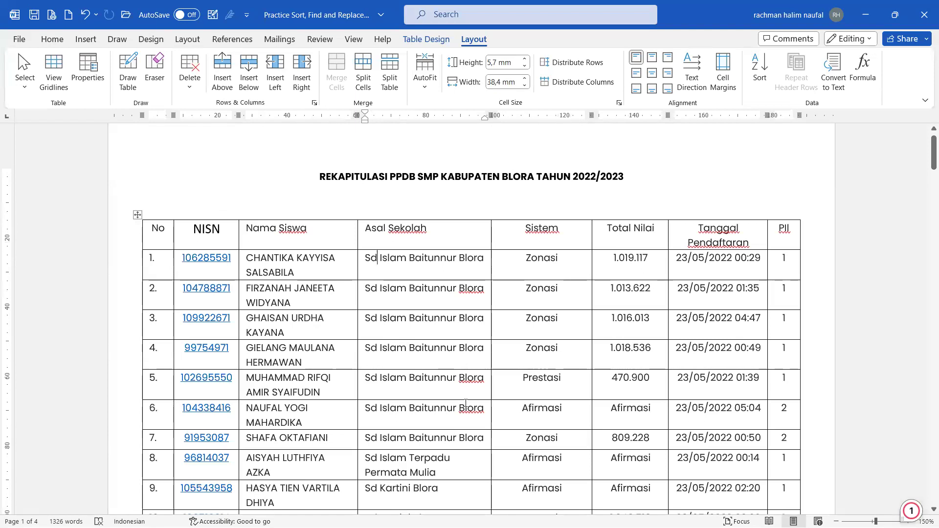
Step: Open and close the Find and Replace window a few times with Home and Ctrl+H
click(43, 39)
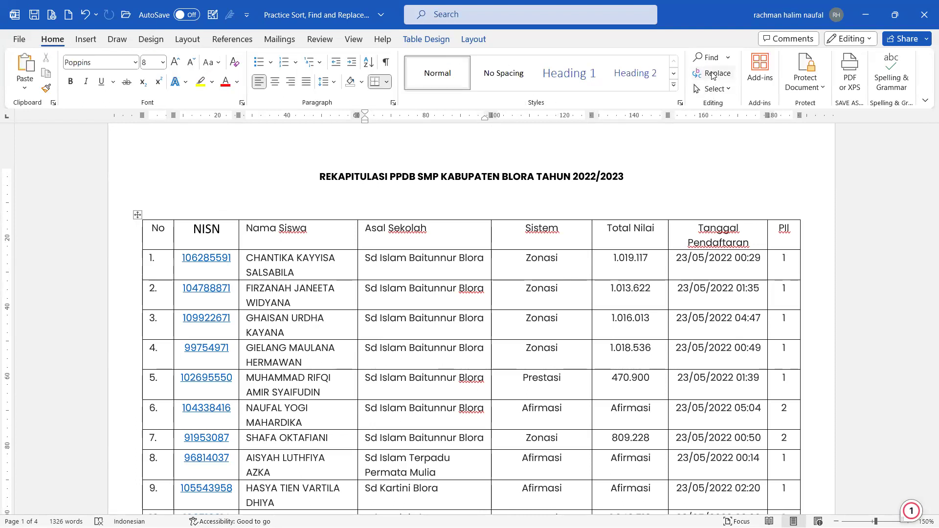
click(713, 73)
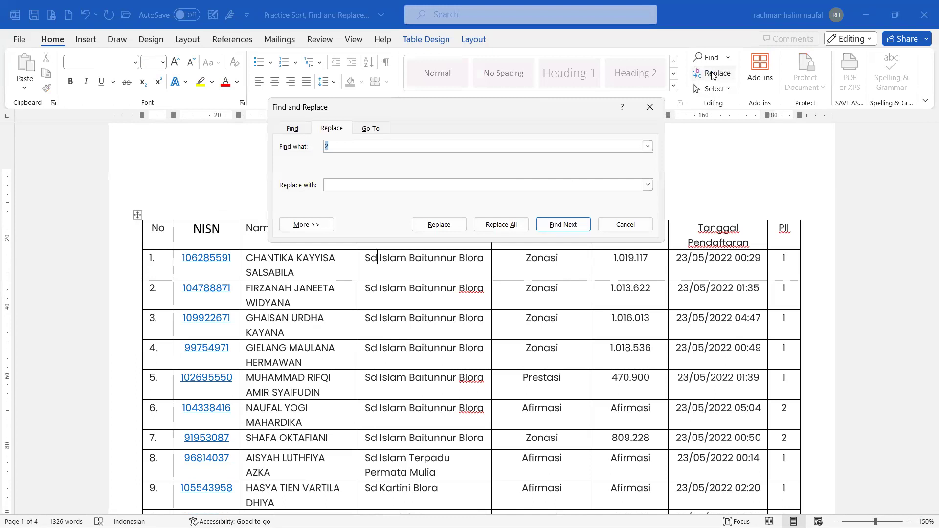
click(650, 107)
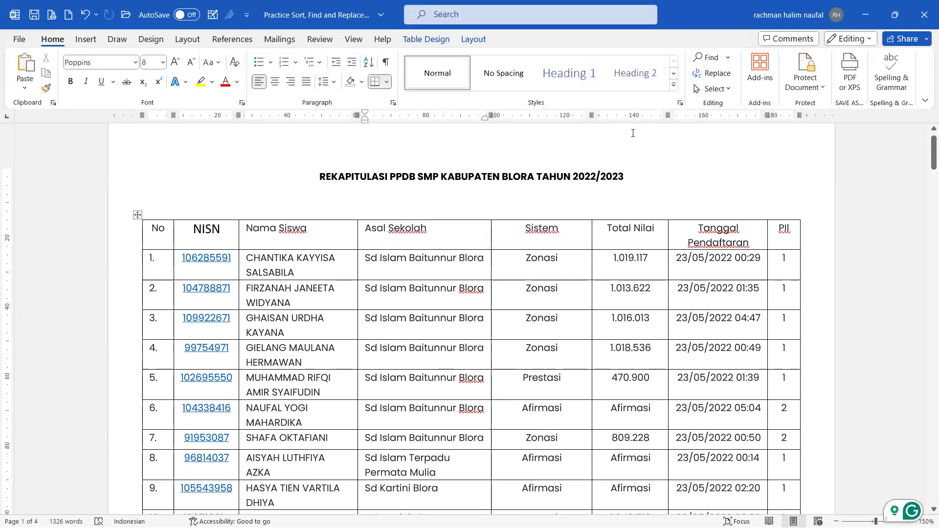
key(ctrl+h)
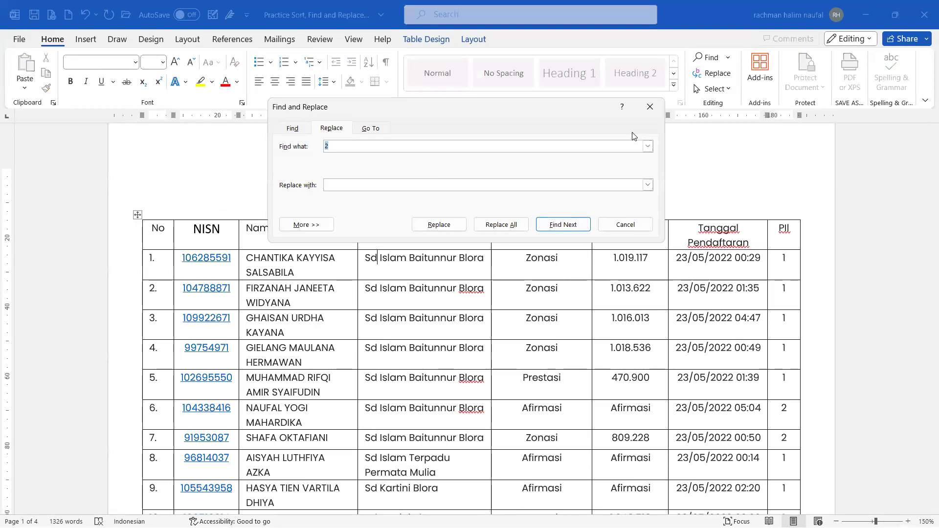
click(650, 107)
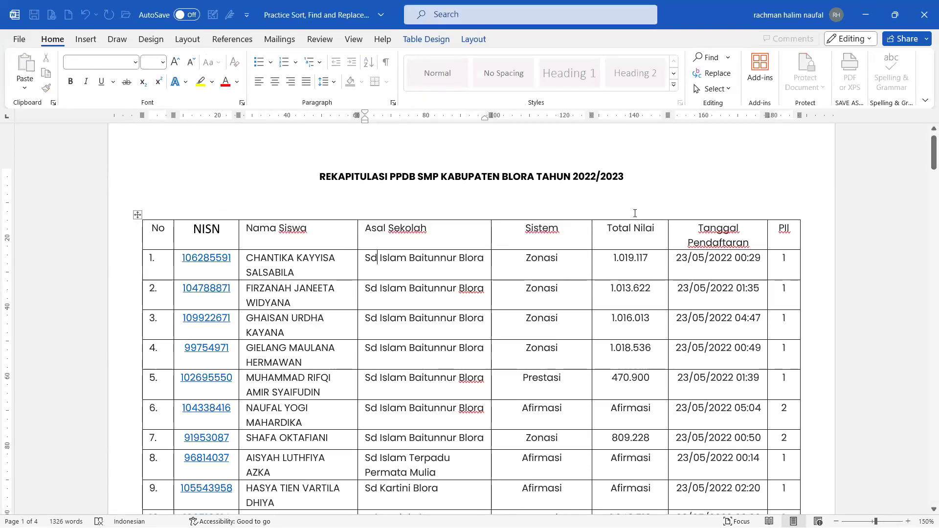
key(ctrl+h)
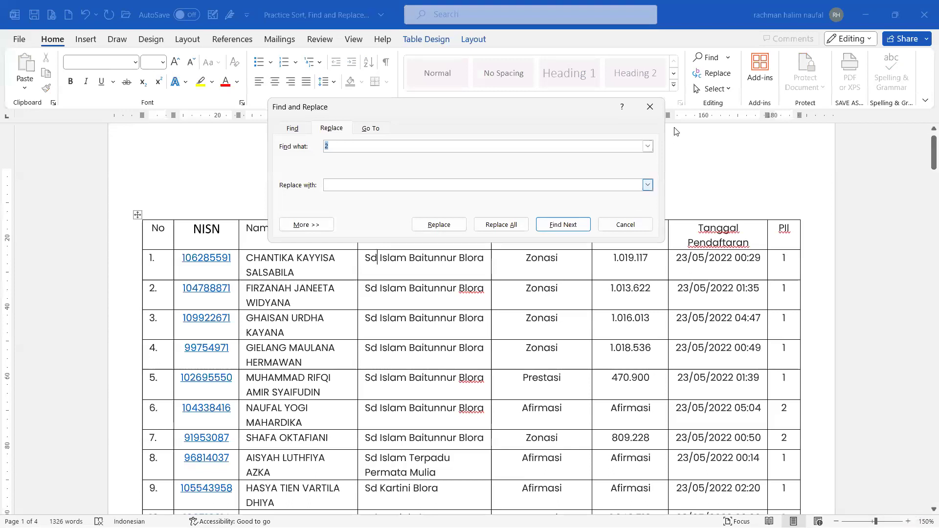
key(Escape)
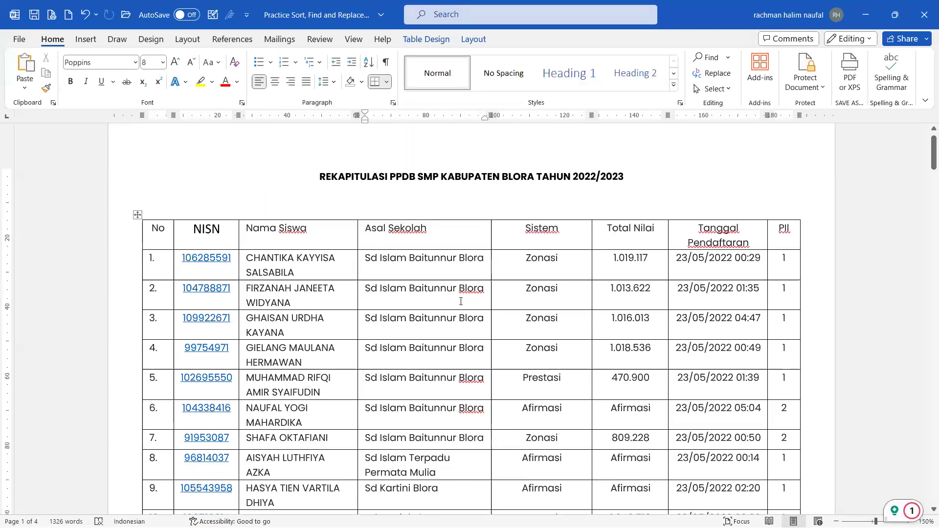
Step: Undo the right alignment in row 1's school cell and open Replace from the Find list
click(427, 262)
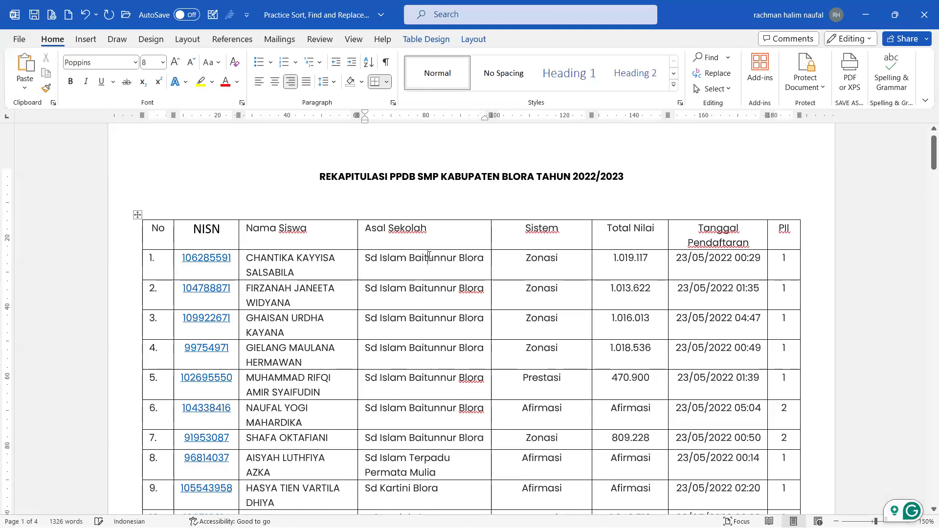
key(ctrl+z)
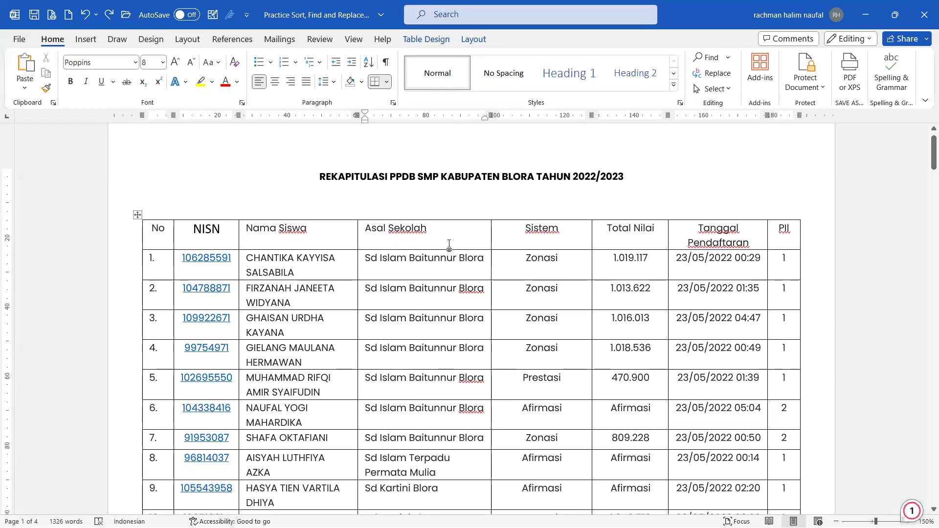
click(728, 57)
click(713, 73)
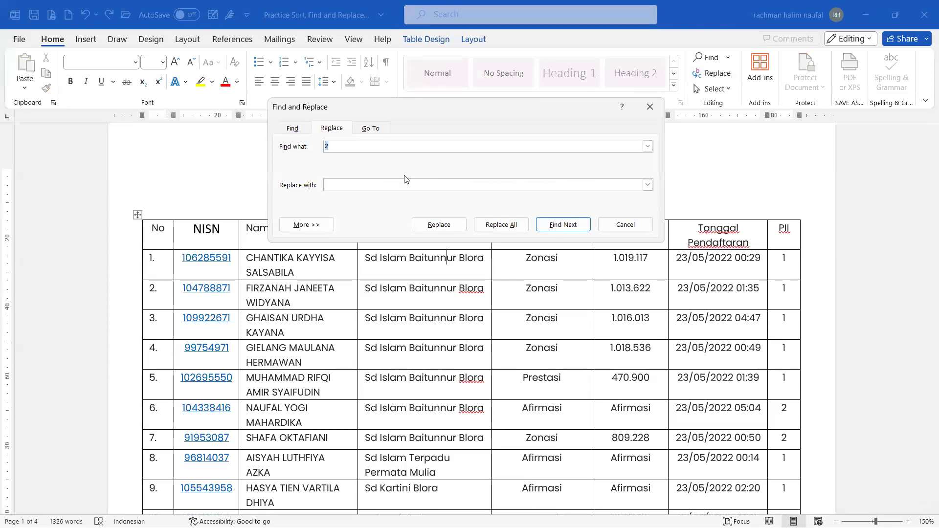
Step: Enter Sd as the search term and SD as the replacement
key(Caps_Lock)
text(S)
key(Caps_Lock)
text(d)
click(378, 185)
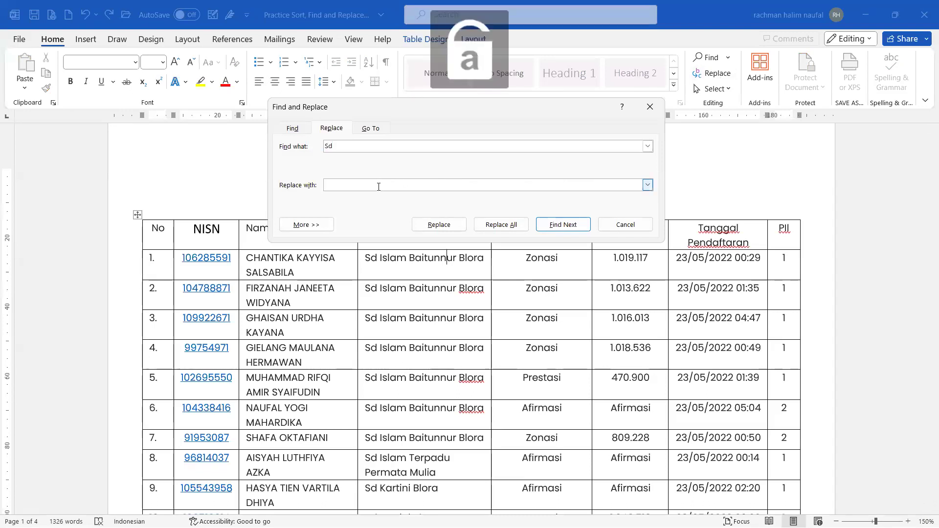
key(Caps_Lock)
key(Caps_Lock)
Step: Turn on Match prefix and Match suffix, then replace all, making 29 replacements
click(306, 224)
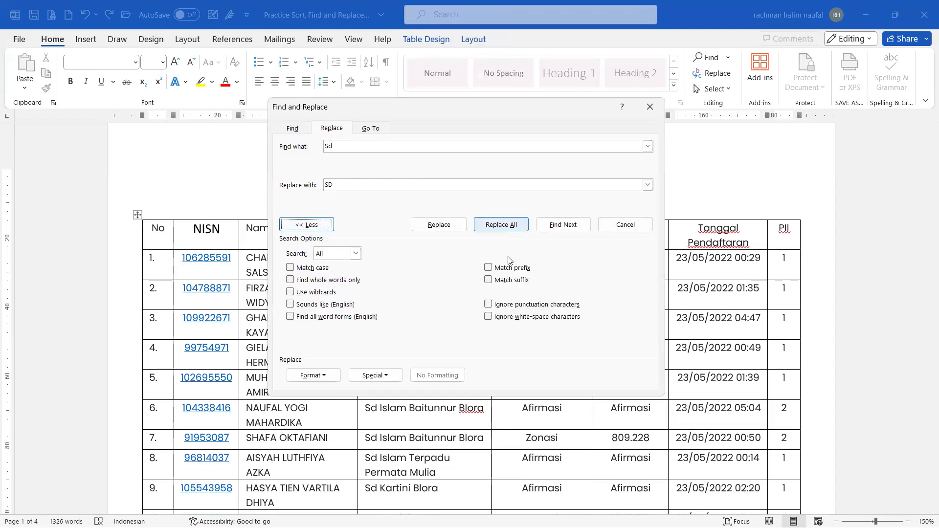
click(488, 267)
click(505, 283)
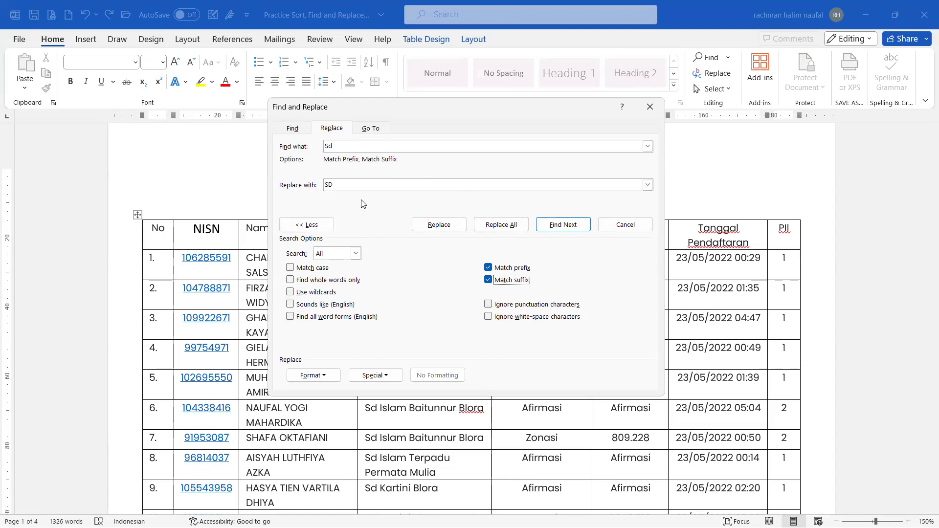
click(501, 225)
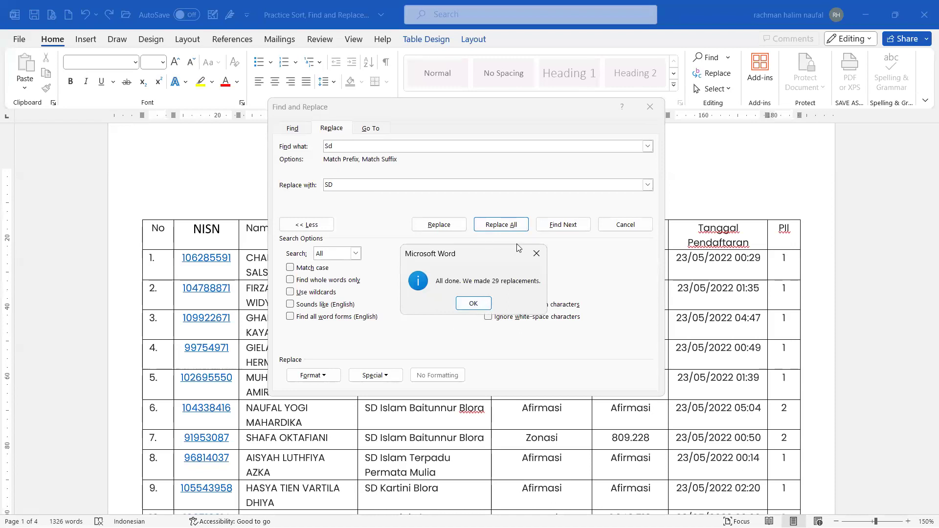
click(472, 303)
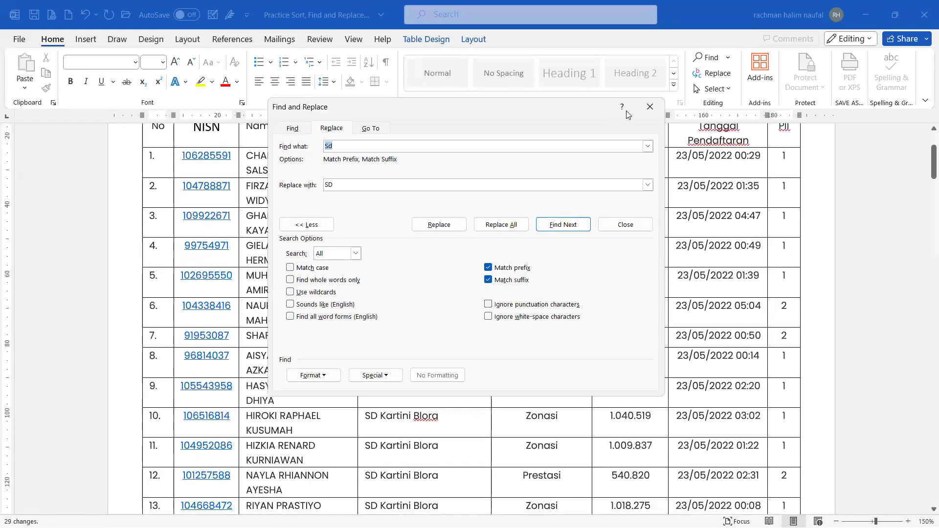
click(650, 107)
scroll(432, 314, down, 5)
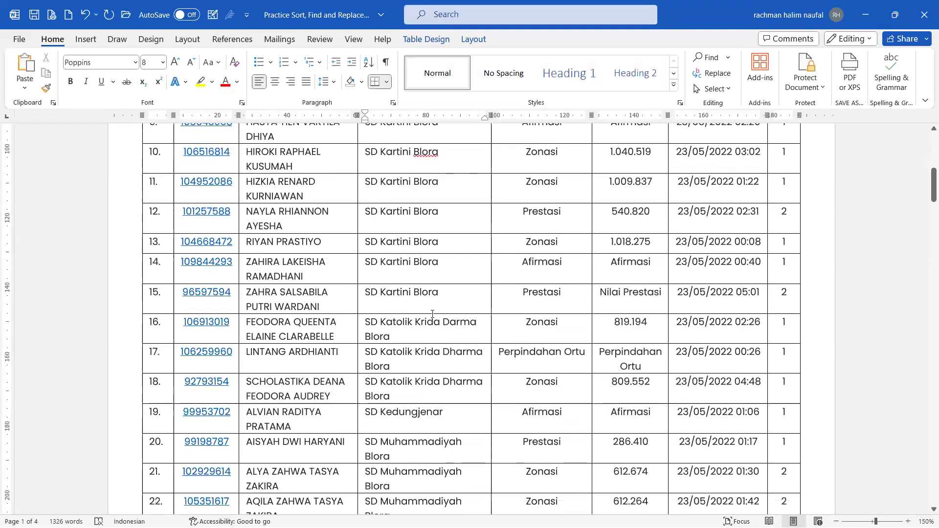
scroll(432, 314, down, 12)
scroll(430, 310, up, 6)
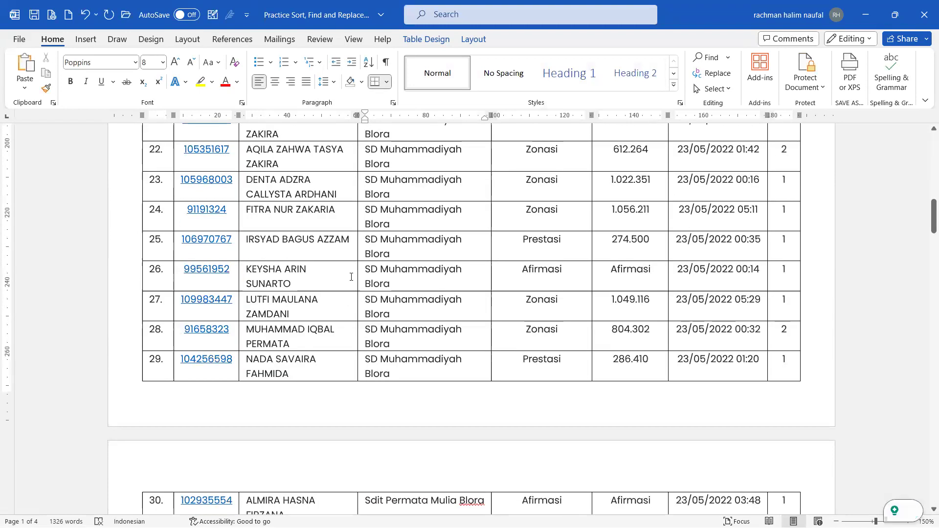
double_click(371, 272)
click(372, 272)
key(Delete)
key(ctrl+z)
scroll(381, 241, down, 7)
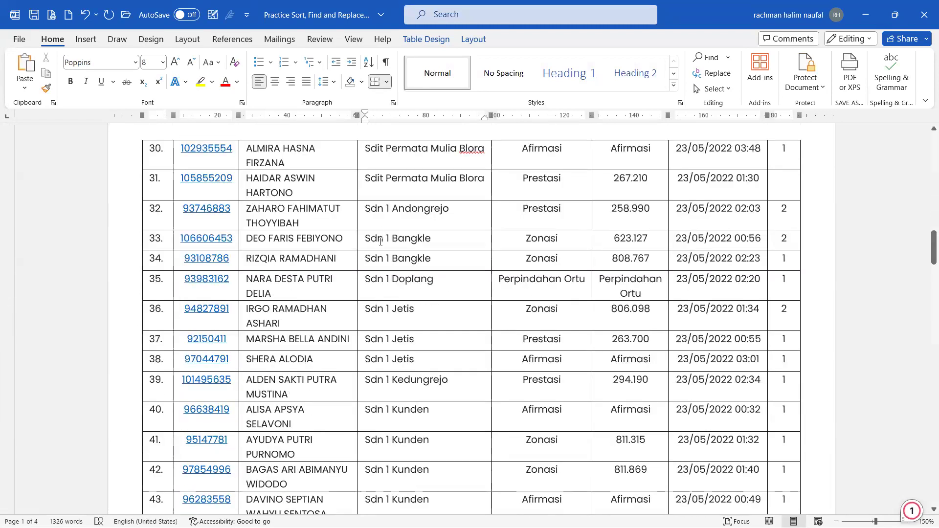
scroll(381, 242, up, 7)
key(ctrl+y)
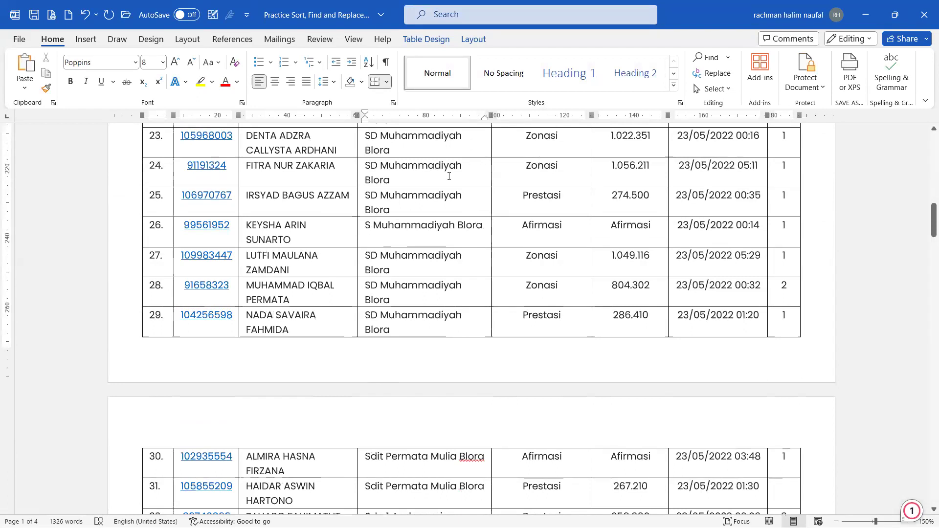
key(ctrl+z)
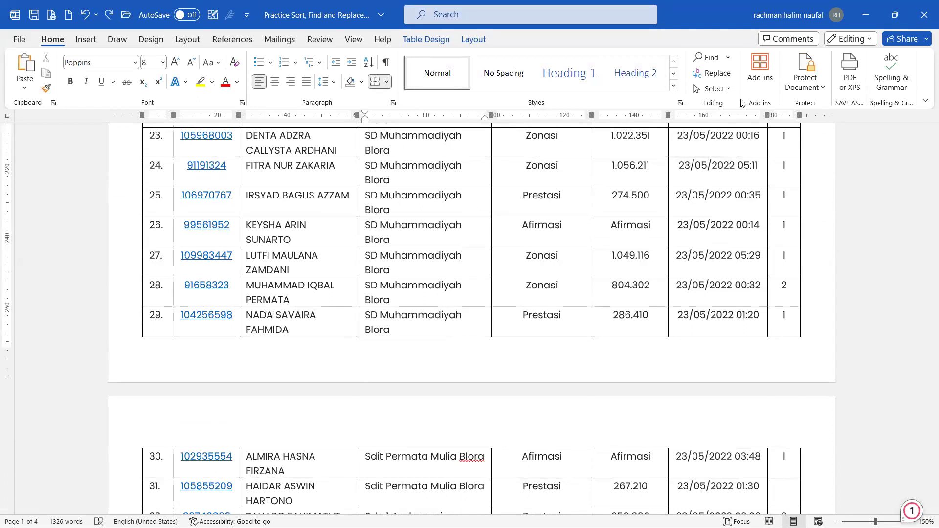
click(715, 73)
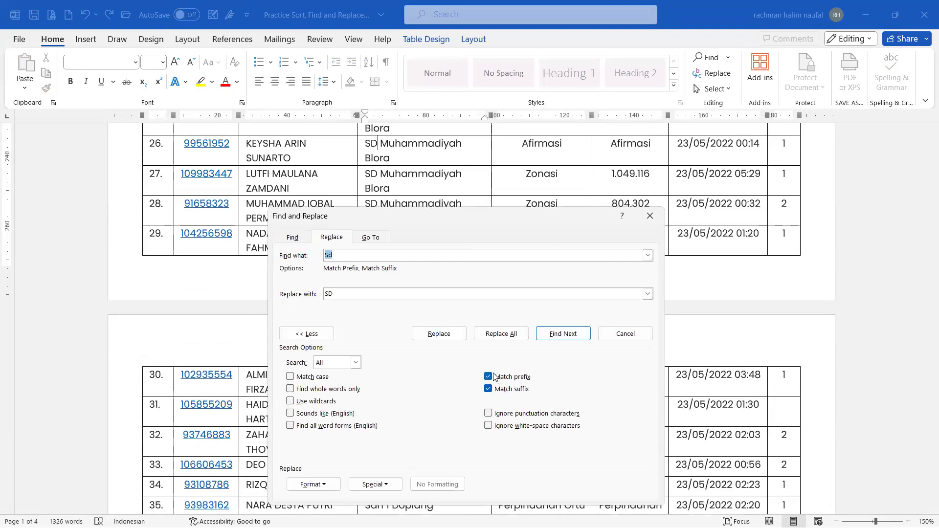
Step: Move the dialog up and replace whole-word Sdit with SDIT, making 2 changes
drag(412, 216, 388, 155)
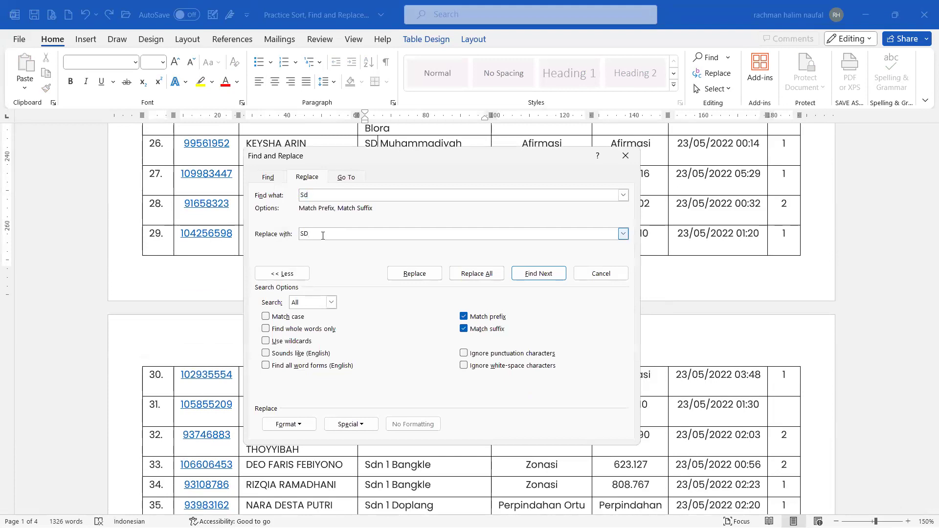
click(346, 192)
key(Caps_Lock)
key(Caps_Lock)
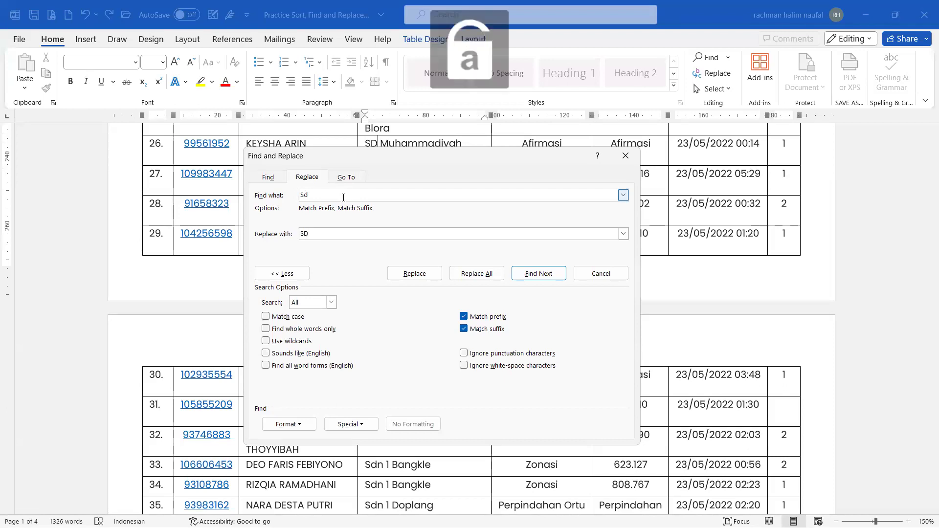
text(yt)
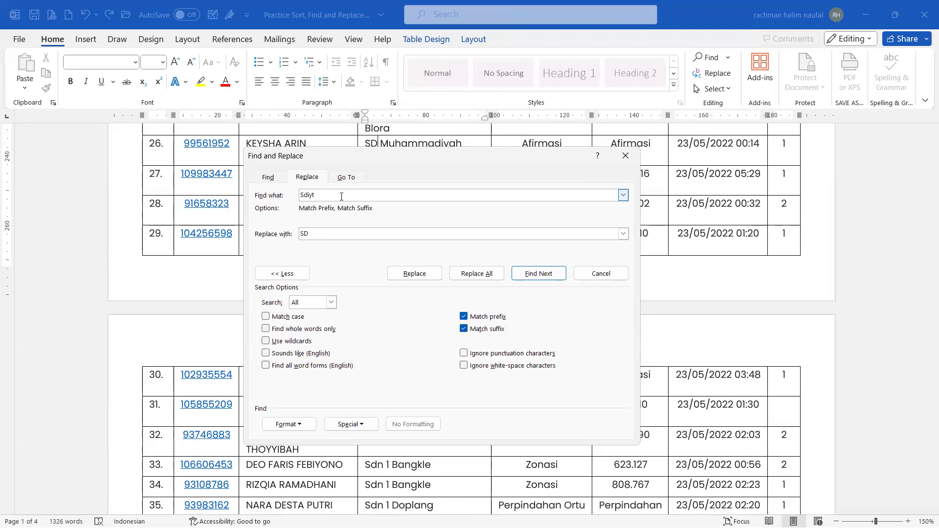
click(325, 229)
key(Caps_Lock)
text(IT)
key(Caps_Lock)
click(465, 274)
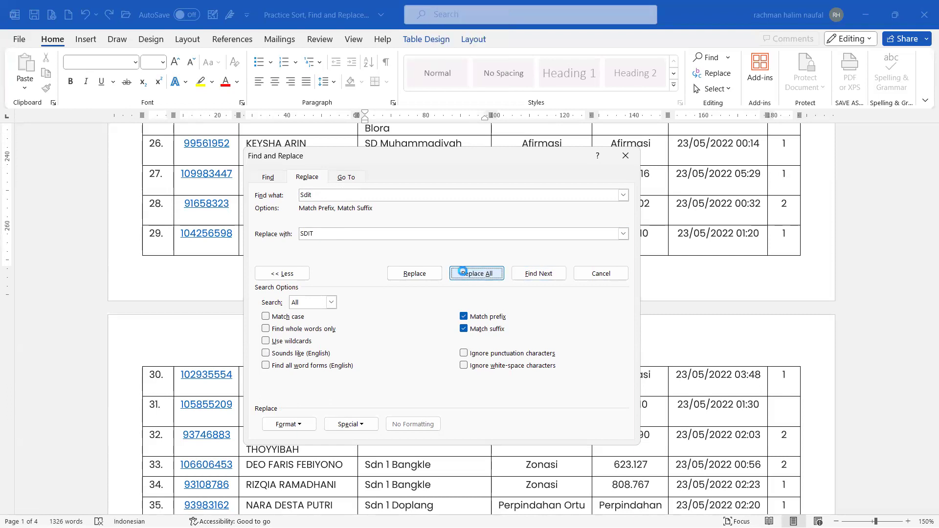
click(469, 303)
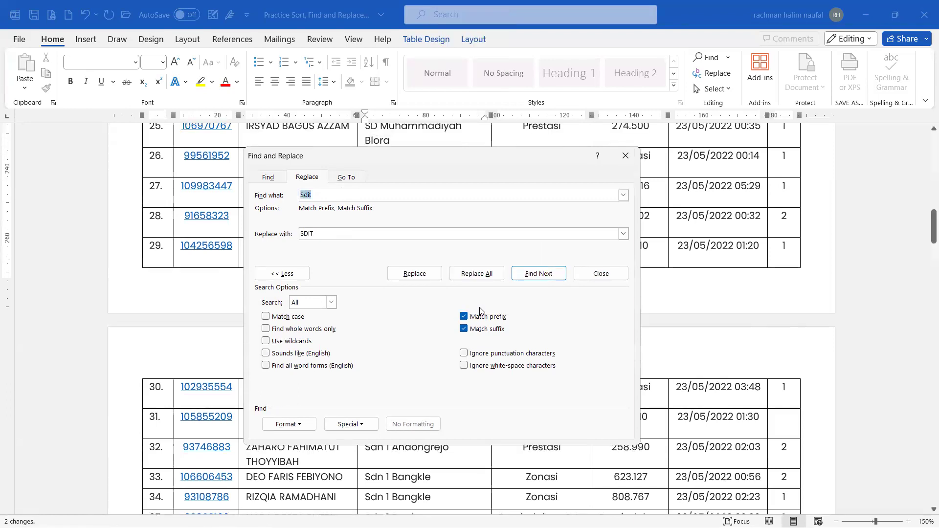
Step: Select Tambhrejo in row 79 and reopen Find and Replace, keeping the extra options shown
click(631, 157)
scroll(447, 298, down, 1)
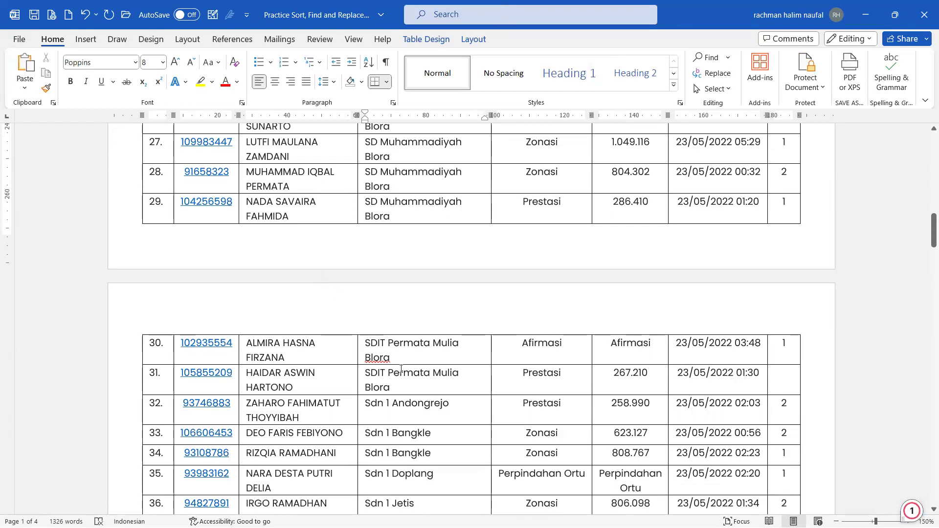
scroll(401, 369, down, 20)
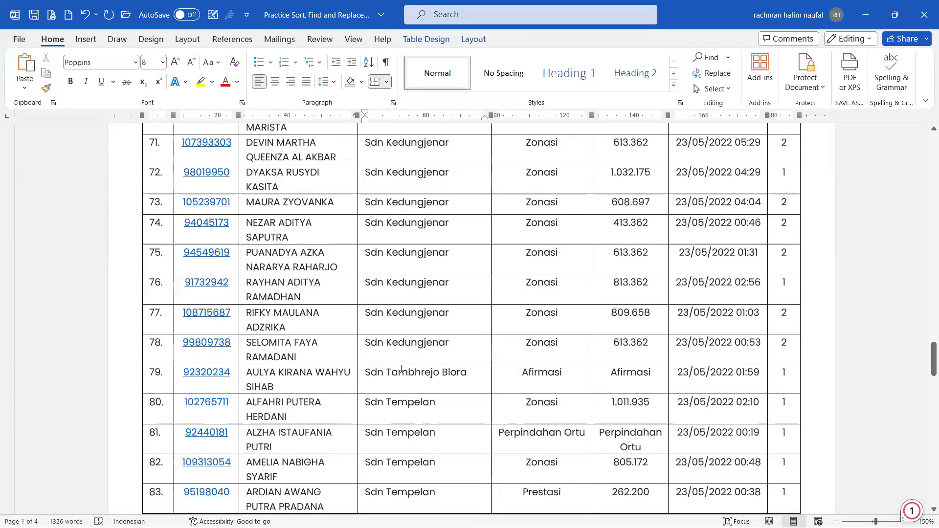
double_click(399, 372)
click(718, 73)
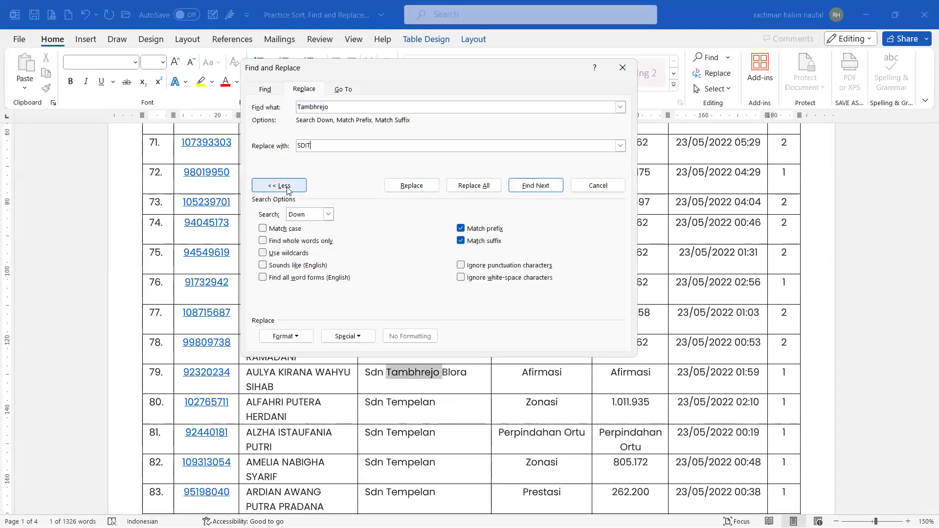
click(279, 186)
click(280, 185)
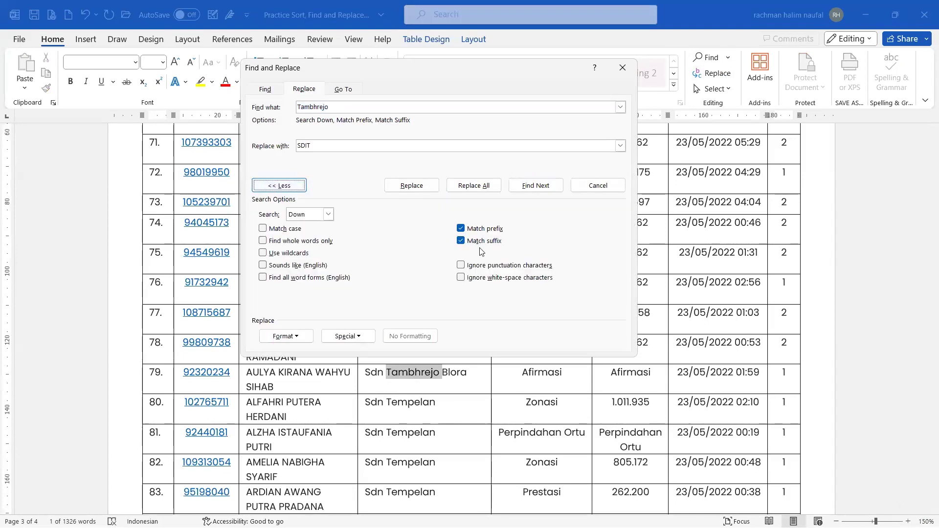
click(469, 241)
click(470, 241)
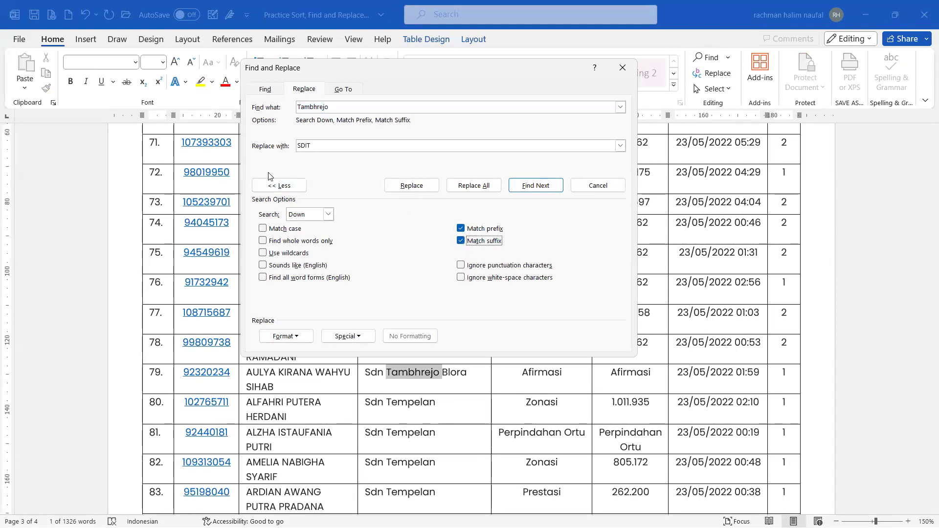
Step: Set Find what to Sdn and Replace with to SDN
click(345, 108)
double_click(346, 108)
key(Caps_Lock)
text(S)
key(Caps_Lock)
text(dn)
click(313, 146)
text(SD)
key(Caps_Lock)
text(N)
key(Caps_Lock)
Step: Replace all from the document start for 69 replacements, then close the dialog
click(470, 186)
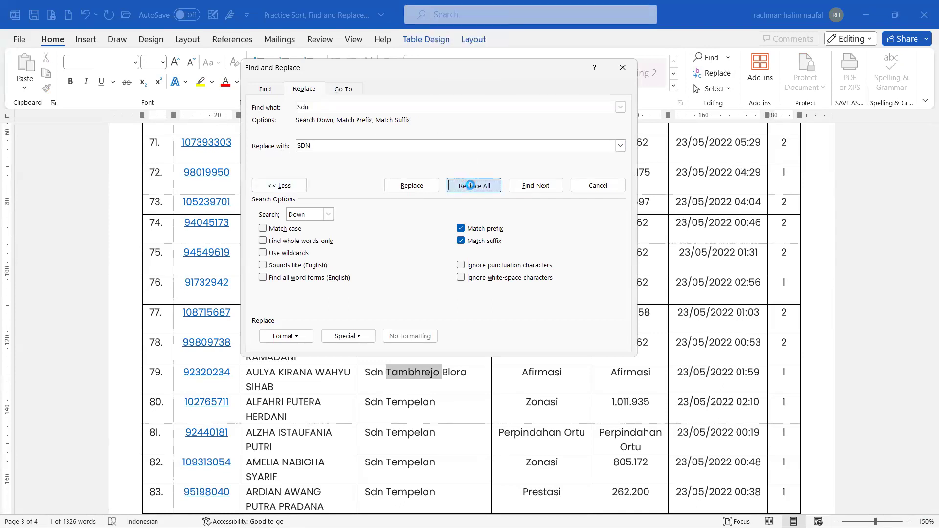
click(450, 306)
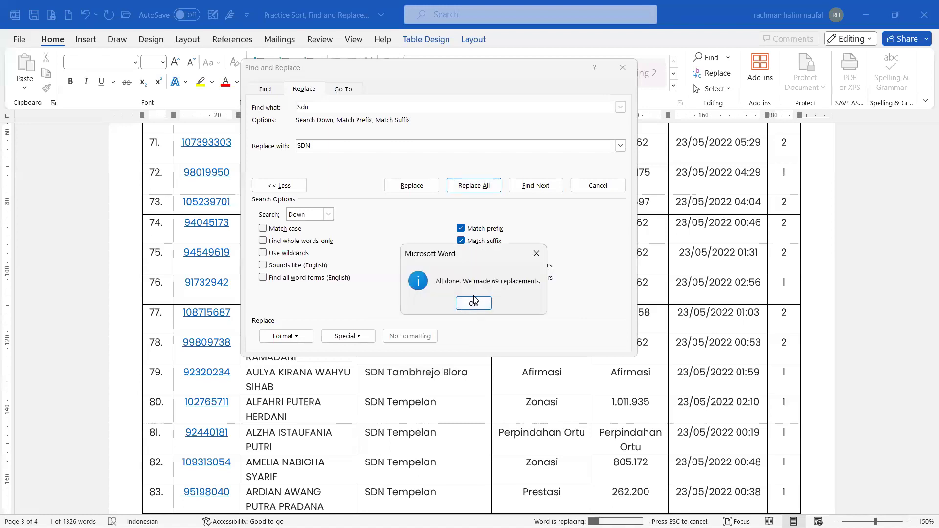
click(473, 303)
click(622, 68)
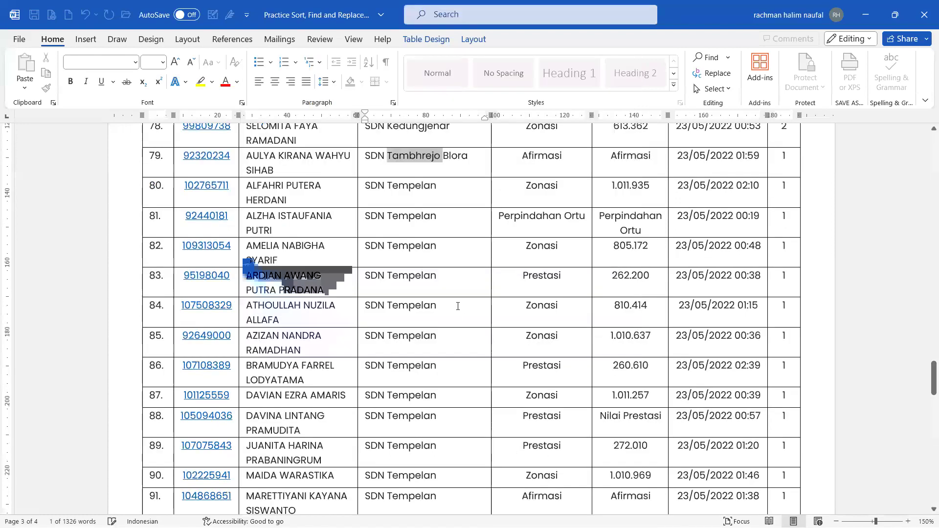
Step: Scroll back to the table's top, place the caret in row 1, and switch to the Excel Learning Plan workbook
scroll(458, 306, down, 10)
scroll(458, 306, up, 7)
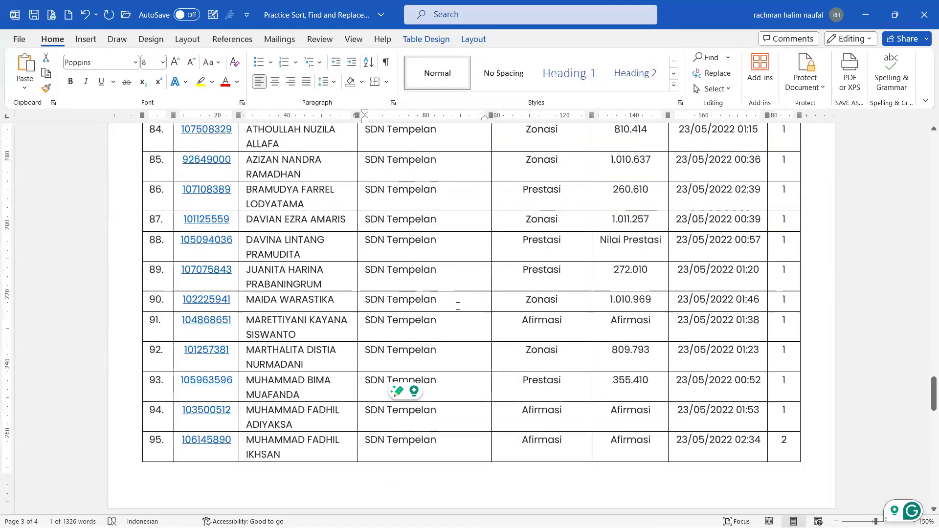
scroll(458, 306, up, 6)
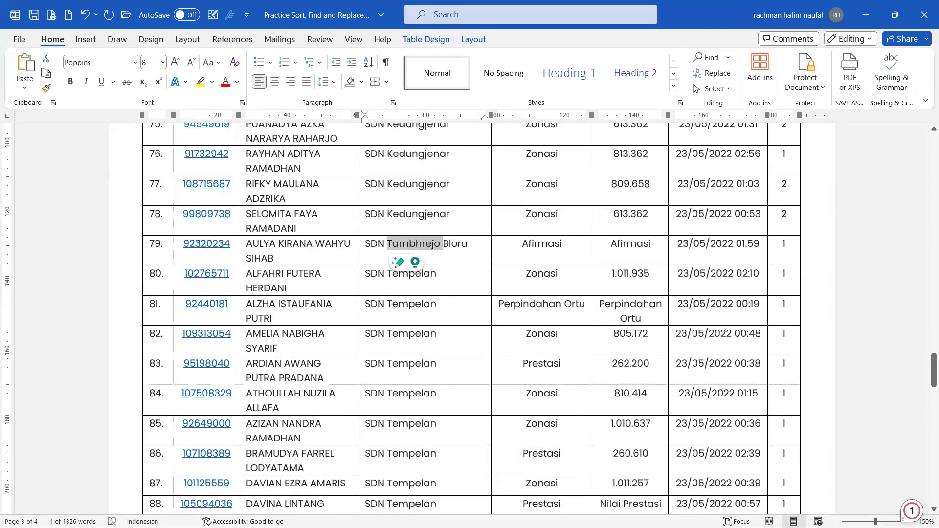
ctrl+scroll(454, 285, down, 4)
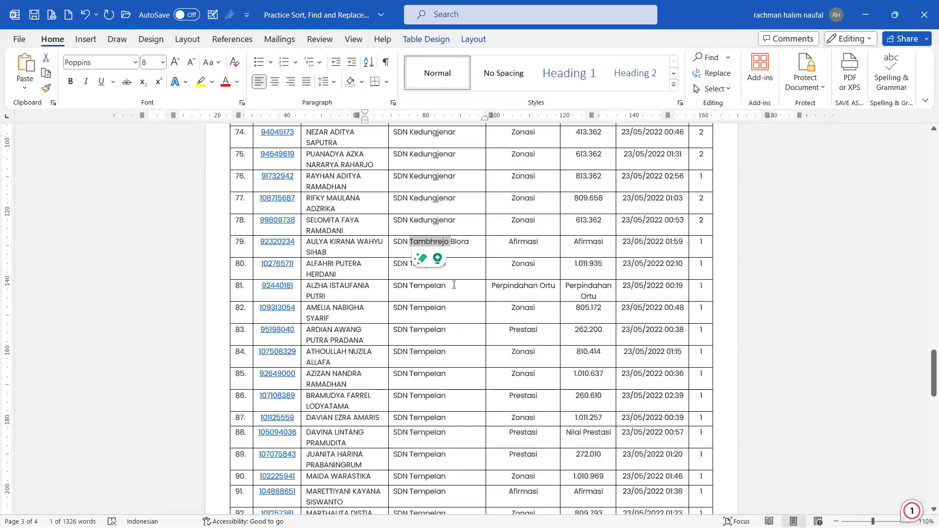
scroll(454, 285, up, 10)
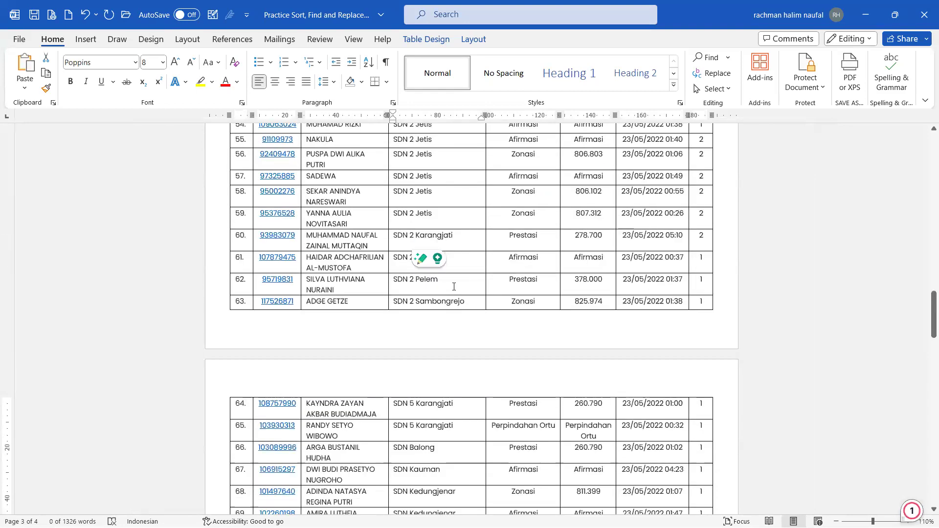
scroll(454, 286, up, 6)
scroll(454, 287, up, 6)
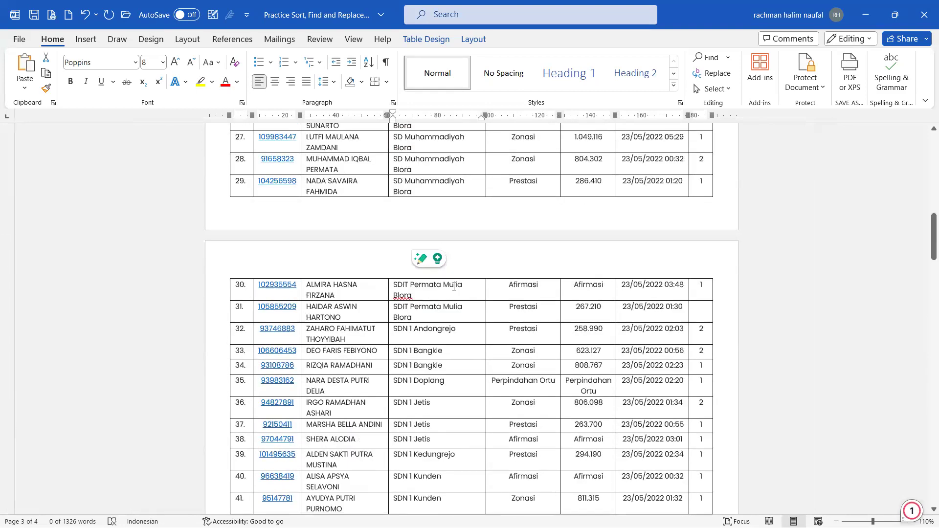
scroll(454, 287, up, 12)
click(582, 249)
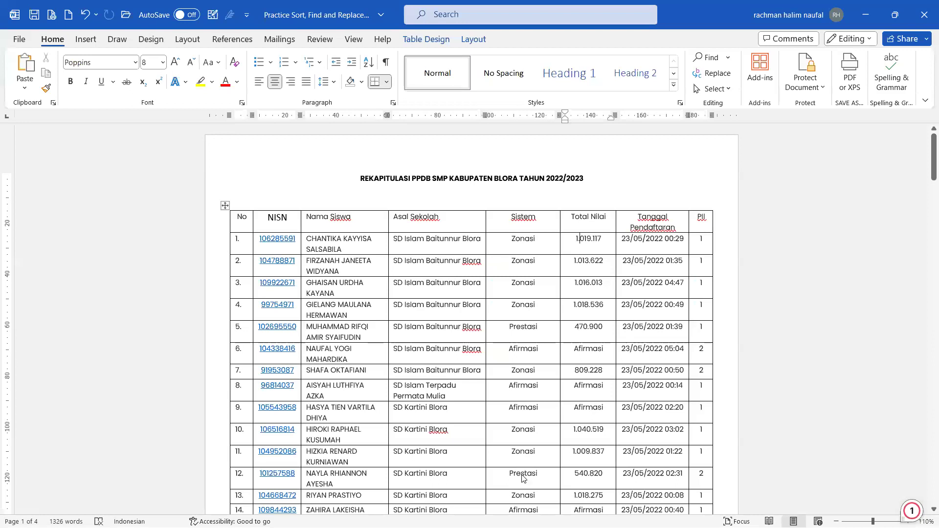
click(632, 514)
scroll(345, 288, up, 3)
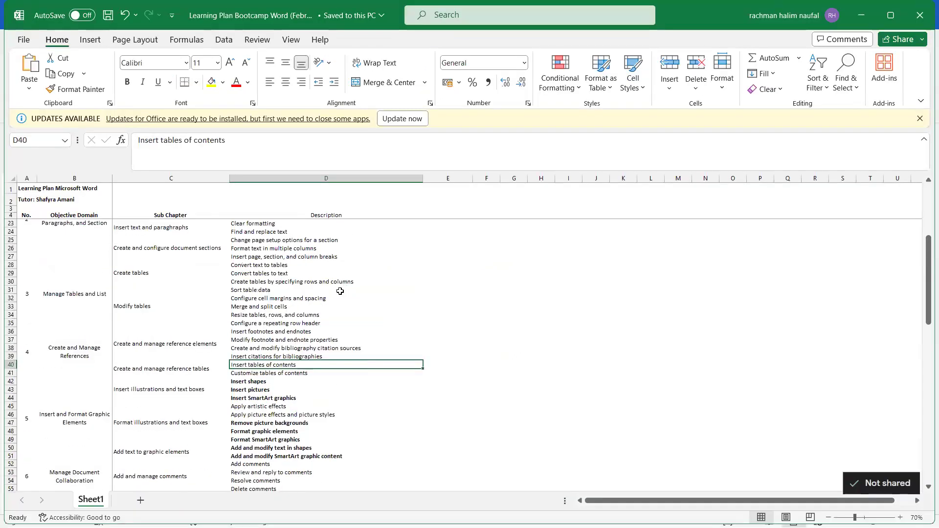
Step: Bold the Sort table data and Find and replace text entries
click(261, 289)
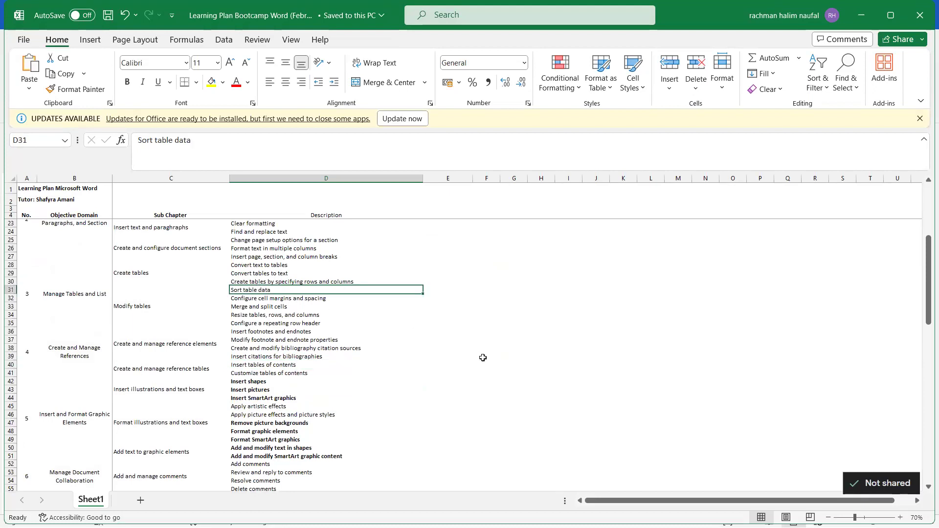
key(ctrl+b)
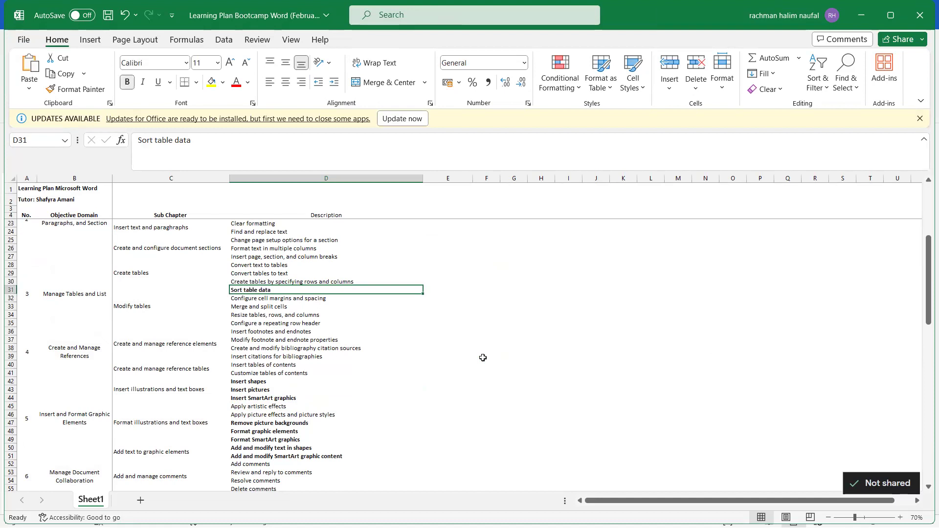
scroll(483, 358, up, 2)
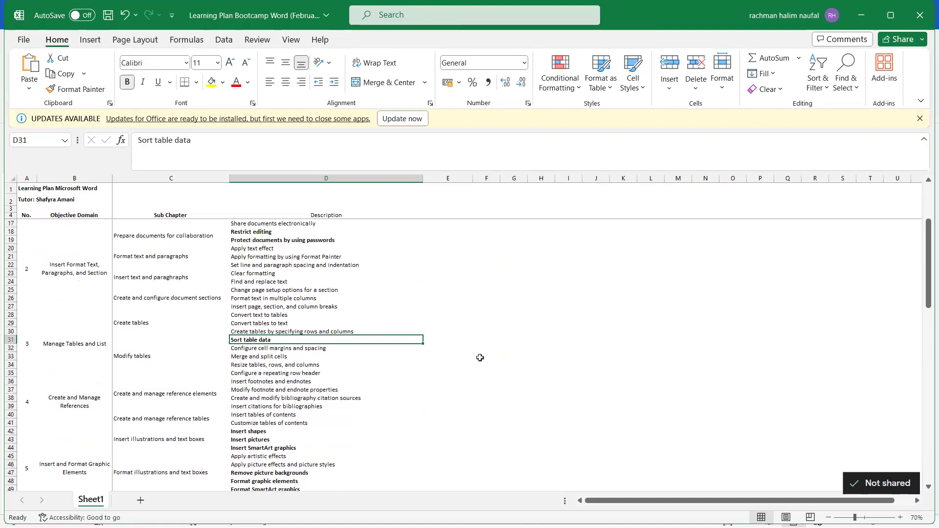
click(265, 283)
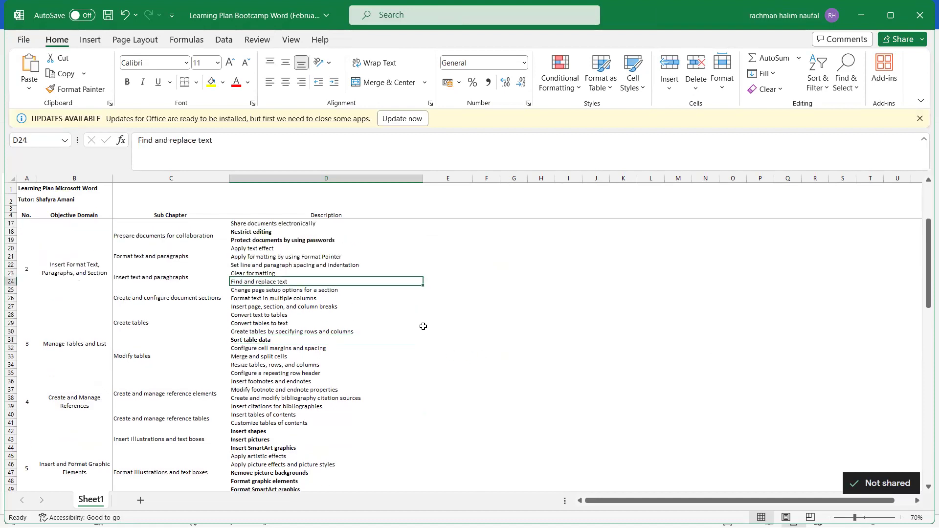
key(ctrl+b)
Step: Save the learning plan workbook and switch back to Word
click(425, 356)
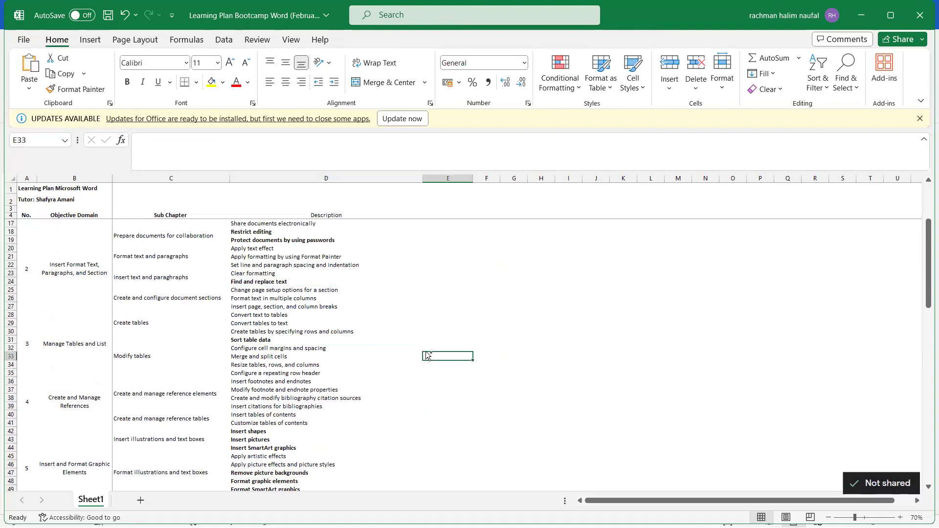
key(ctrl+s)
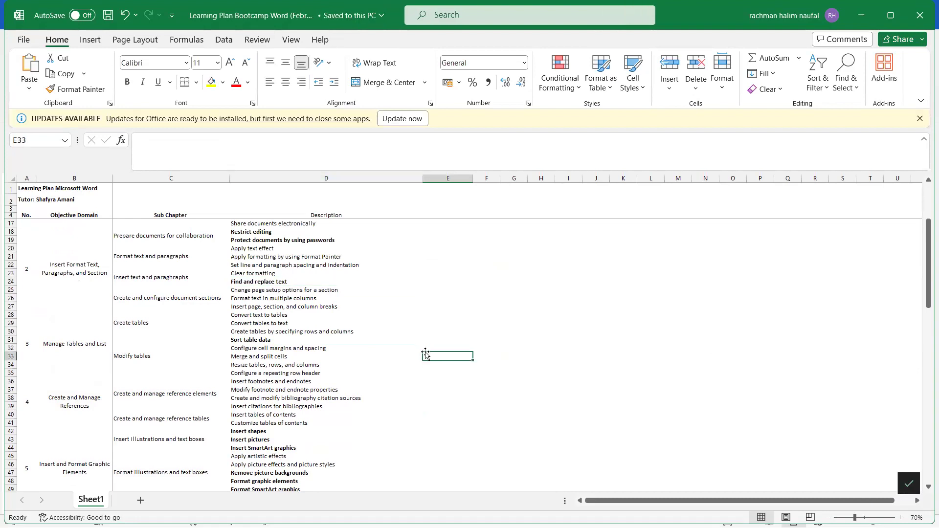
scroll(425, 356, up, 5)
scroll(425, 356, down, 8)
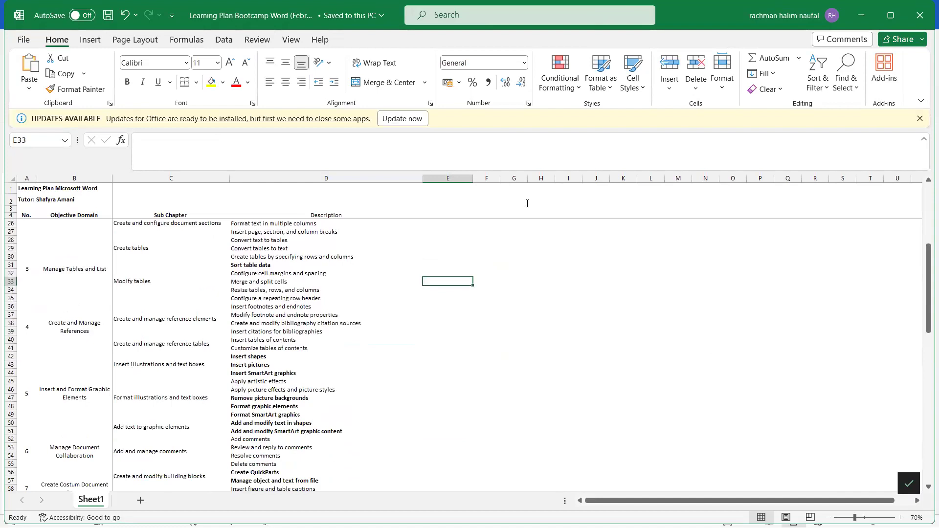
key(alt+Tab)
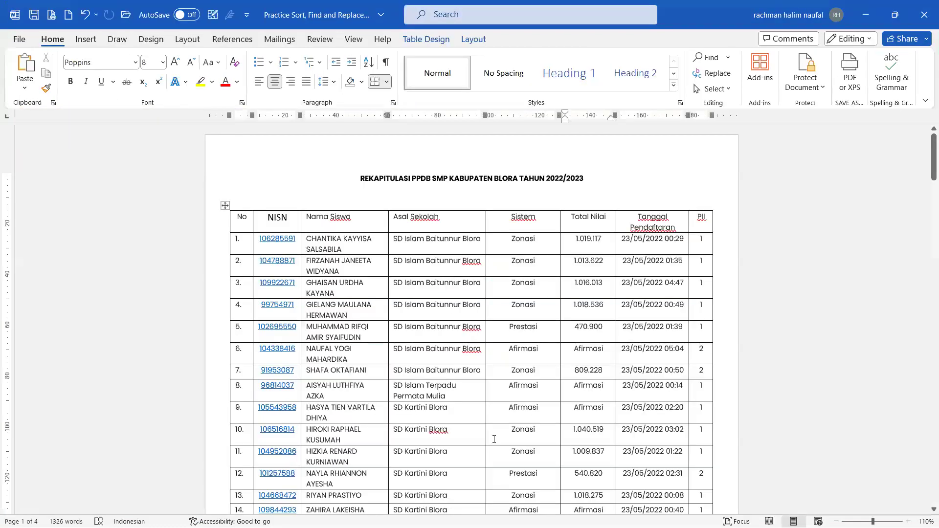
click(399, 272)
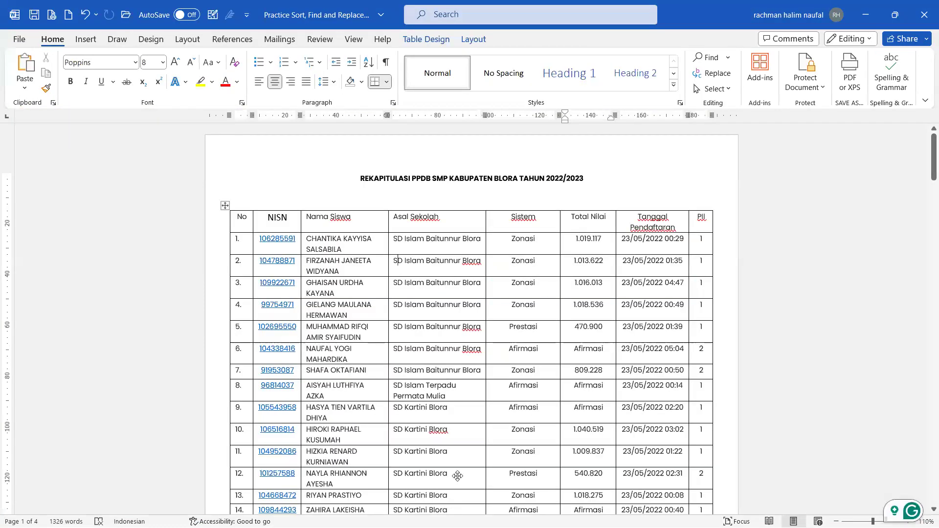
key(alt+Tab)
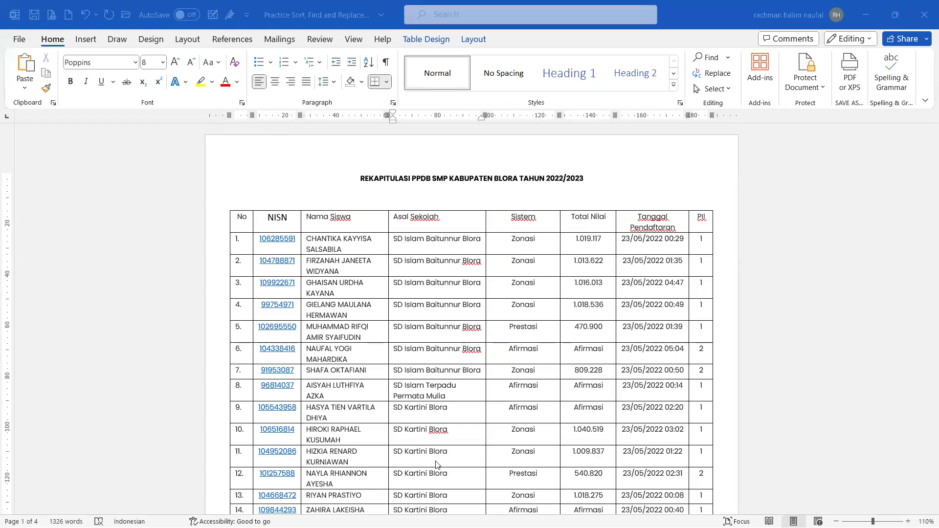
key(alt+Tab)
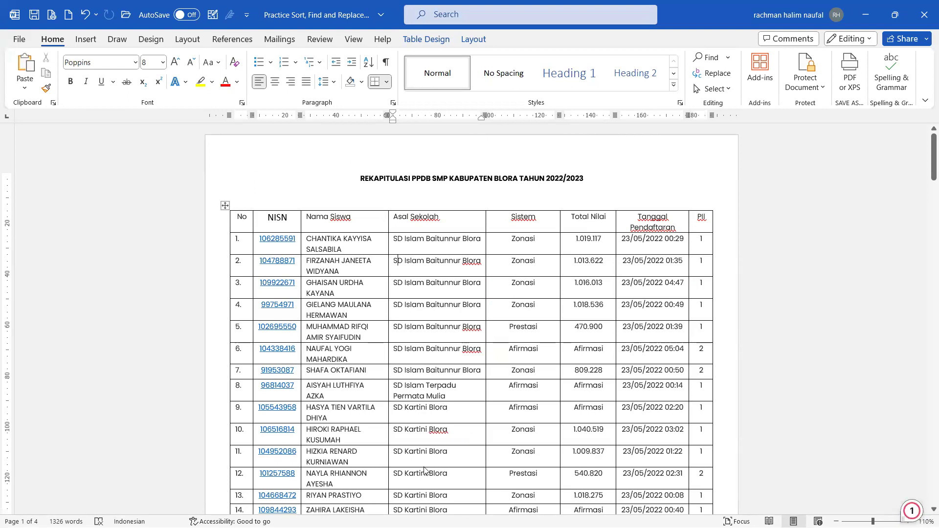
scroll(425, 470, down, 1)
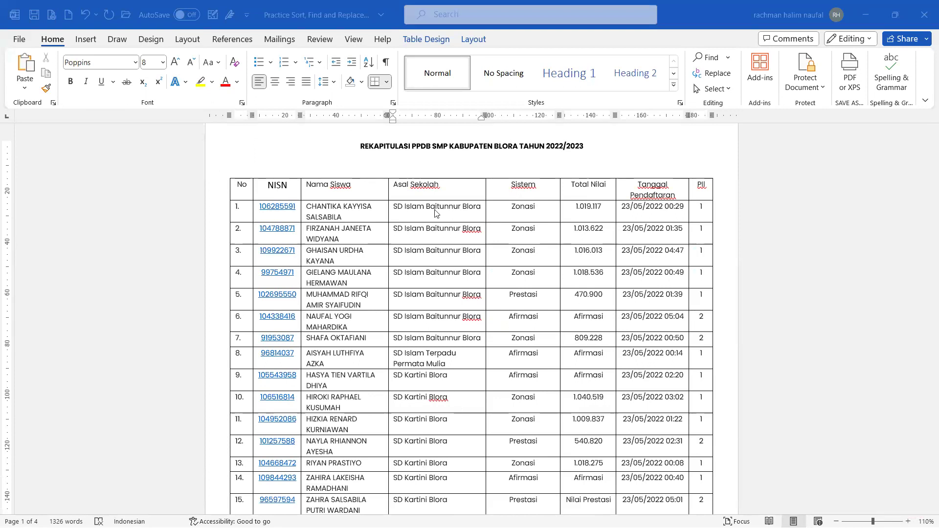
click(461, 228)
click(440, 263)
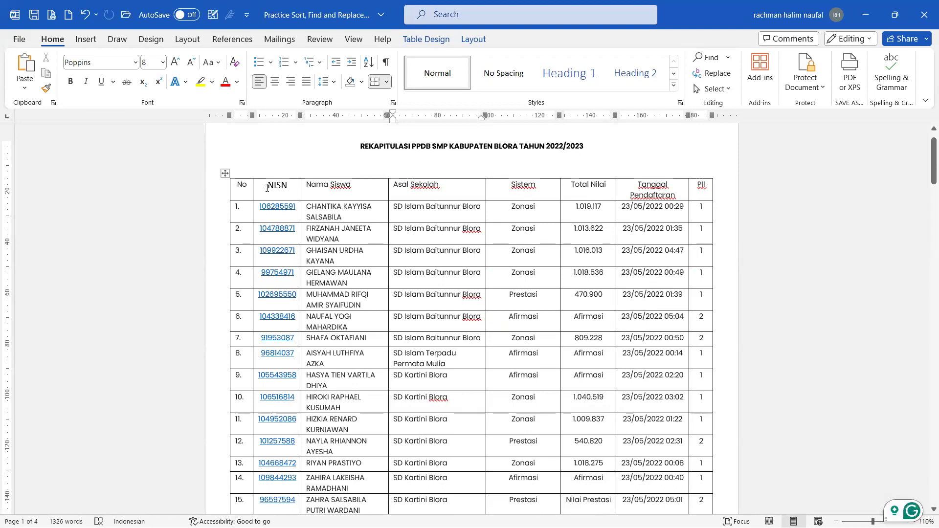
scroll(267, 188, up, 1)
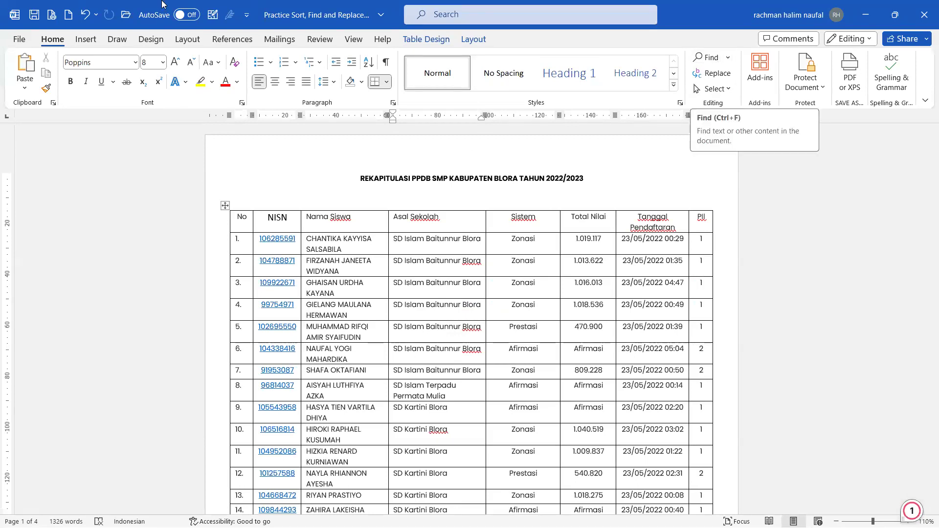
click(81, 42)
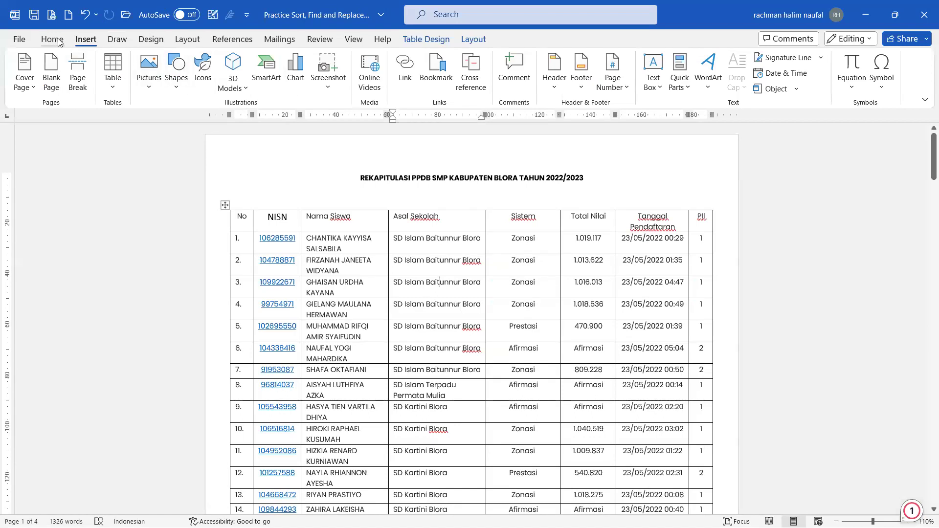
click(57, 41)
click(368, 301)
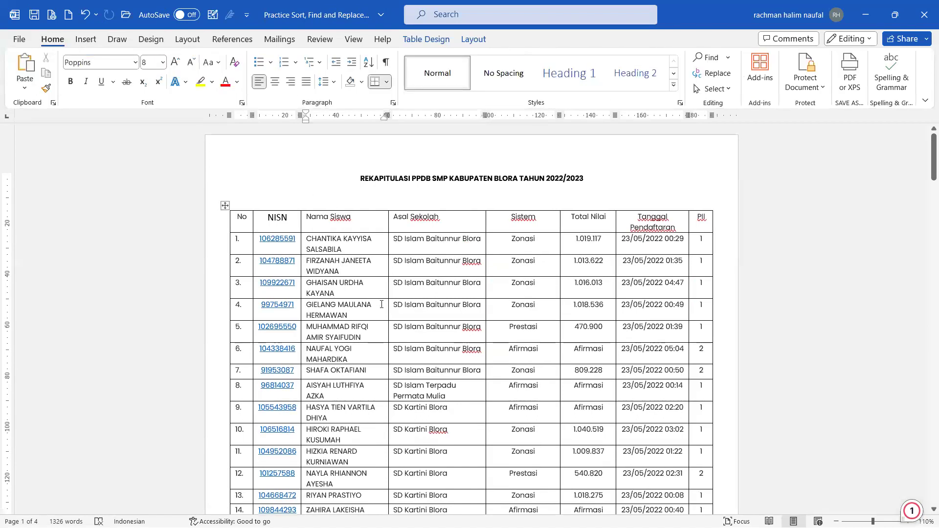
click(437, 262)
Step: Search the document for Putri and jump through several of its 8 matches
key(ctrl+f)
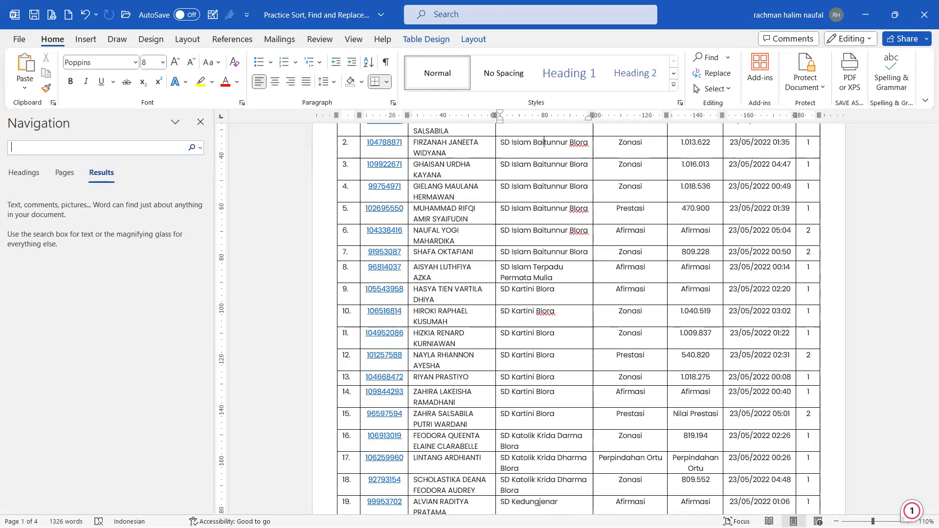
text(Fat)
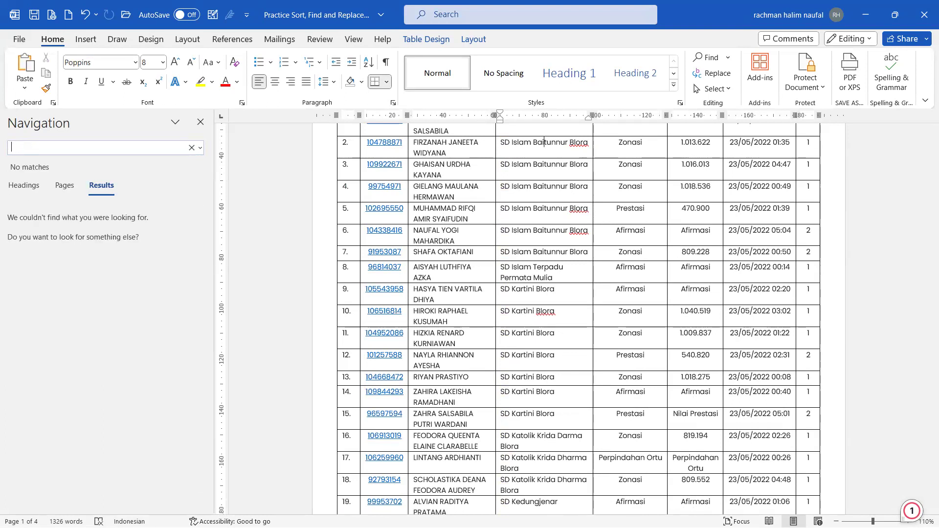
text(Putri)
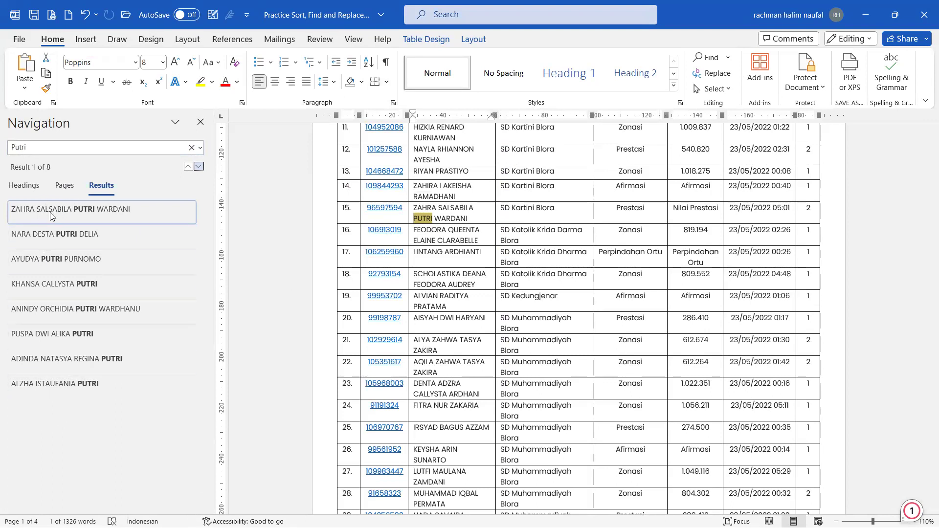
click(40, 245)
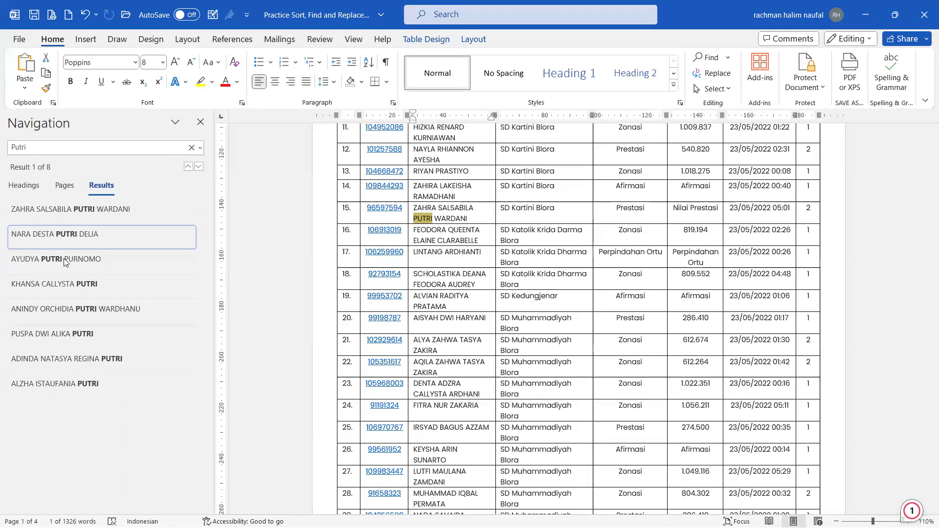
click(67, 263)
click(76, 287)
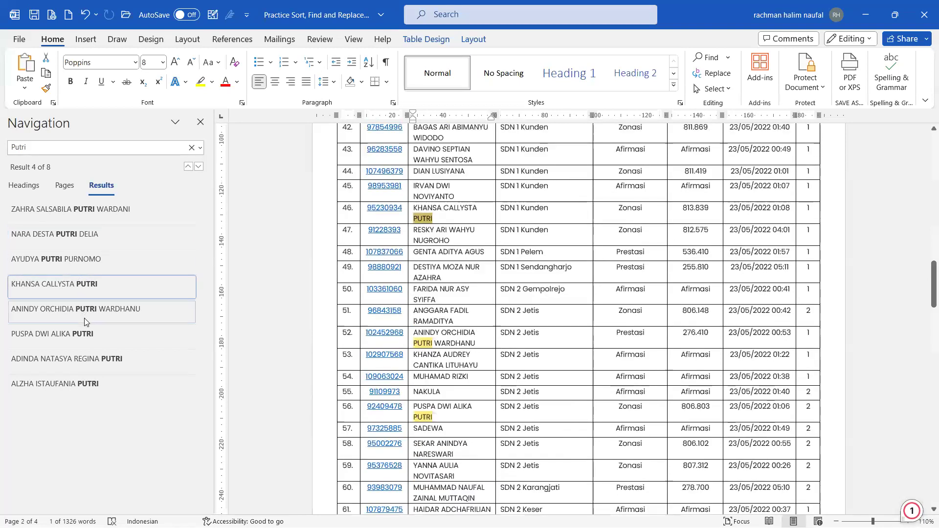
click(84, 318)
Step: Clear the Putri search, deselect the match, and open the Find options list
click(192, 147)
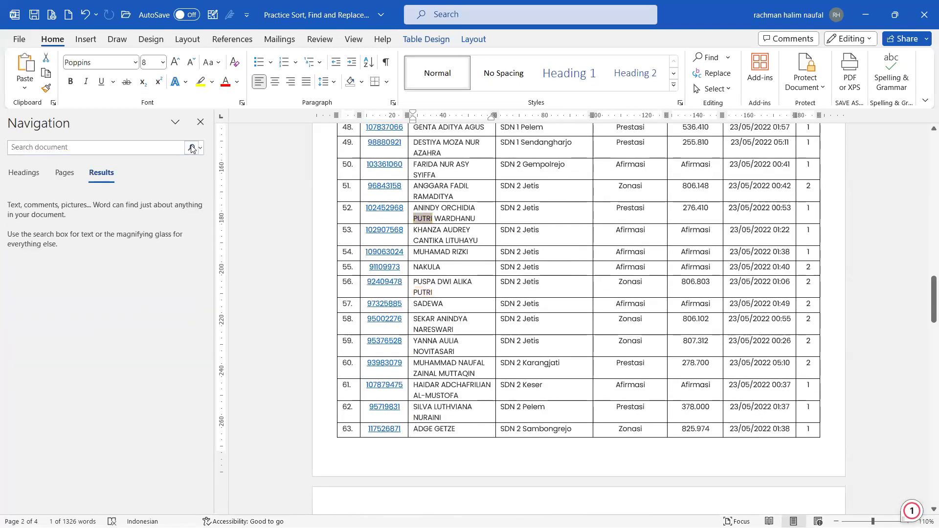
click(92, 149)
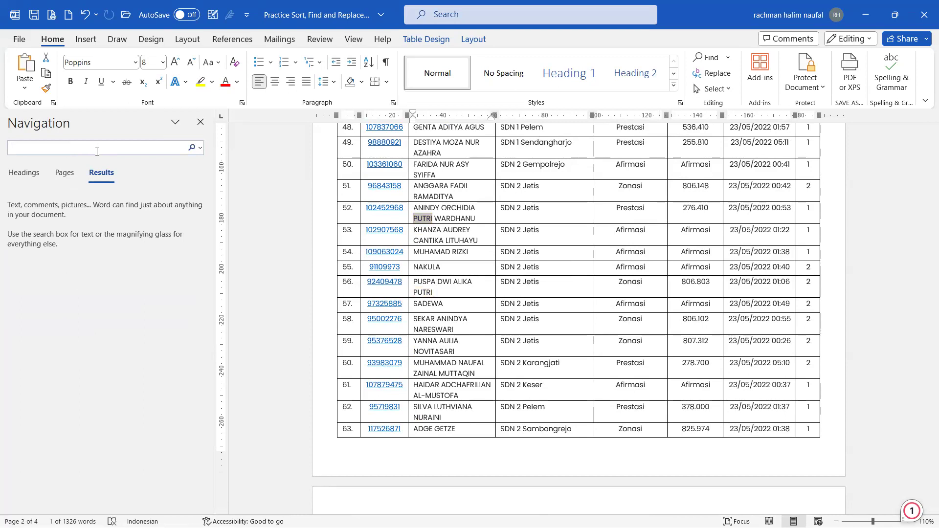
click(447, 216)
click(733, 60)
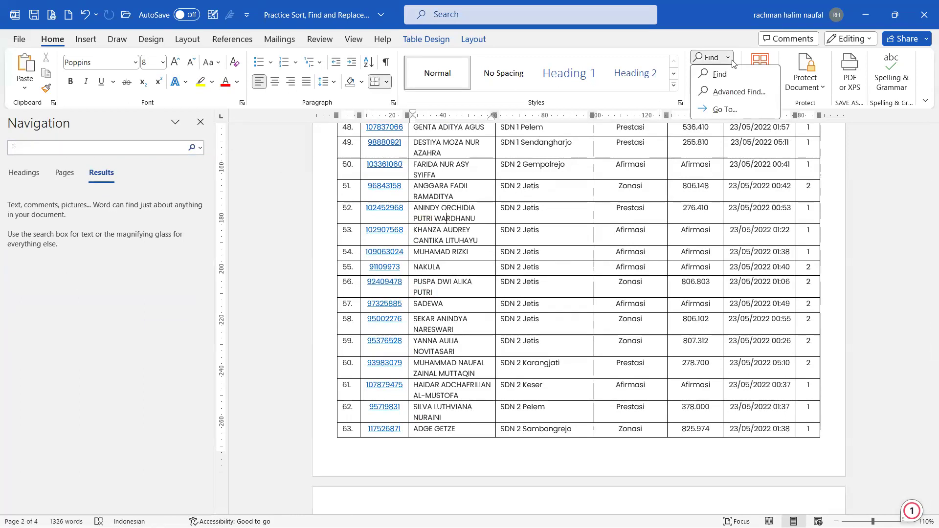
Step: Open Advanced Find for Putri and move the dialog up above the table
click(733, 61)
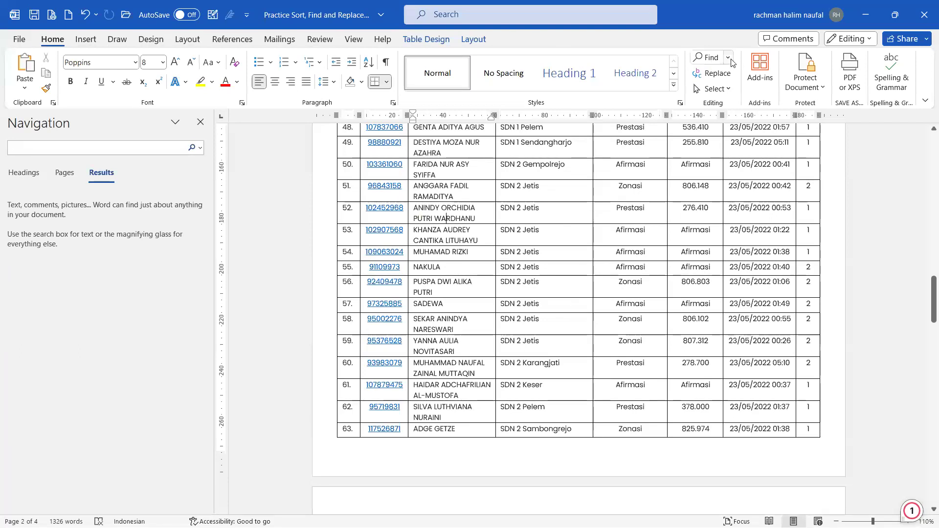
click(732, 60)
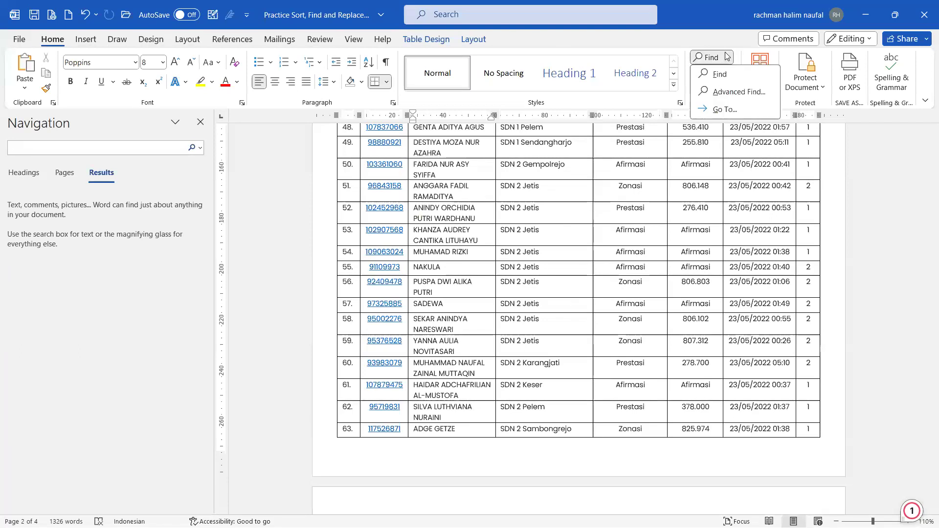
click(738, 92)
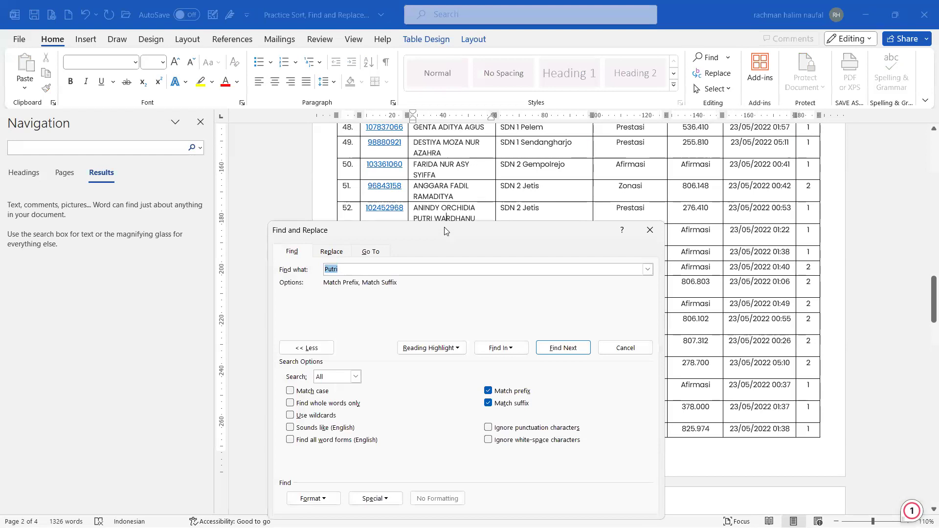
drag(447, 231, 448, 148)
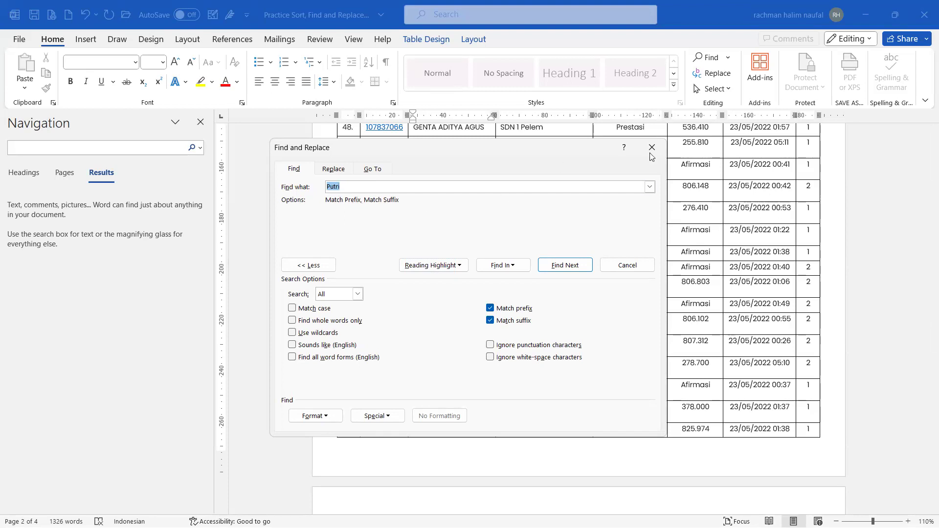
Step: Highlight all 8 Putri matches in yellow, jump to row 56, then close and review
click(431, 266)
click(431, 281)
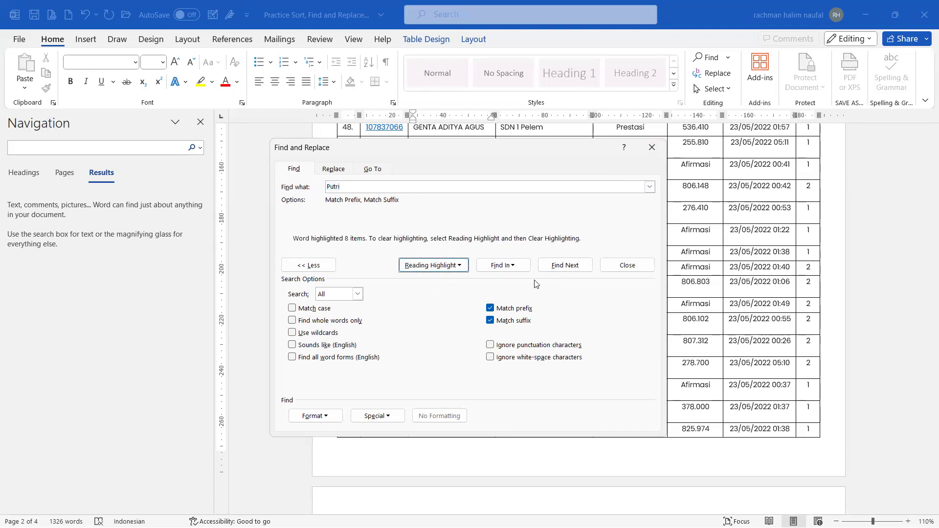
click(565, 266)
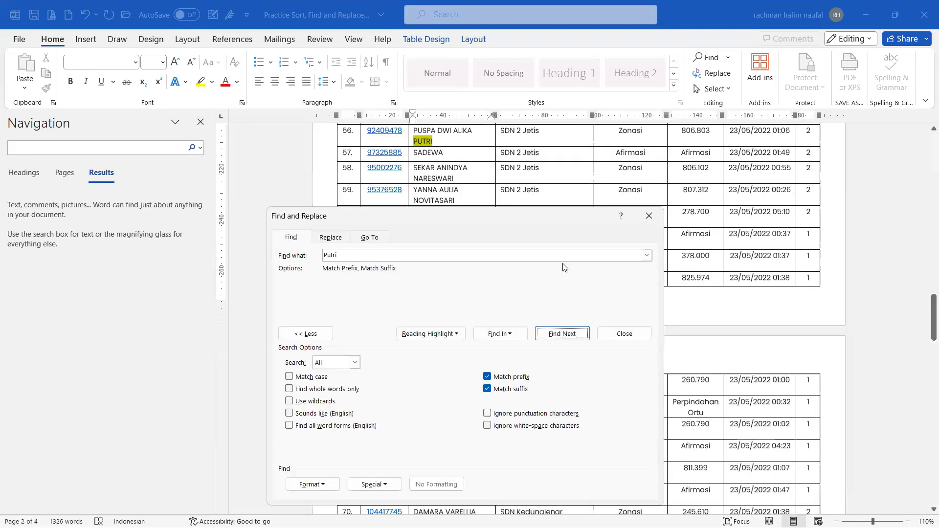
click(651, 216)
scroll(432, 243, up, 2)
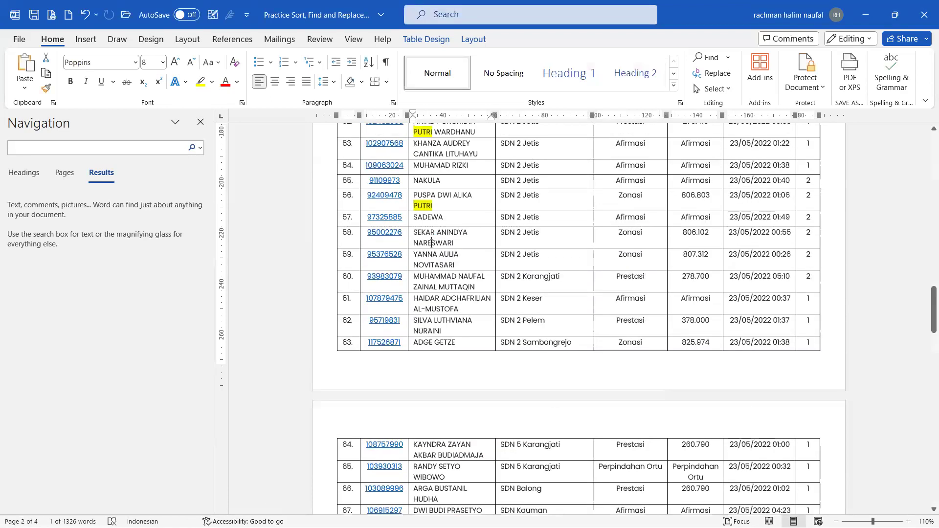
scroll(433, 243, up, 10)
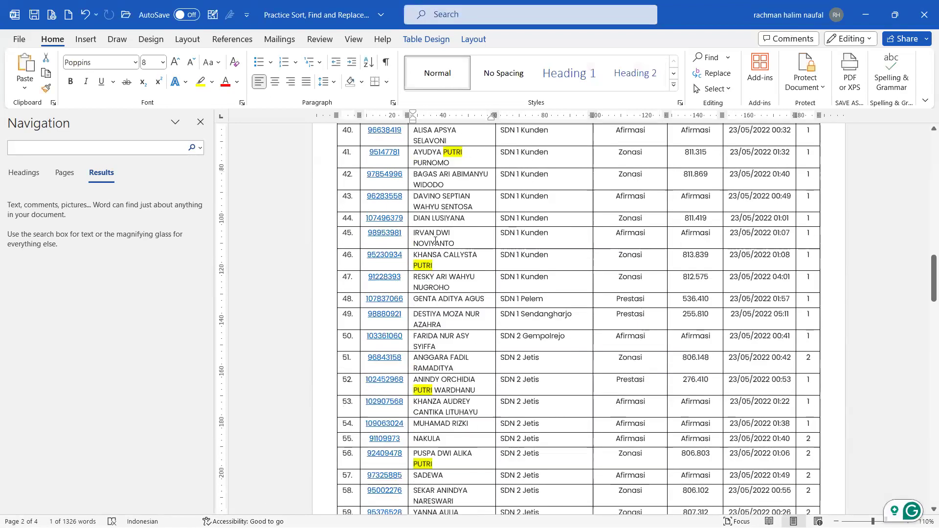
scroll(436, 241, down, 3)
scroll(436, 241, up, 1)
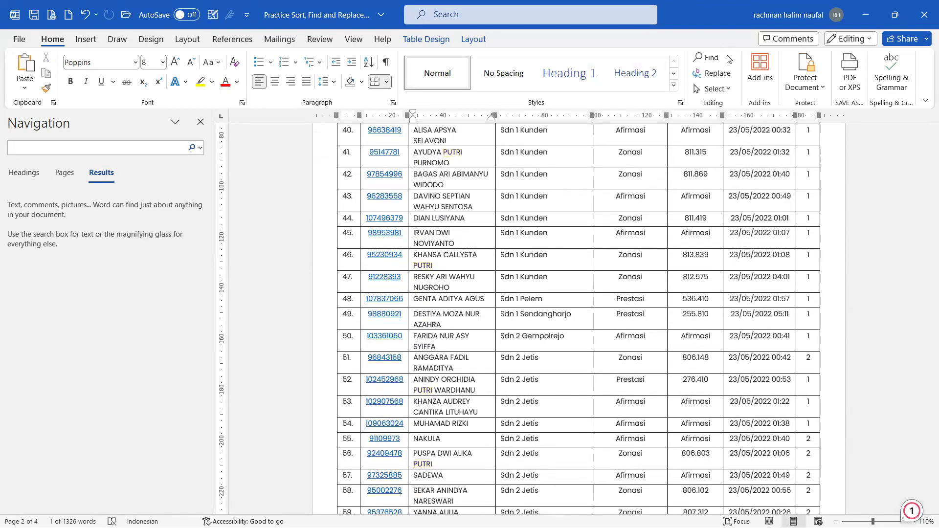
Step: Highlight every Tambhrejo match in the table with Advanced Find's Reading Highlight
click(728, 58)
scroll(671, 184, down, 3)
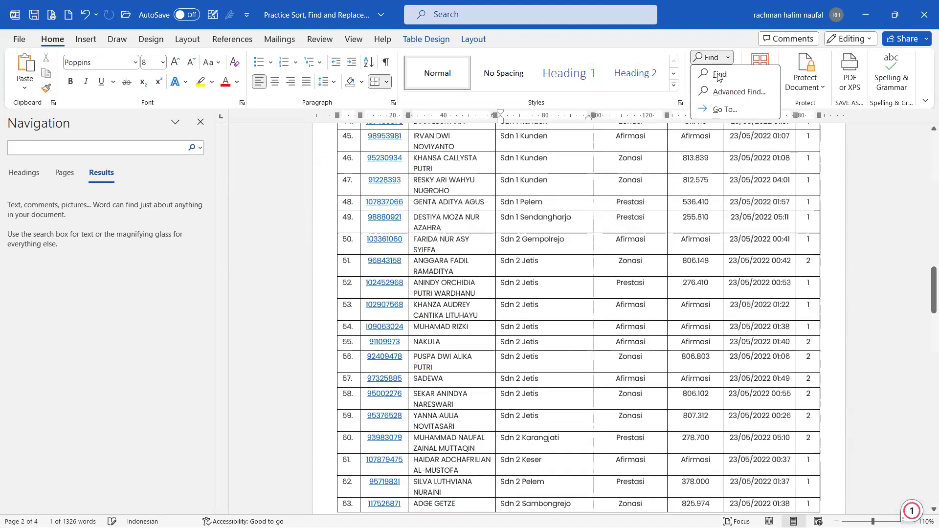
click(721, 94)
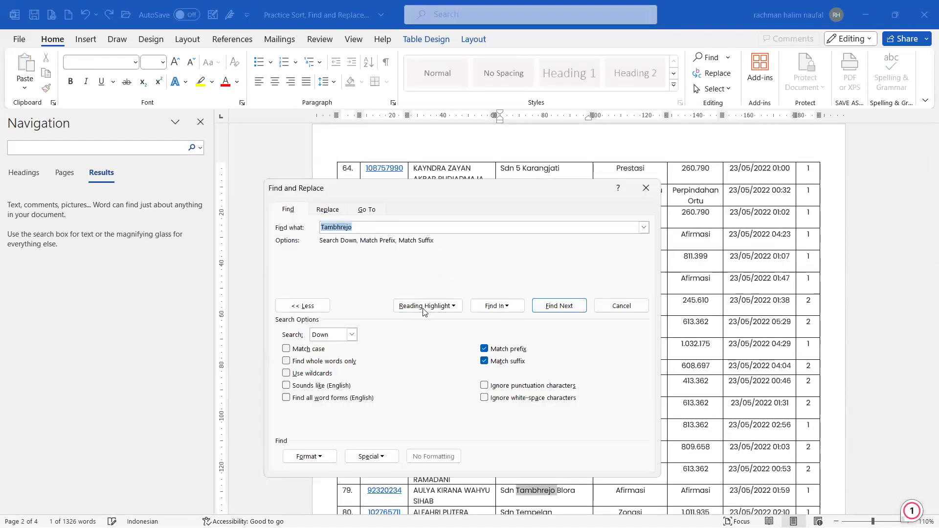
click(436, 306)
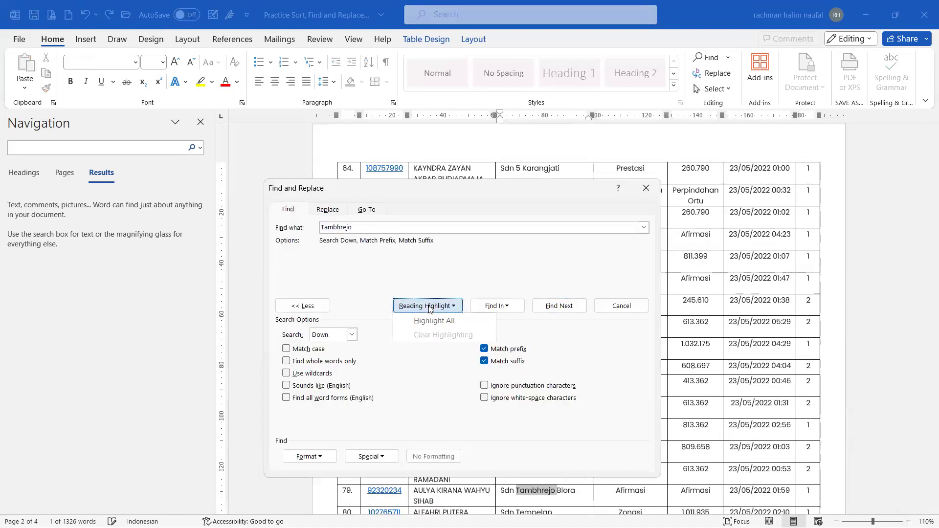
click(432, 321)
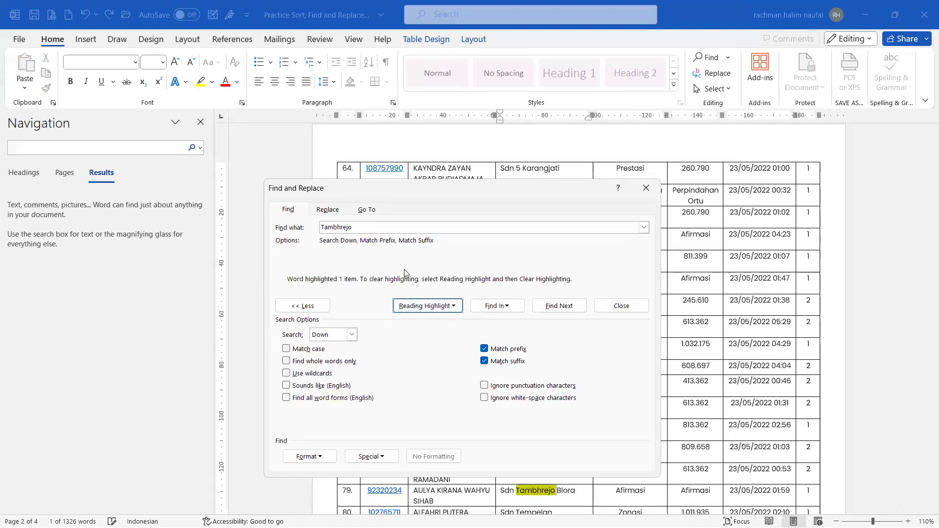
Step: Correct the search term's spelling, browse the Special list, then close the dialog and Navigation pane
click(356, 227)
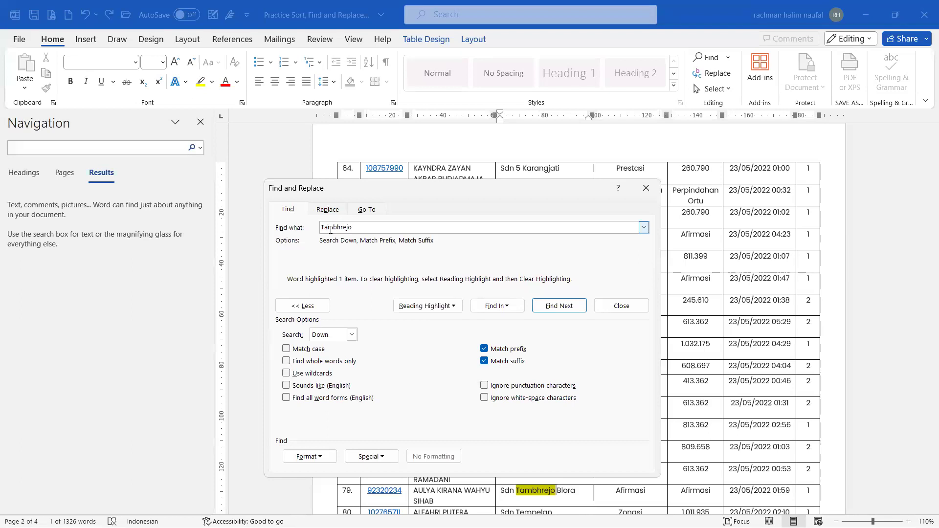
click(338, 230)
text(a)
click(479, 308)
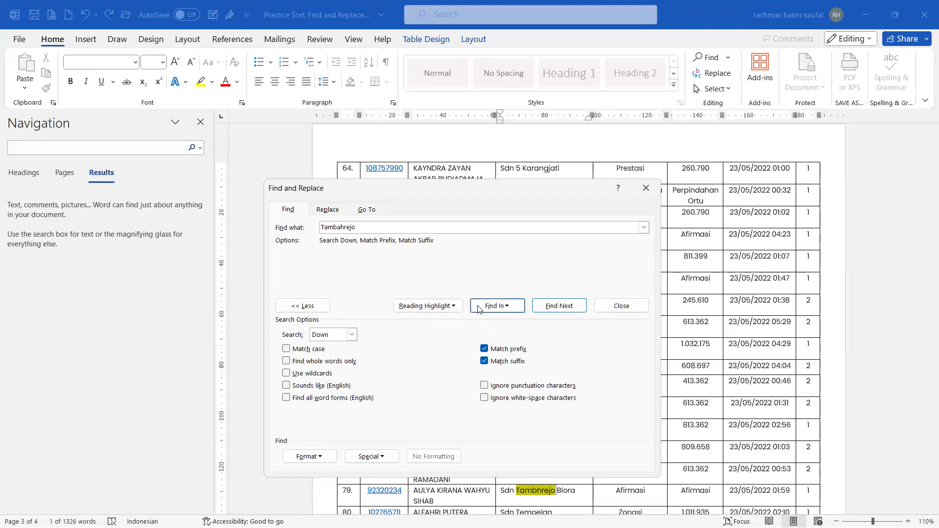
click(360, 456)
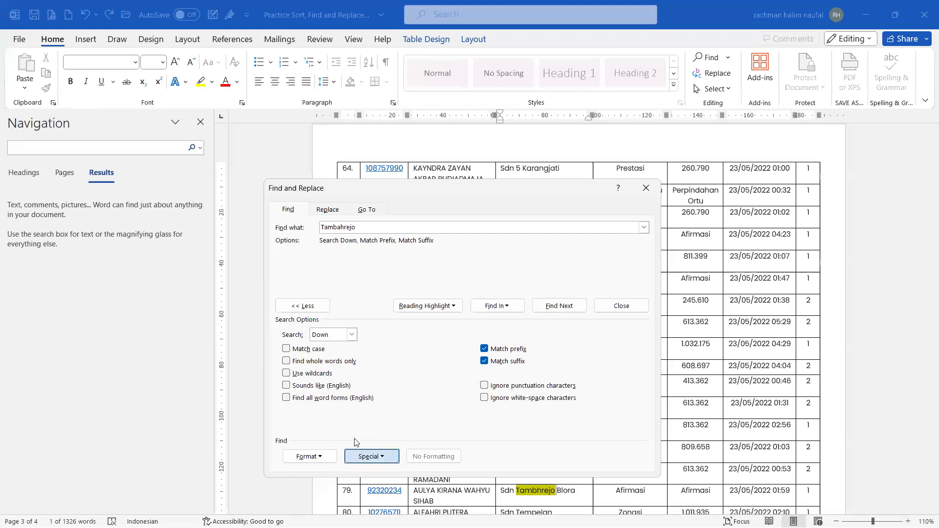
click(594, 225)
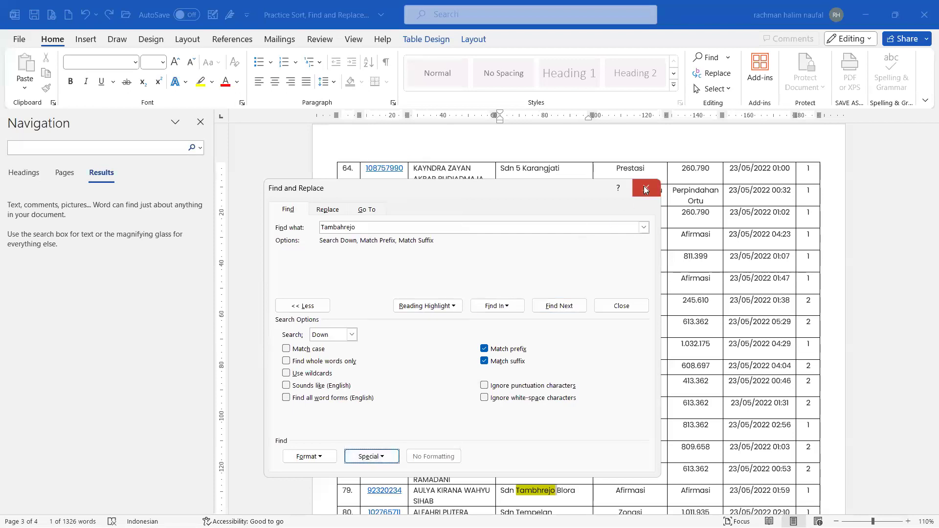
click(646, 187)
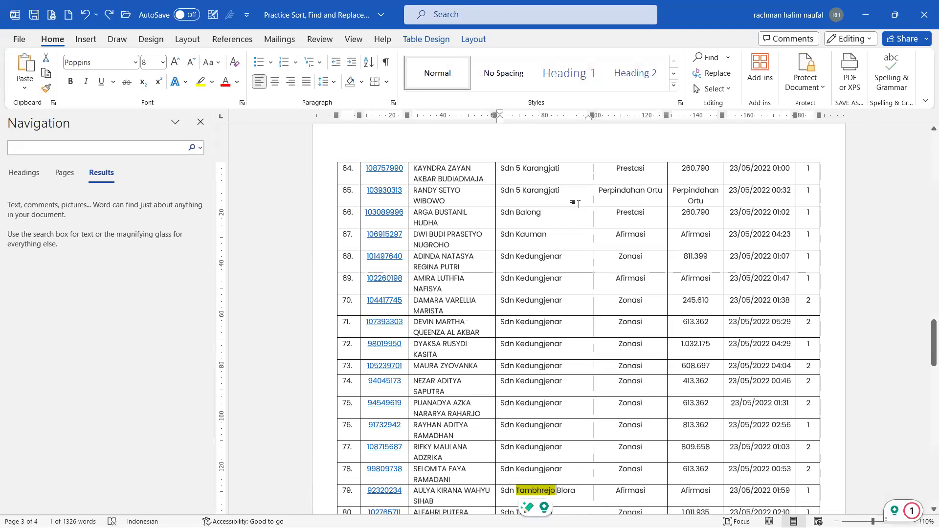
click(569, 265)
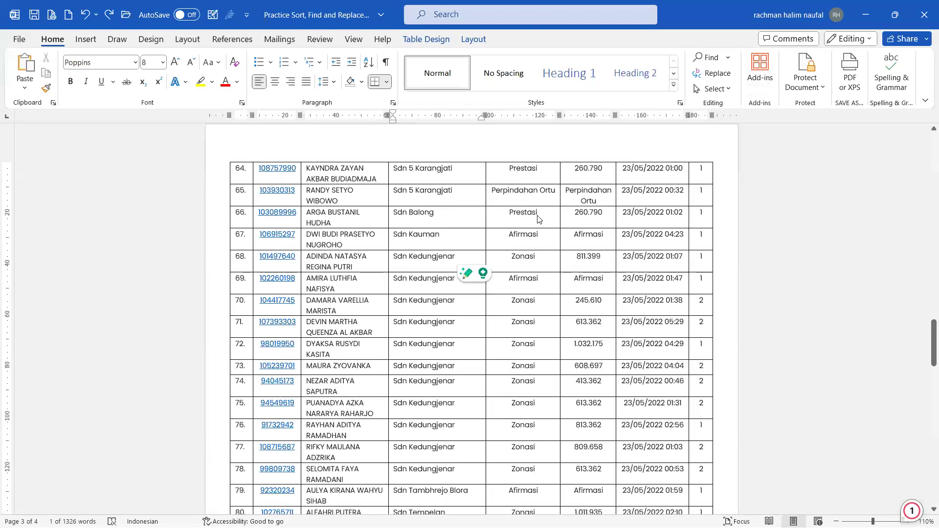
Step: Switch to Excel and select the Apply artistic effects and Apply picture effects objectives
key(alt+Tab)
click(322, 332)
click(322, 356)
click(324, 365)
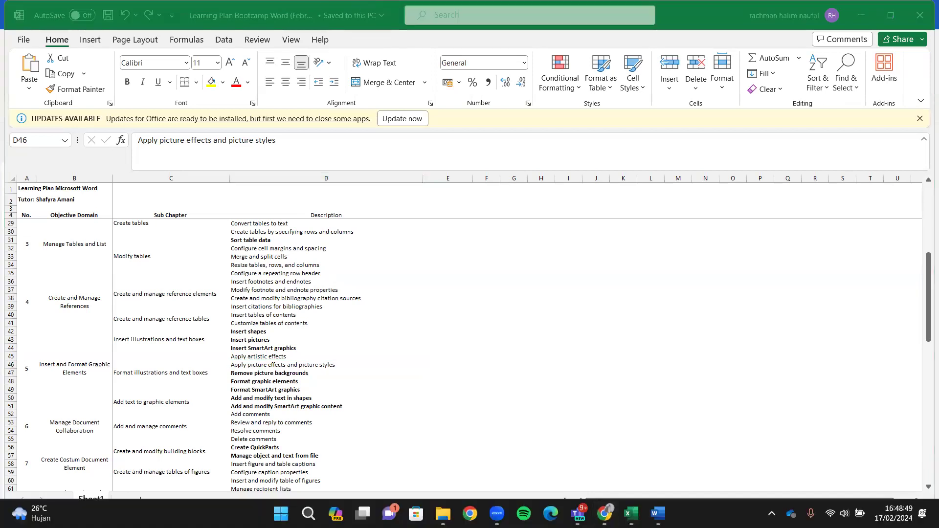
Step: Go to classroom.google.com in a new Chrome tab and enter the Ms.Word Sept 2 class
key(alt+Tab)
click(563, 11)
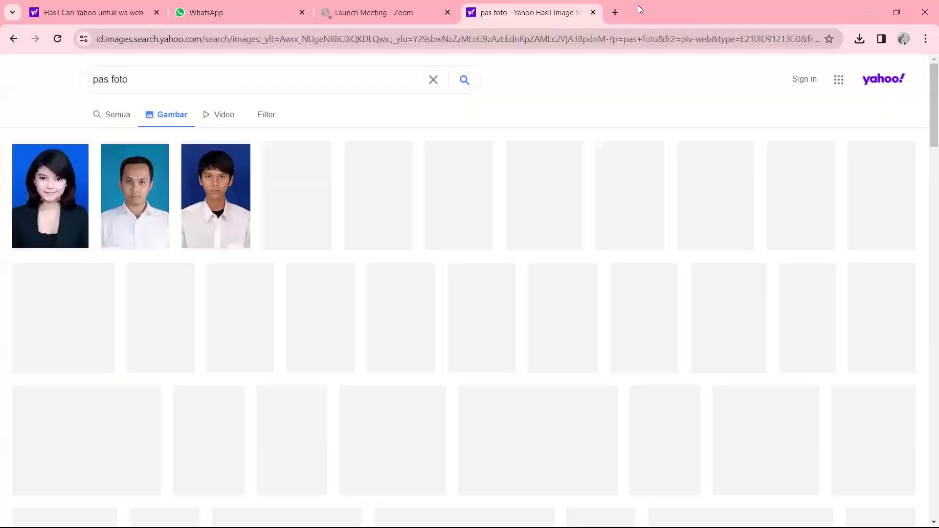
click(620, 12)
text(class)
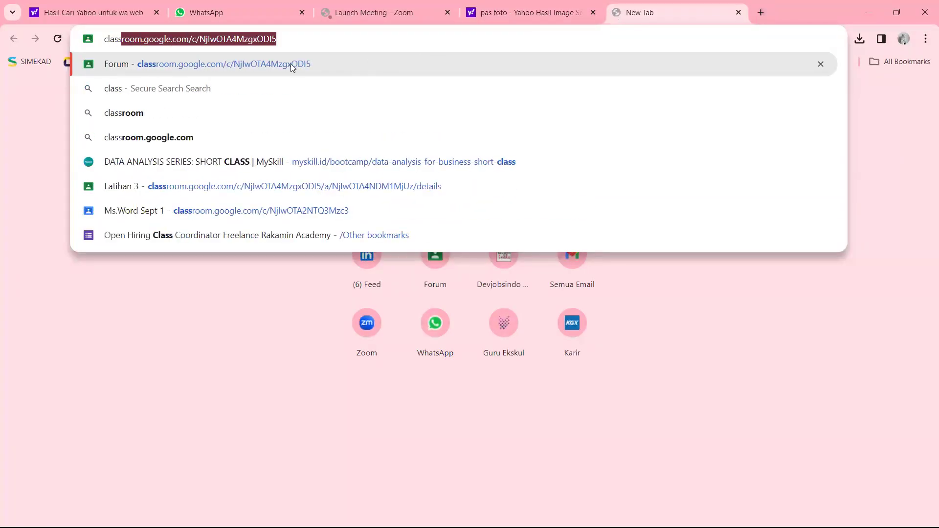
click(291, 64)
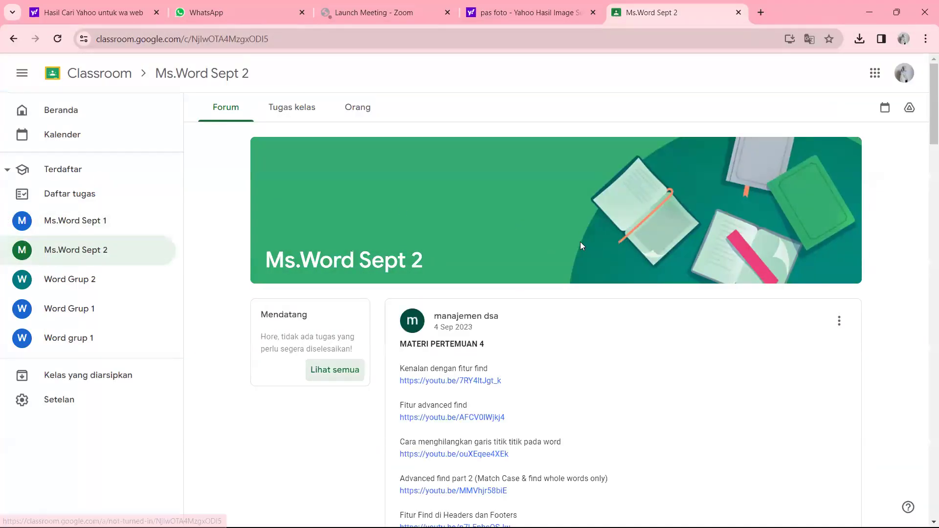
Step: Open the Latihan 2 assignment from the class forum and read its certificate task
scroll(580, 242, down, 15)
scroll(580, 246, down, 10)
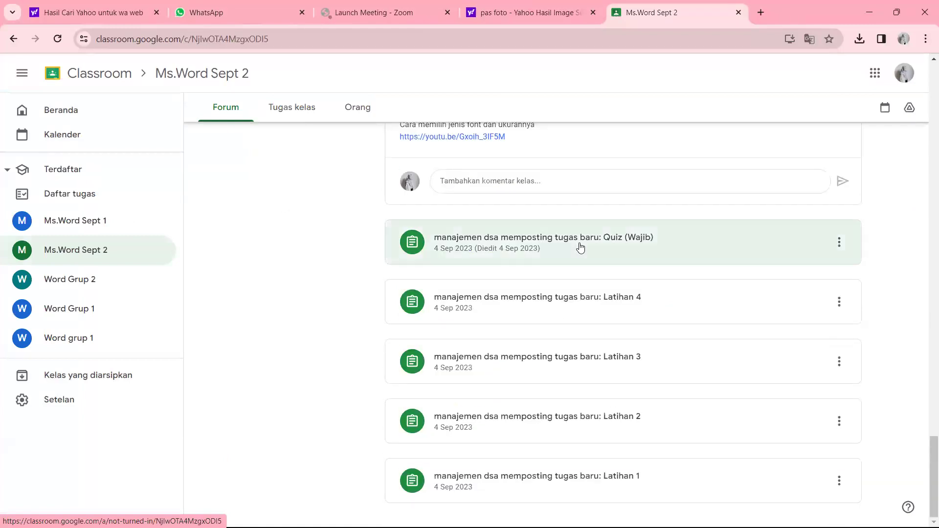
click(582, 436)
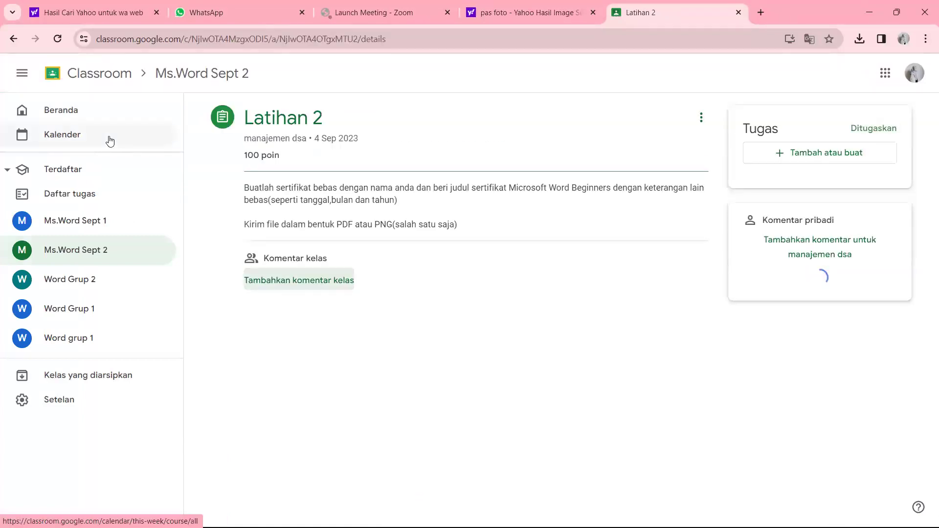
drag(340, 193, 380, 193)
click(371, 195)
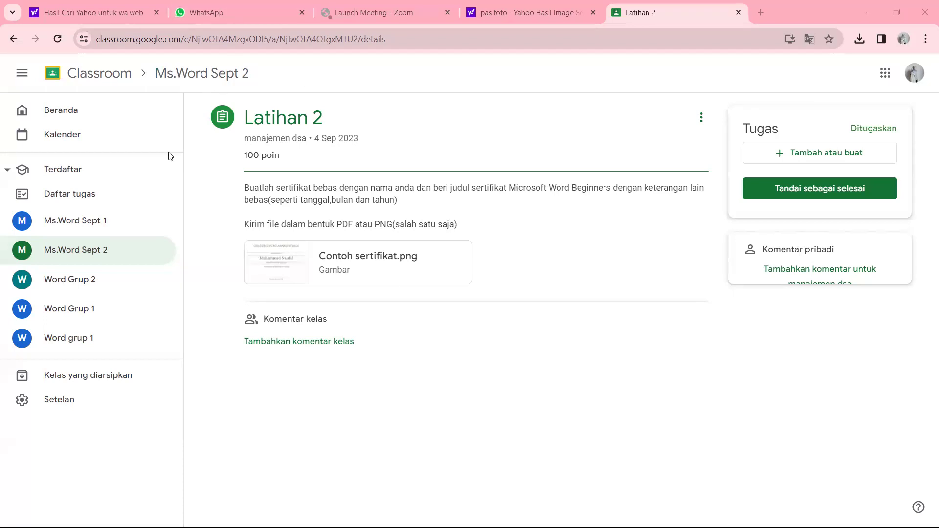
Step: Return to the Ms.Word Sept 2 class and read the Latihan 2 assignment instructions
click(196, 76)
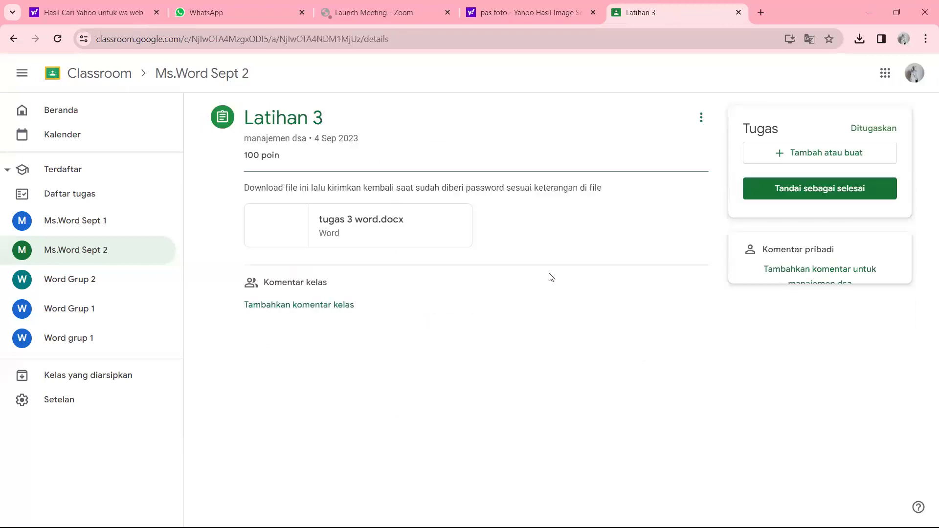
click(116, 77)
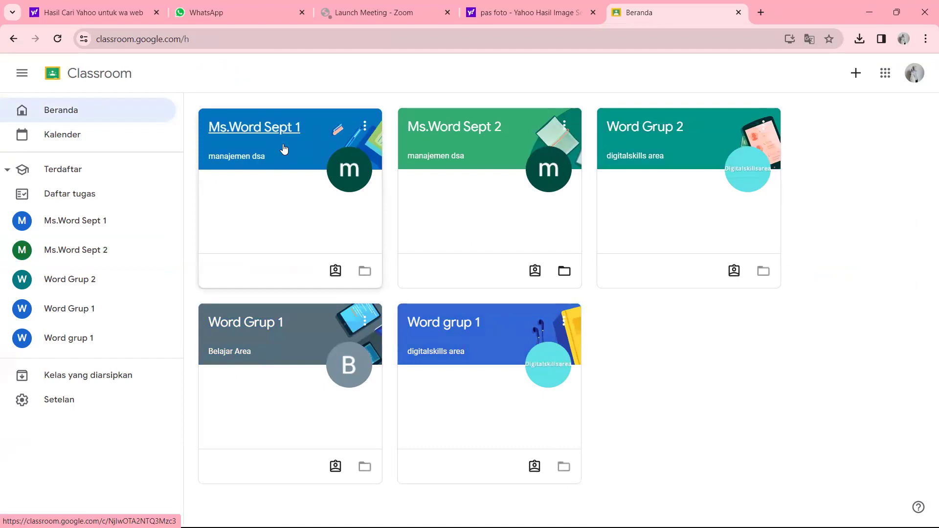
click(483, 129)
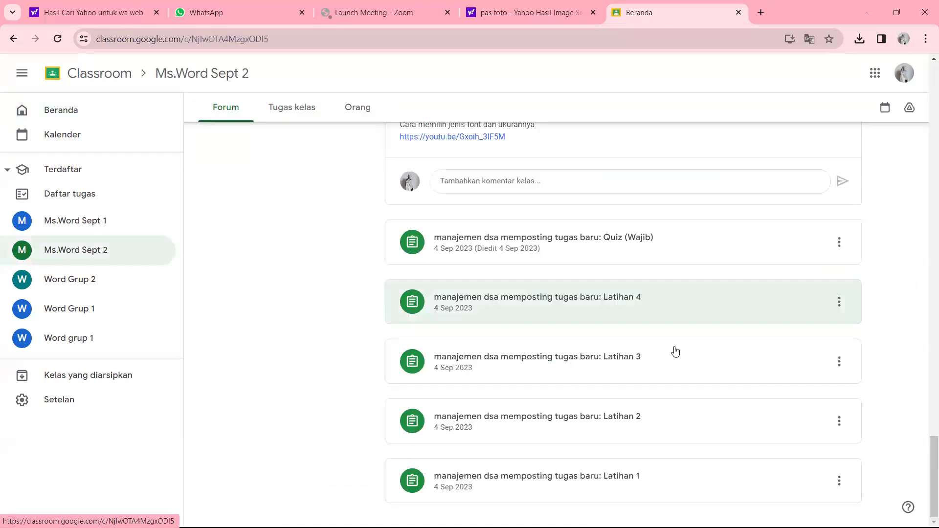
click(653, 417)
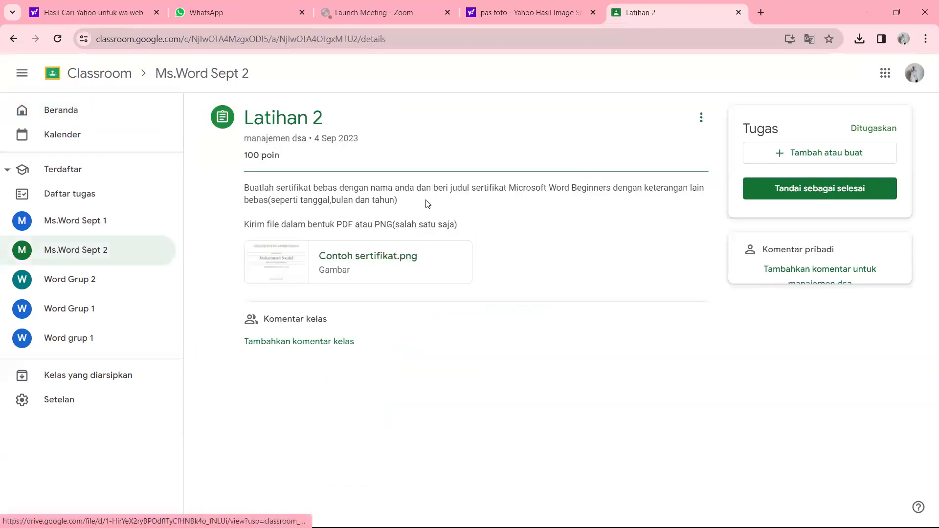
drag(288, 185, 693, 207)
click(327, 183)
click(484, 189)
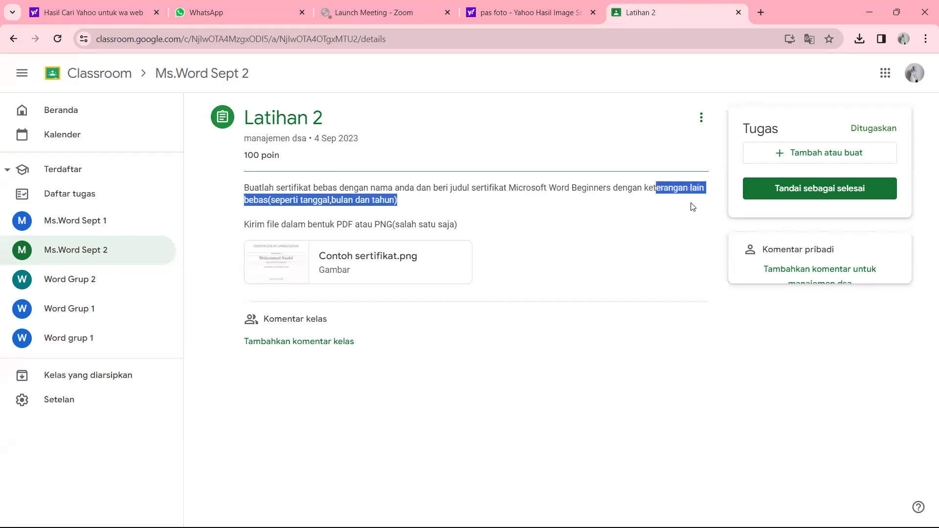
click(693, 207)
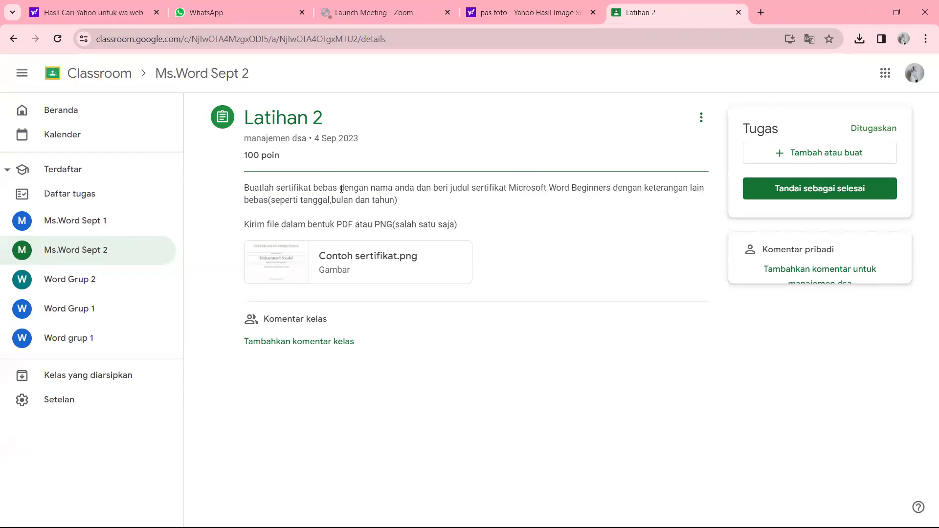
Step: View the Contoh sertifikat.png example certificate, then switch back to Word
click(366, 253)
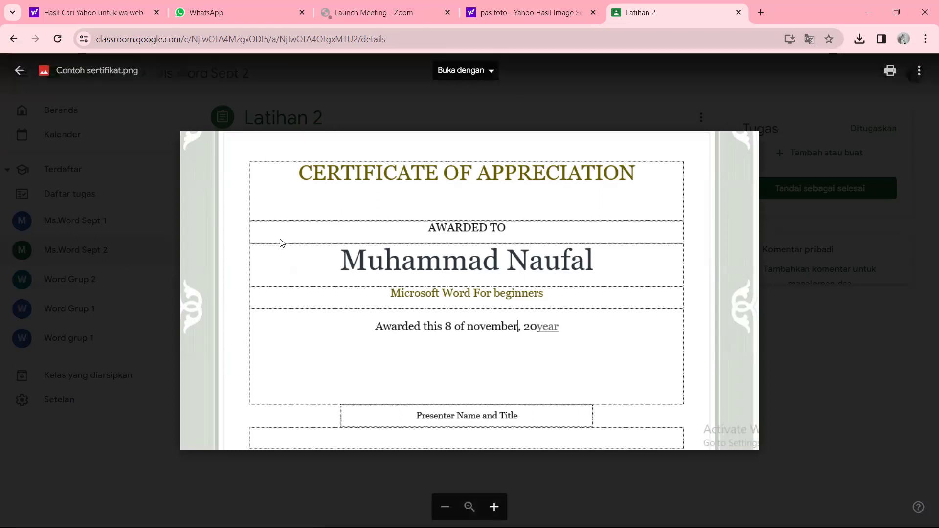
click(909, 251)
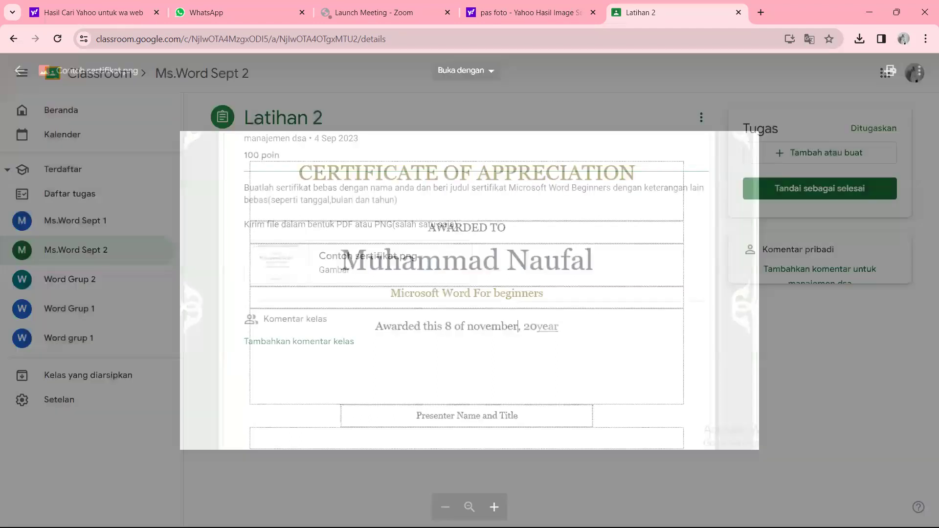
key(alt+Tab)
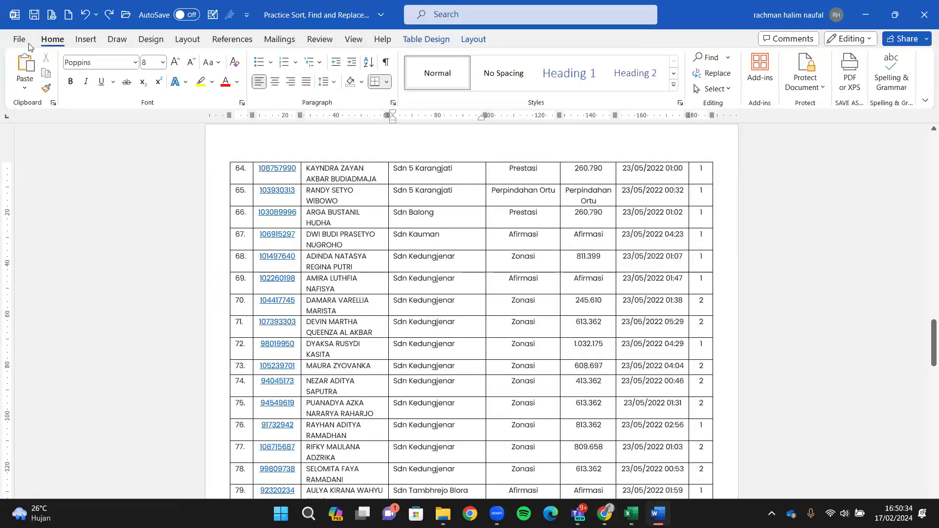
Step: Search Word's online templates for 'sertifikat'
click(28, 44)
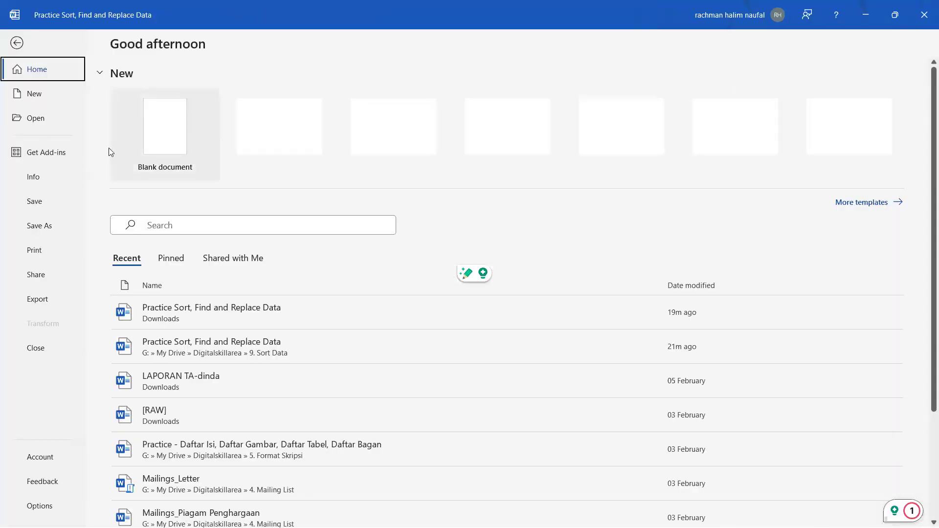
click(34, 94)
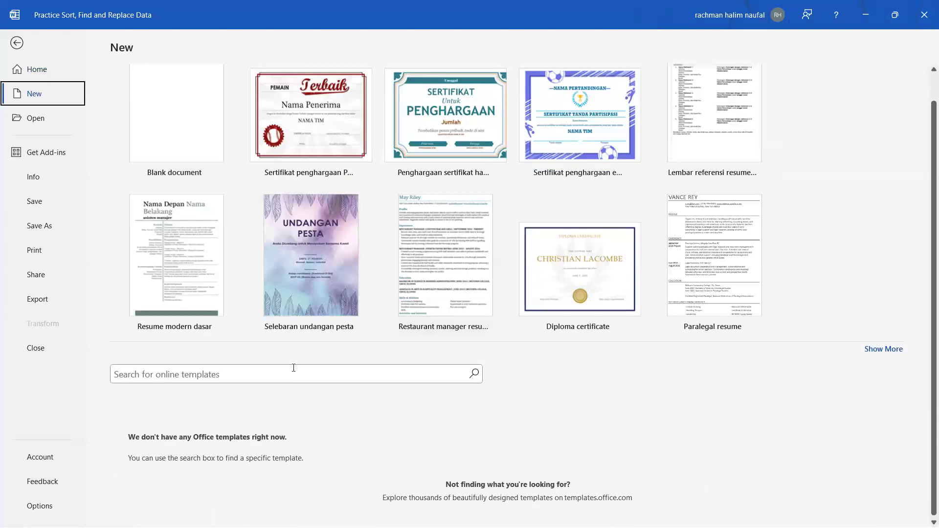
click(294, 368)
text(serti)
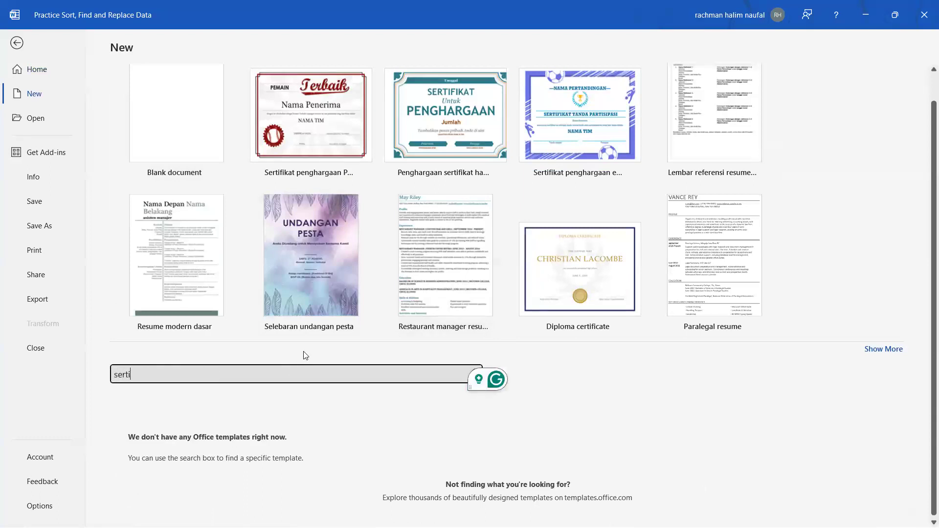
key(Return)
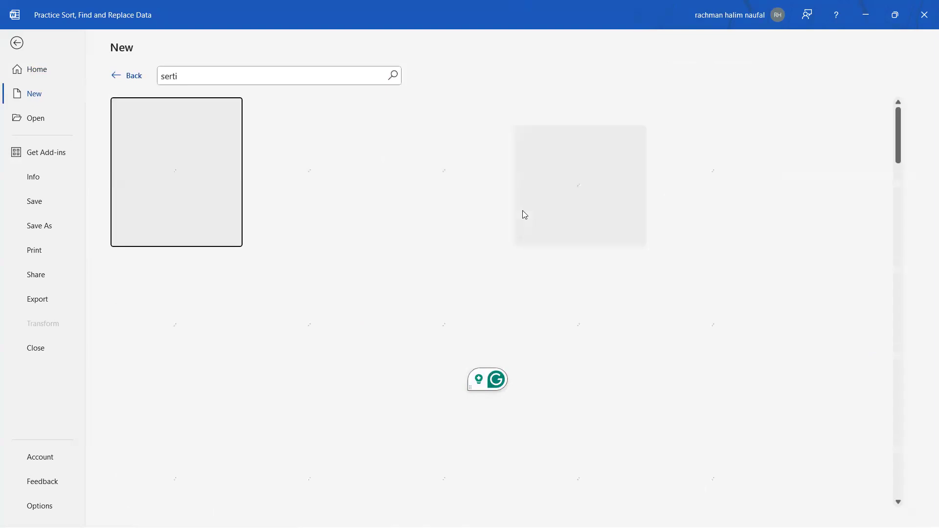
scroll(320, 200, down, 5)
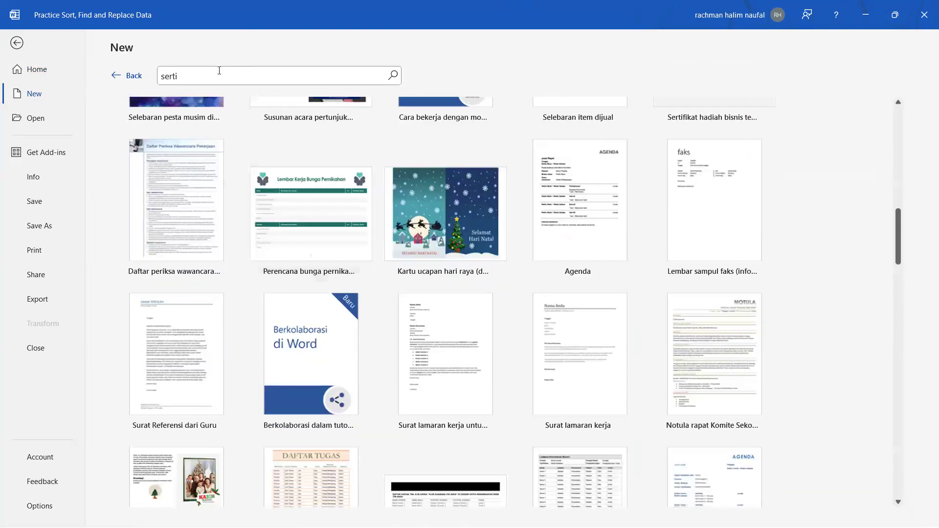
click(220, 74)
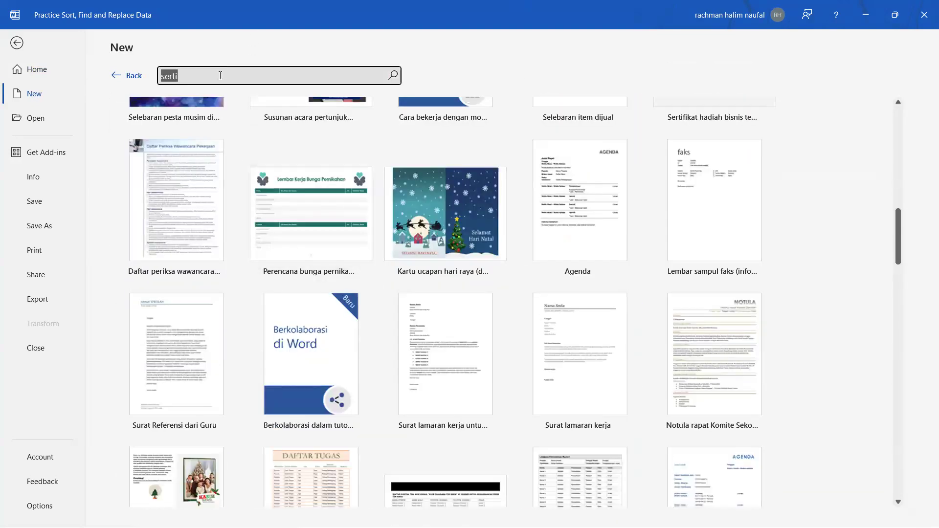
click(220, 76)
text(fik)
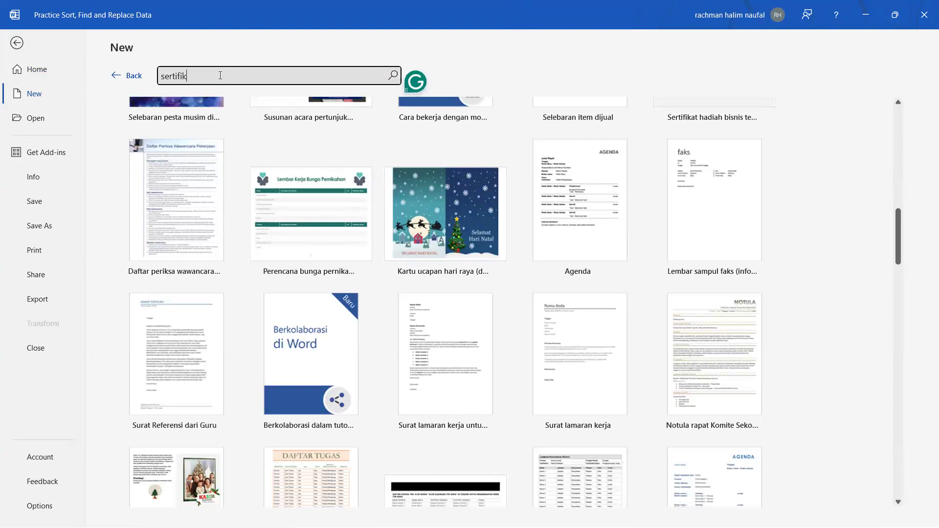
text(at)
key(Return)
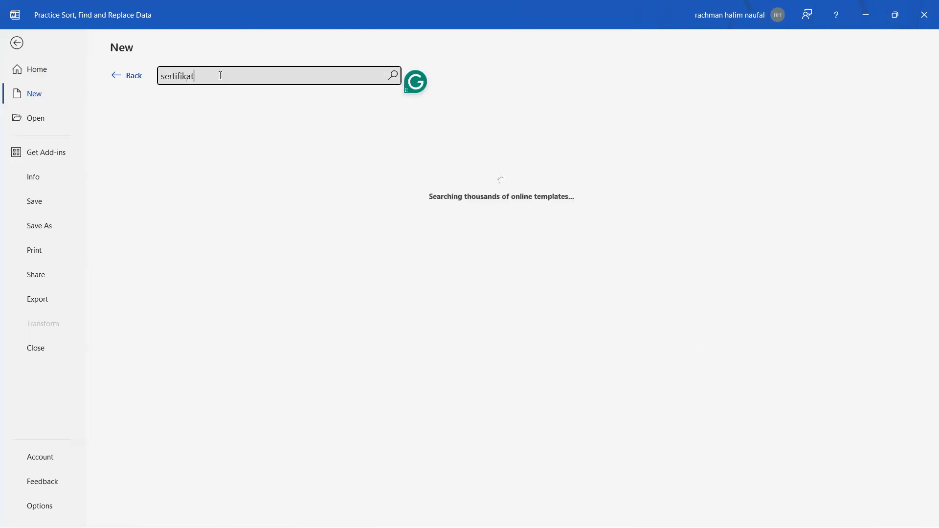
Step: Create a new document from the Sertifikat diploma template
scroll(598, 277, down, 6)
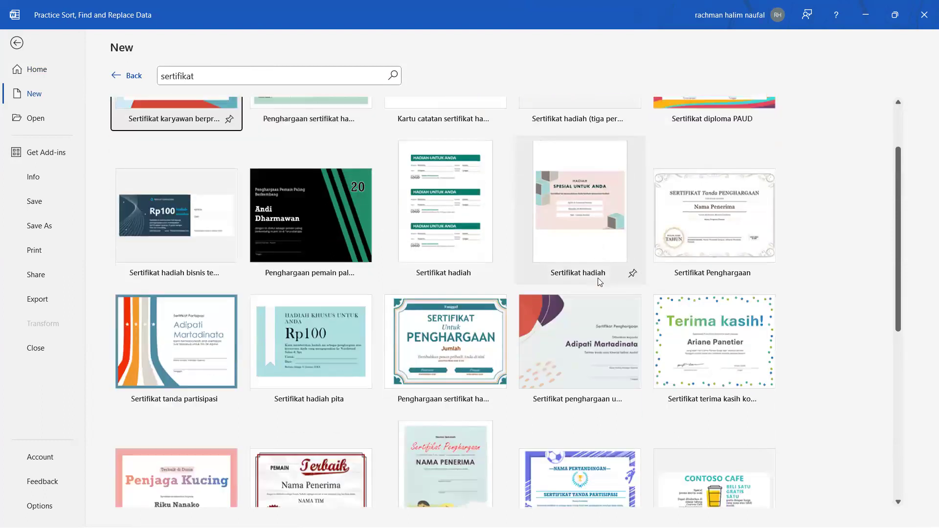
scroll(593, 280, down, 3)
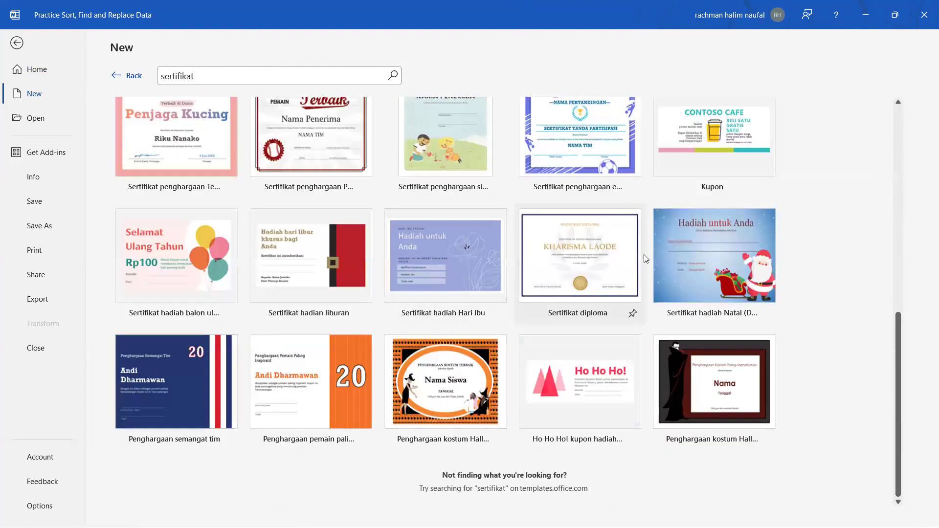
click(629, 262)
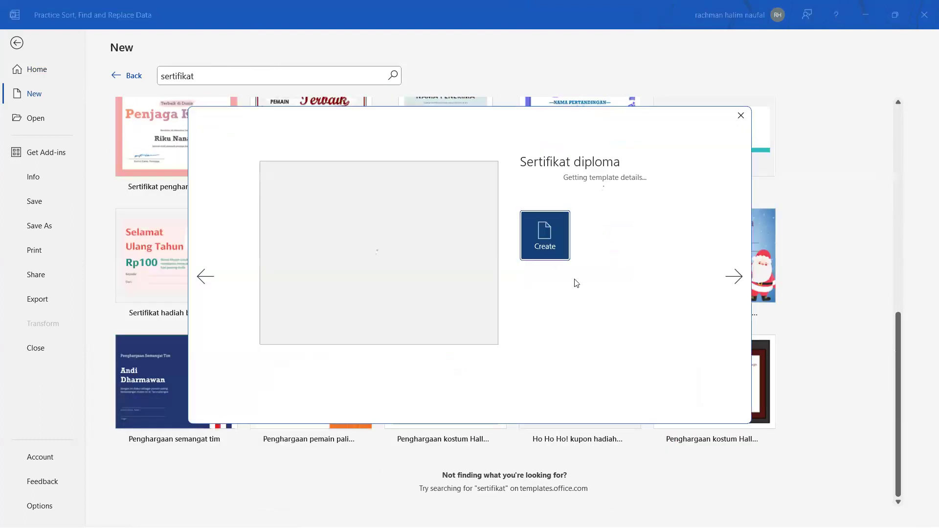
click(552, 397)
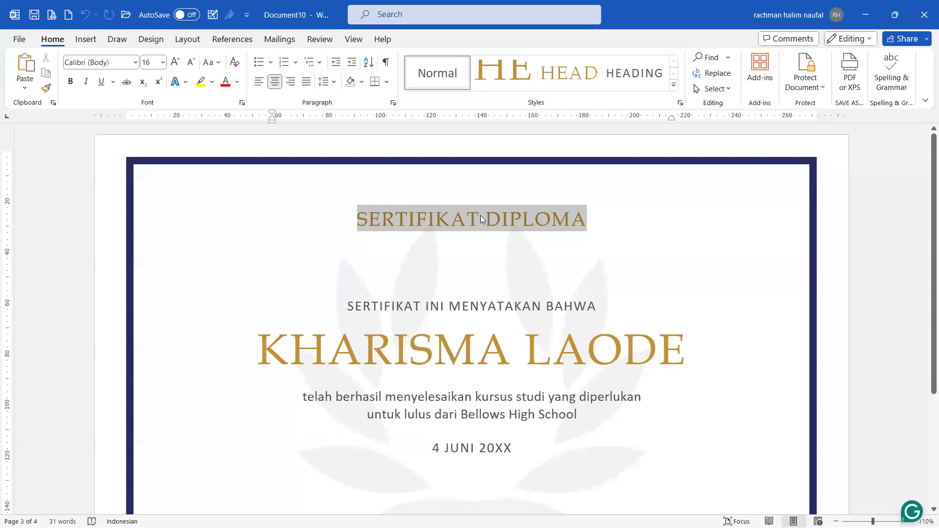
Step: Replace the certificate heading with 'SERTIFIKAT KEAHLIAN' in capitals
click(481, 219)
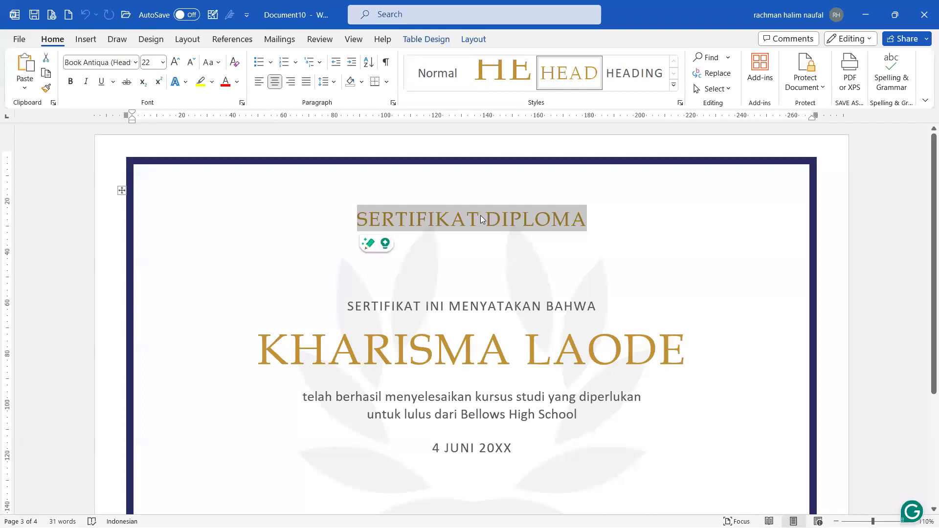
key(Caps_Lock)
key(Caps_Lock)
key(Caps_Lock)
text(SERTIFIKAT)
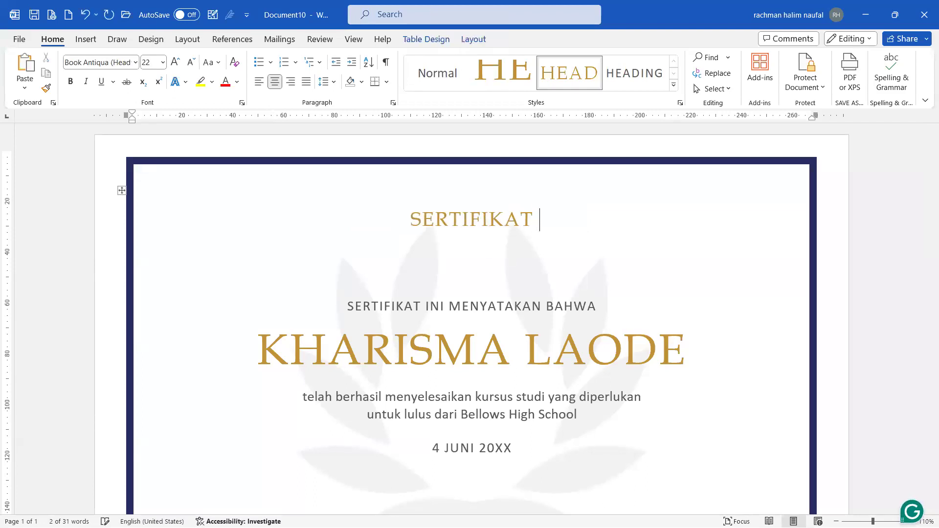
text( KEAHLIAN)
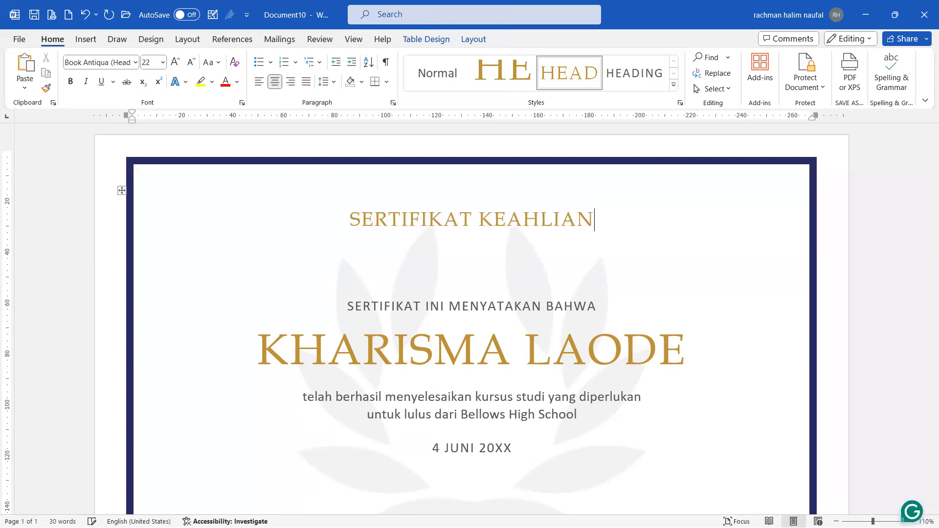
key(Caps_Lock)
Step: Replace the placeholder name with the recipient's full name in capitals
click(502, 361)
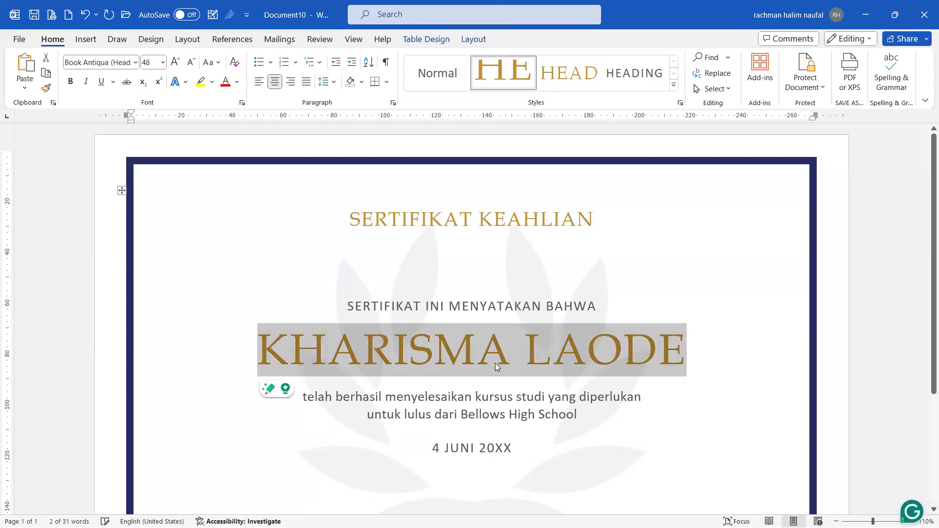
key(Caps_Lock)
key(Caps_Lock)
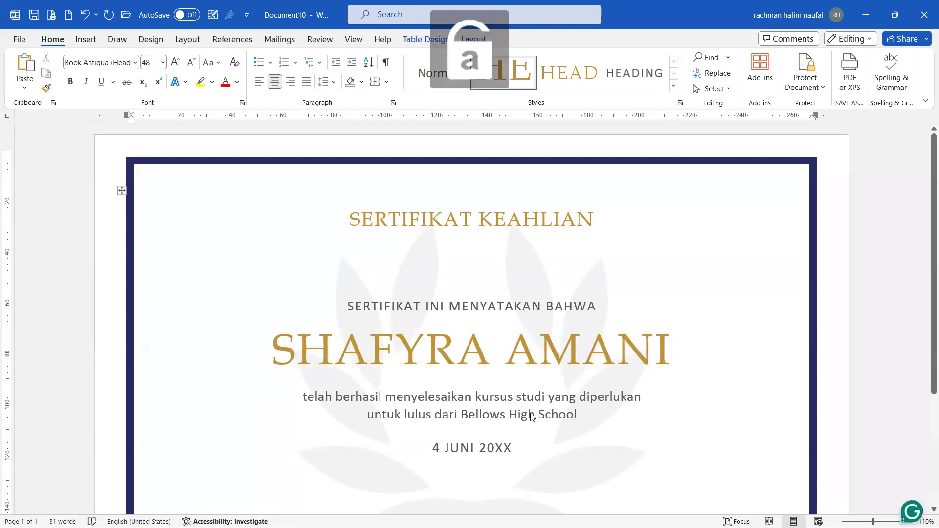
Step: Change the description to 'Sebagai Microsoft Word Beginners', correcting the typos
click(531, 417)
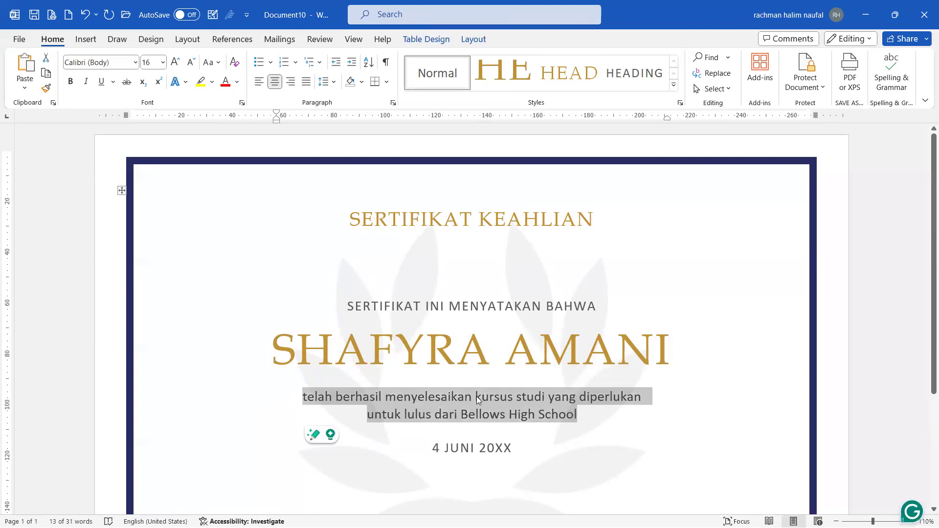
text(Sebagau)
key(BackSpace)
text(i Mics)
text(oro)
key(BackSpace)
key(BackSpace)
key(BackSpace)
key(BackSpace)
text(rosoft Word Begginers)
scroll(543, 373, down, 1)
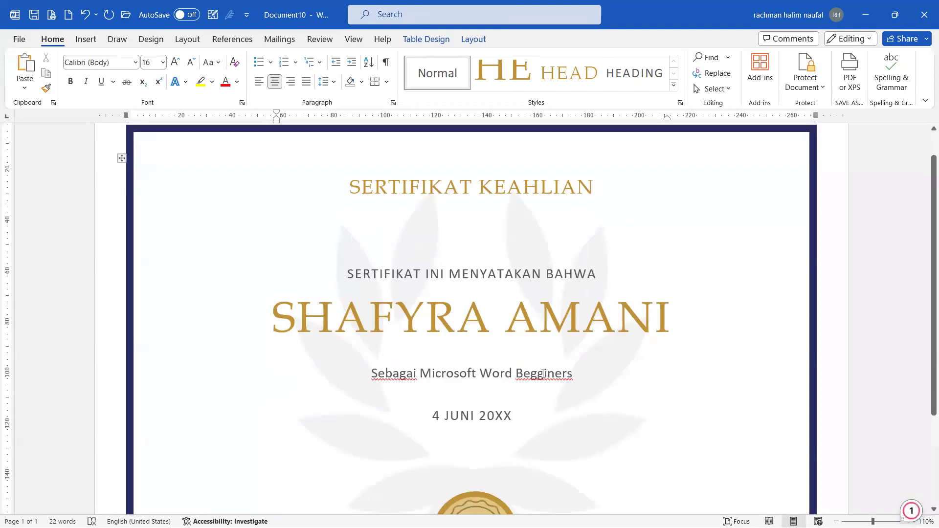
double_click(543, 373)
text(Beginners)
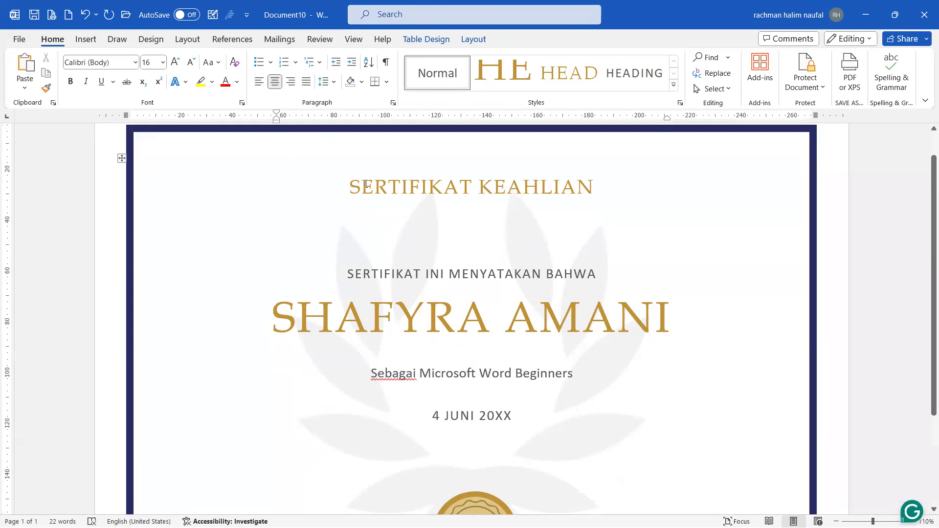
Step: Place the cursor above the certificate title and turn on bold formatting
scroll(304, 147, up, 1)
click(357, 163)
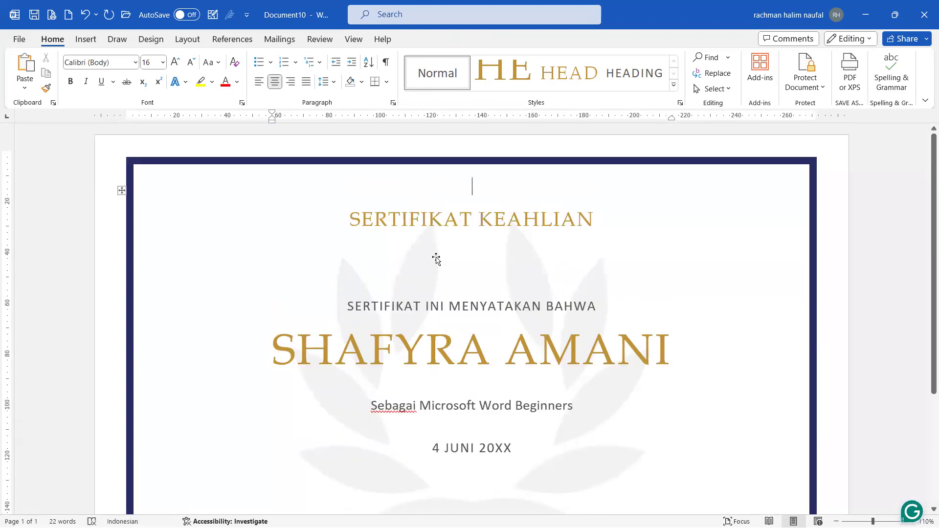
scroll(435, 257, down, 4)
key(ctrl+b)
Step: Start a new blank document and set its page orientation to Landscape
key(ctrl+n)
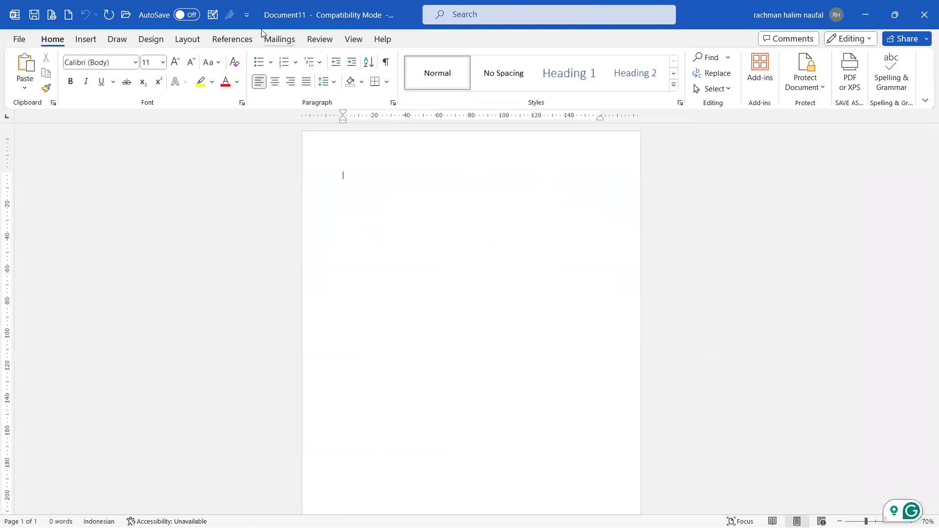
click(201, 39)
click(77, 71)
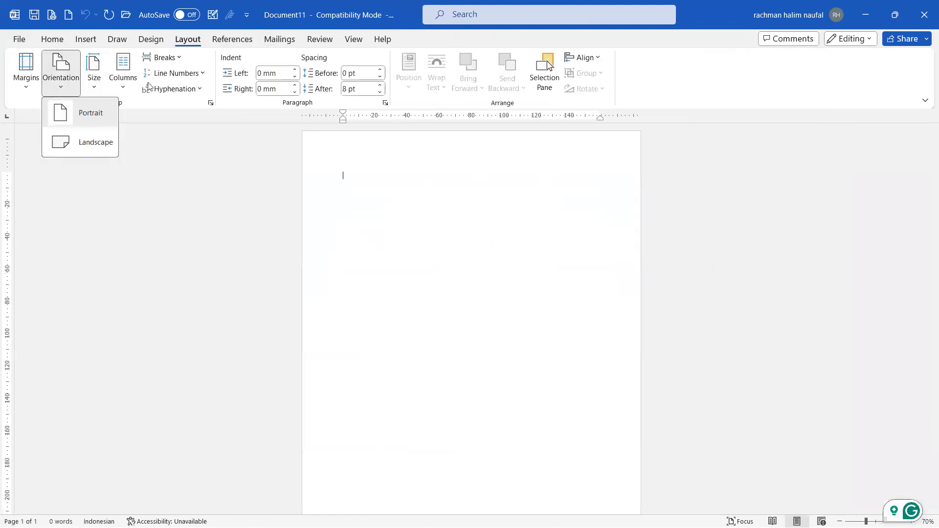
click(417, 212)
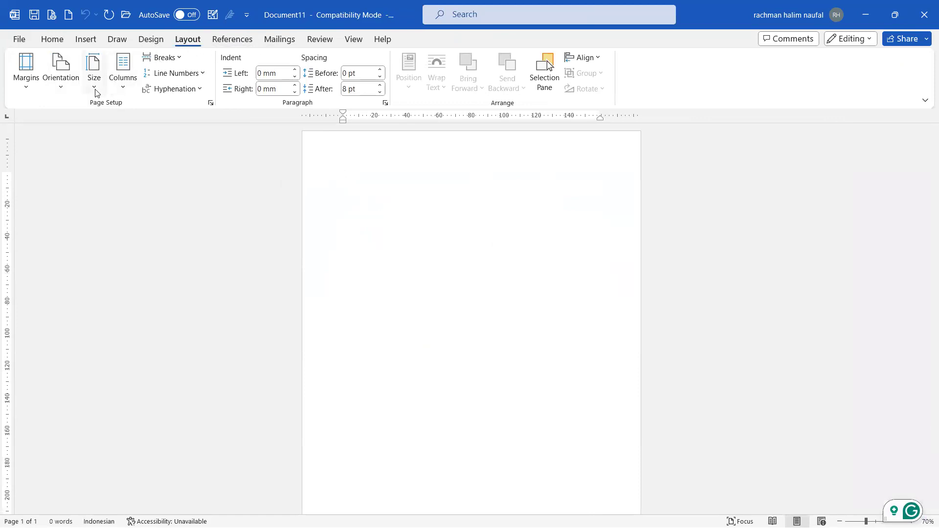
click(61, 70)
click(90, 141)
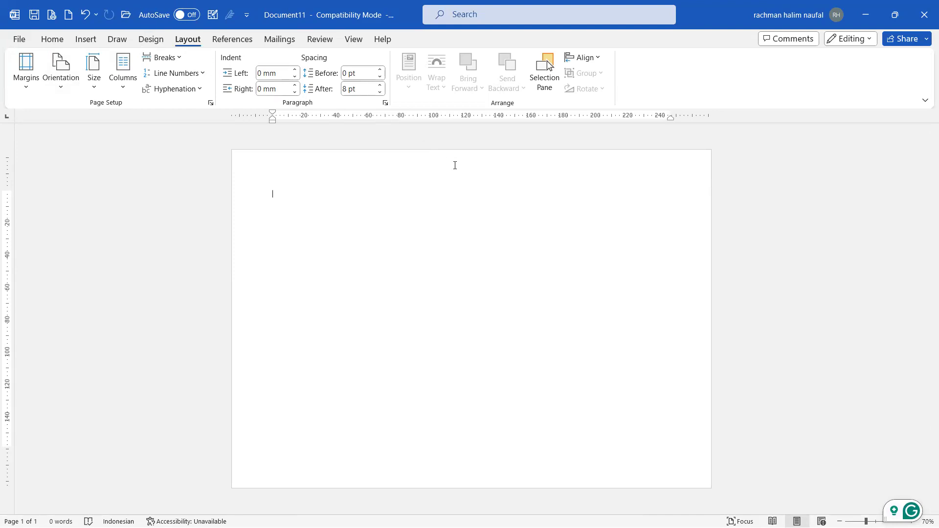
Step: Set the page colour to light green
click(151, 42)
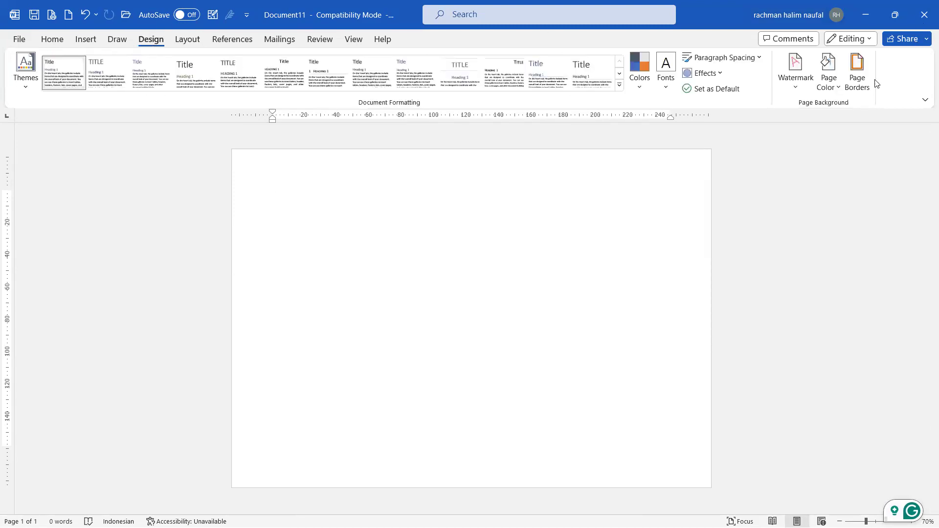
click(832, 82)
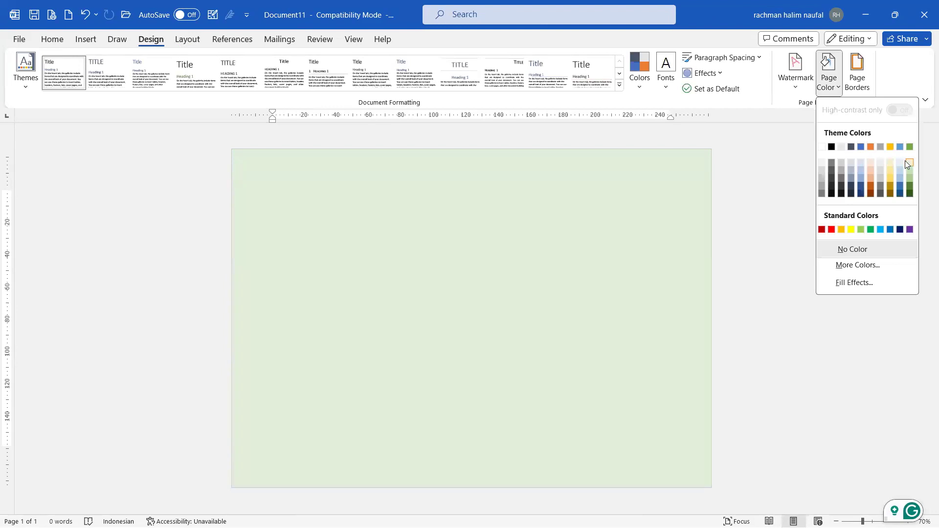
click(906, 162)
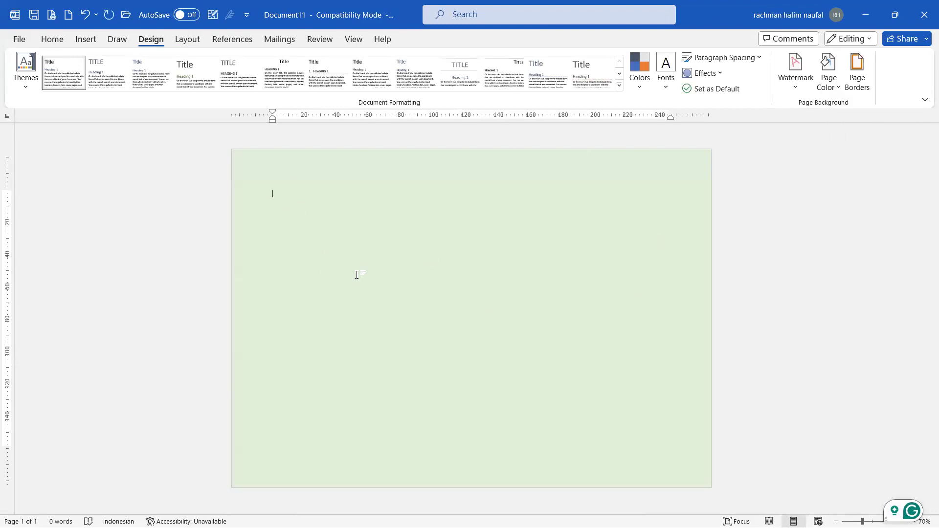
Step: Add a 3-D decorative art page border around the whole page
click(861, 88)
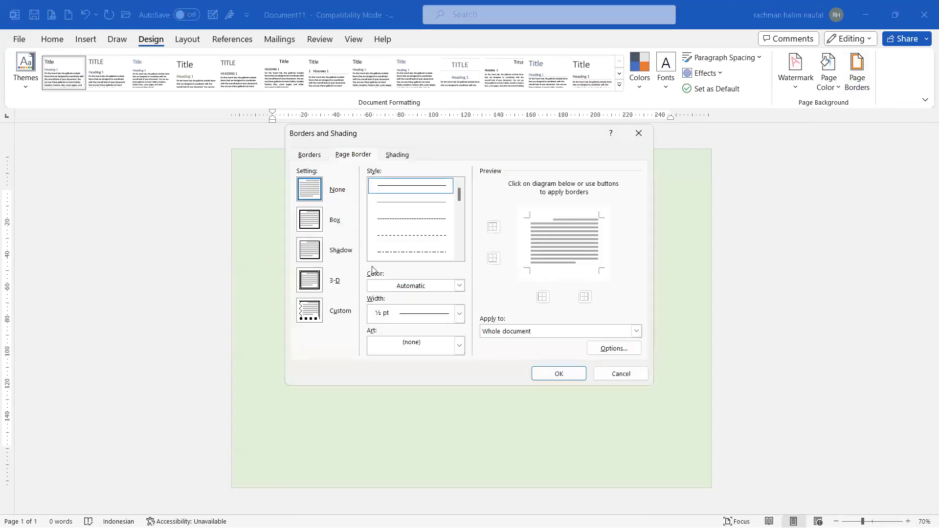
click(315, 279)
click(459, 345)
scroll(418, 376, down, 10)
scroll(418, 384, down, 10)
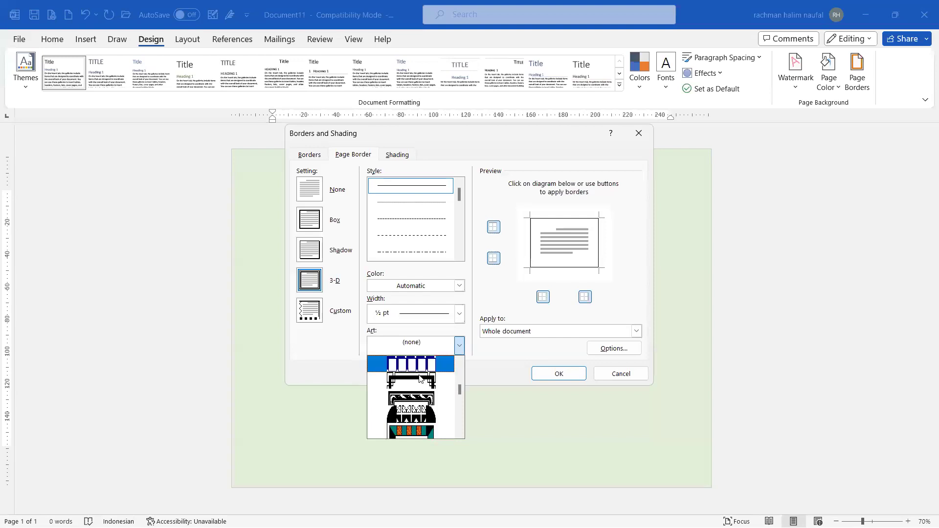
click(412, 409)
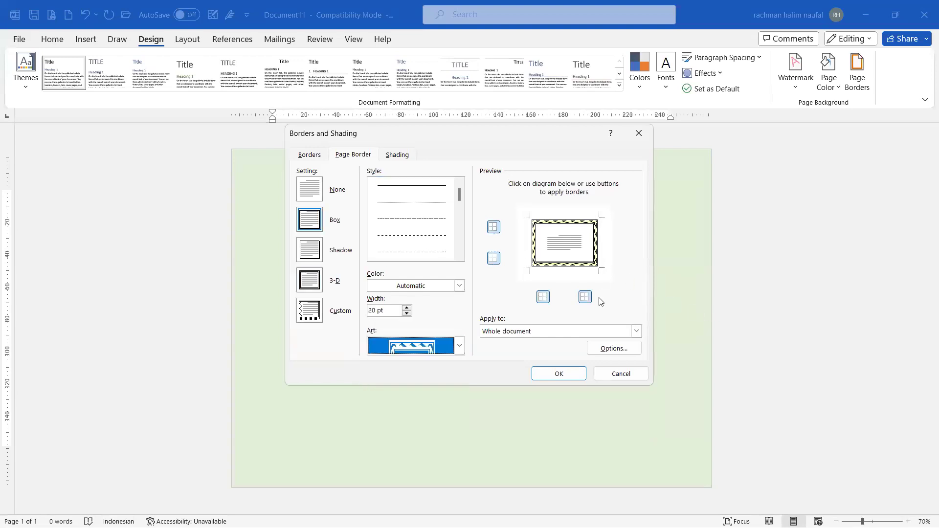
click(557, 373)
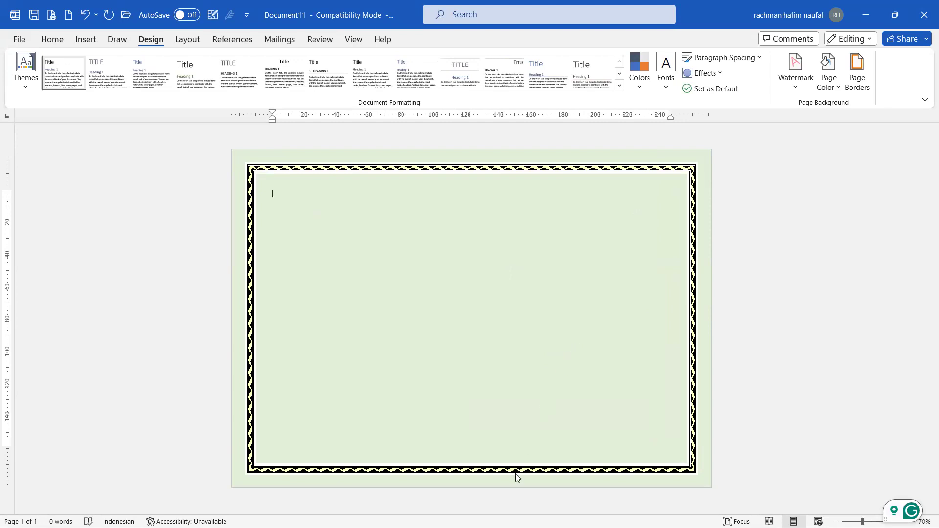
mouse_move(515, 526)
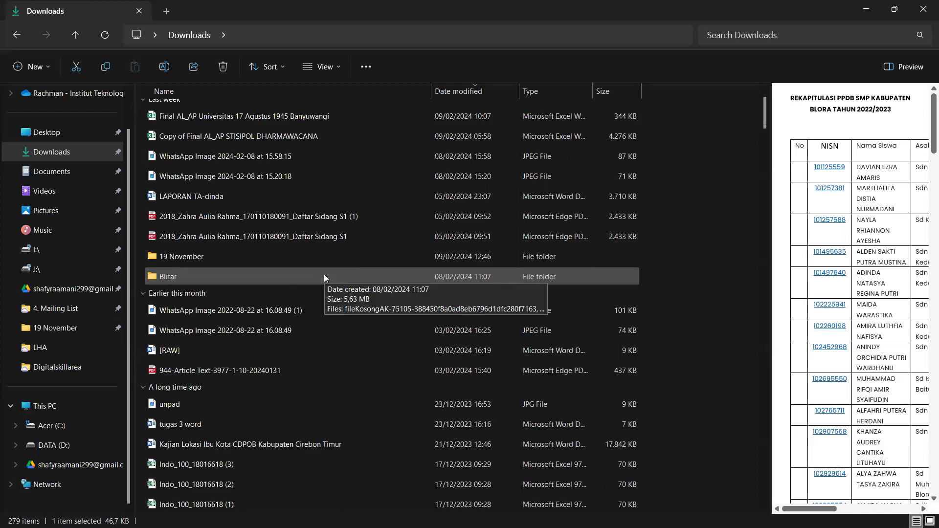
Step: Minimise the Downloads window and start another new blank document
click(870, 6)
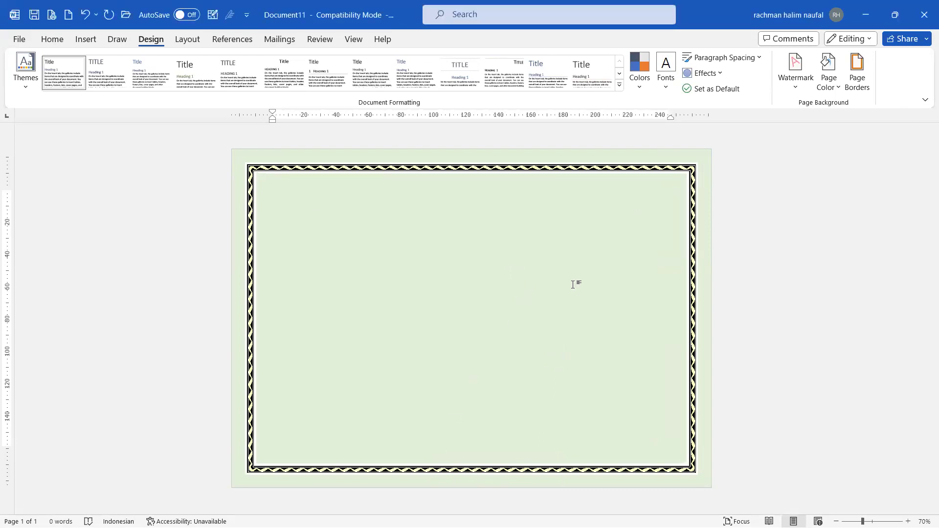
key(ctrl+n)
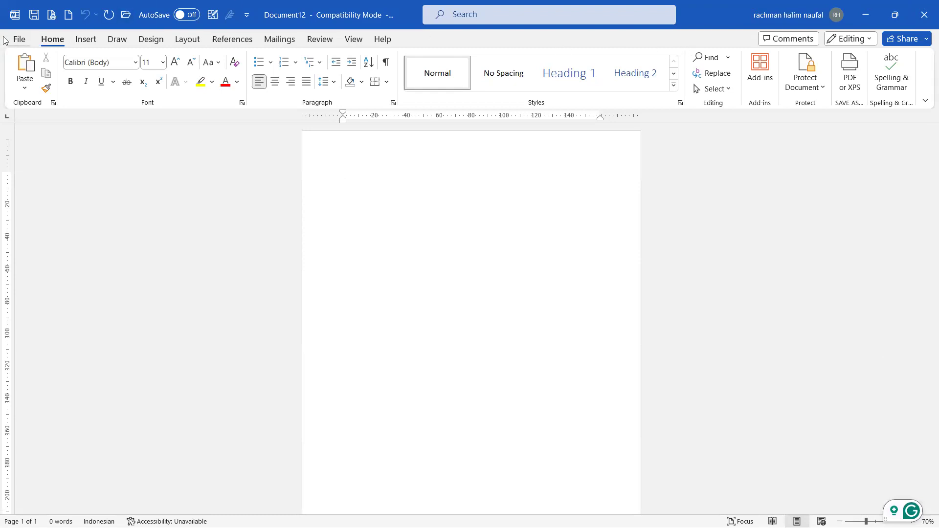
Step: Open the recent LAPORAN TA final-project report and look over its cover page
click(19, 39)
scroll(437, 172, down, 2)
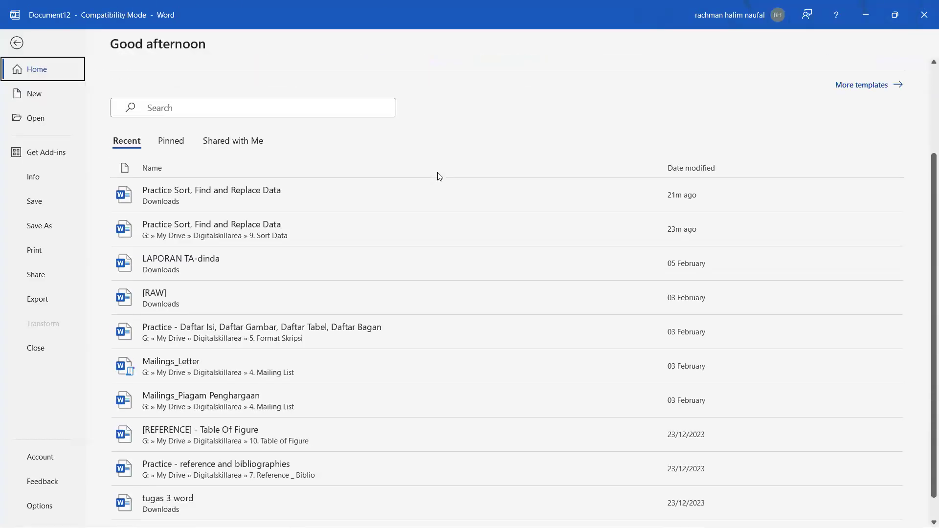
click(533, 286)
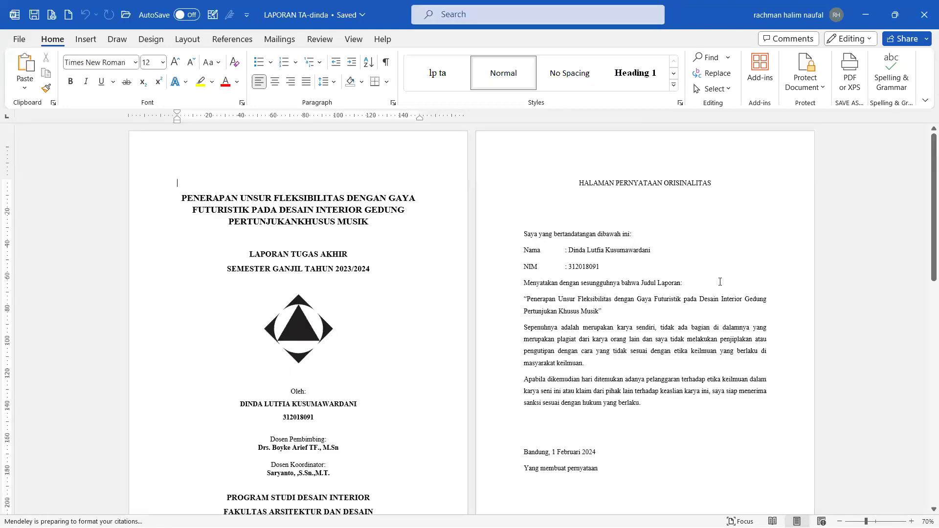
click(304, 330)
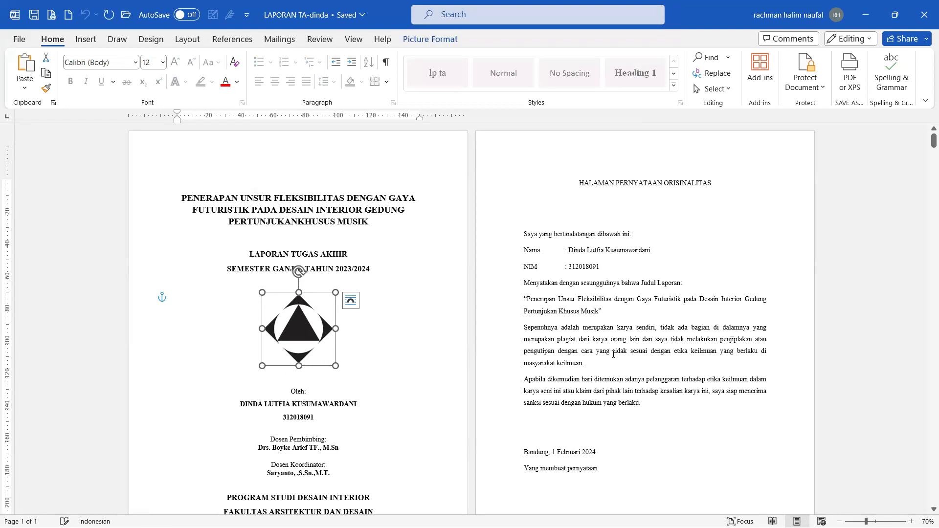
scroll(613, 356, down, 9)
scroll(619, 294, up, 9)
click(625, 230)
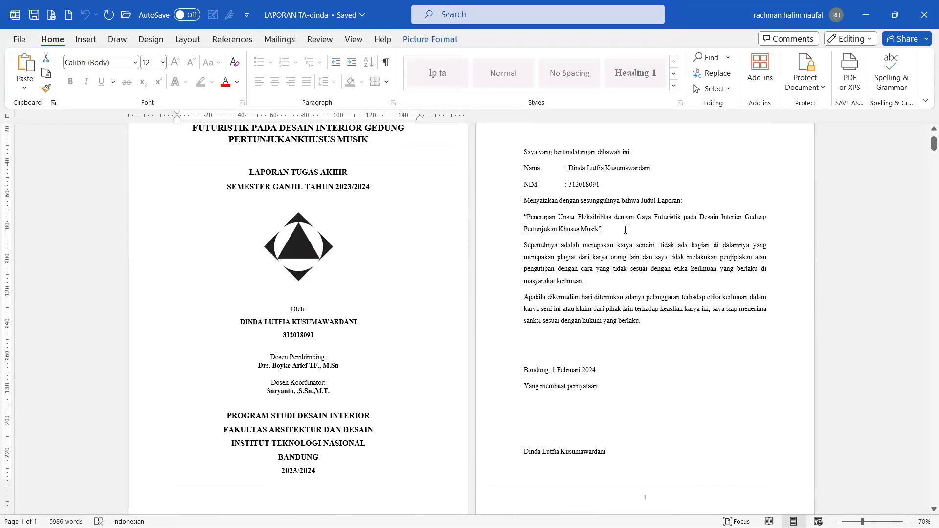
scroll(622, 207, up, 1)
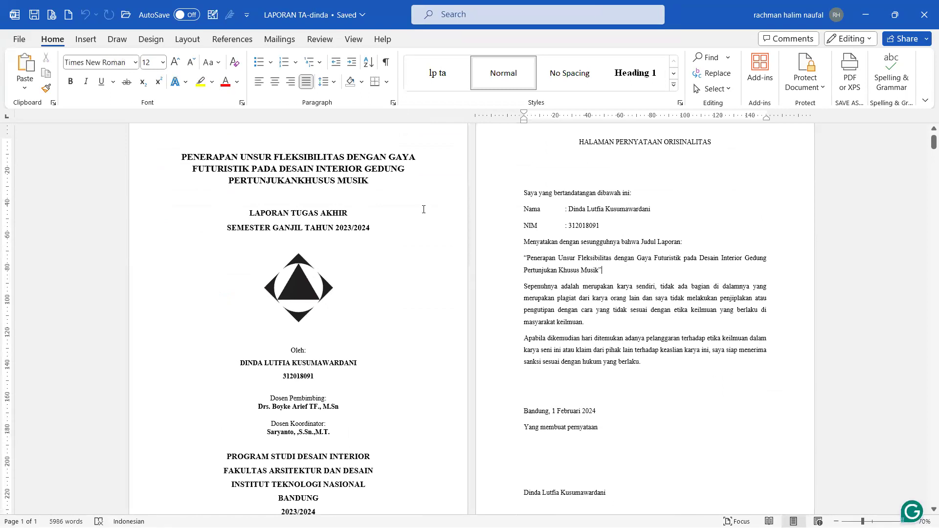
scroll(697, 295, up, 1)
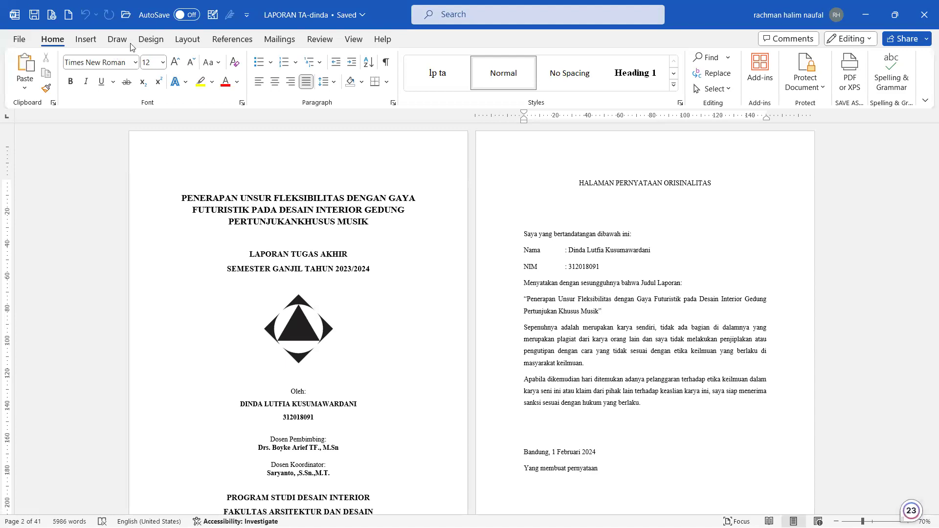
Step: Open the Watermark choices on the Design tab
click(190, 40)
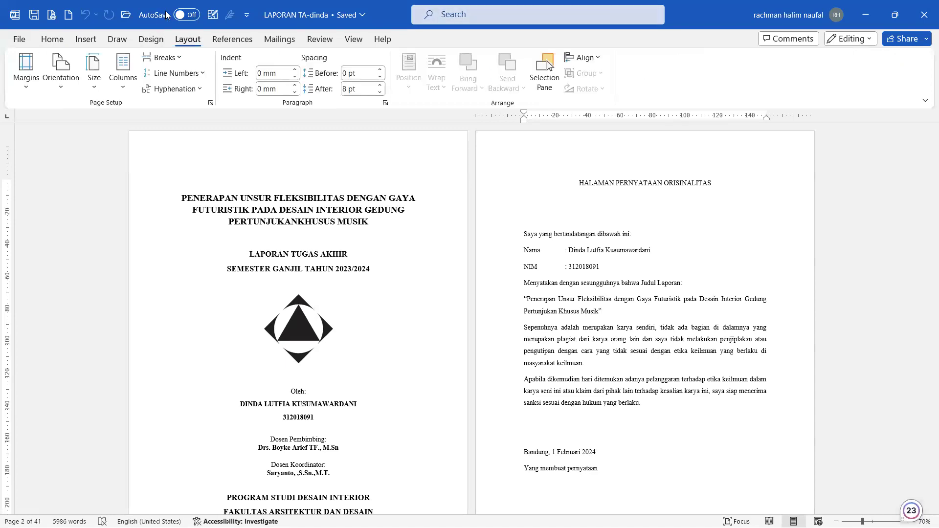
click(150, 39)
click(807, 82)
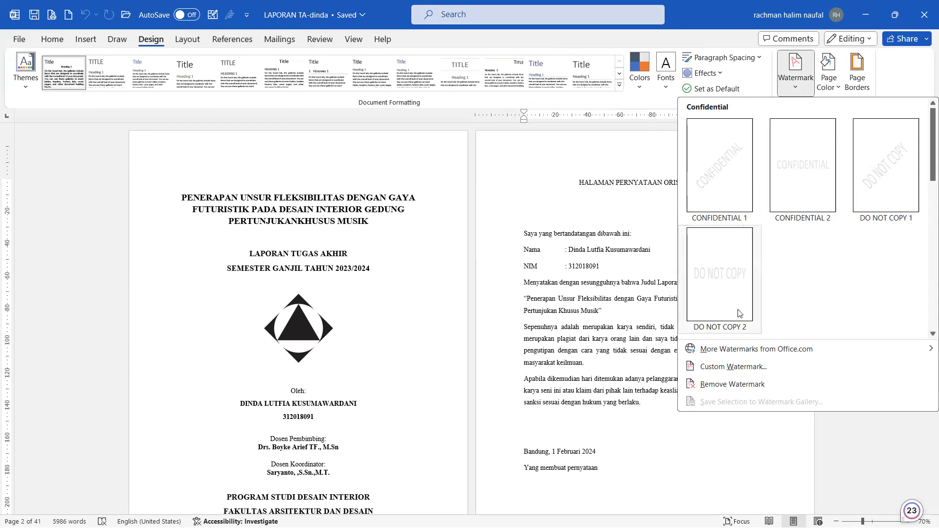
Step: Dismiss the watermark menu and return to the report's statement page
key(Escape)
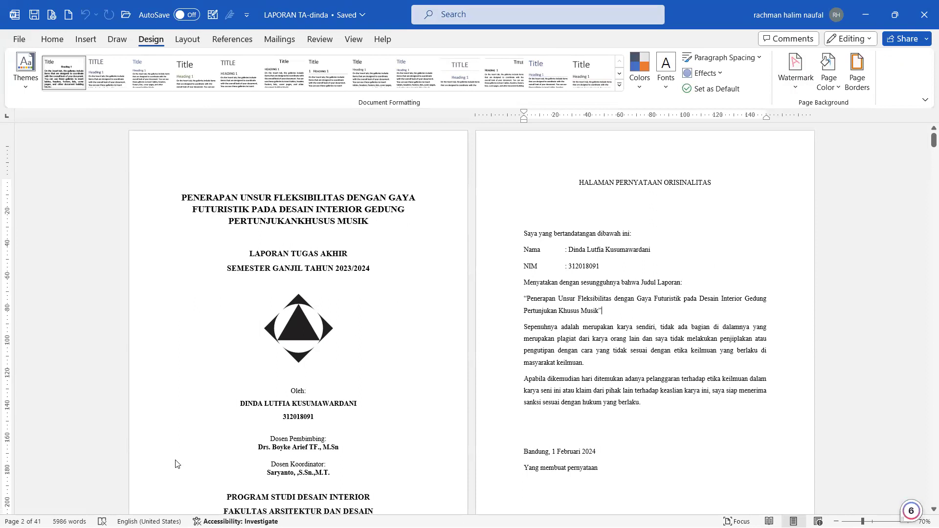
key(alt+Tab)
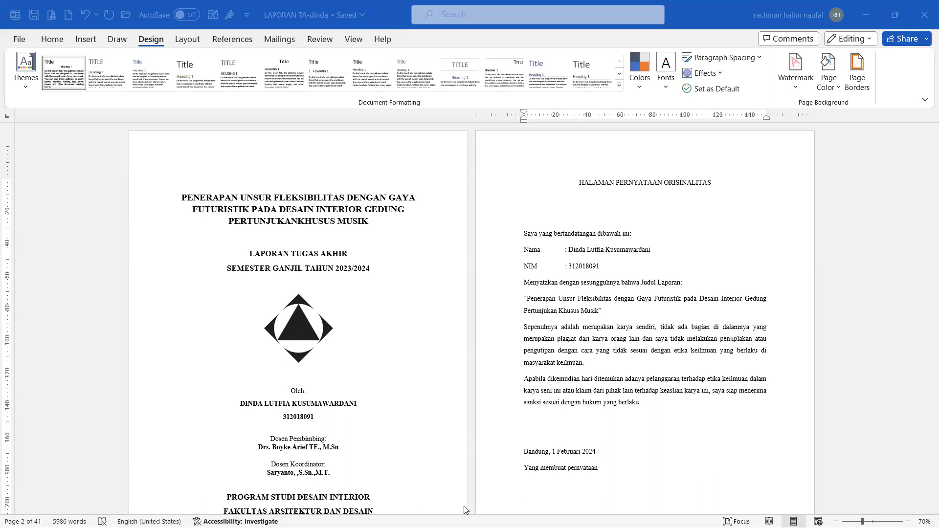
mouse_move(416, 514)
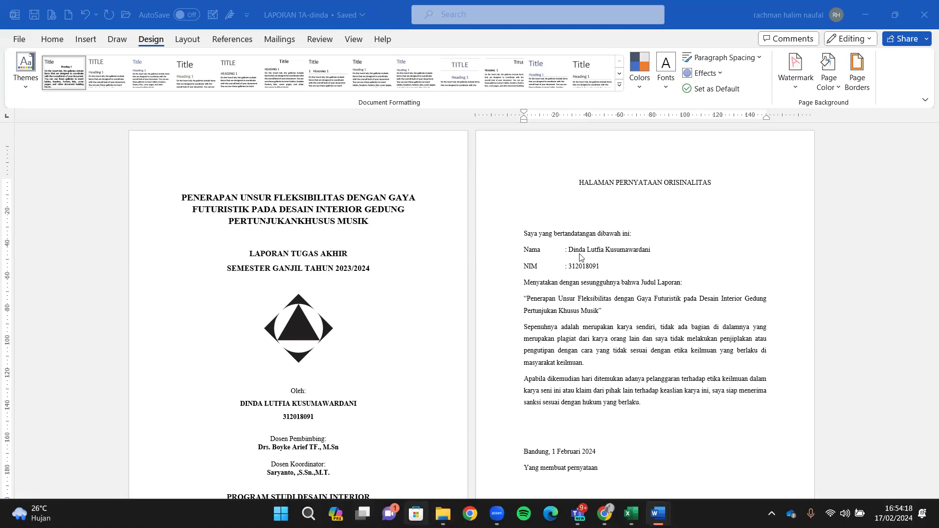
click(639, 329)
scroll(639, 329, down, 1)
click(639, 329)
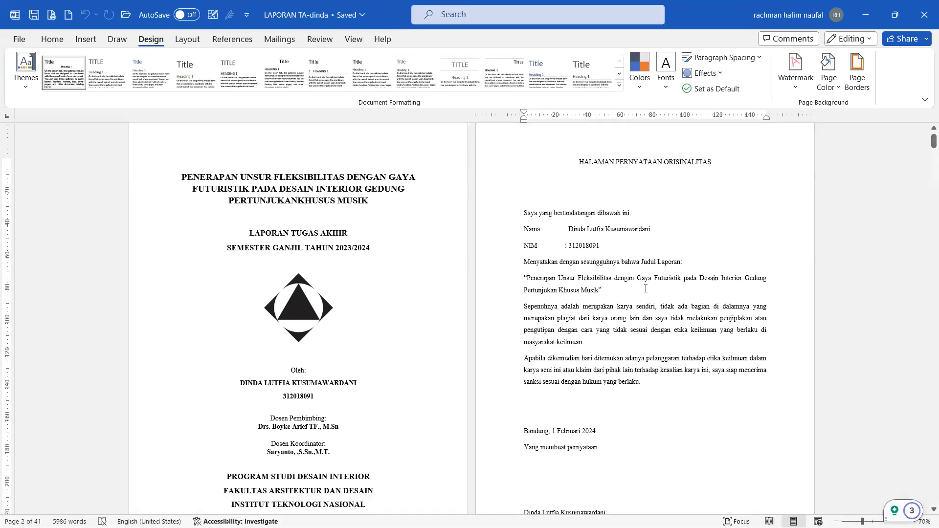
Step: Apply a diagonal custom text watermark reading 'TA' followed by the student's name
click(801, 93)
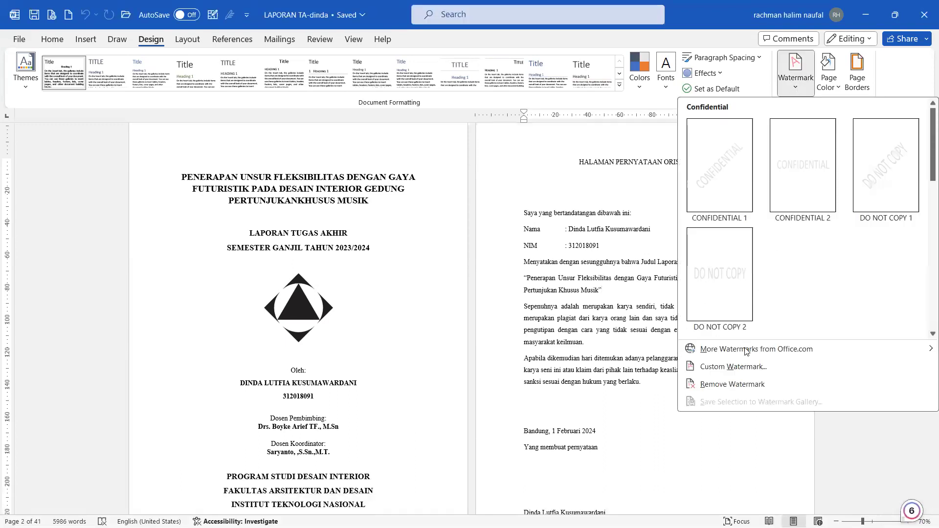
click(742, 368)
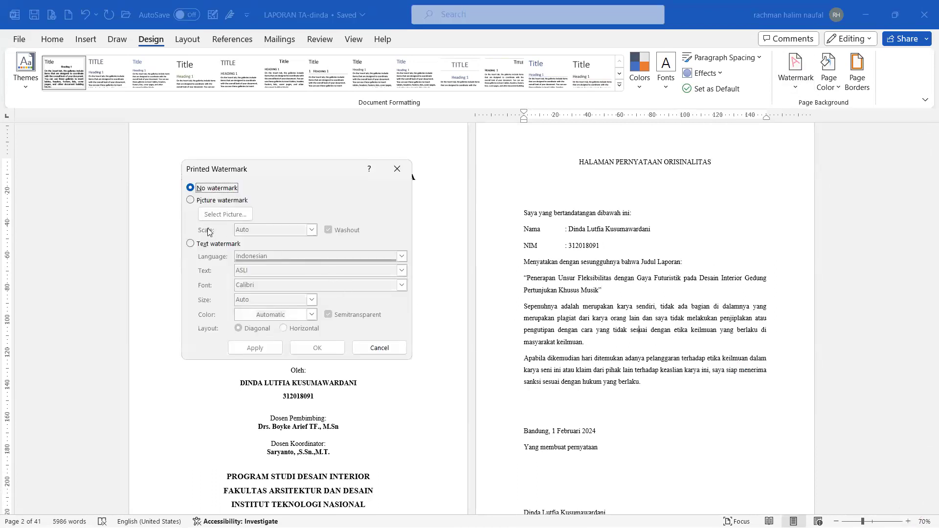
click(212, 245)
click(210, 271)
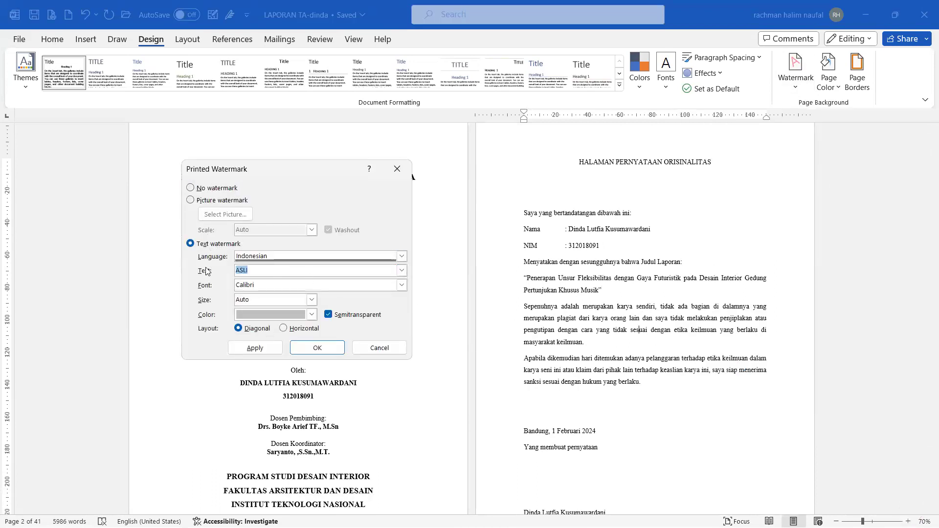
key(Caps_Lock)
key(Caps_Lock)
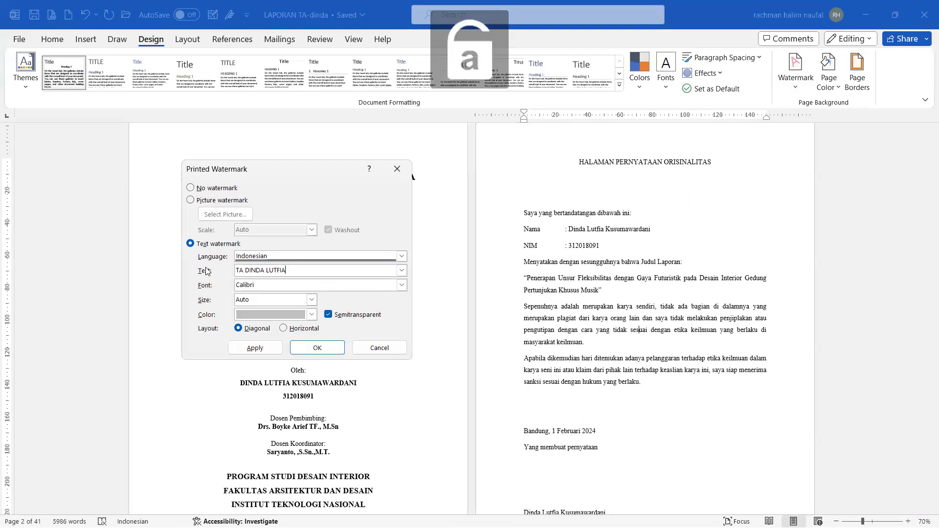
click(276, 349)
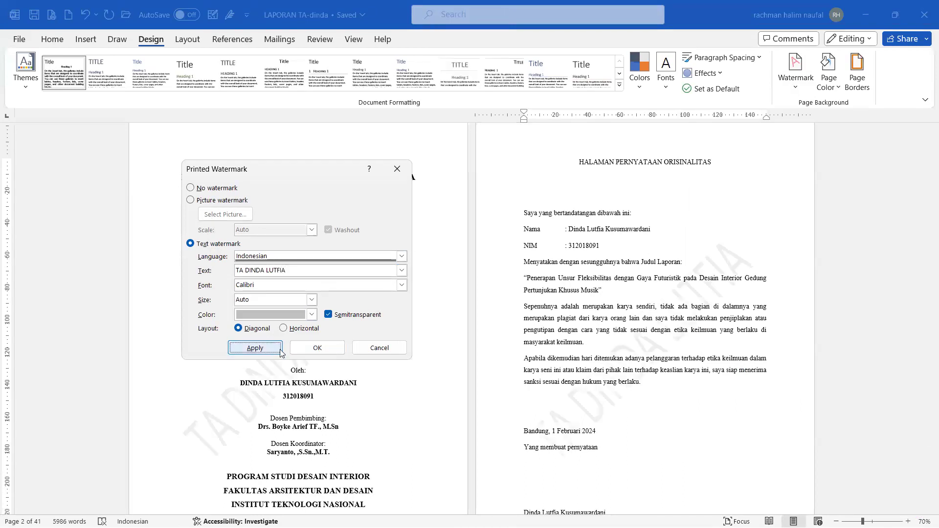
click(381, 349)
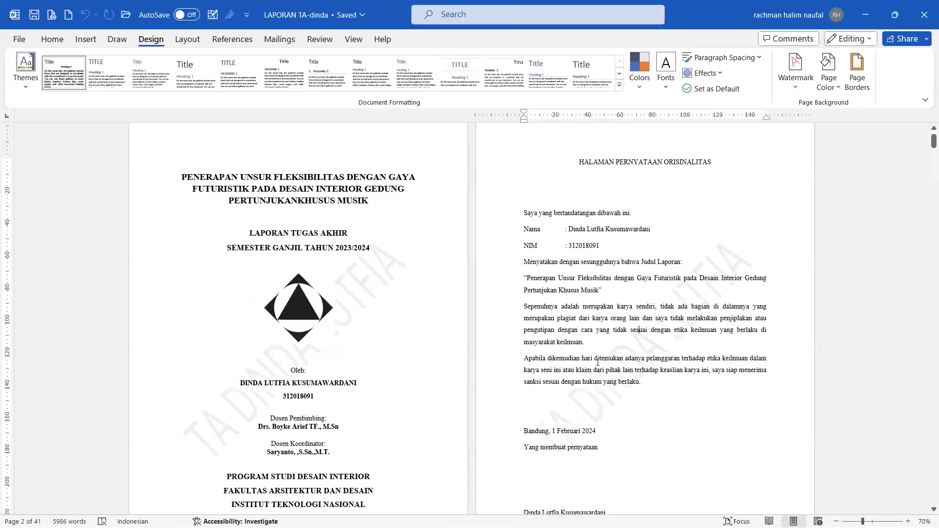
Step: Scroll down to the KATA PENGANTAR and ABSTRAK pages to check the watermark
scroll(598, 362, down, 2)
scroll(597, 362, down, 6)
right_click(598, 362)
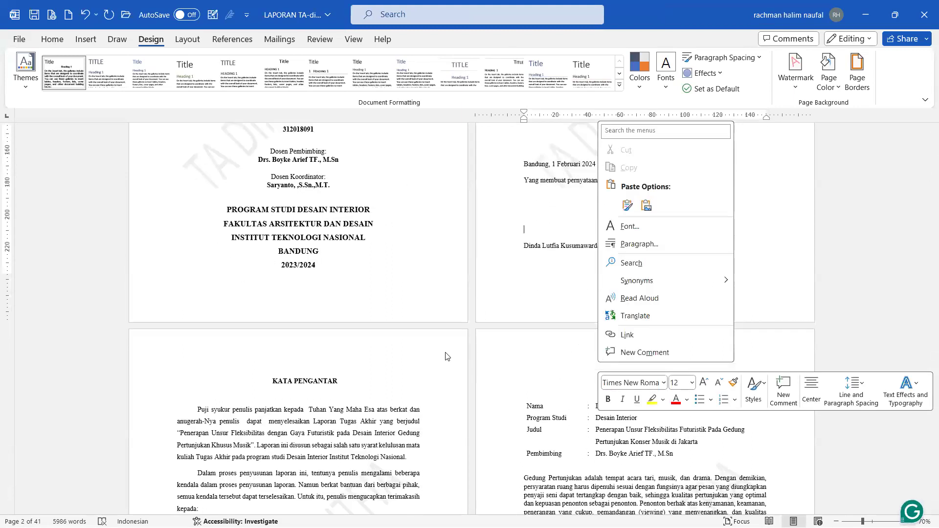
click(350, 394)
scroll(342, 387, down, 3)
scroll(344, 384, down, 3)
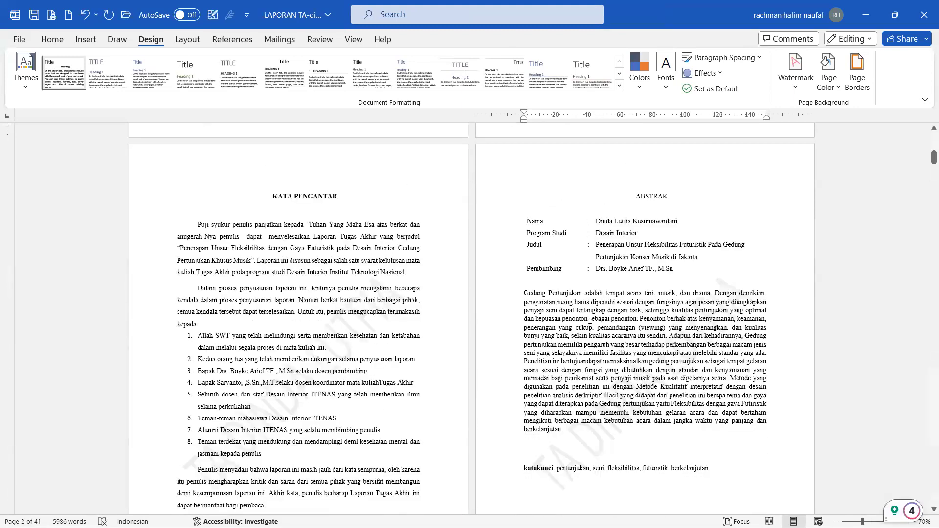
scroll(425, 432, down, 2)
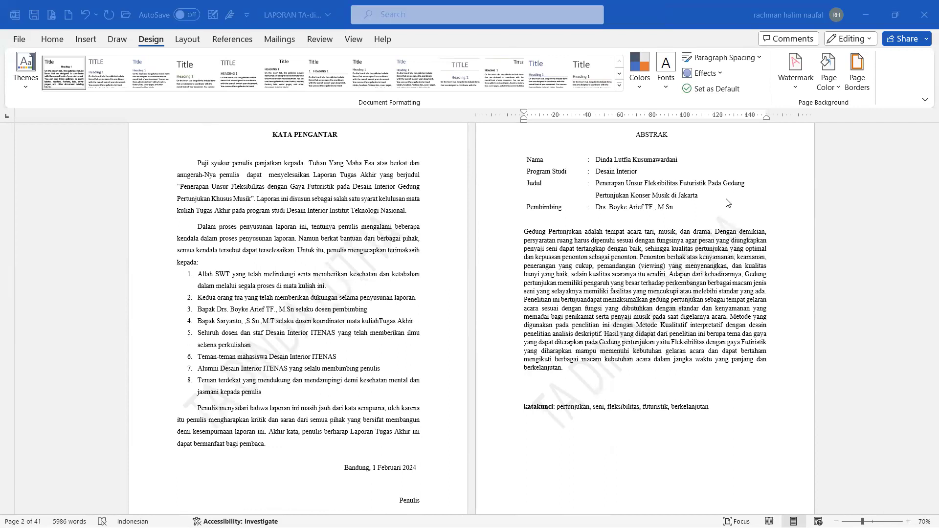
scroll(728, 203, up, 1)
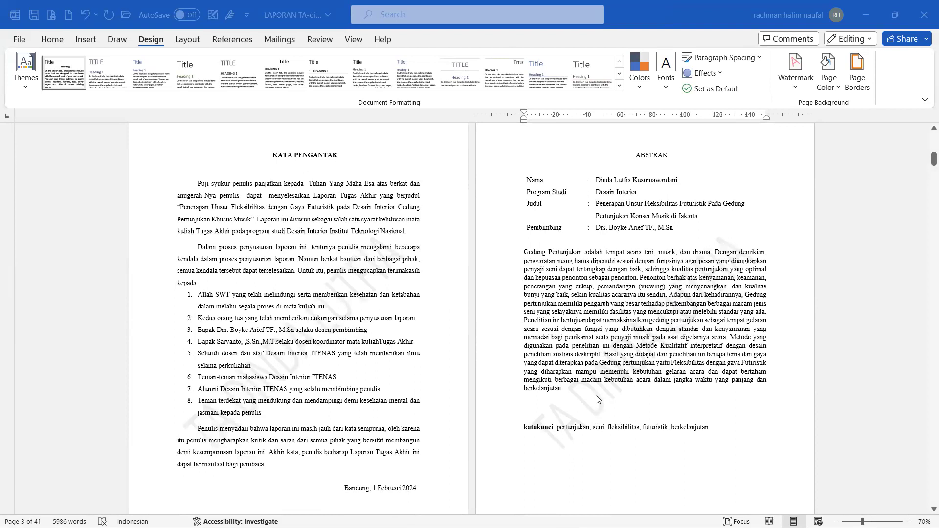
Step: Set up a picture watermark using the unpad image from a file
click(805, 84)
click(740, 365)
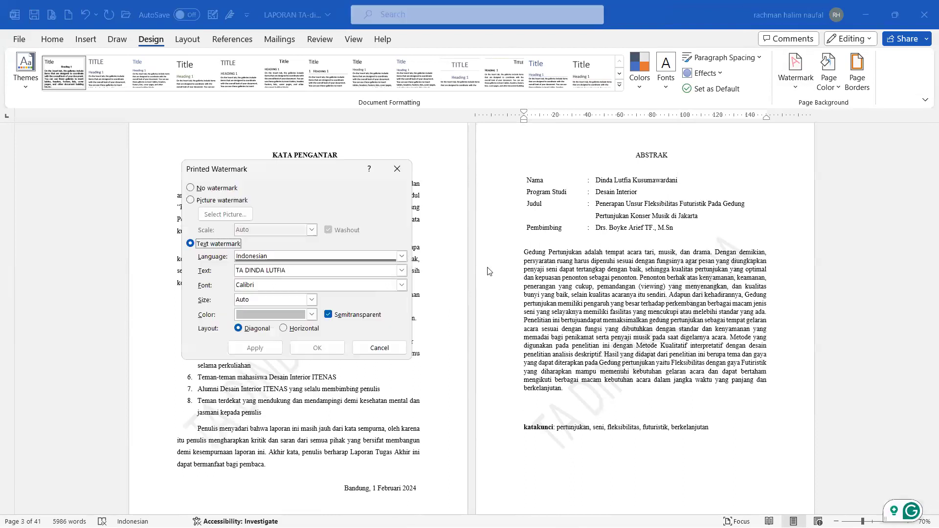
click(210, 201)
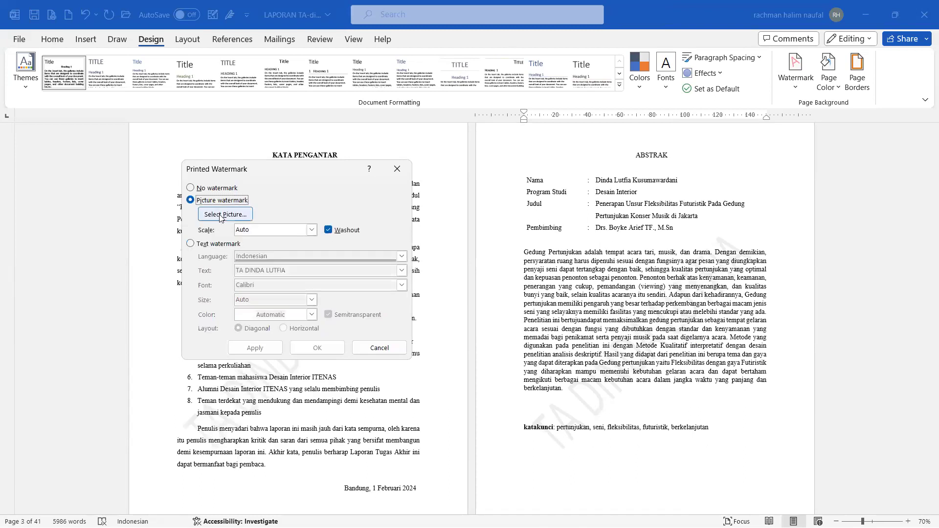
click(224, 215)
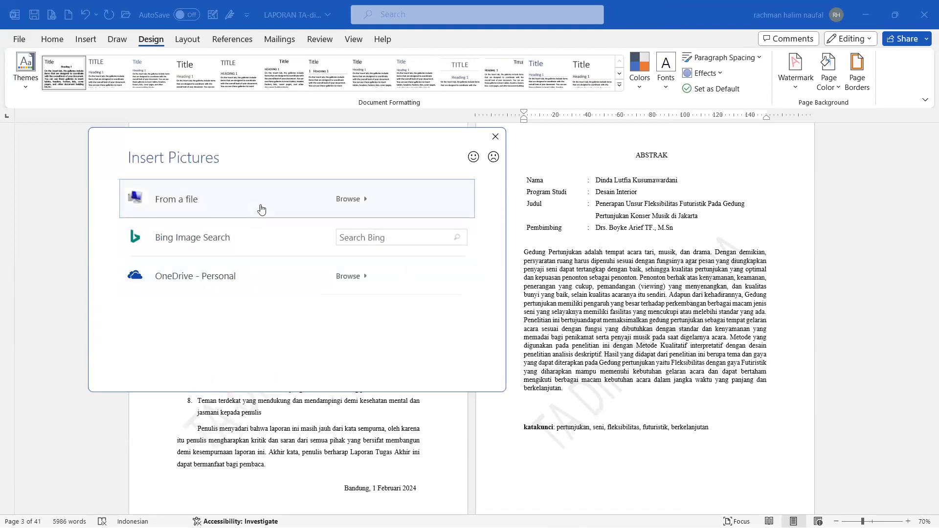
click(259, 209)
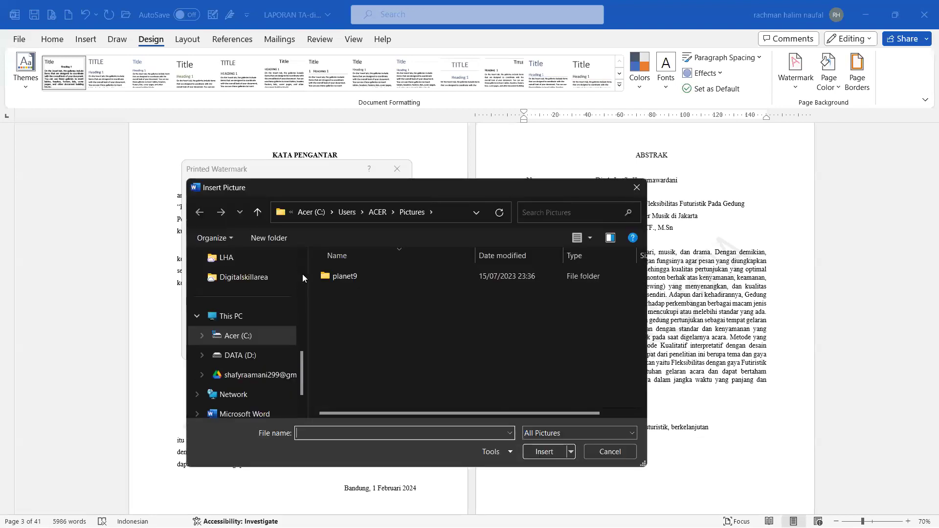
scroll(267, 320, up, 5)
scroll(264, 320, up, 3)
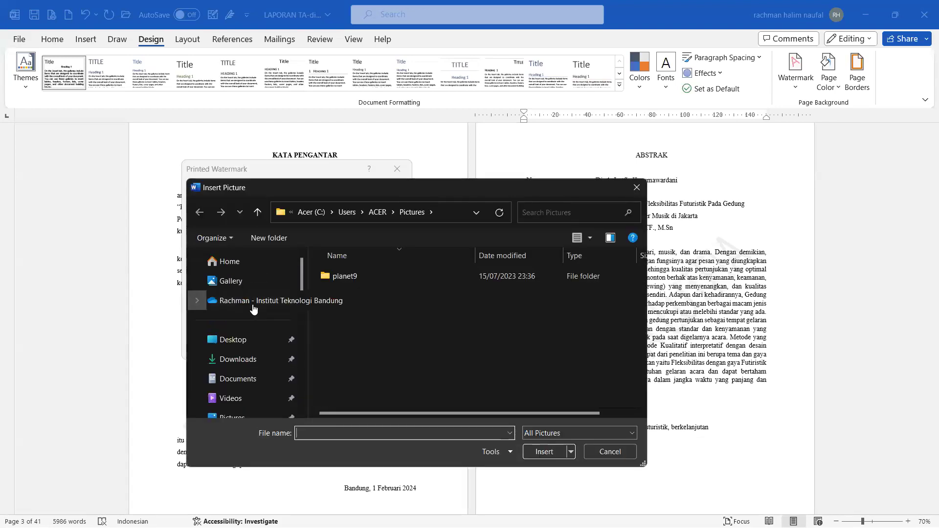
scroll(473, 331, down, 4)
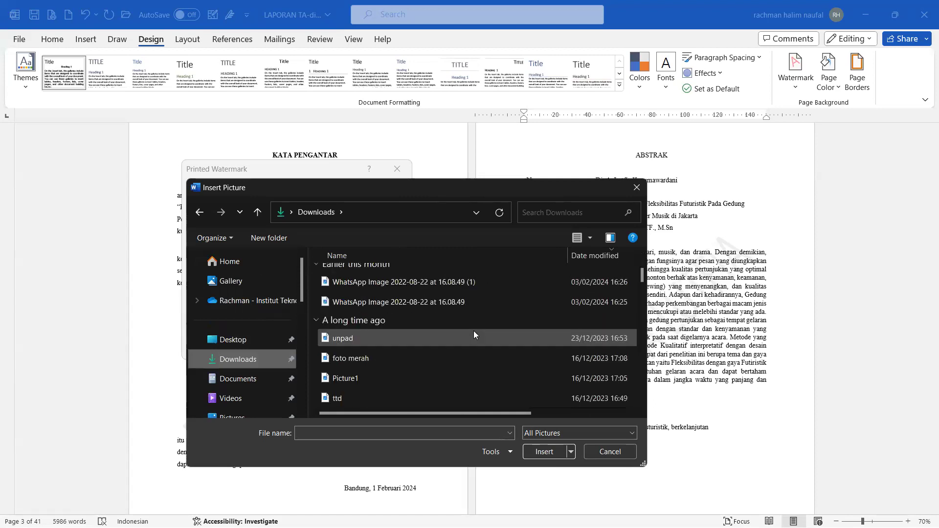
scroll(459, 329, up, 1)
click(425, 337)
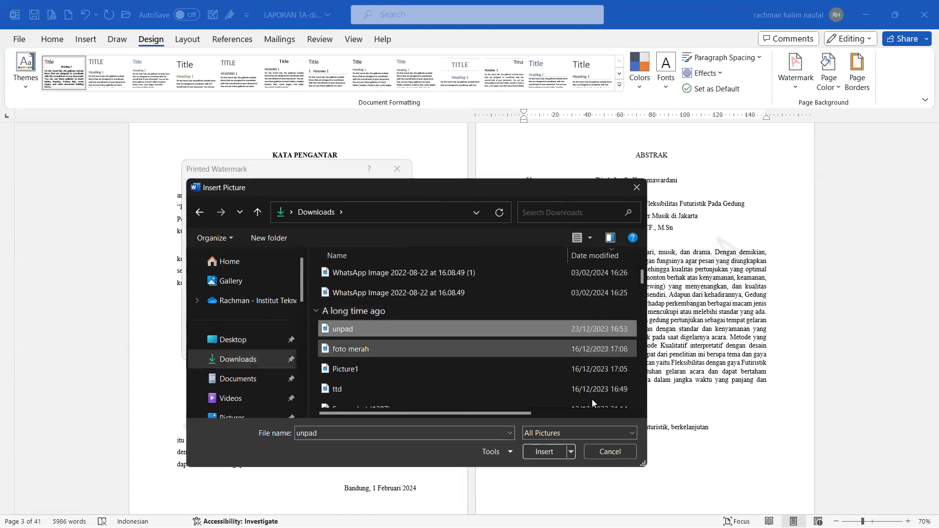
click(547, 451)
Step: Keep Washout on and apply the unpad picture watermark to the pages
click(336, 231)
click(335, 233)
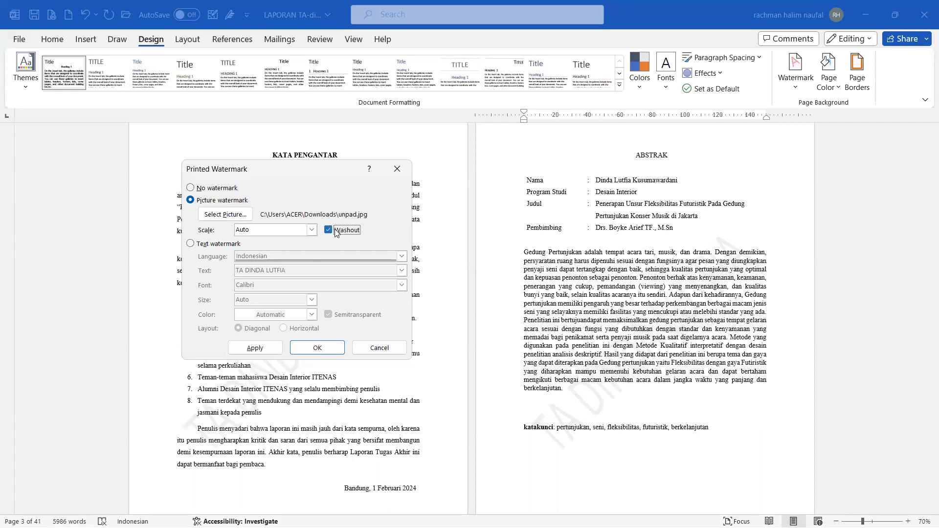
click(335, 350)
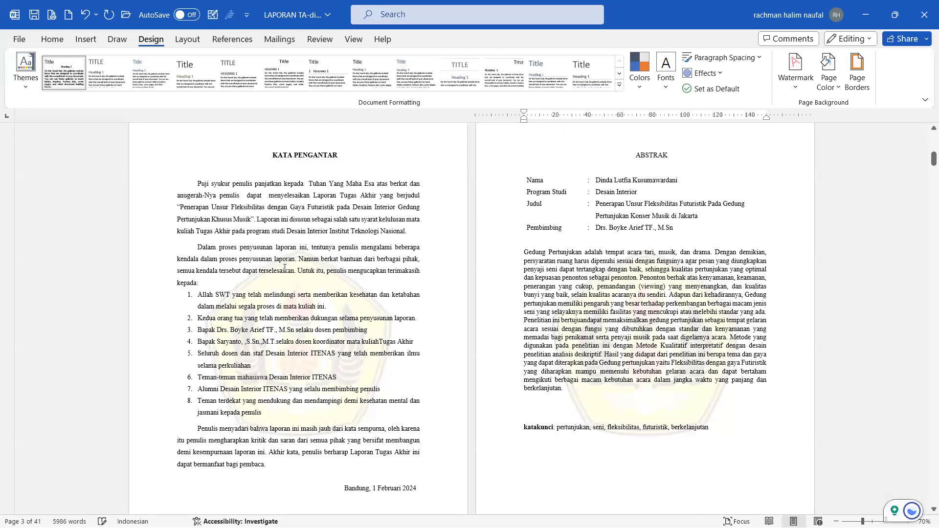
scroll(414, 273, down, 1)
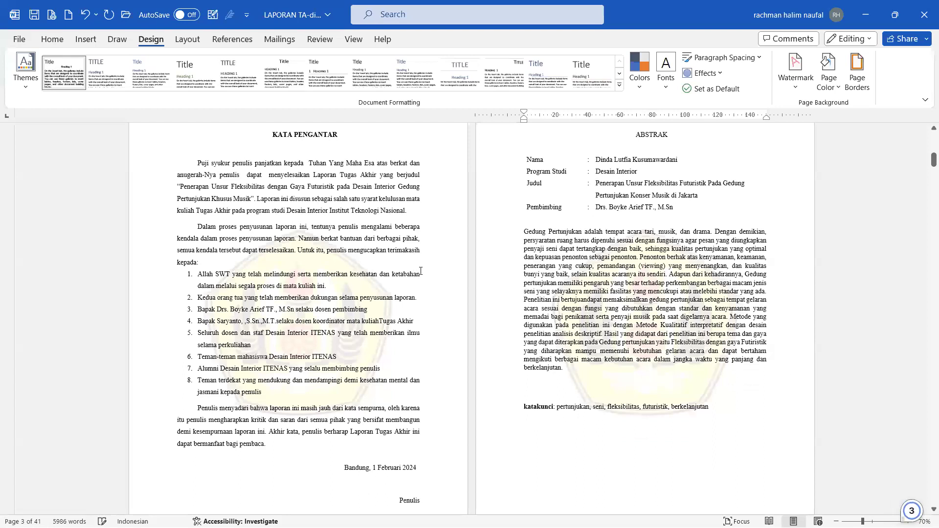
Step: Preview the picture watermark without Washout, then reapply it washed out
click(794, 92)
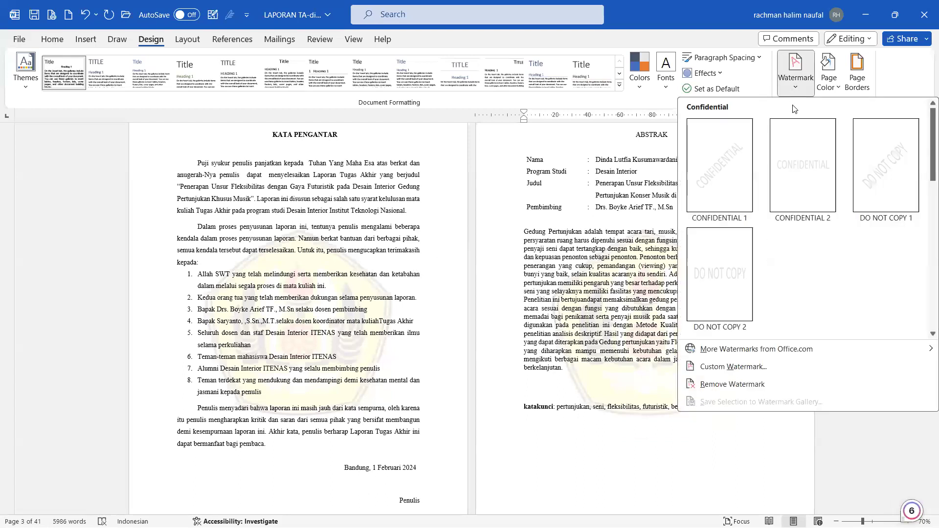
click(747, 366)
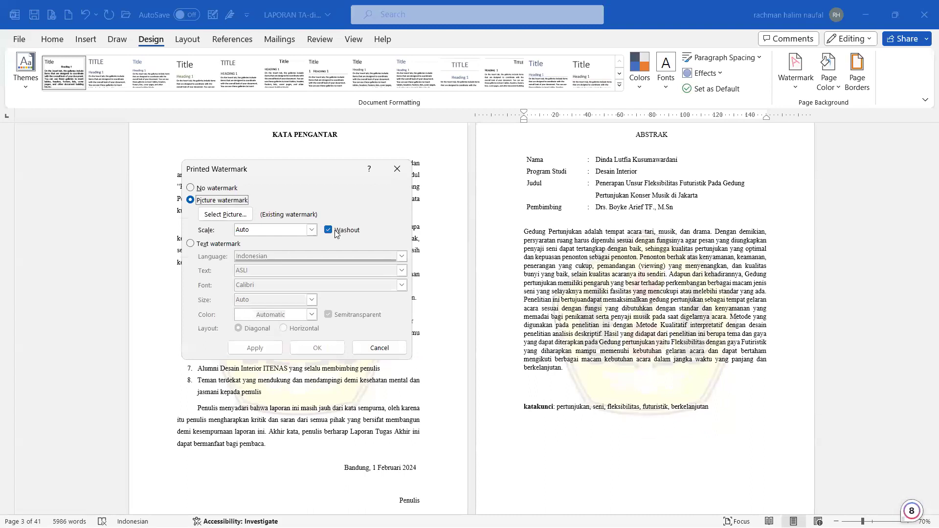
click(328, 230)
click(255, 348)
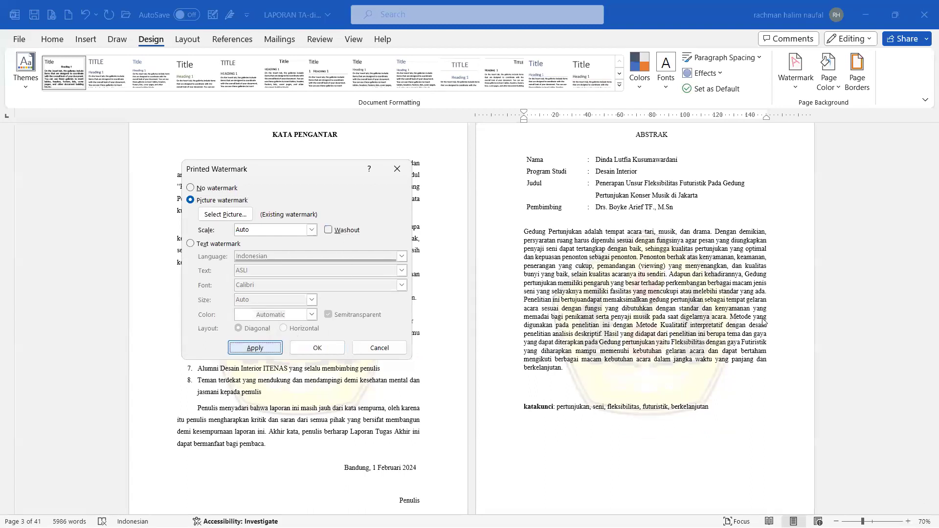
click(342, 231)
click(318, 348)
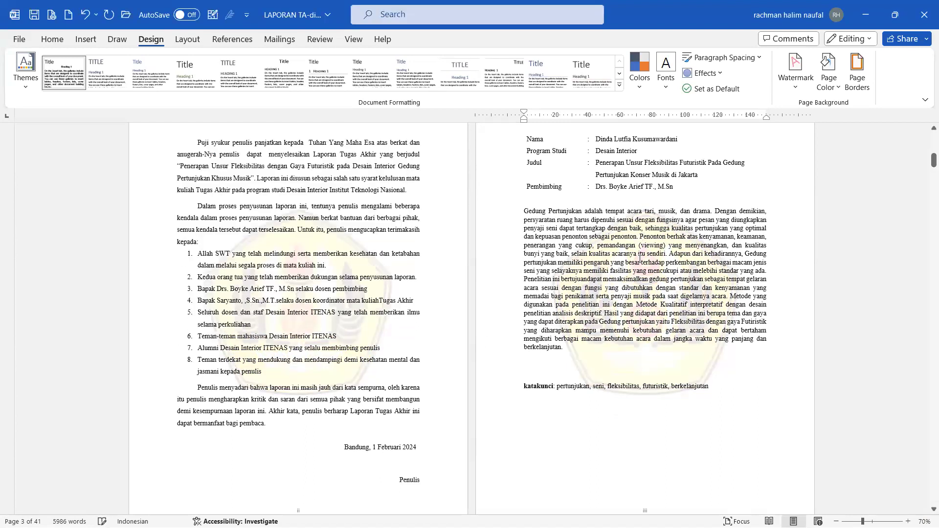
scroll(640, 260, down, 1)
scroll(640, 259, up, 1)
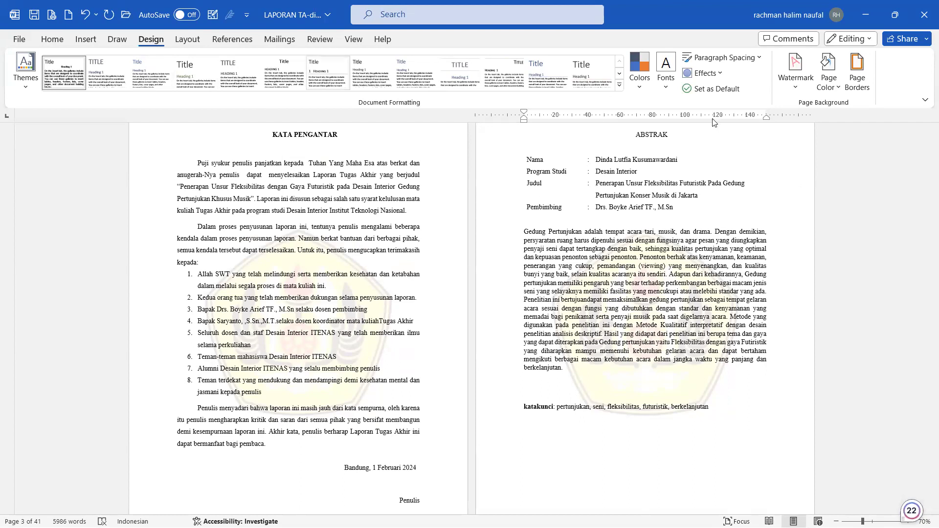
Step: Remove the watermark so the report pages are plain again
click(796, 69)
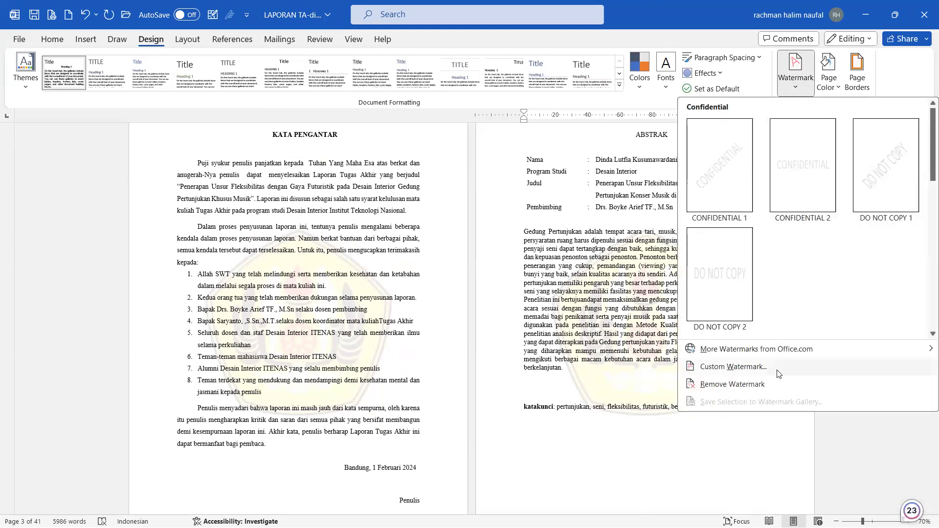
click(746, 385)
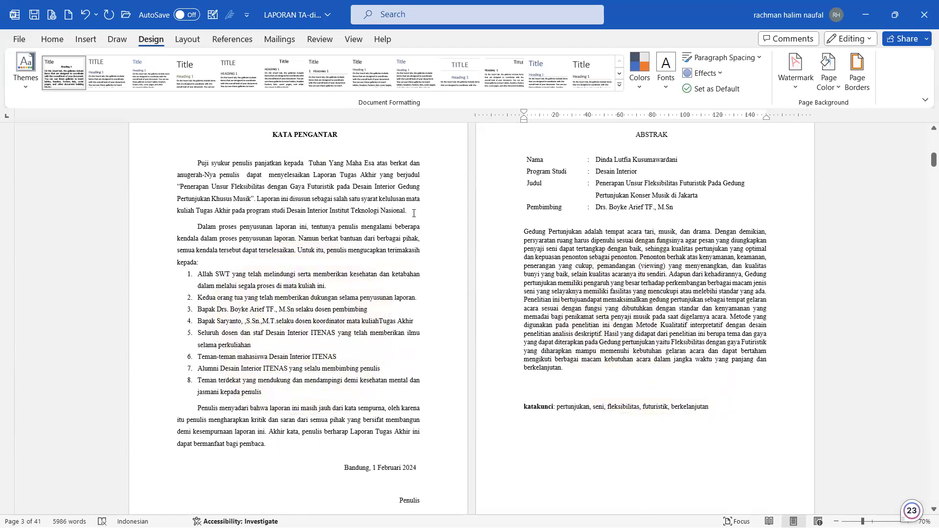
scroll(413, 214, down, 1)
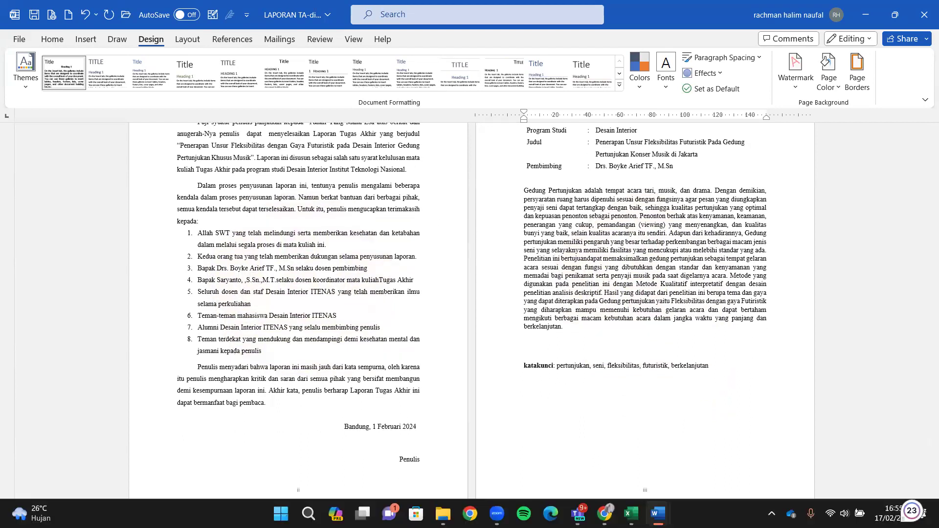
click(631, 514)
Step: Make the 'Configure page background elements' entry in cell D13 bold
scroll(463, 328, down, 3)
scroll(464, 328, up, 8)
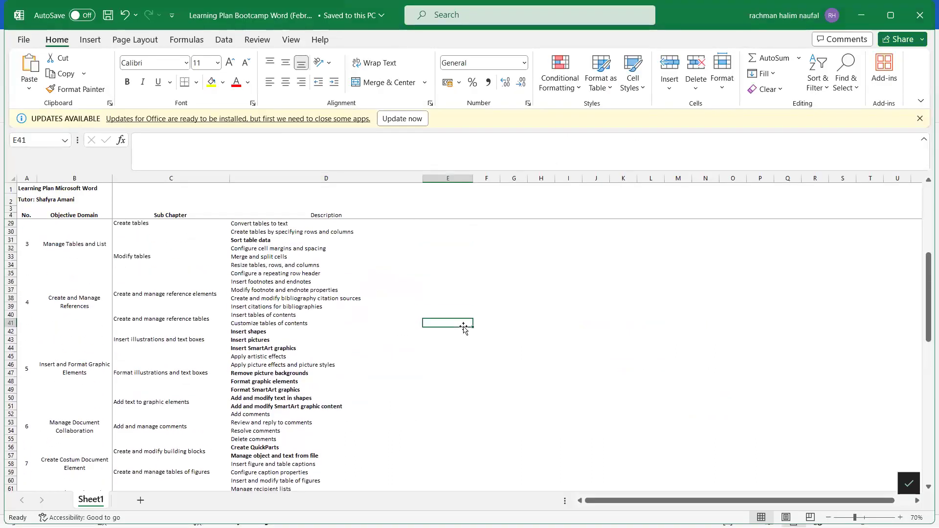
scroll(463, 327, up, 4)
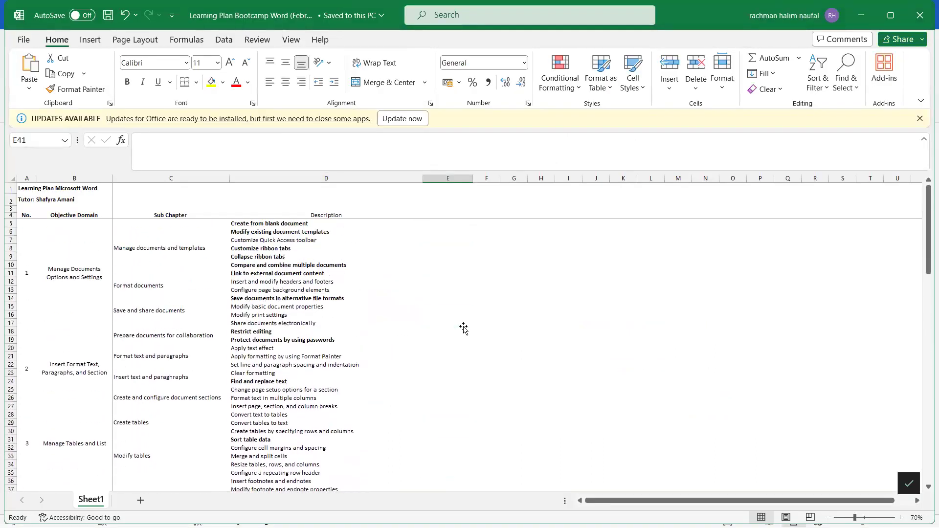
click(463, 325)
click(456, 380)
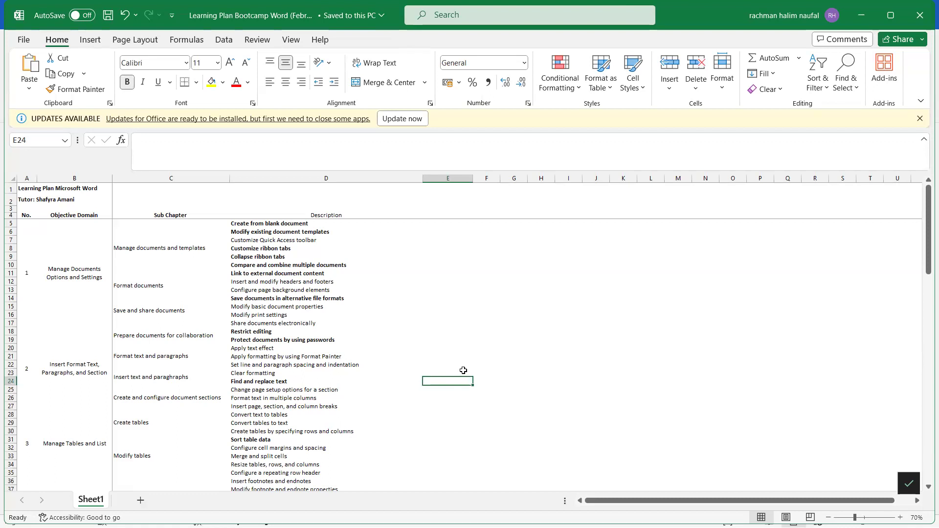
click(306, 289)
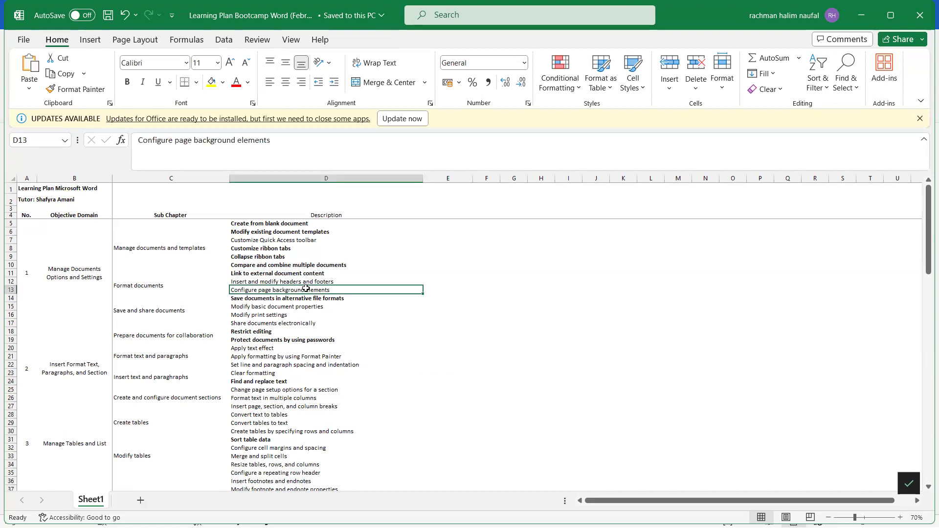
key(ctrl+b)
Step: Save the Learning Plan Bootcamp Word workbook and close Excel
click(383, 325)
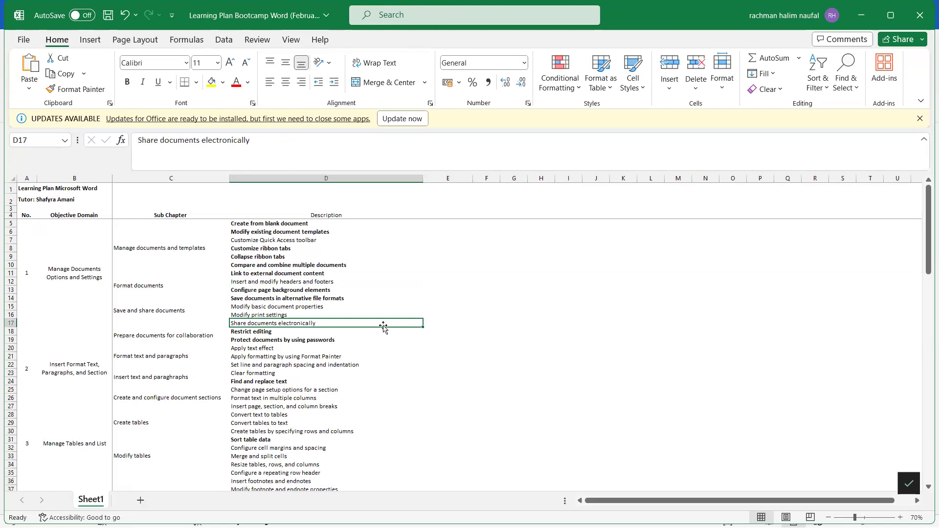
click(540, 375)
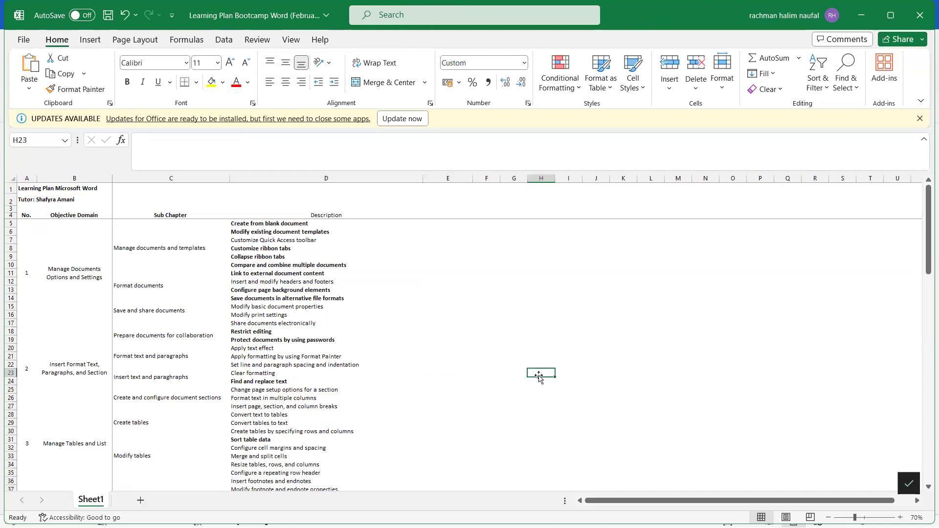
scroll(540, 377, down, 4)
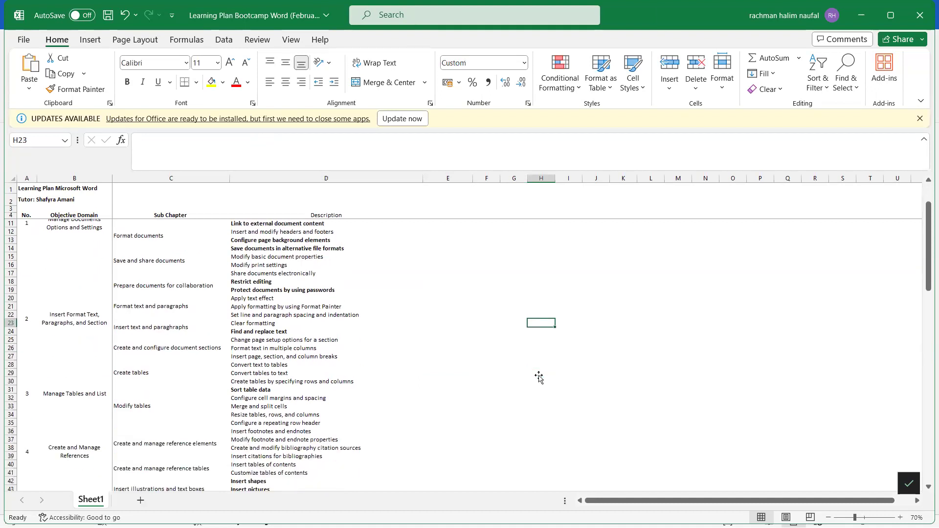
scroll(539, 376, down, 1)
click(539, 375)
scroll(540, 377, down, 3)
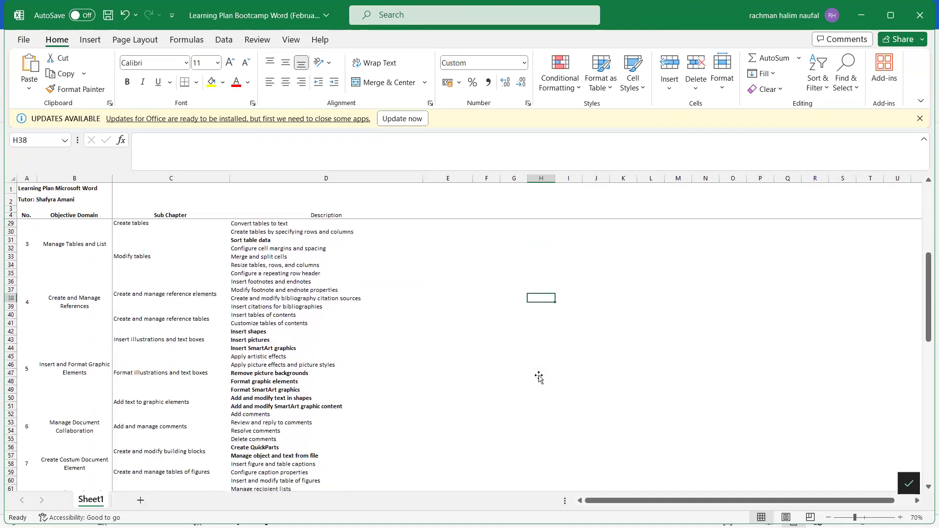
scroll(540, 377, down, 3)
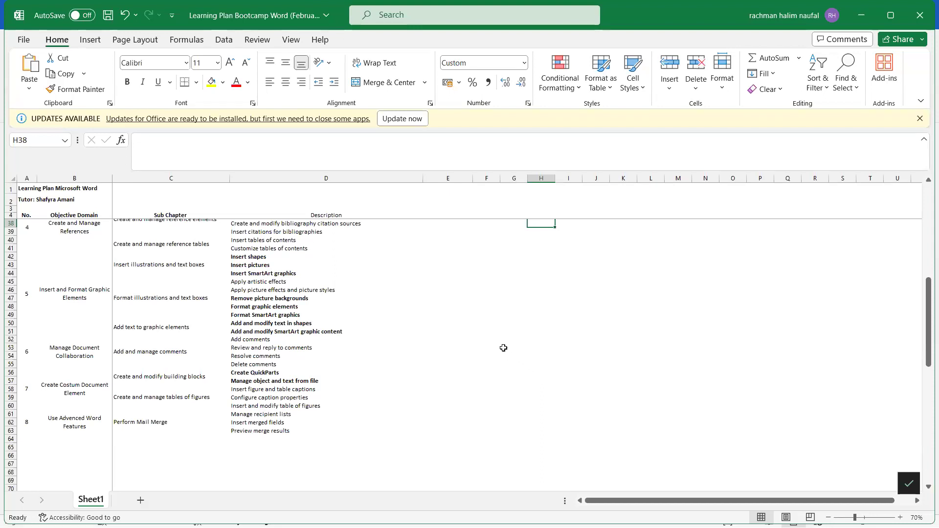
key(ctrl+s)
click(920, 17)
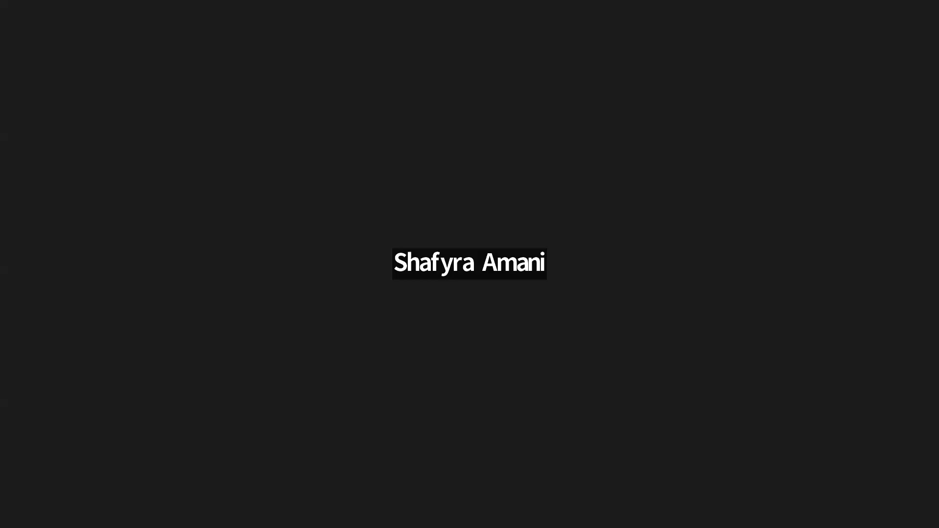